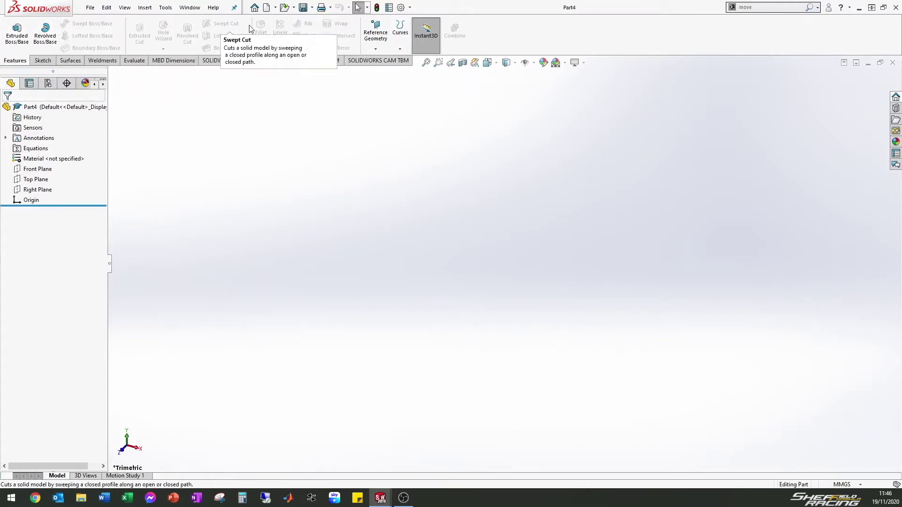
- Set the part's unit system to MMGS (millimeter, gram, second)
click(51, 61)
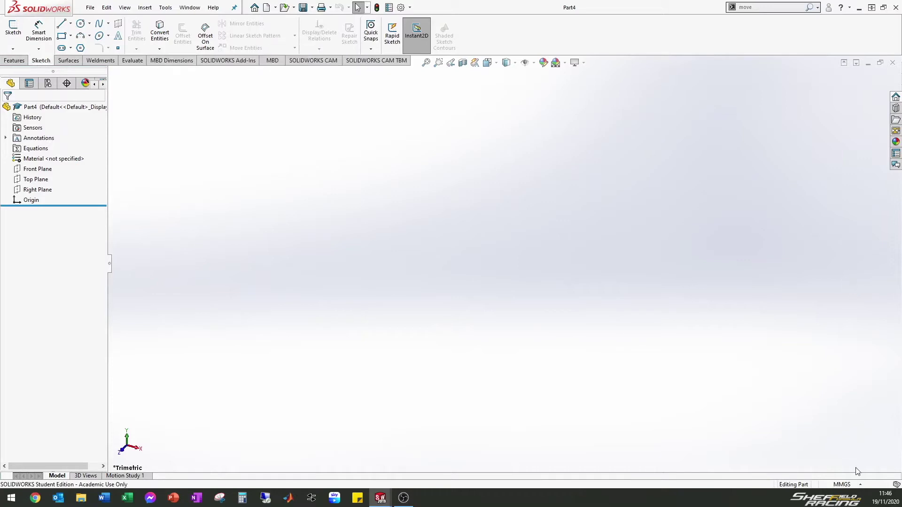
click(859, 486)
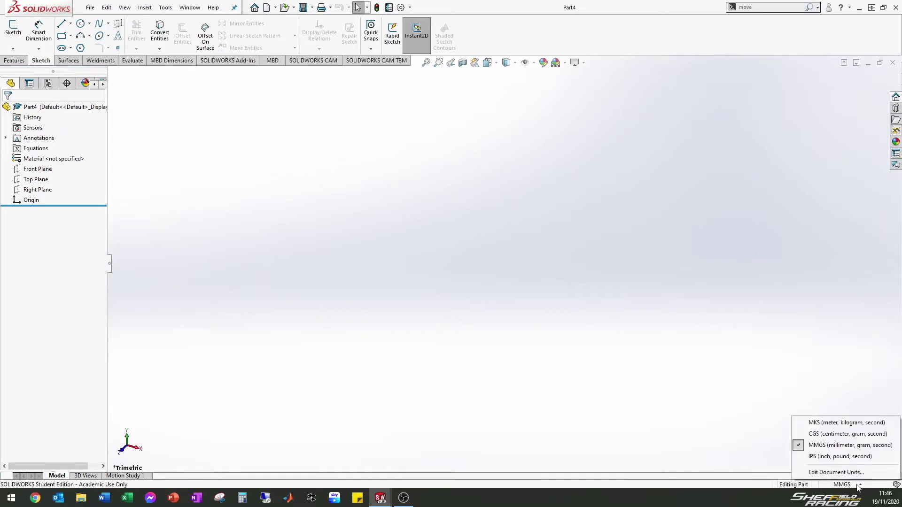
click(826, 446)
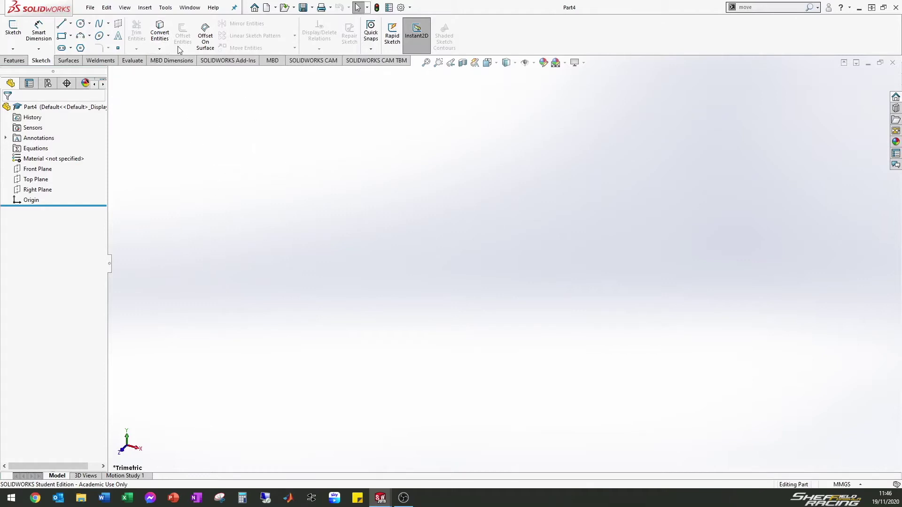
- Open the equations manager and add a global variable named Piston Diameter with the value 67
click(165, 7)
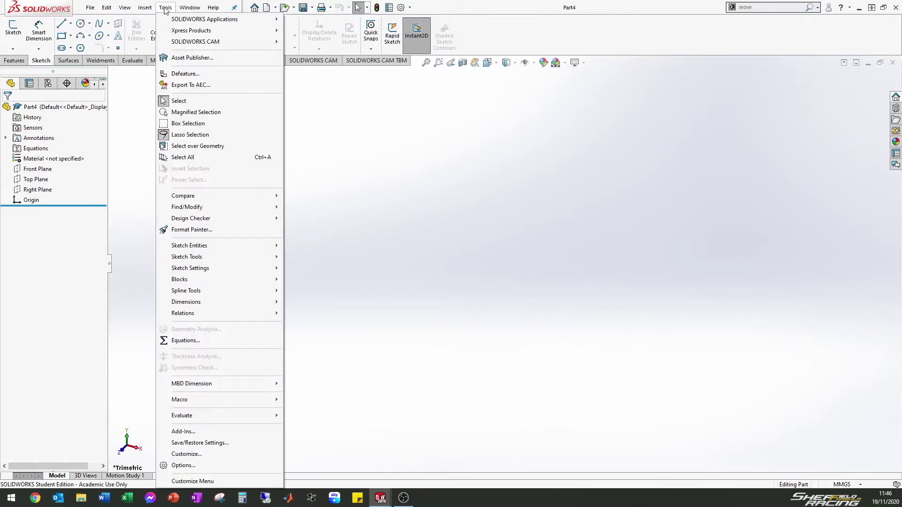
click(227, 343)
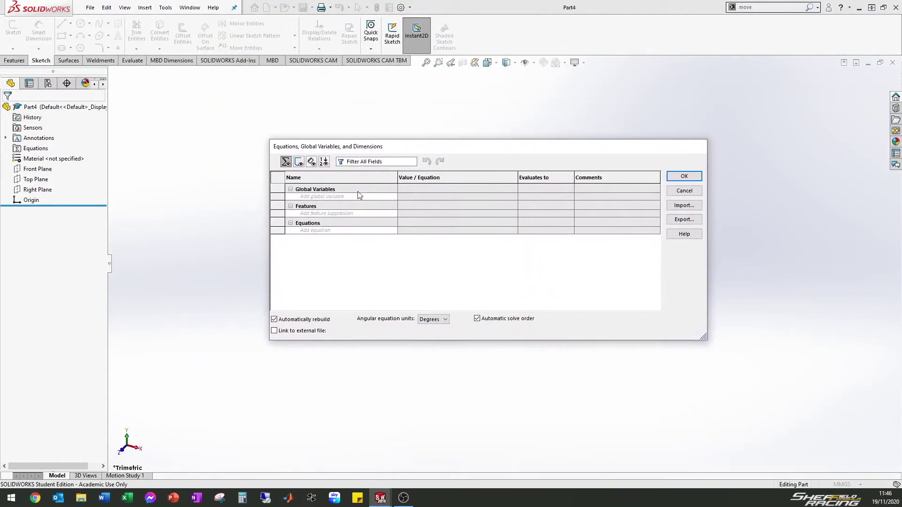
click(319, 196)
text(ton Diameter)
key(Tab)
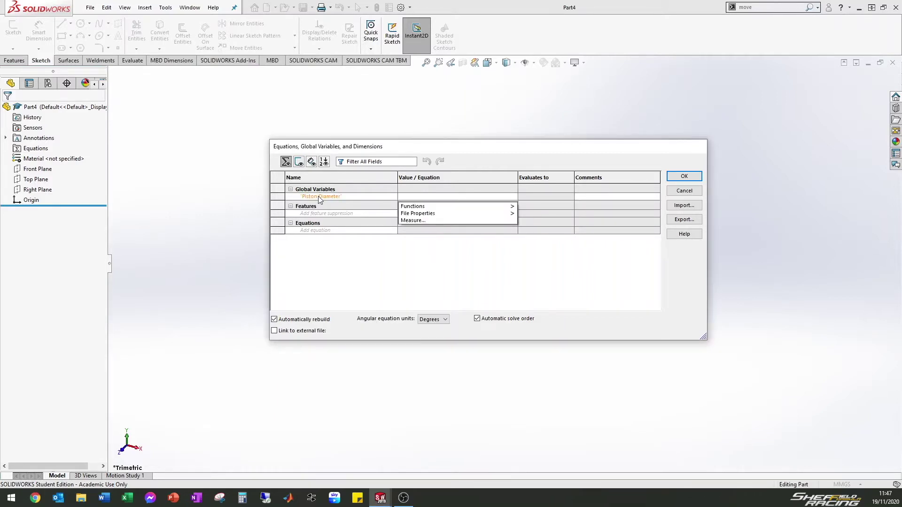
text(67)
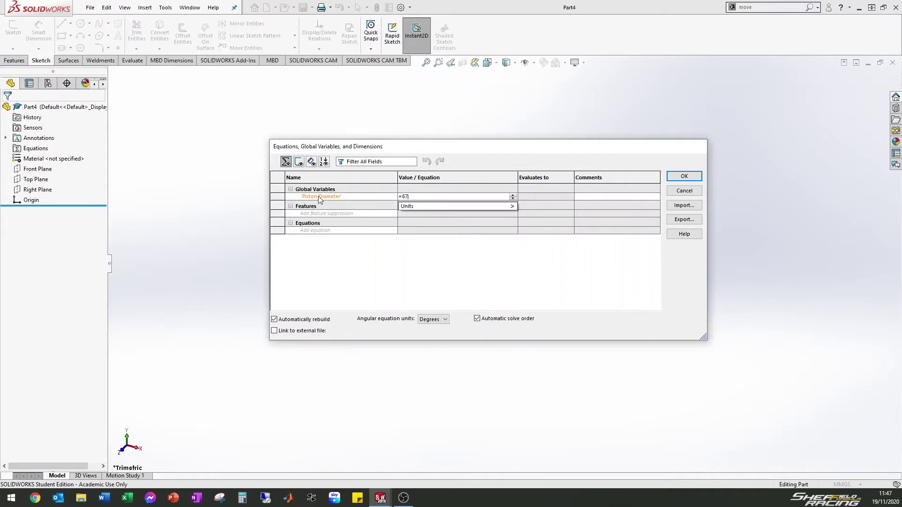
key(Return)
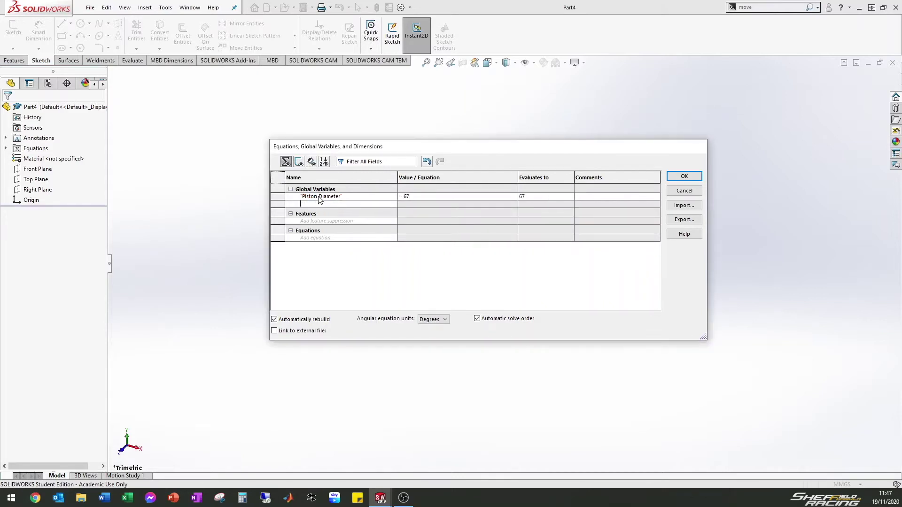
- Add a global variable named Piston Height with the value 49
click(590, 198)
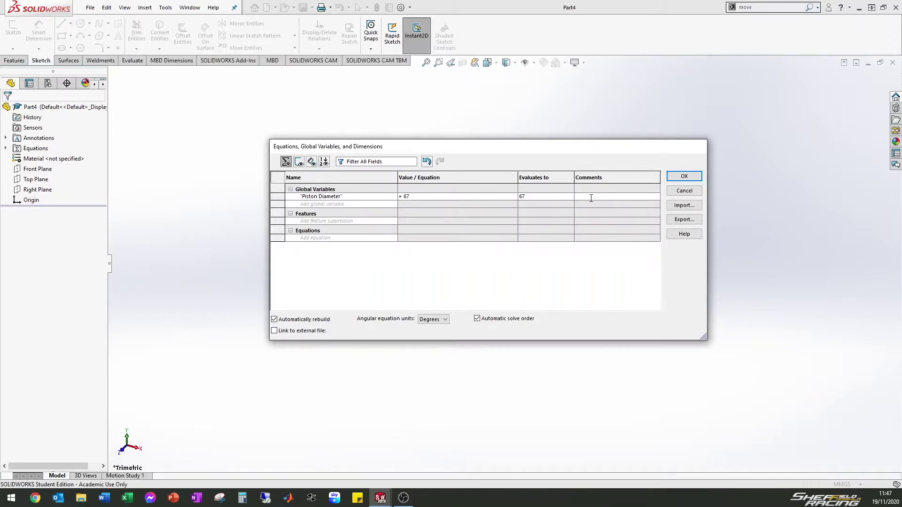
key(Return)
text(Piston Height)
key(Tab)
text(49)
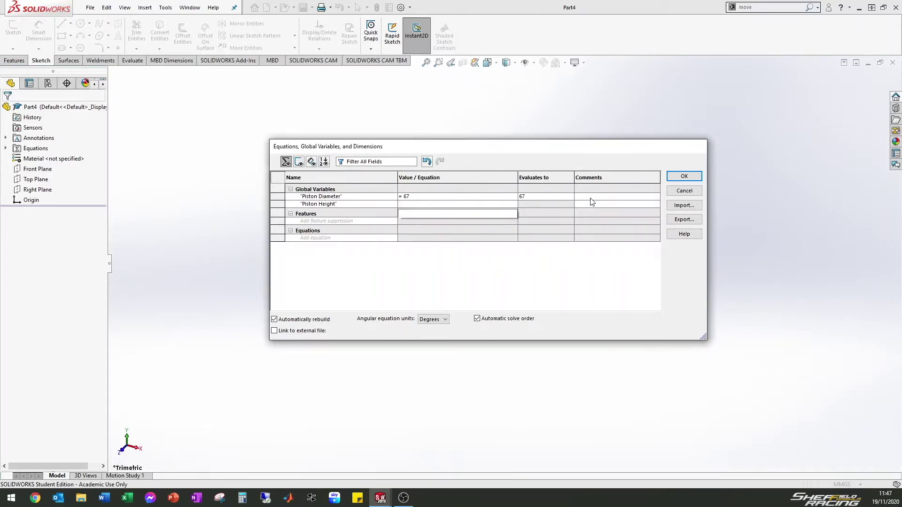
key(Tab)
key(Return)
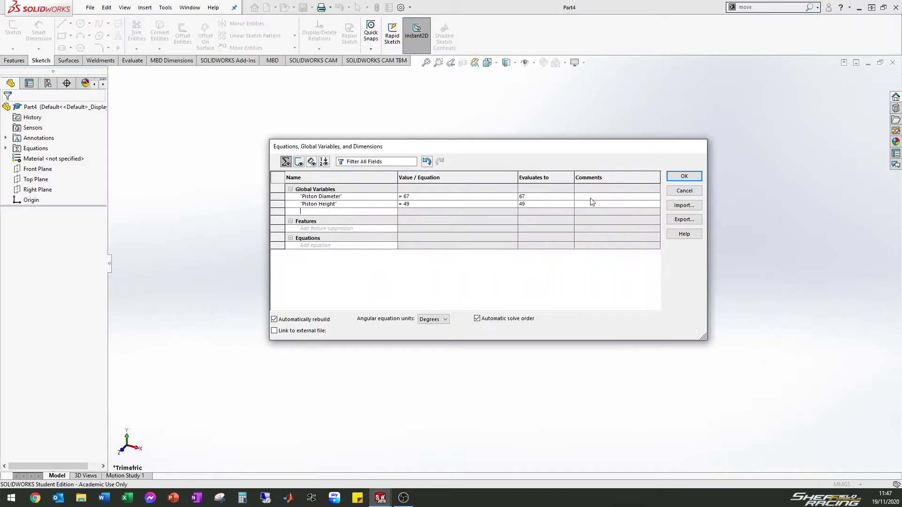
- Add the global variables CR Height with the value 1.5 and CR Depth with the value 3
text(CR Height)
key(Tab)
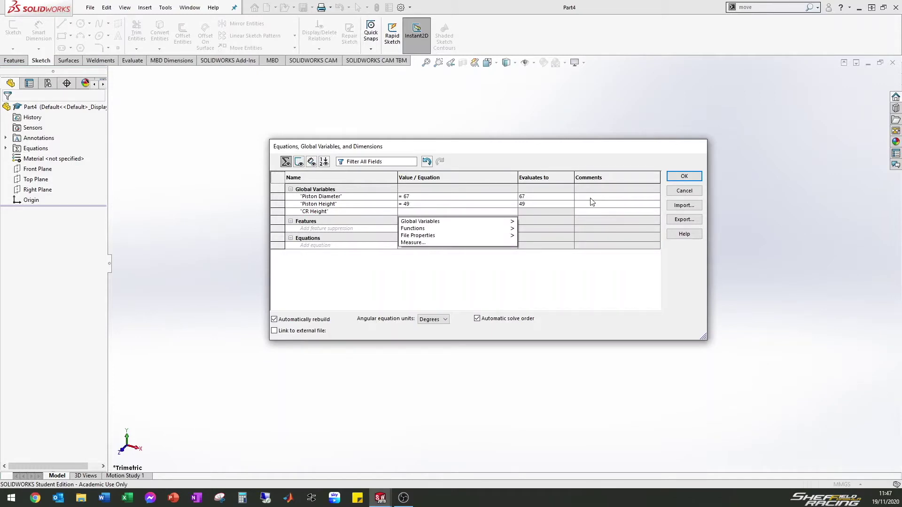
text(=1.5)
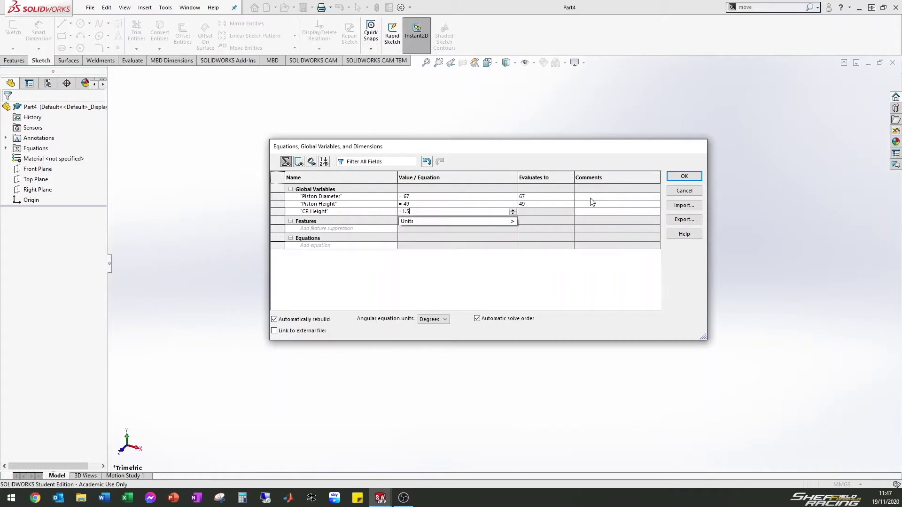
key(Return)
key(Tab)
text(CR )
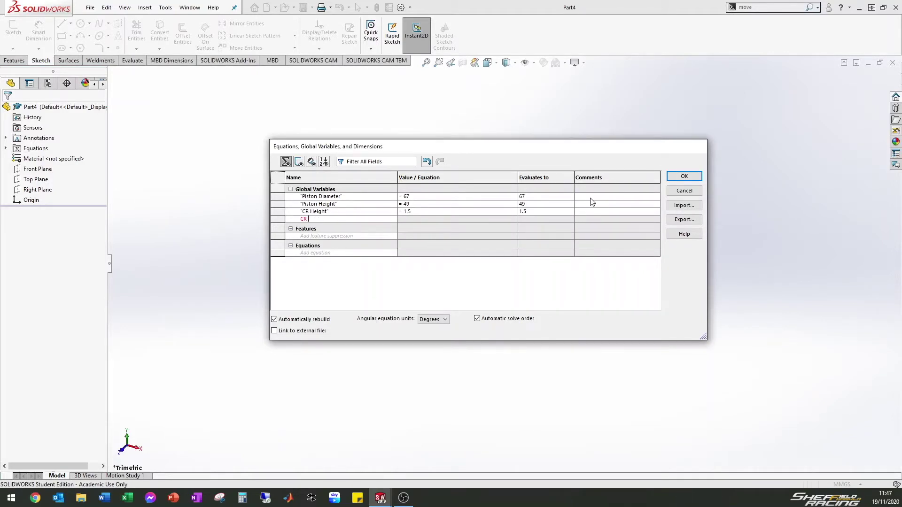
text(Depth)
key(Tab)
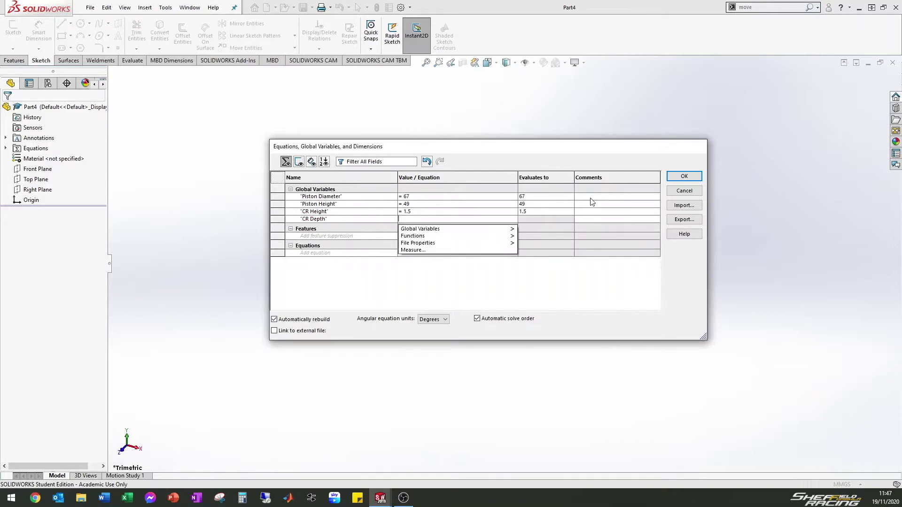
text(3)
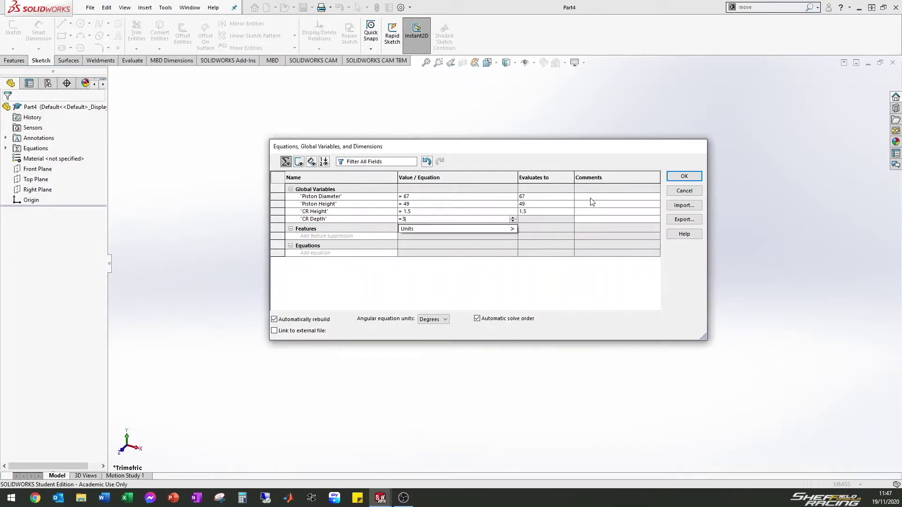
key(Return)
- Add the global variables OCR Height with the value 2 and OCR Depth with the value 3
text(OCR Height)
key(Tab)
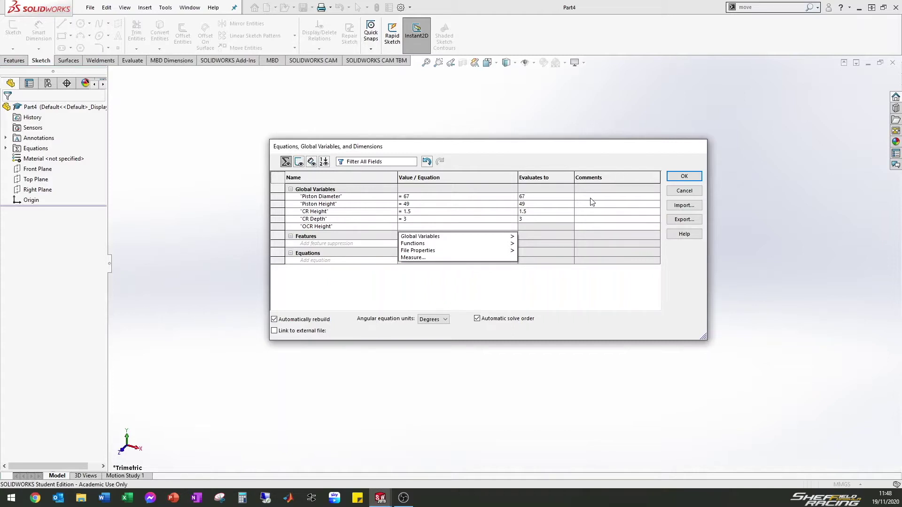
text(2)
key(Return)
text(OCR Depth)
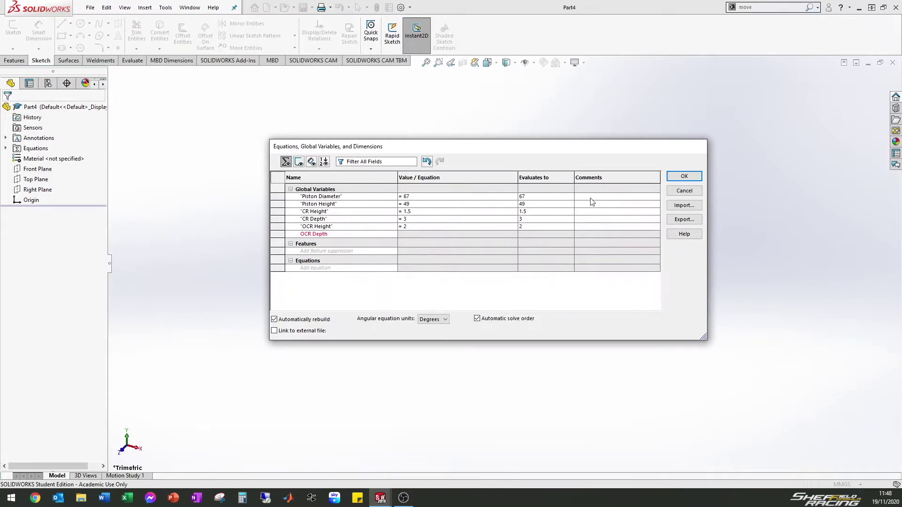
key(Tab)
text(3)
key(Return)
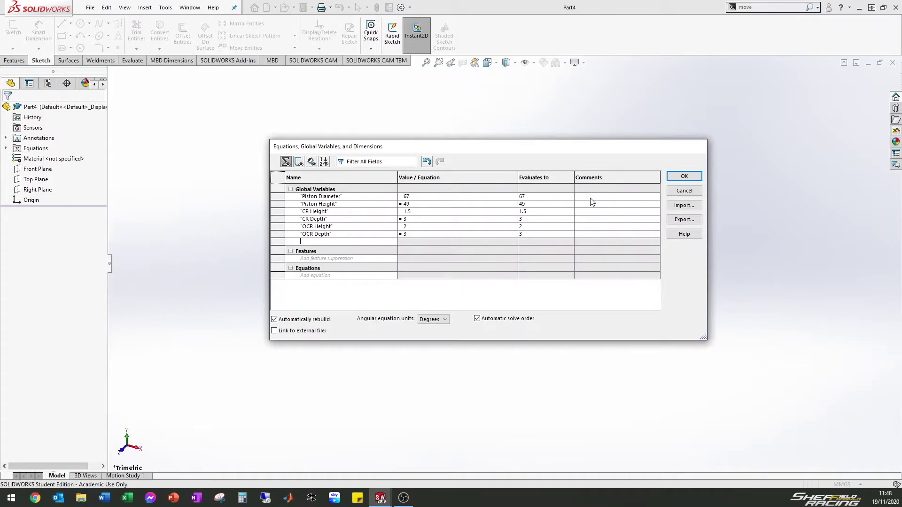
- Add a global variable named Ring Radius with the value 0.2
text(Ring Radius)
key(Tab)
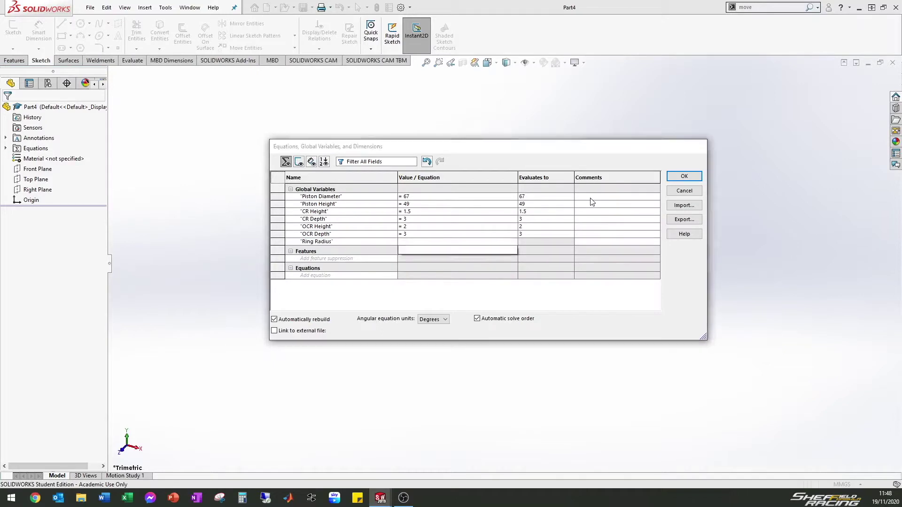
text(0.2)
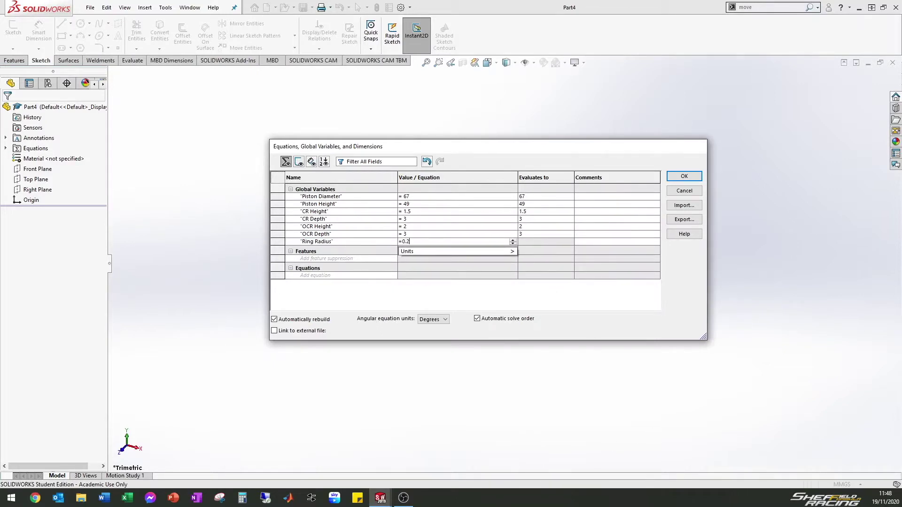
key(alt+Tab)
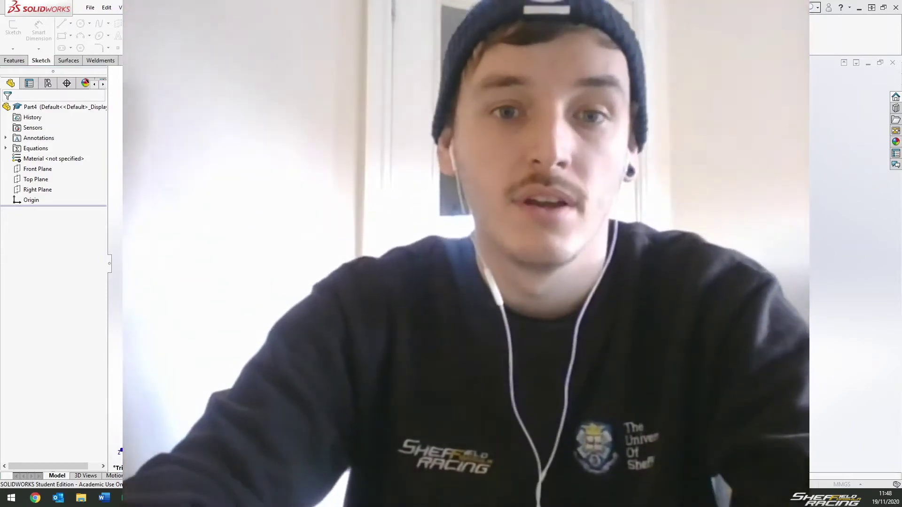
key(alt+Tab)
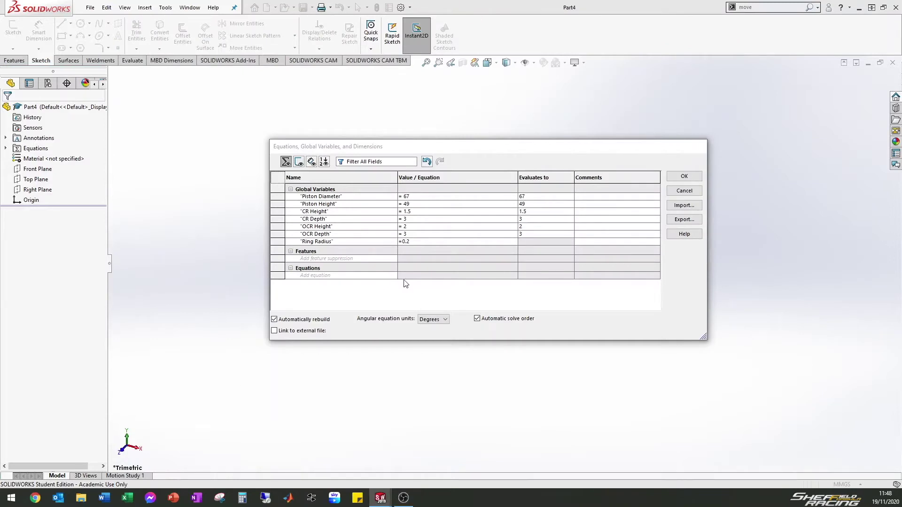
click(432, 243)
key(Return)
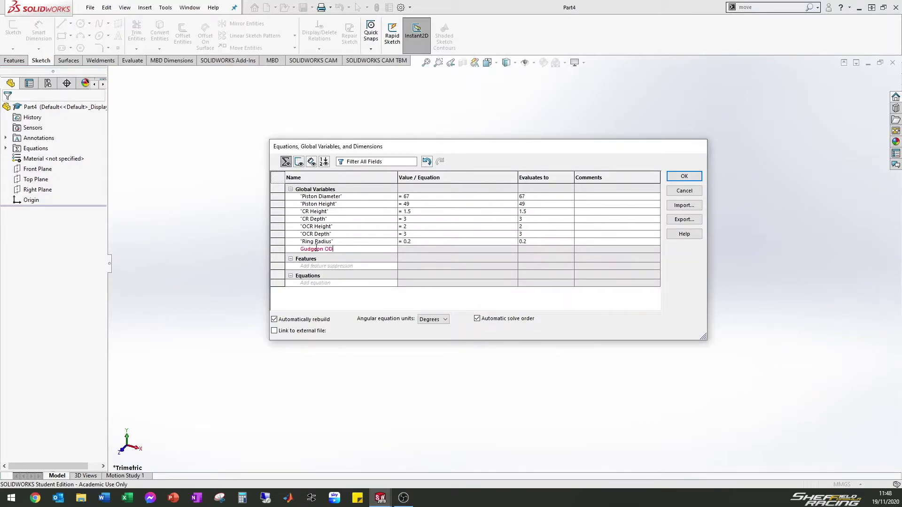
- Add the global variables Gudgeon OD with the value 24 and Gudgeon ID with the value 18
key(Return)
text(24)
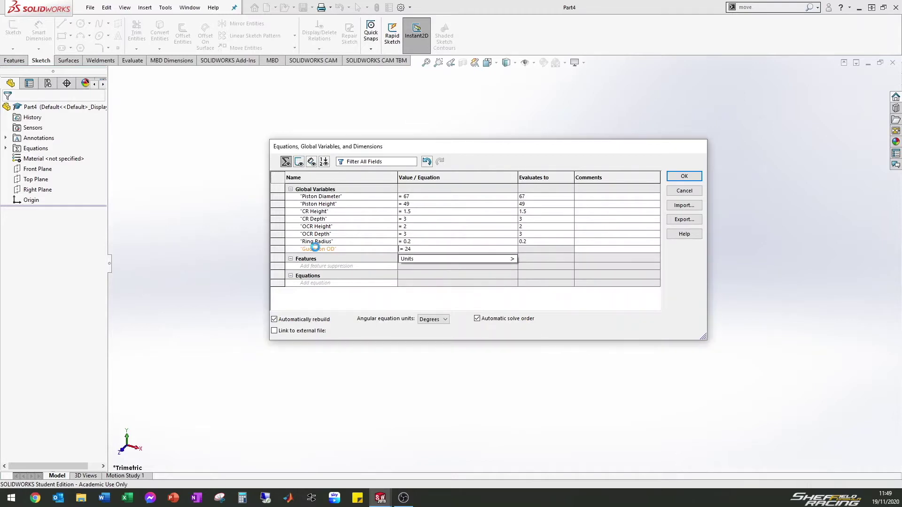
key(Return)
text(Gudego)
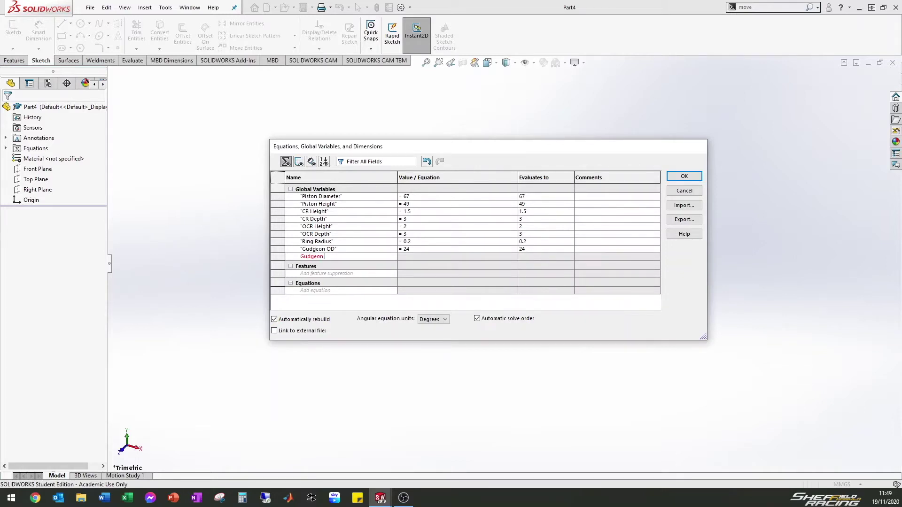
key(Return)
text(18)
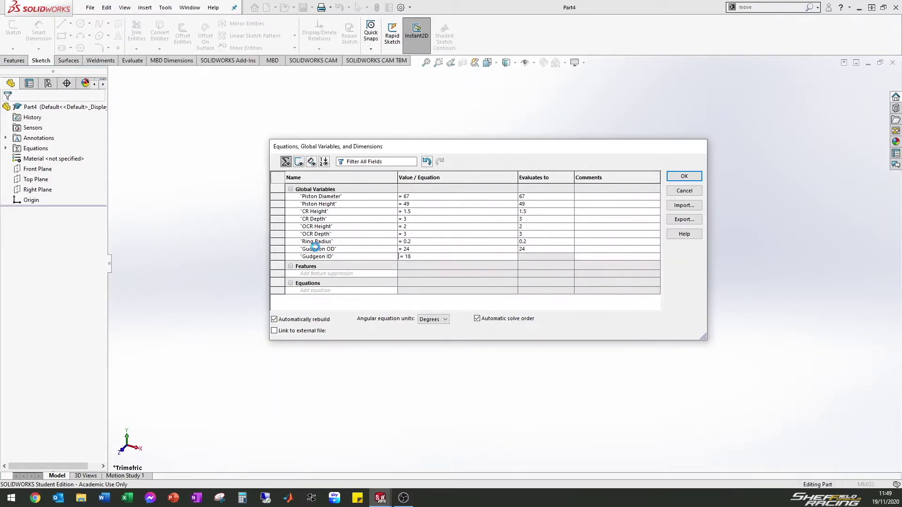
key(Return)
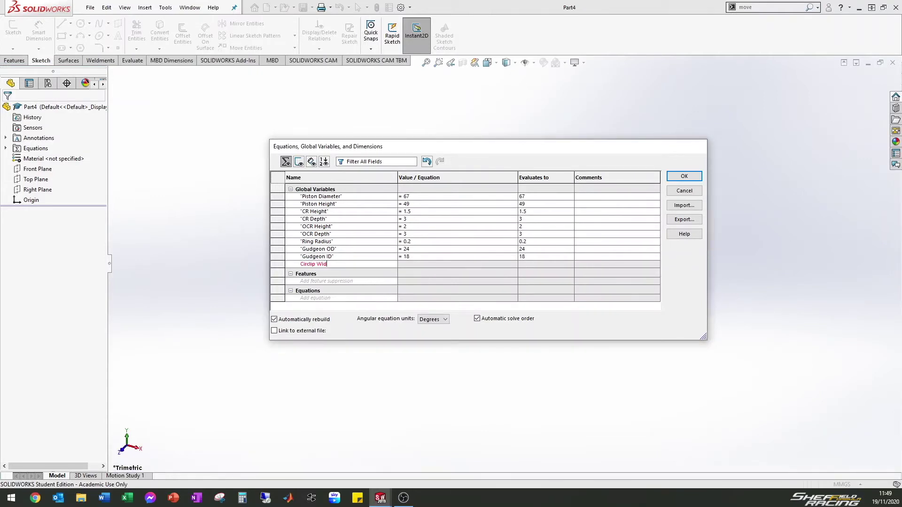
- Add the global variables Circlip Width = 2 and Circlip Depth = 1.25, and accept the equations table
key(Return)
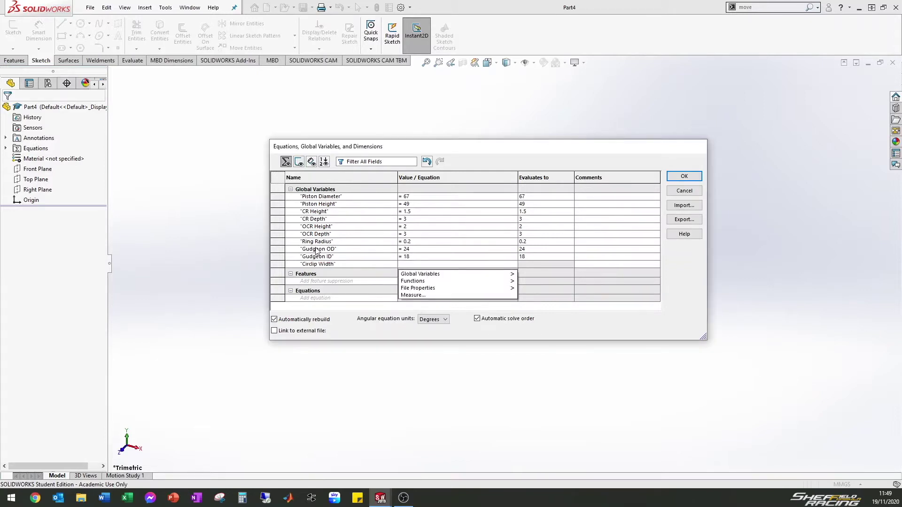
text(2)
key(Return)
key(Return)
text(Circlip D)
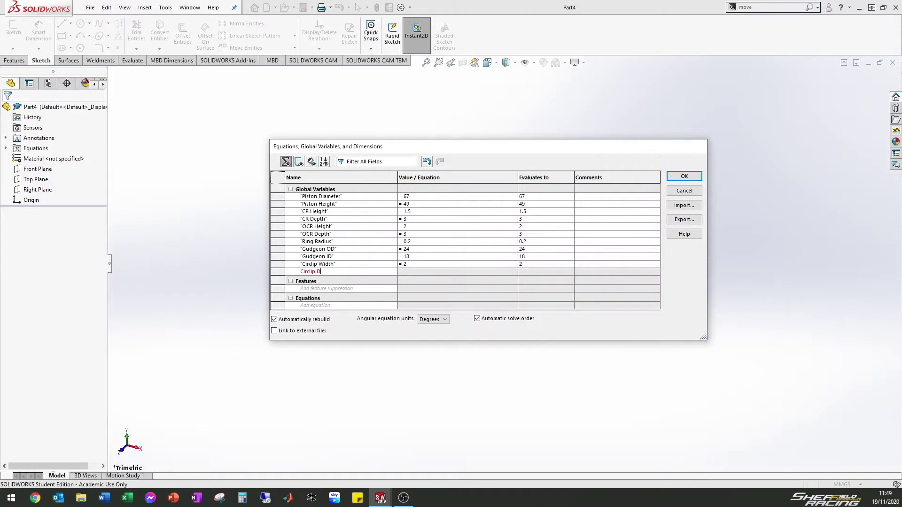
text(epth)
key(Return)
text(=1.25)
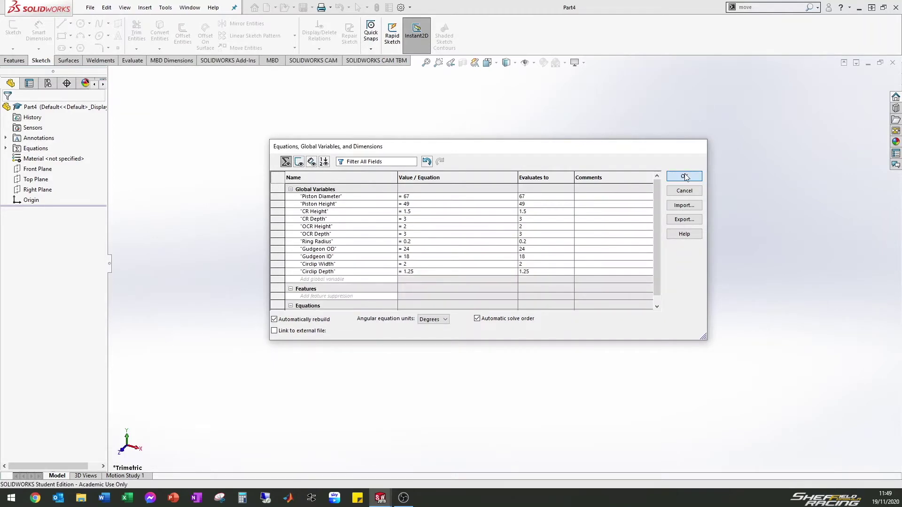
click(685, 176)
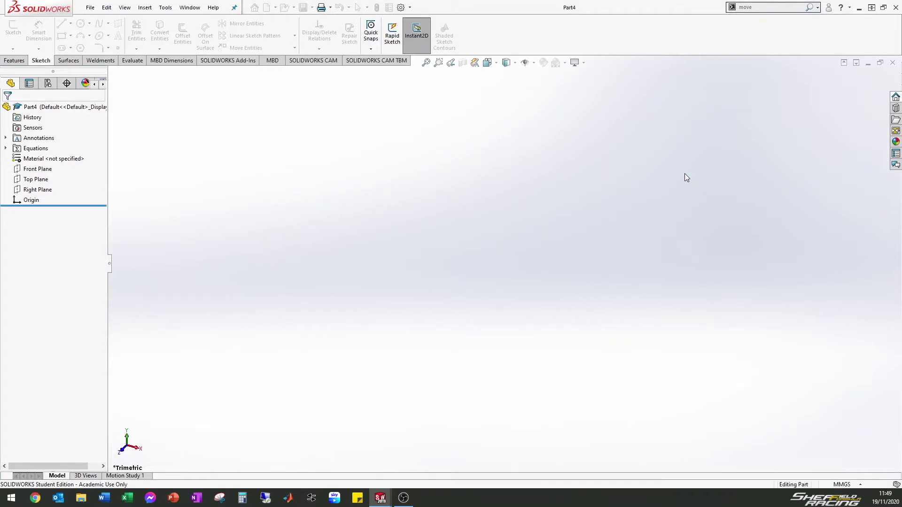
- Expand the Equations folder in the feature tree to review the global variables and its management options
click(5, 149)
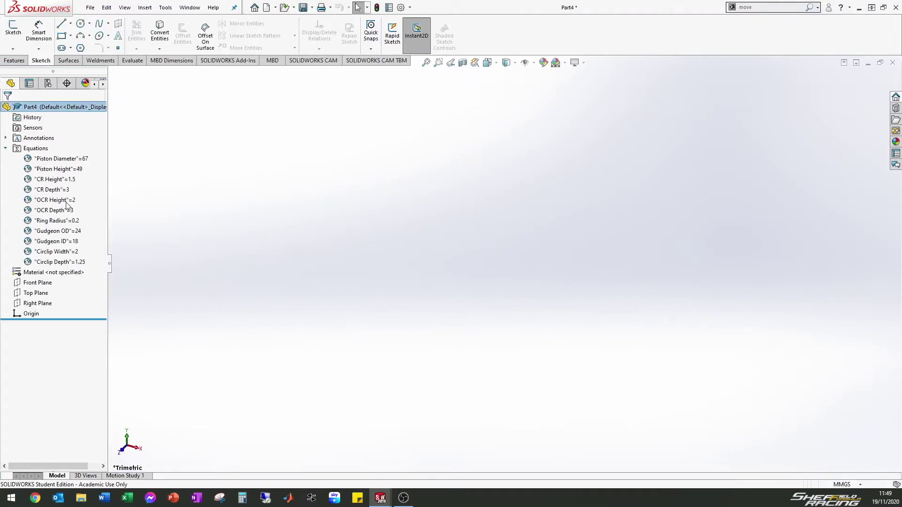
right_click(36, 151)
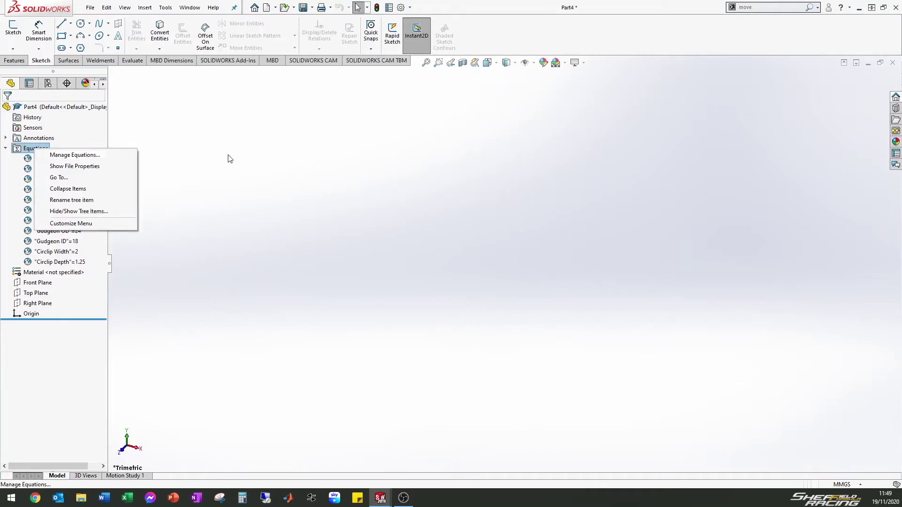
click(341, 130)
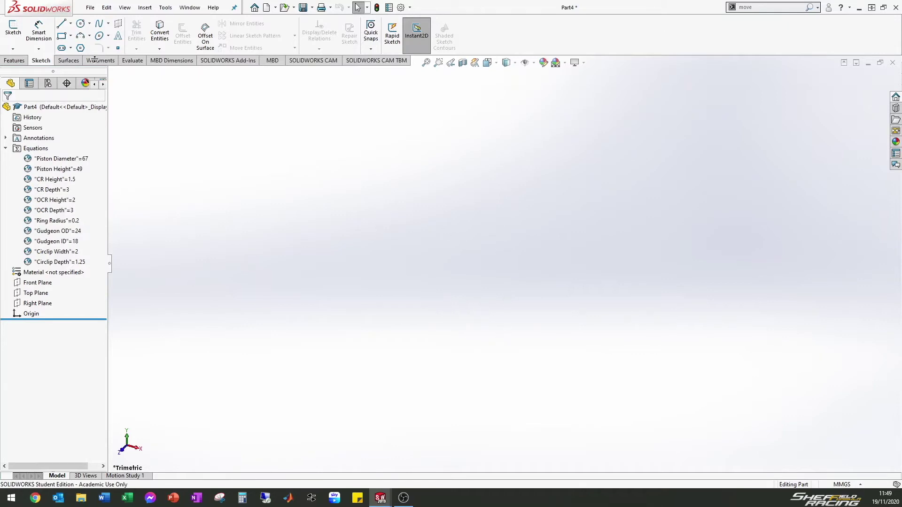
- Start a sketch on the Top Plane and draw a circle of about 58 mm radius centred on the origin
click(14, 33)
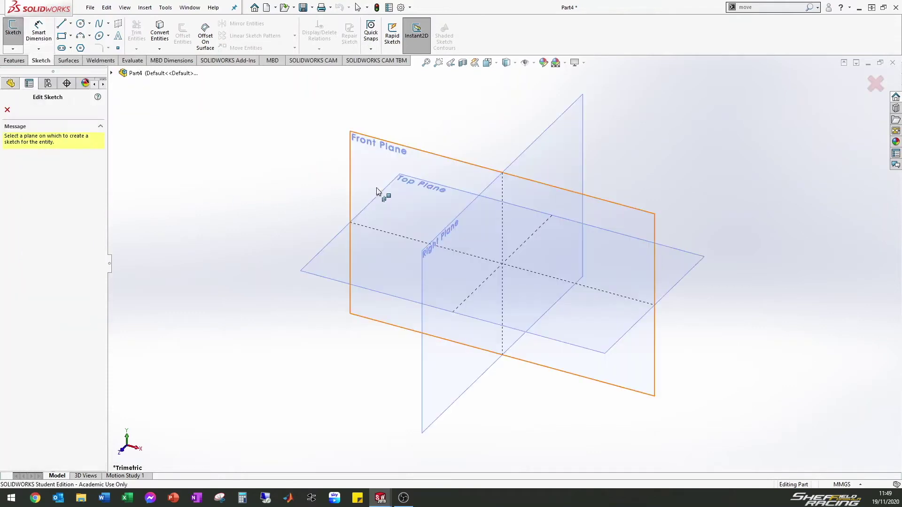
click(510, 289)
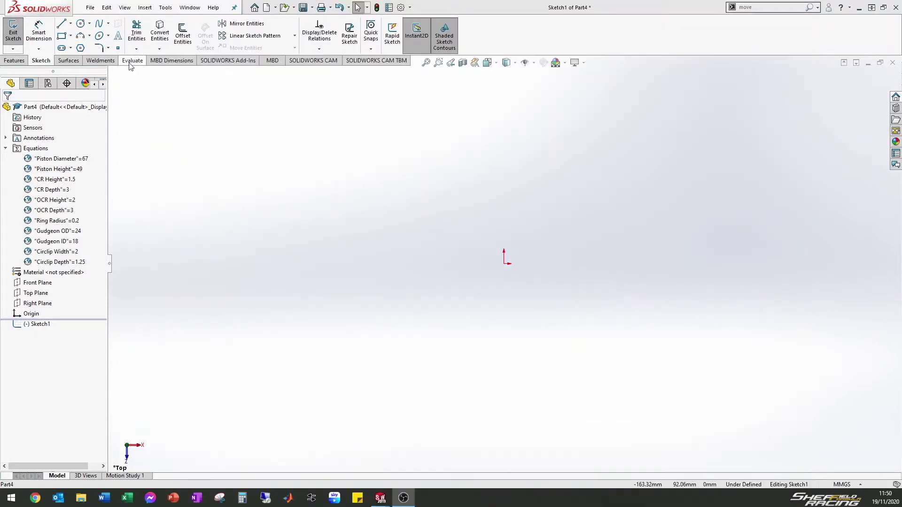
click(81, 23)
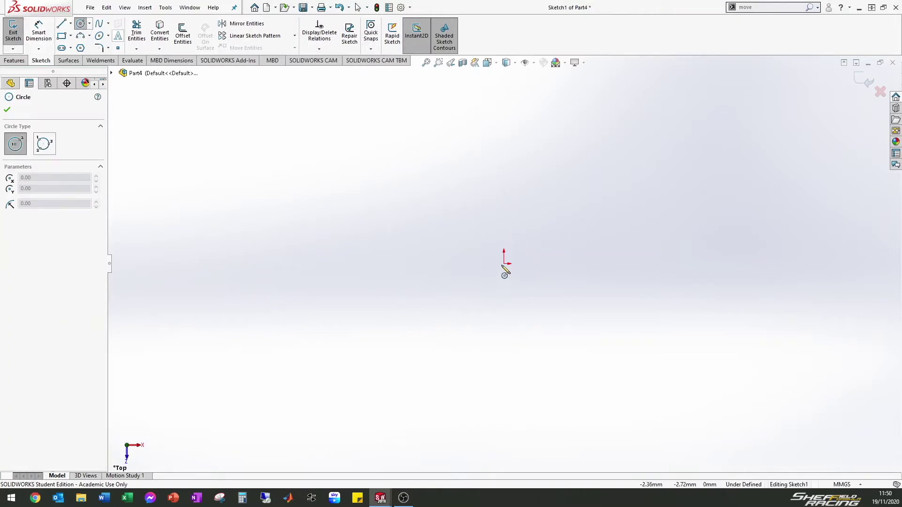
click(504, 264)
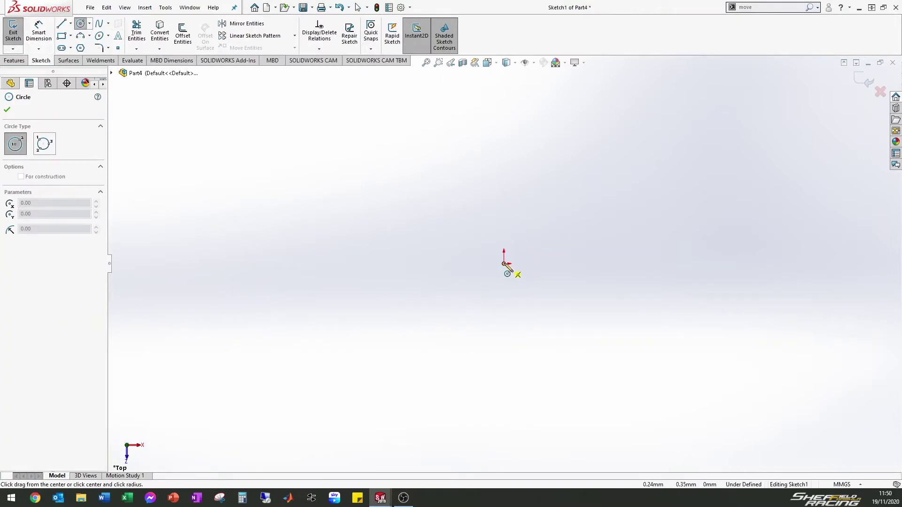
click(616, 236)
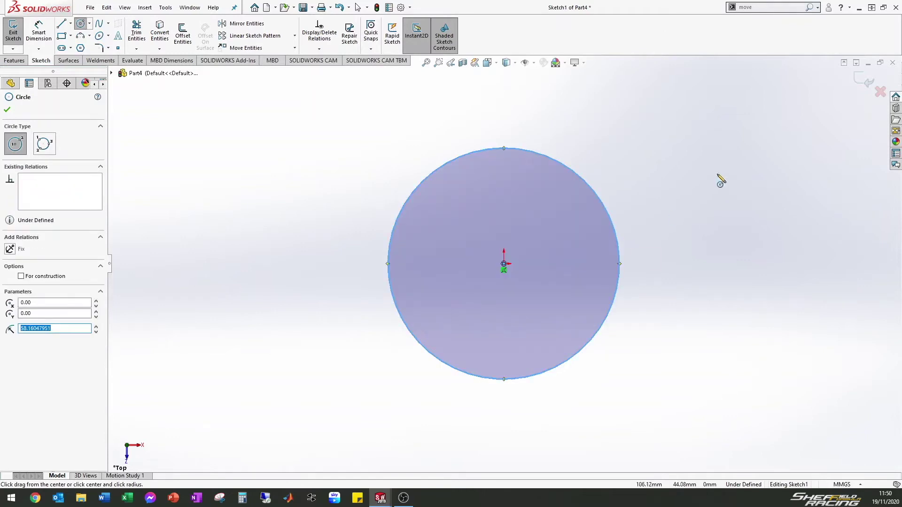
- Draw a vertical line across the circle through its centre, from the uppermost to the lowermost quadrant point
click(61, 24)
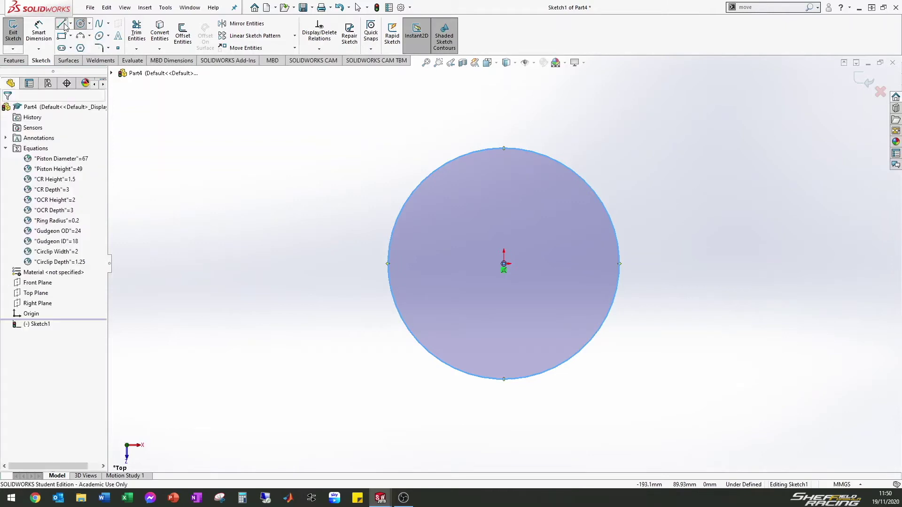
click(504, 148)
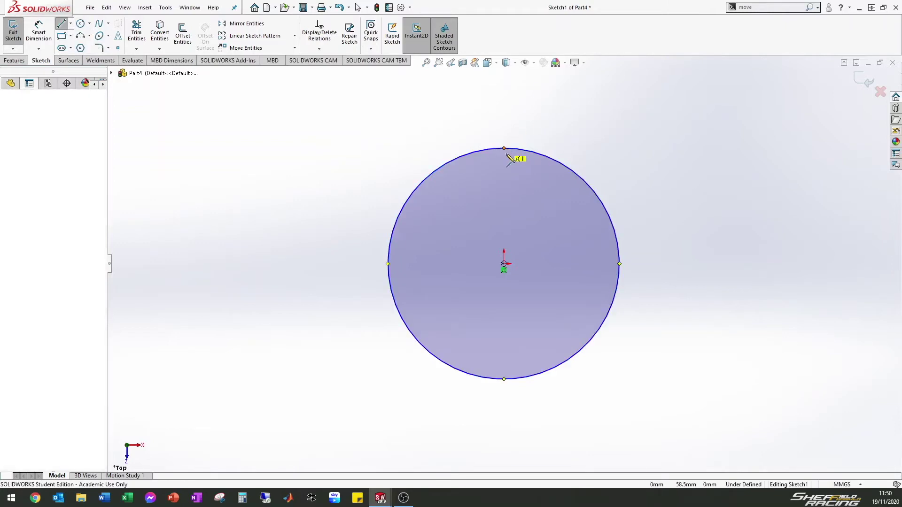
click(504, 380)
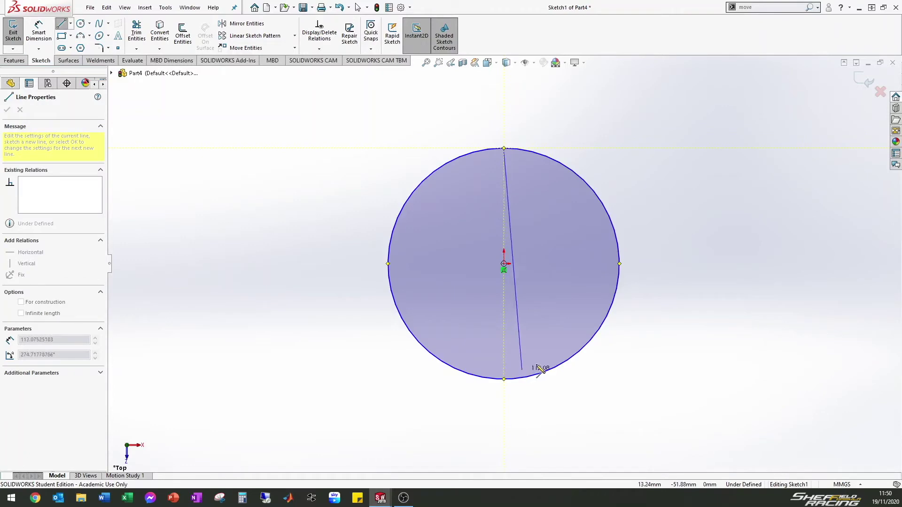
click(504, 379)
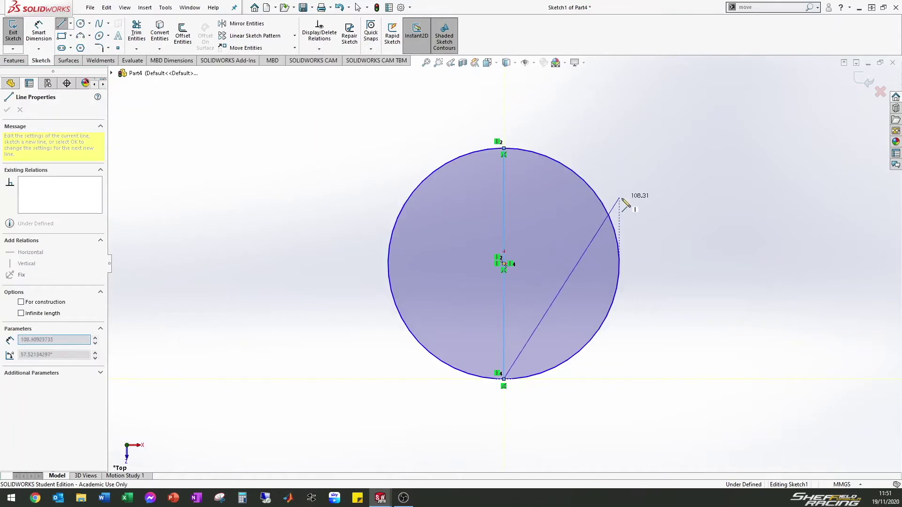
key(Escape)
key(Escape)
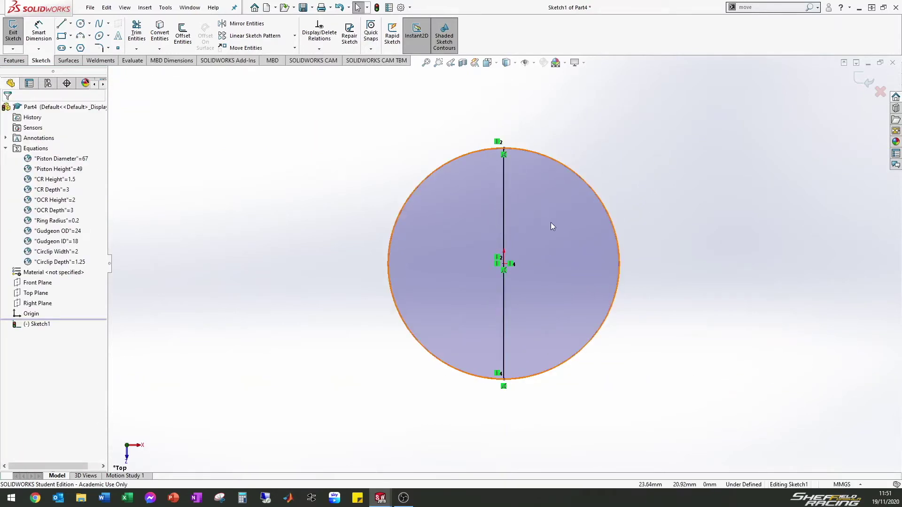
- Trim away the right half of the circle to leave a closed semicircle on the left of the vertical line
click(137, 29)
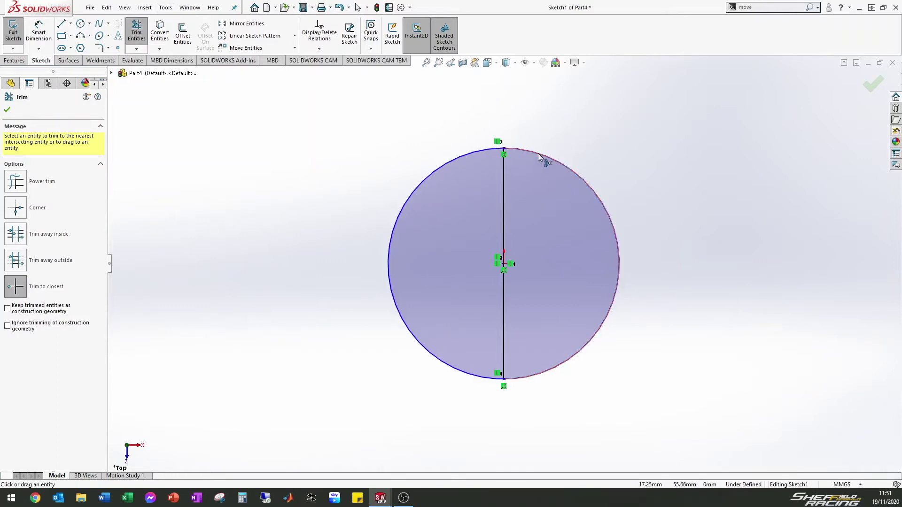
scroll(537, 154, down, 4)
scroll(469, 182, down, 3)
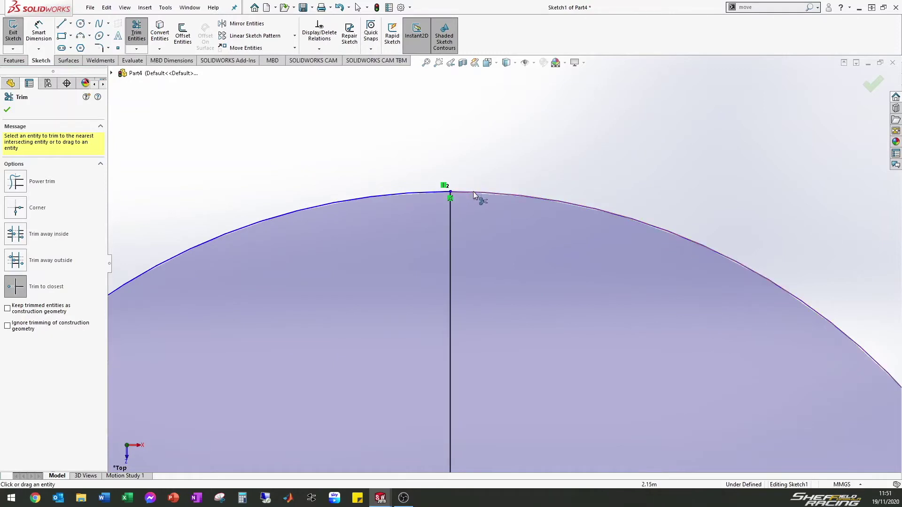
click(474, 193)
scroll(478, 197, up, 6)
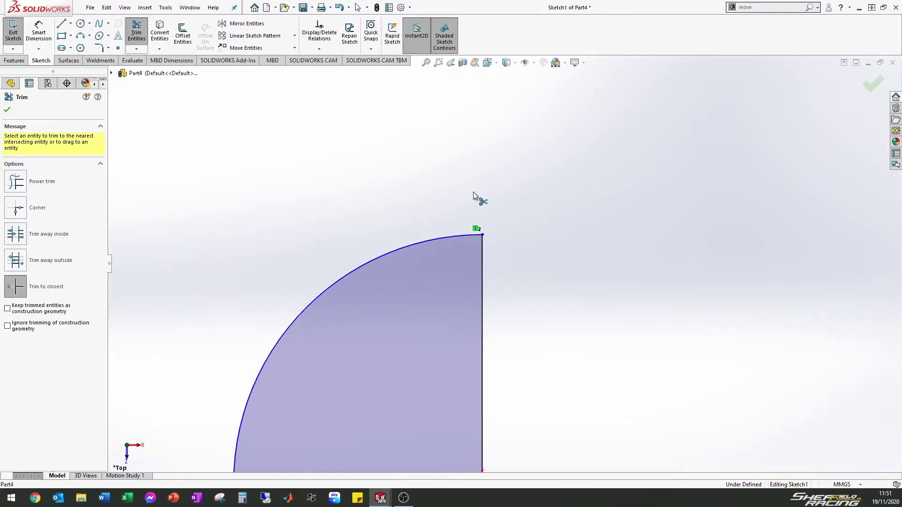
scroll(501, 311, down, 4)
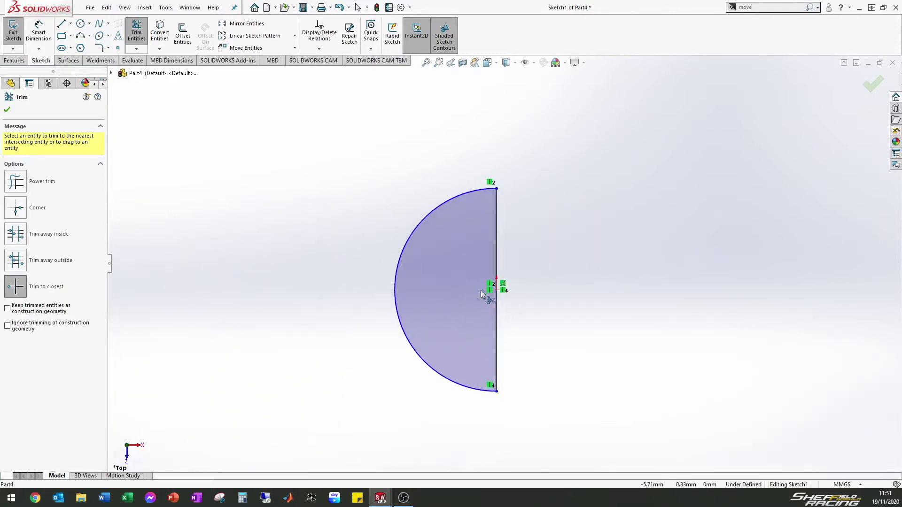
click(7, 110)
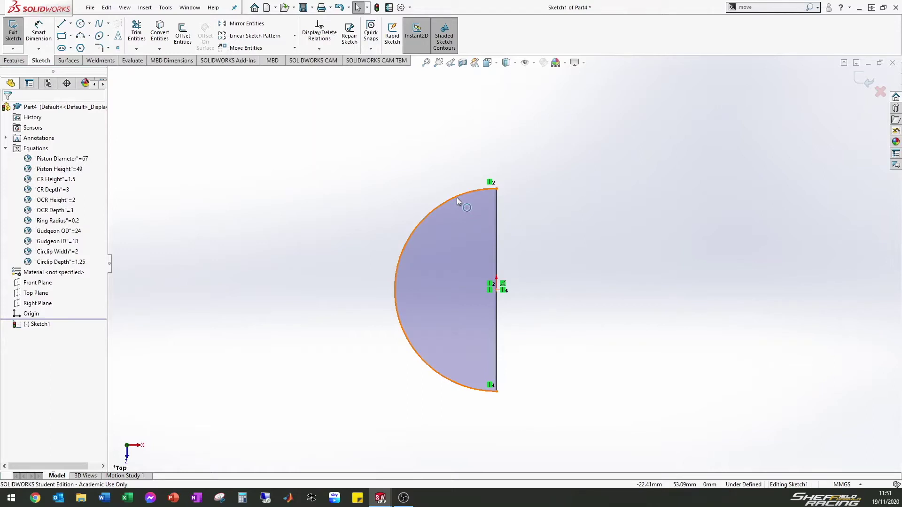
- Shrink the semicircle freehand to a radius of about 56 mm and add a radius dimension to its arc
mouse_move(456, 197)
mouse_down()
mouse_move(428, 170)
mouse_move(473, 209)
mouse_move(448, 203)
mouse_up()
click(366, 186)
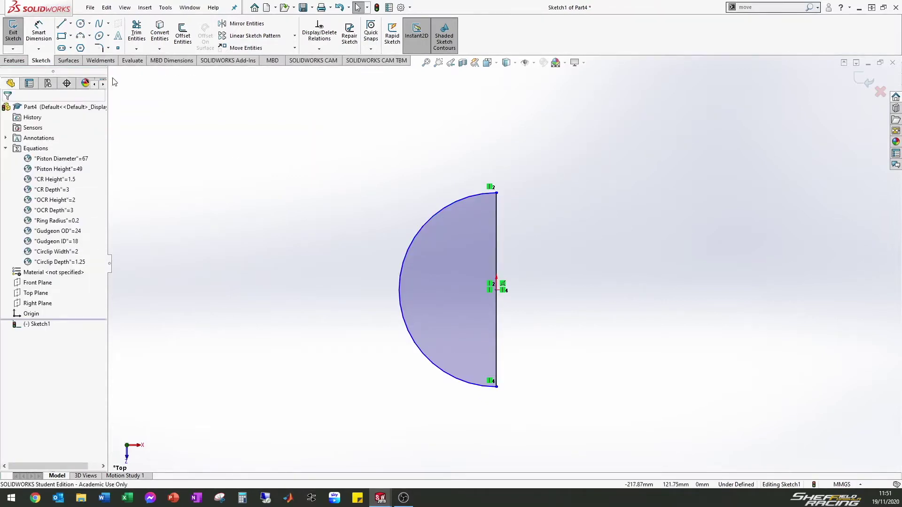
click(39, 32)
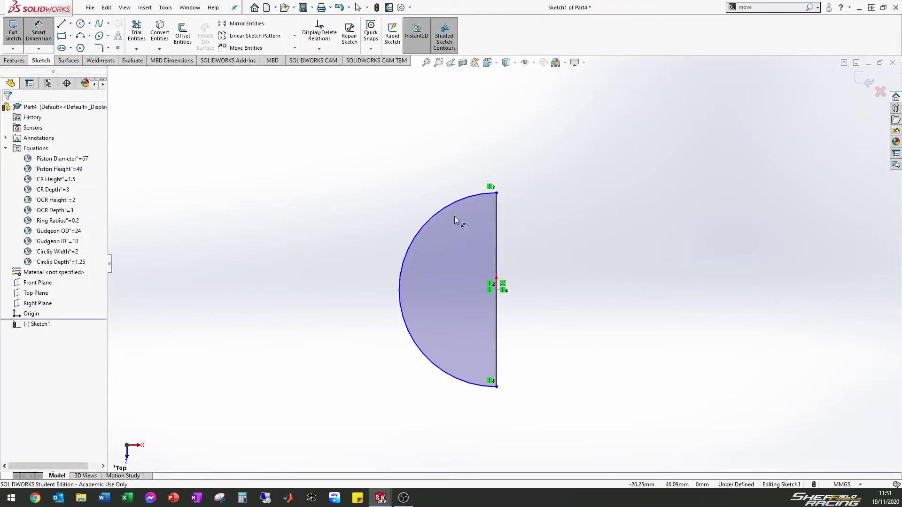
click(424, 224)
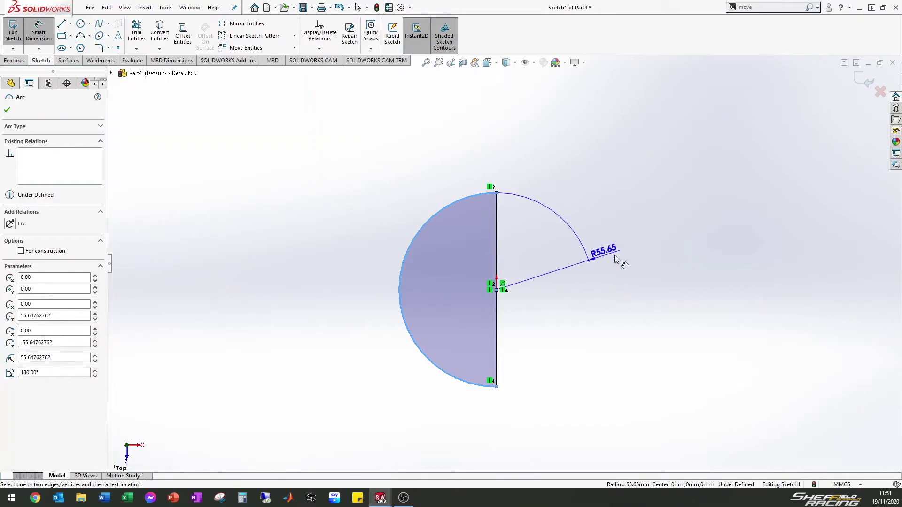
click(617, 258)
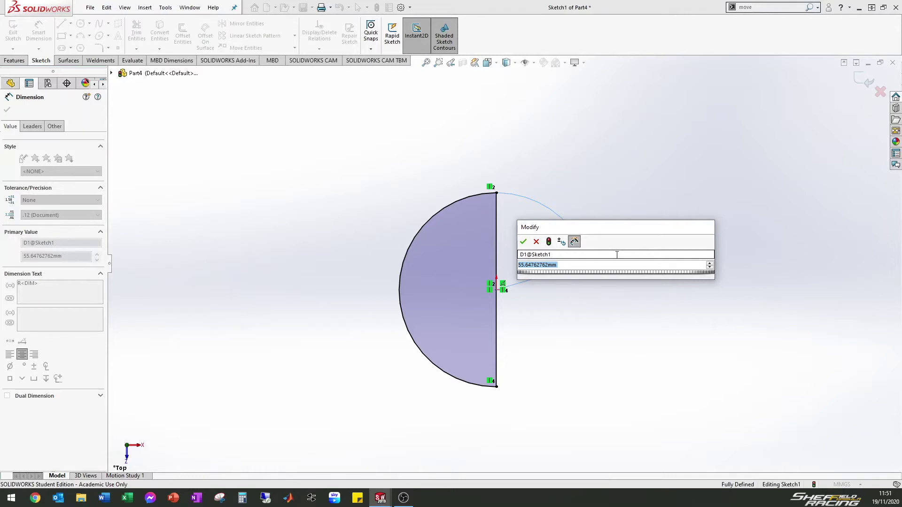
- Set the arc's radius dimension to the equation ="Piston Diameter"/2 using the global variable
text(=)
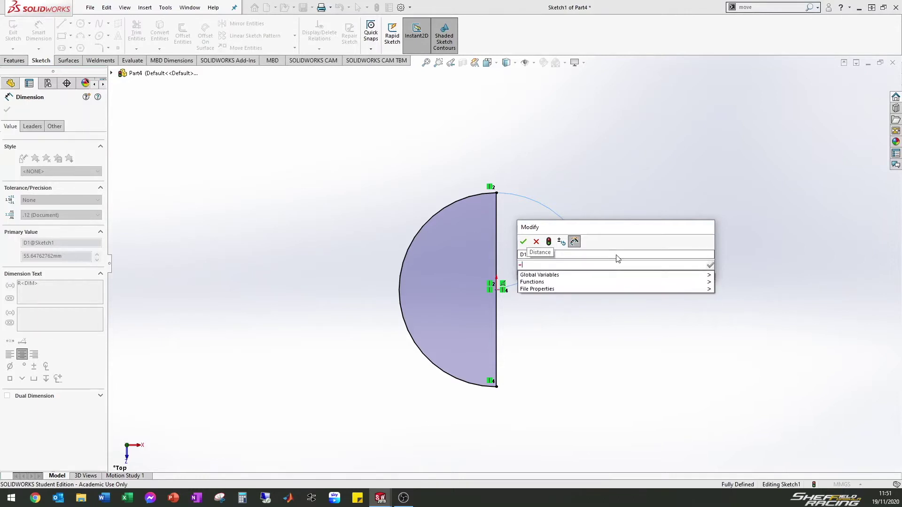
key(Down)
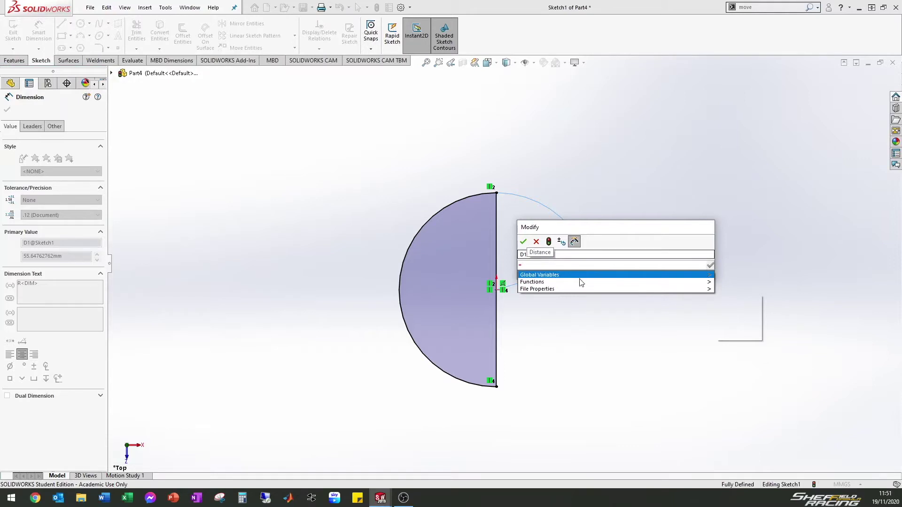
key(BackSpace)
text(=)
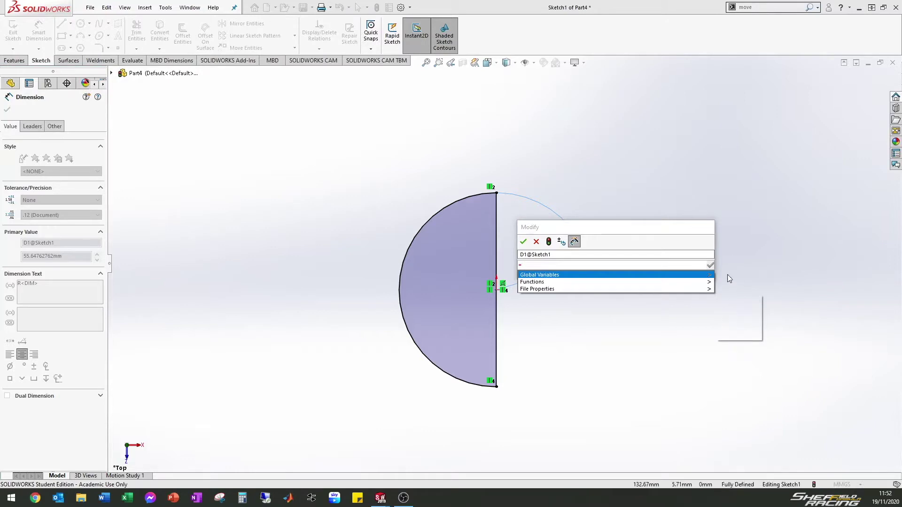
click(534, 266)
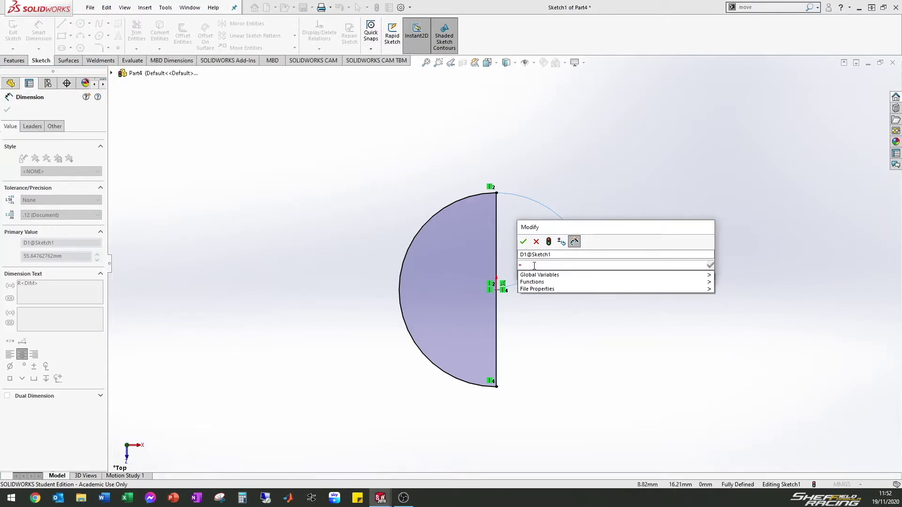
text(pi)
key(Down)
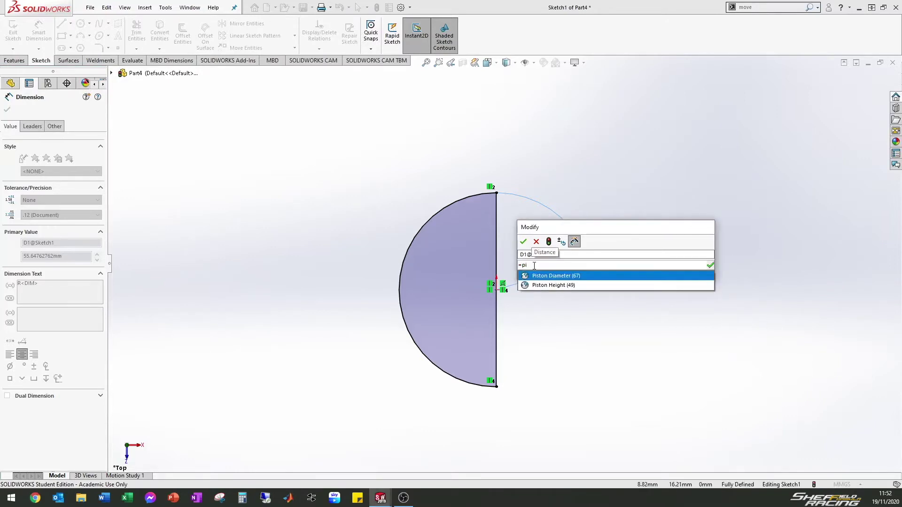
key(Return)
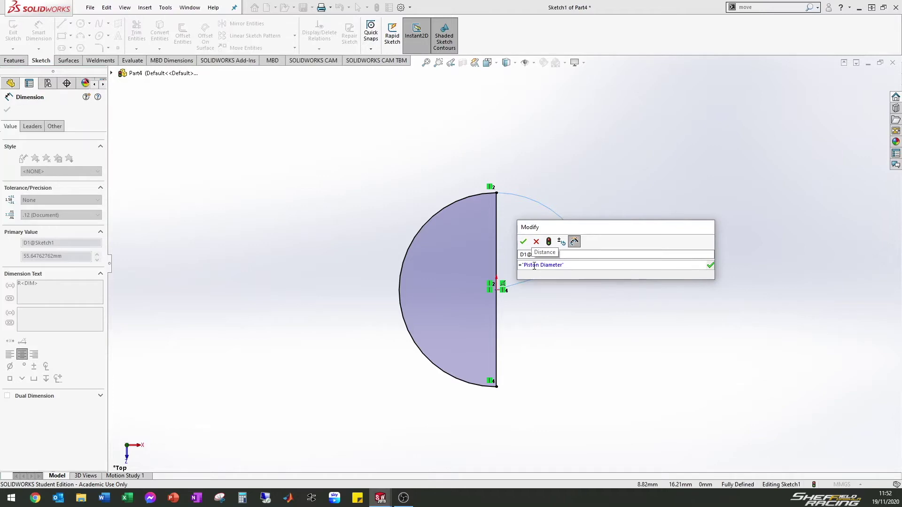
text(/2)
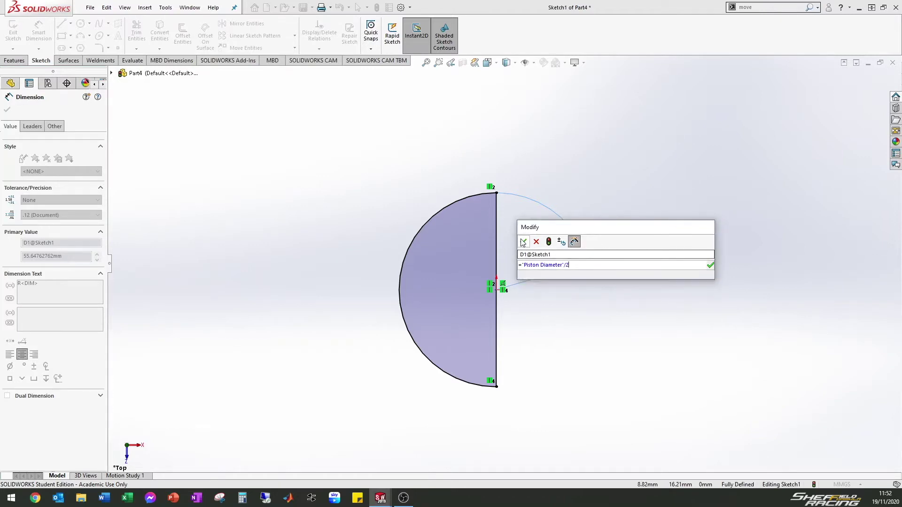
click(523, 242)
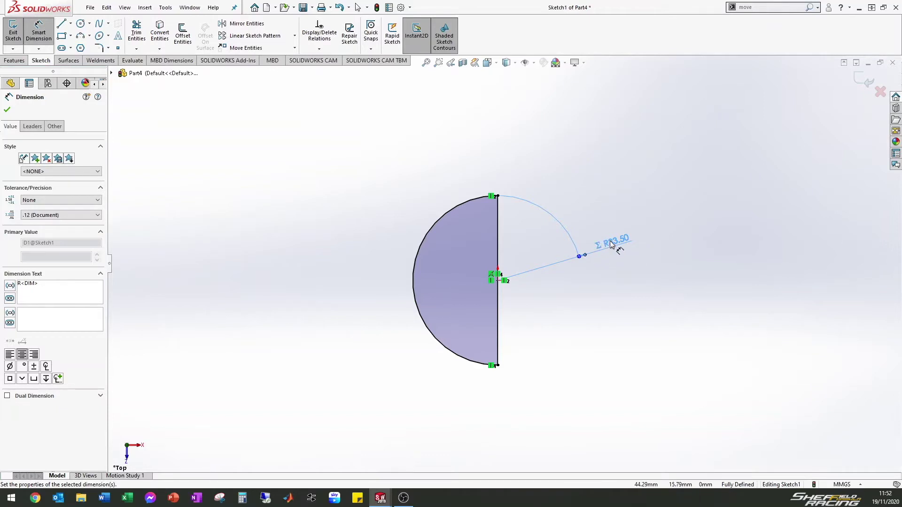
- Remove the equals sign from the arc radius equation and accept "Piston Diameter"/2 as the entry
double_click(611, 243)
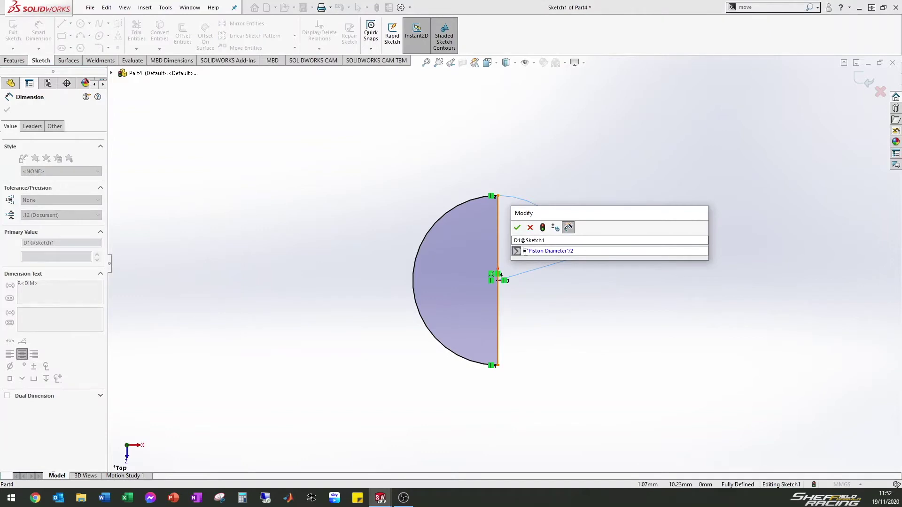
click(566, 251)
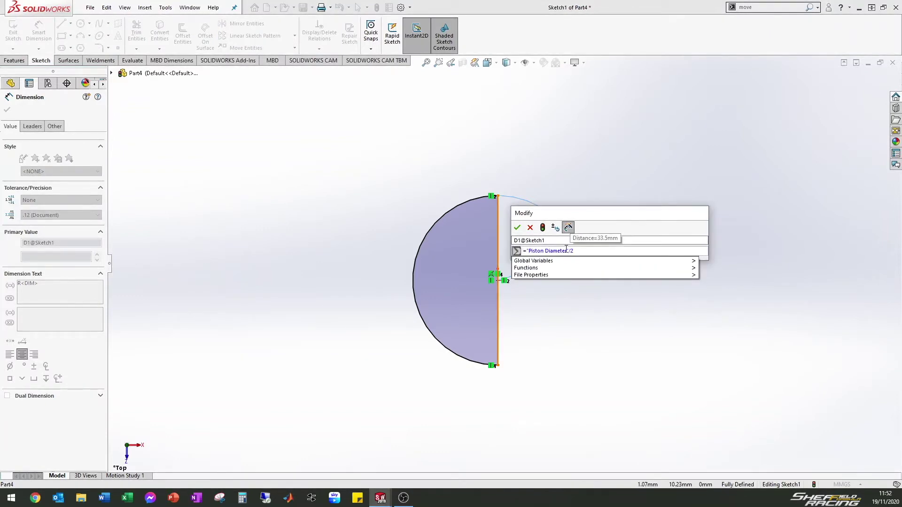
key(Home)
key(Delete)
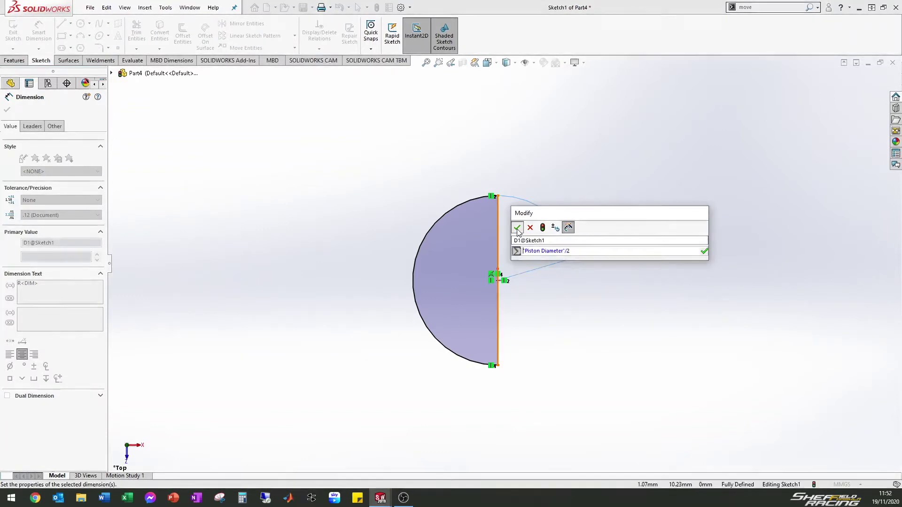
click(518, 227)
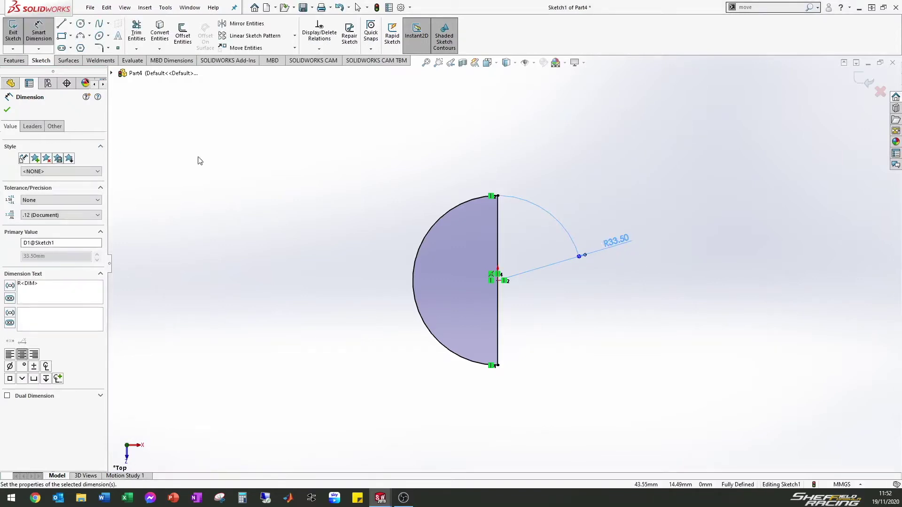
- Link the arc's radius dimension to the equation ="Piston Diameter"/2
double_click(610, 245)
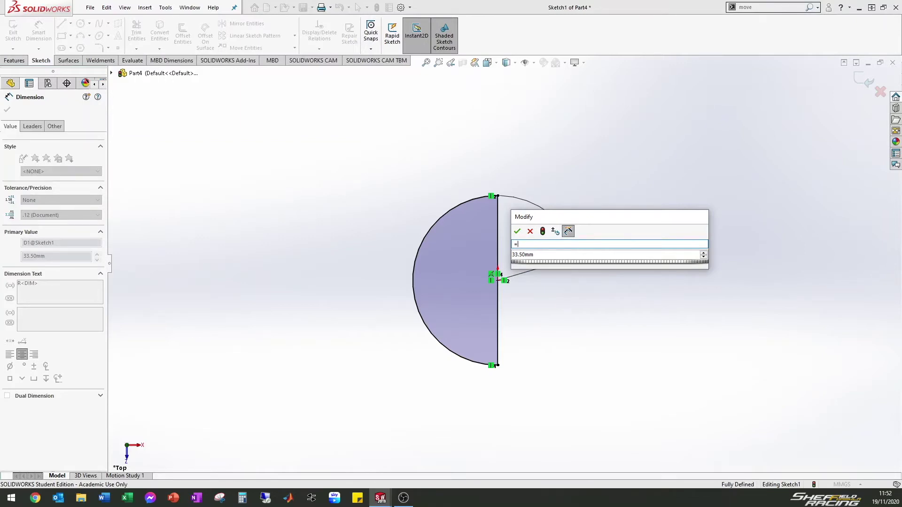
click(556, 254)
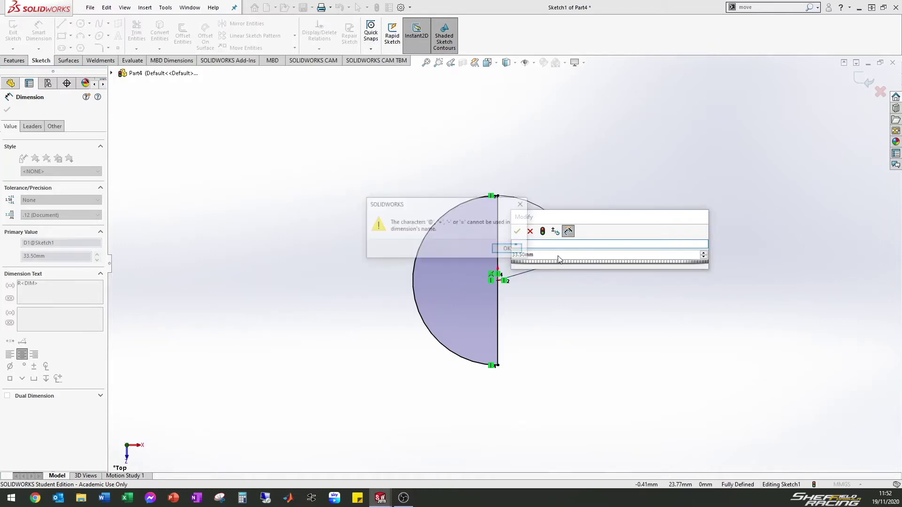
click(505, 249)
click(538, 255)
double_click(535, 255)
text(=pis)
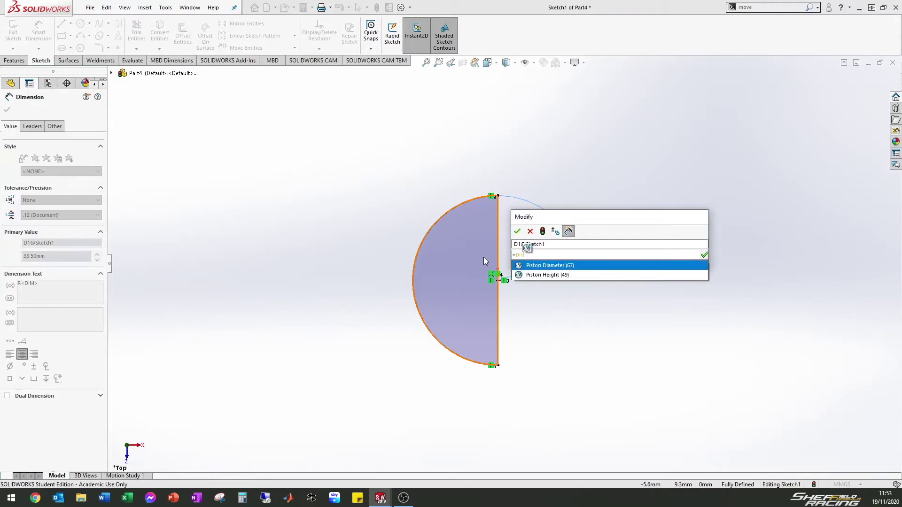
key(Return)
text(/2)
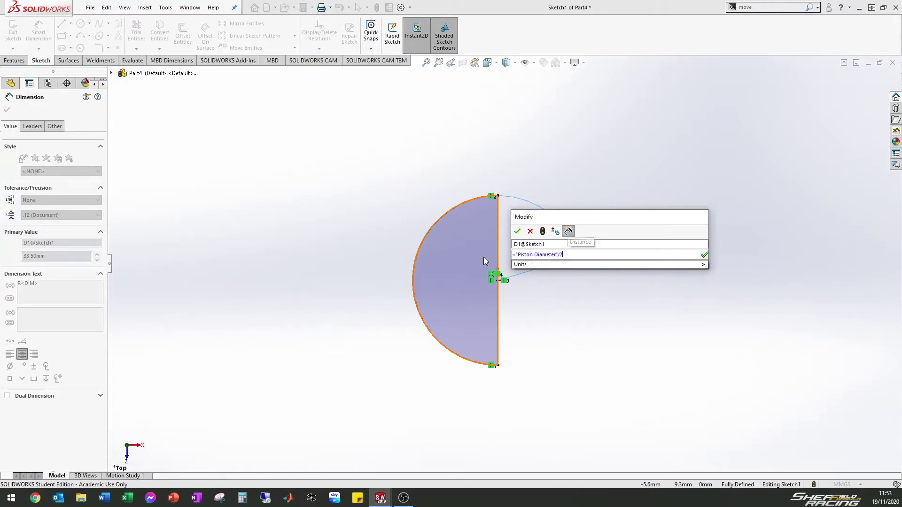
key(Return)
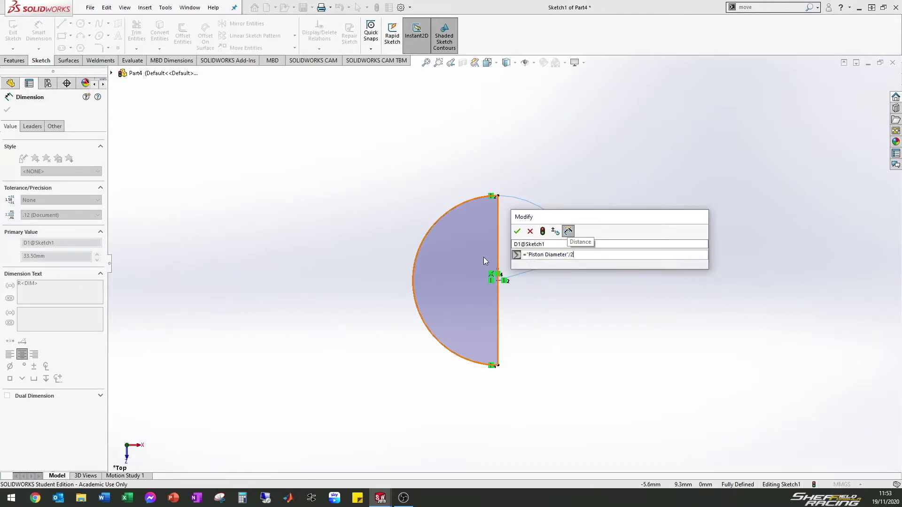
click(519, 232)
- Start a boss extrusion of the semicircle from the sketch plane with a Blind end condition
mouse_move(526, 265)
middle_down()
mouse_move(524, 173)
mouse_move(515, 188)
middle_up()
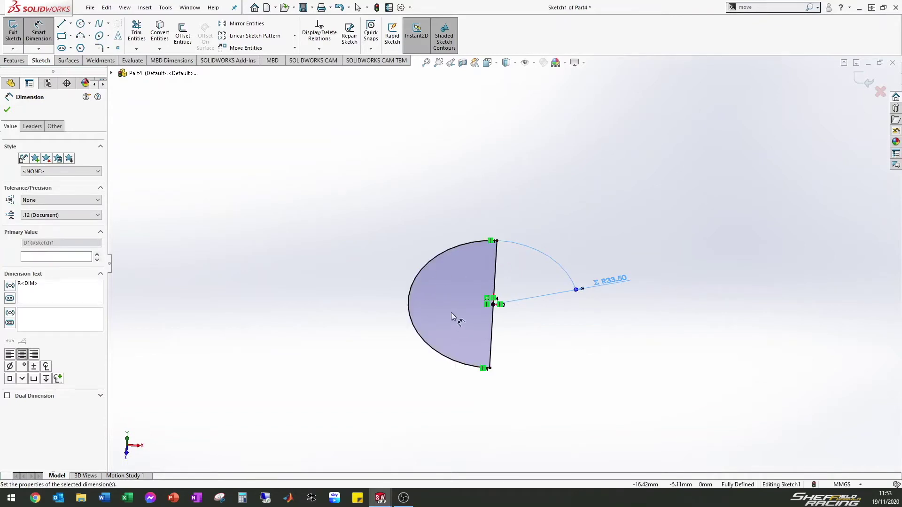
click(18, 62)
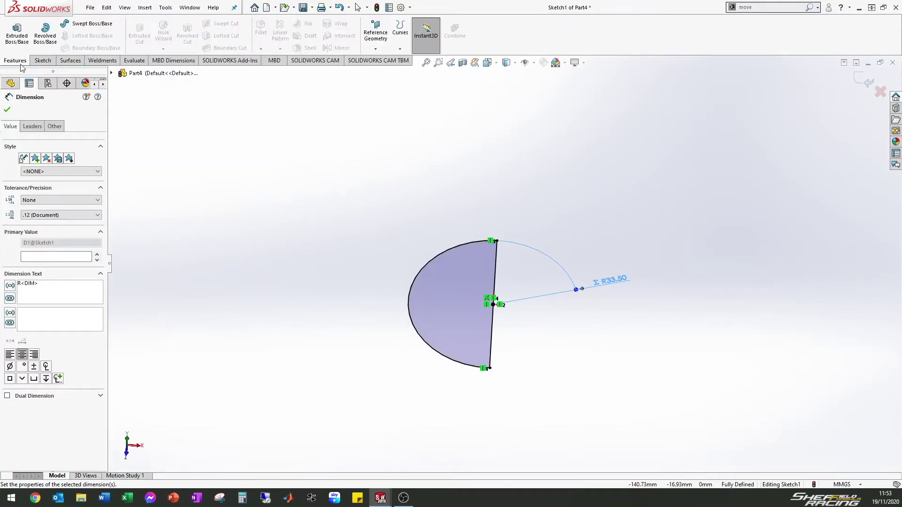
click(16, 34)
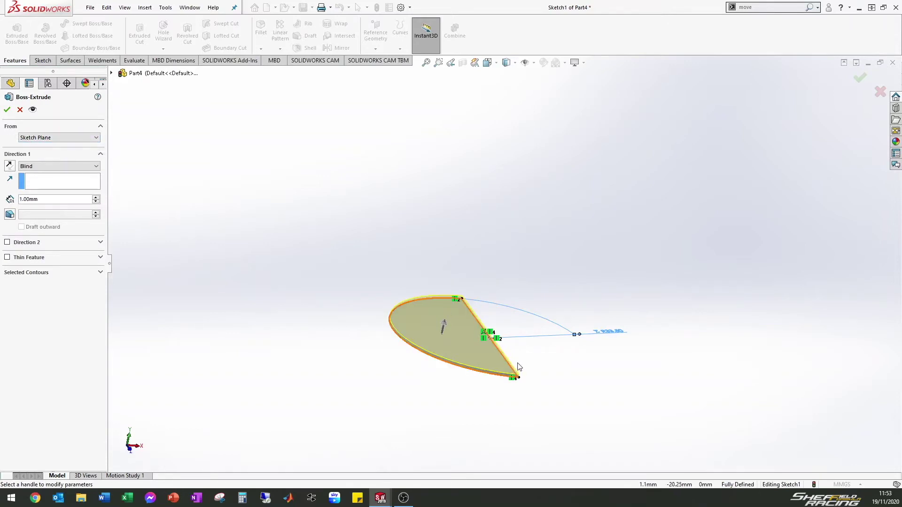
click(52, 138)
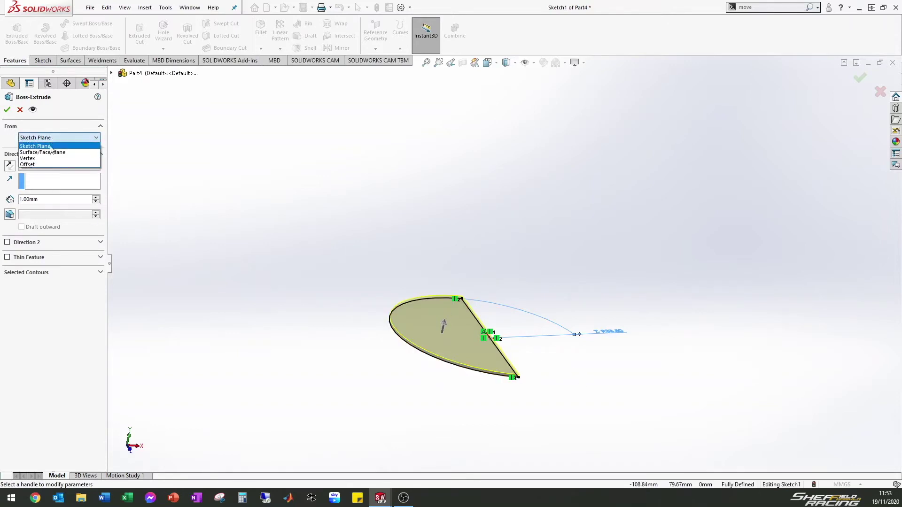
click(2, 134)
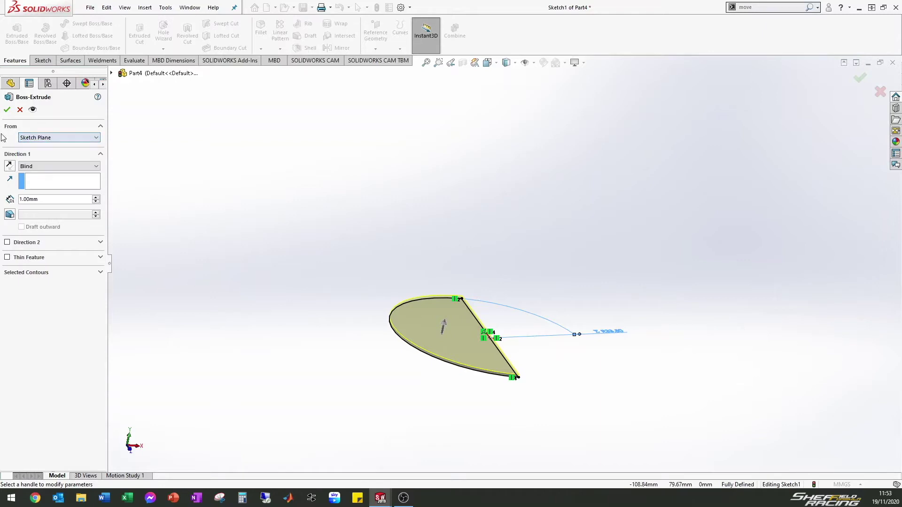
click(40, 167)
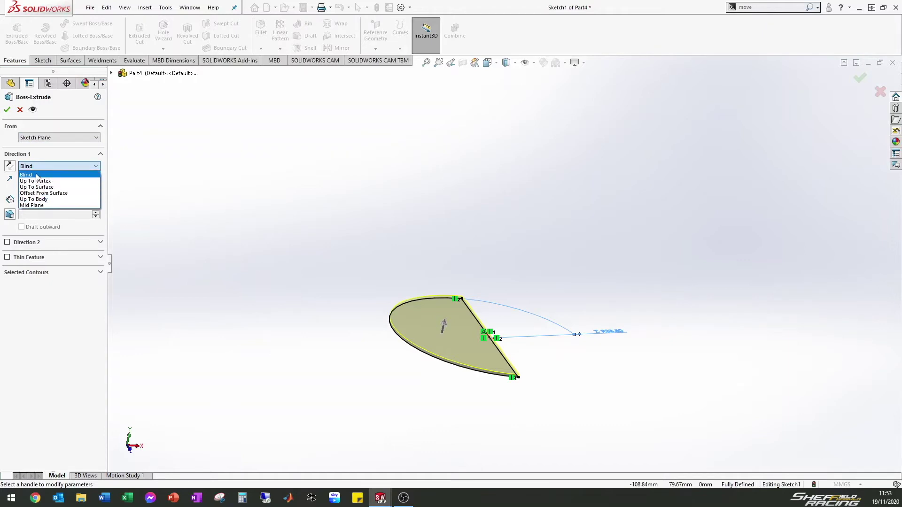
click(37, 175)
- Try a 20 mm depth and a Mid Plane end condition for the extrusion, and restore the Blind condition
click(39, 200)
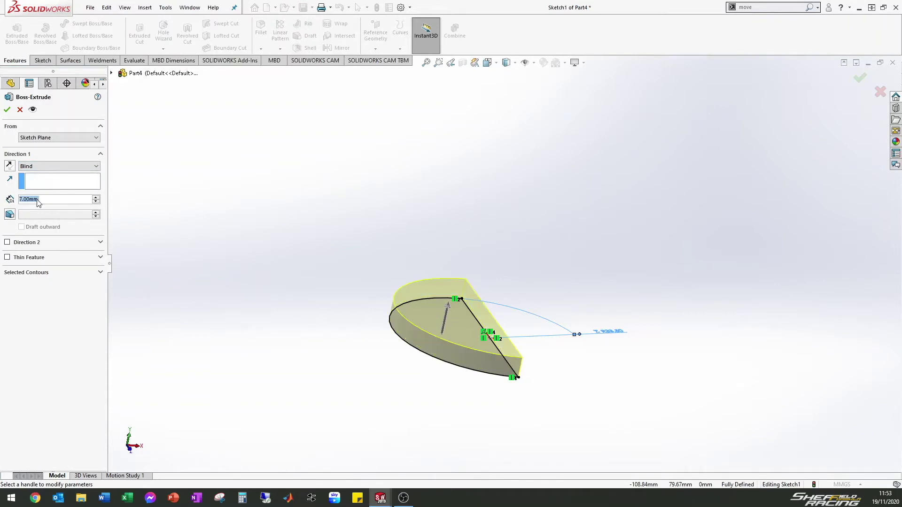
scroll(38, 201, up, 13)
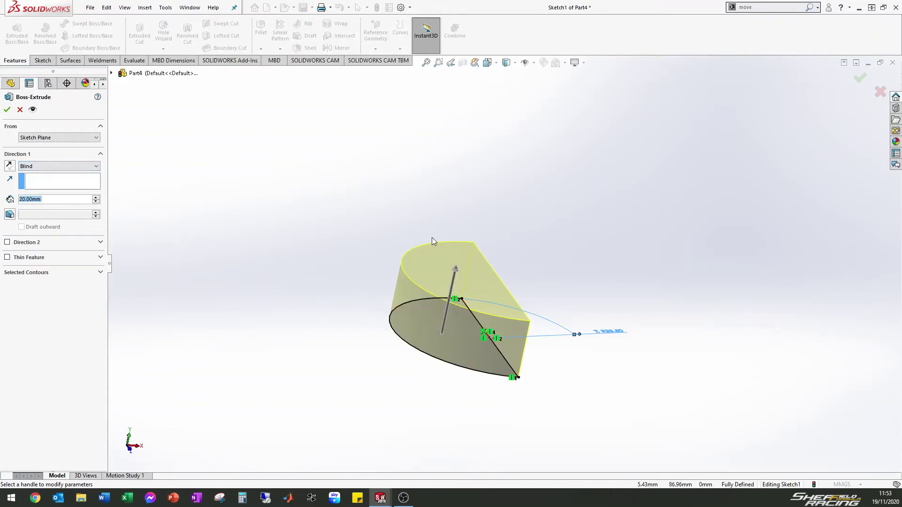
click(44, 166)
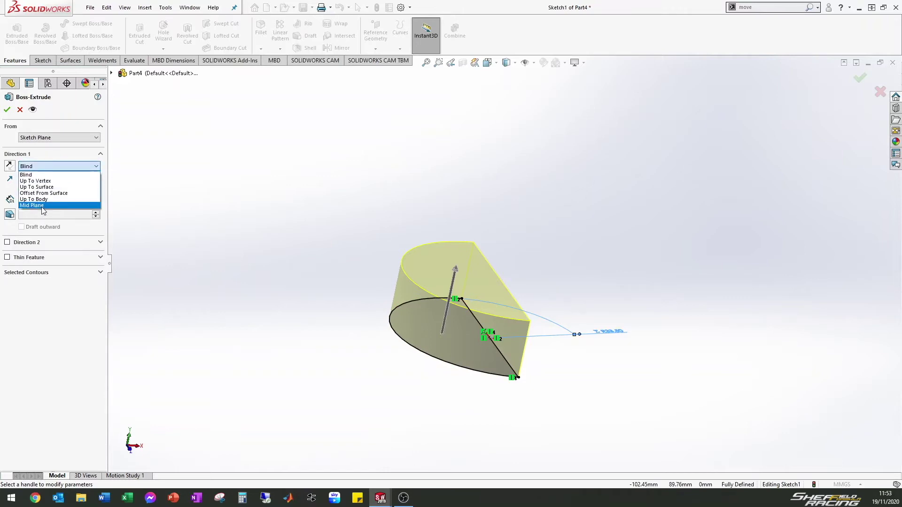
click(42, 205)
mouse_move(448, 348)
middle_down()
mouse_move(468, 314)
mouse_move(429, 313)
mouse_move(403, 324)
middle_up()
click(58, 168)
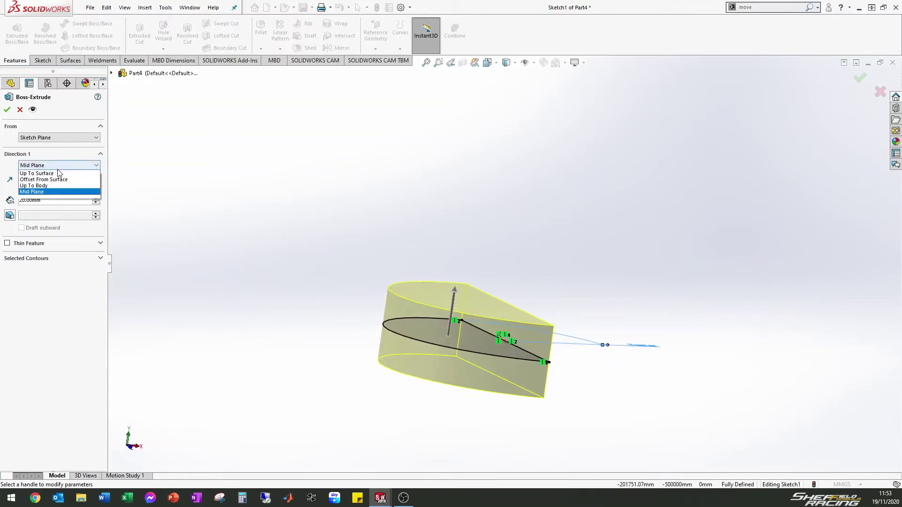
click(51, 172)
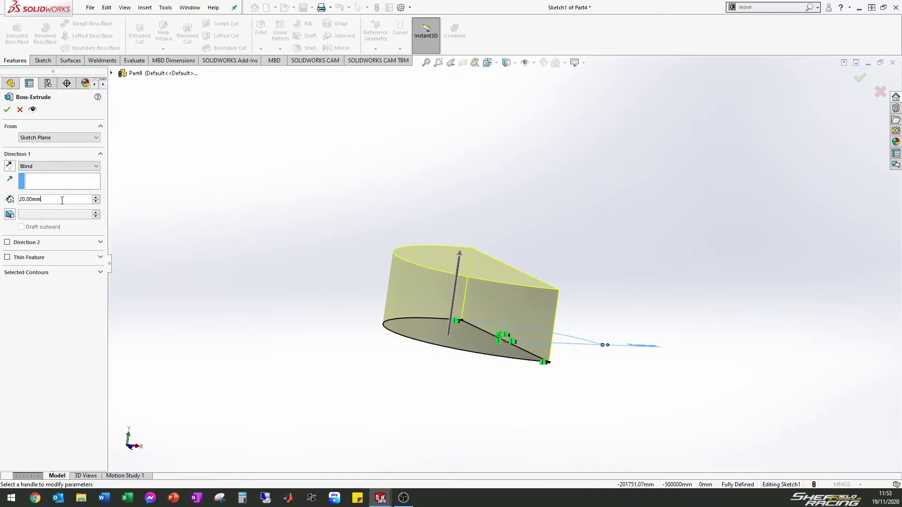
- Set the extrusion depth to the equation ="Piston Height" and finish the boss extrusion
text(=)
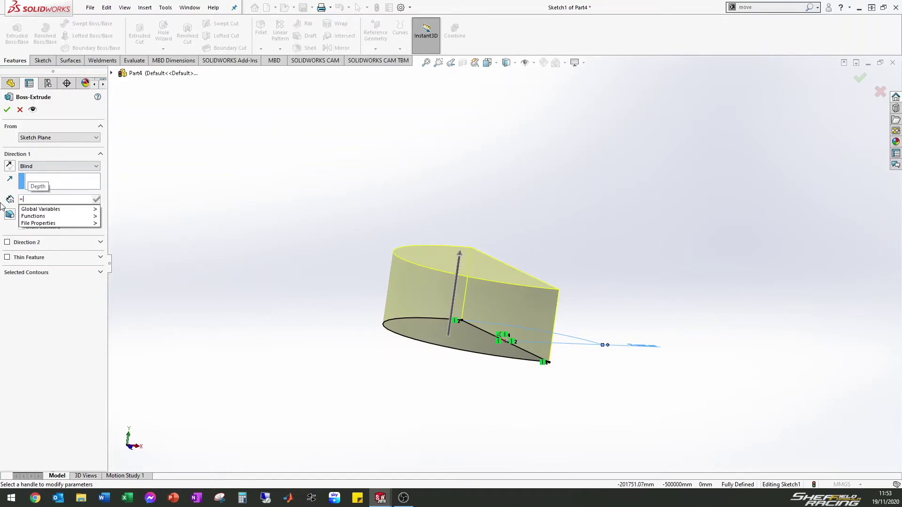
key(Down)
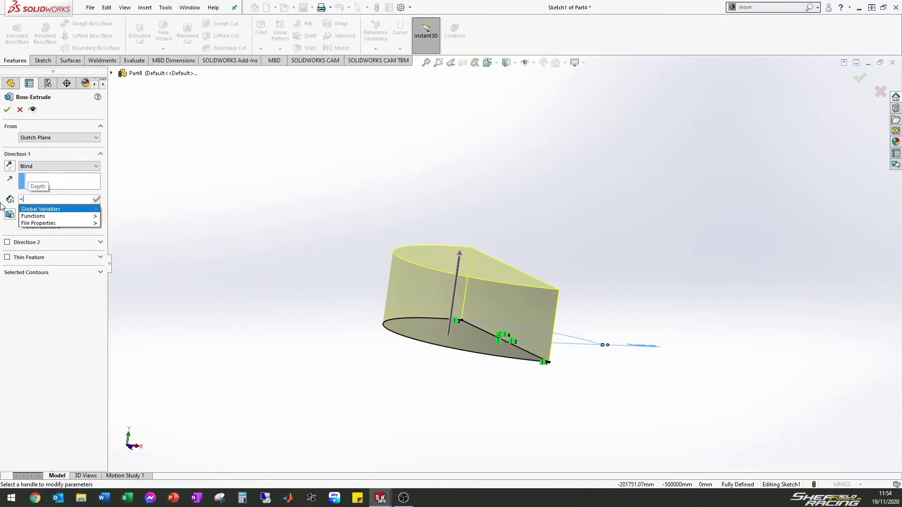
key(Down)
key(Down)
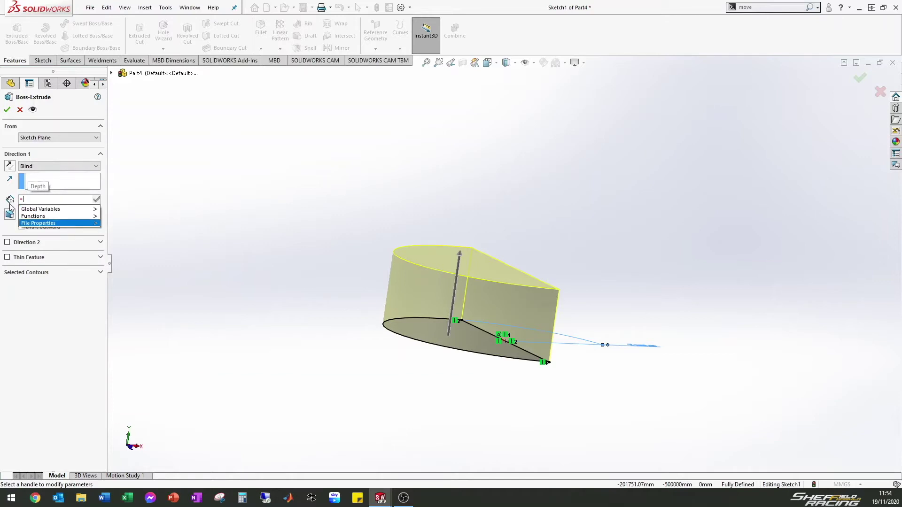
text(piston)
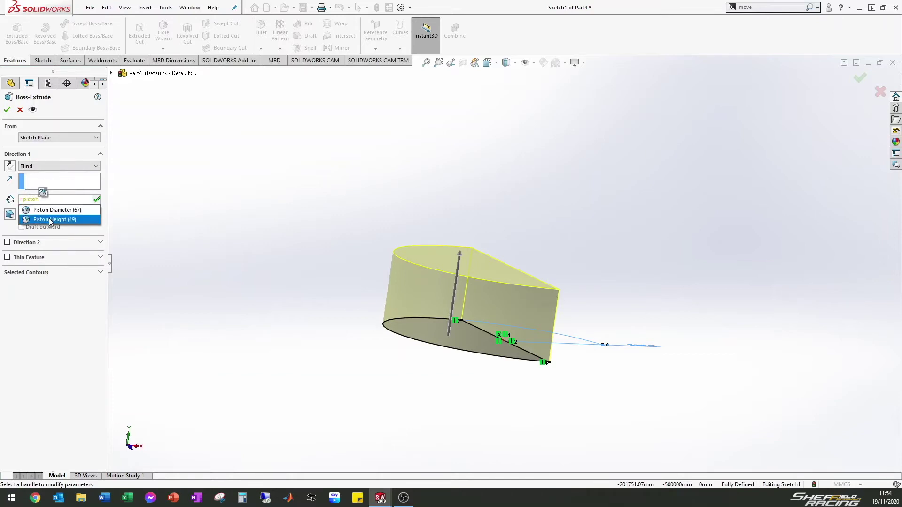
click(49, 218)
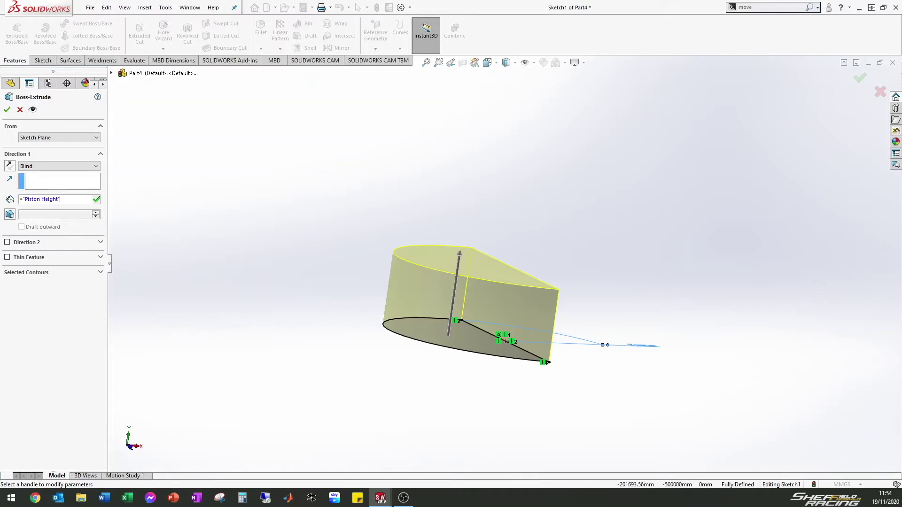
key(Return)
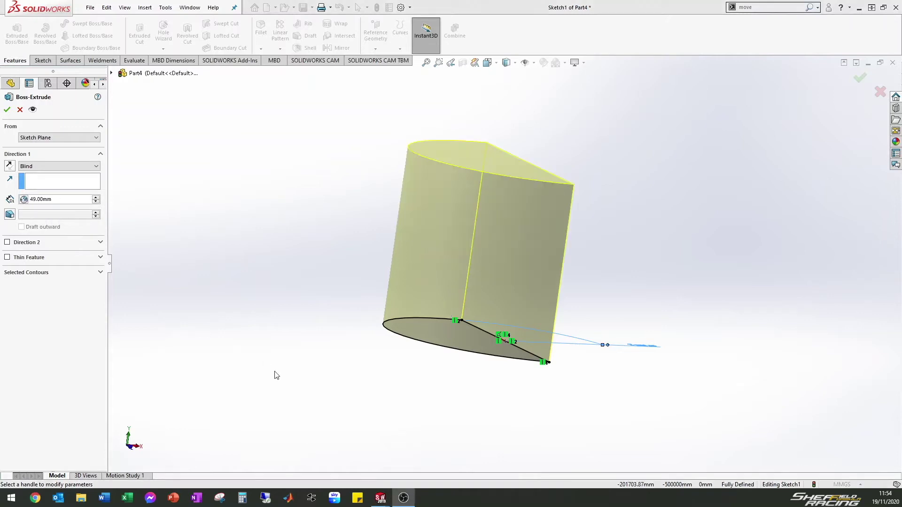
click(8, 110)
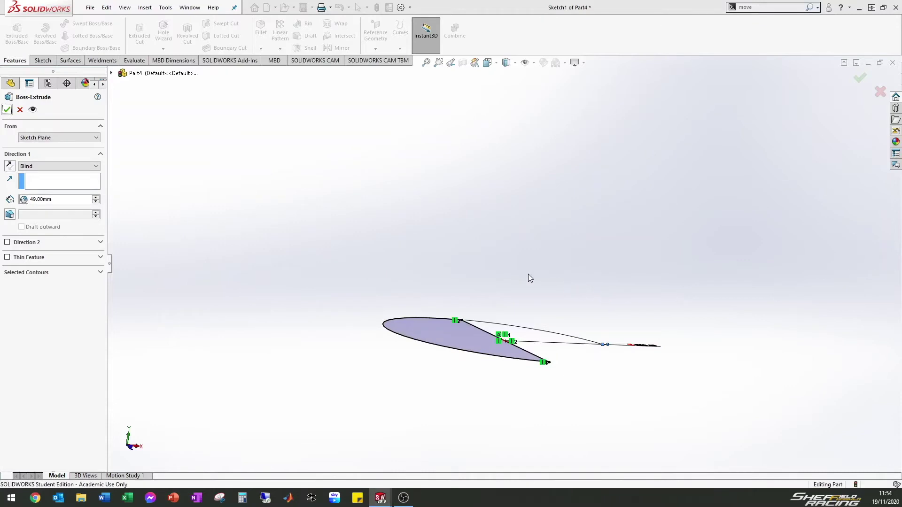
- Examine the extruded half piston and its flat face from different angles
mouse_move(489, 248)
middle_down()
mouse_move(447, 255)
mouse_move(440, 246)
mouse_move(464, 269)
mouse_move(450, 254)
mouse_move(489, 235)
mouse_move(437, 221)
mouse_move(446, 184)
middle_up()
click(464, 188)
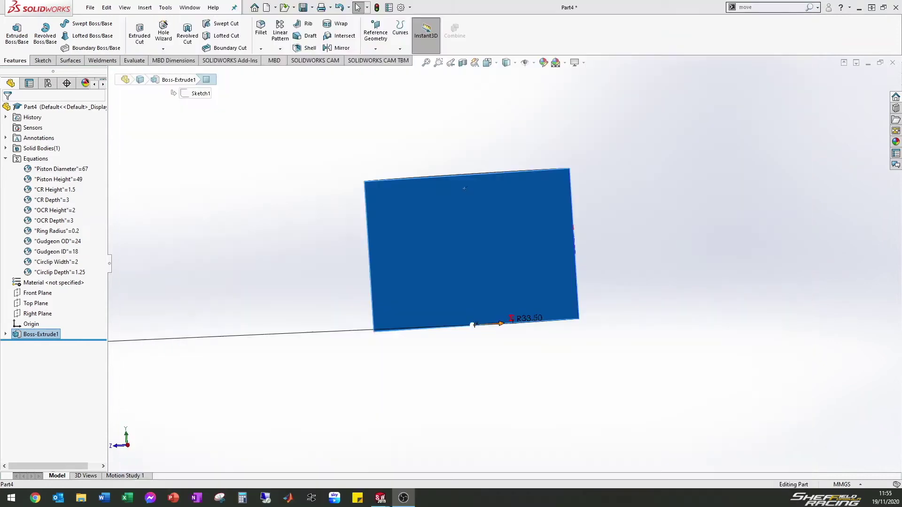
click(460, 145)
middle_drag(460, 145, 478, 256)
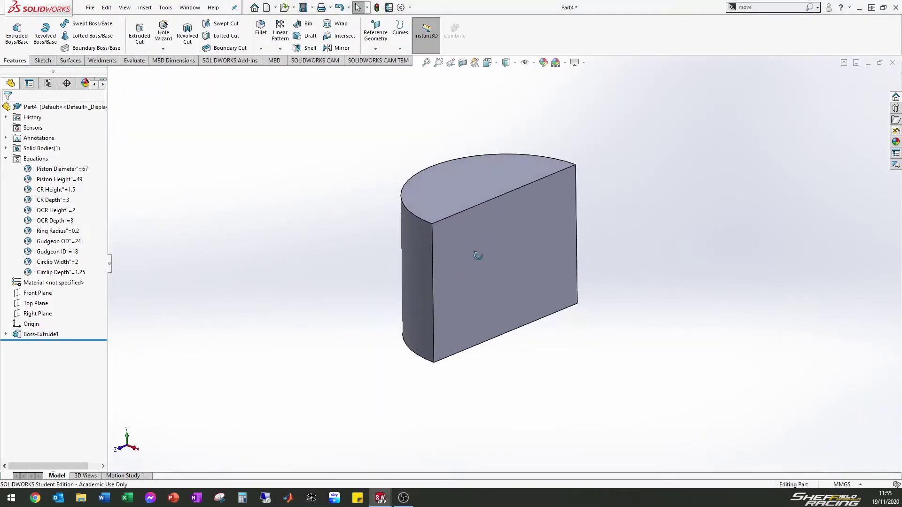
click(496, 227)
click(700, 236)
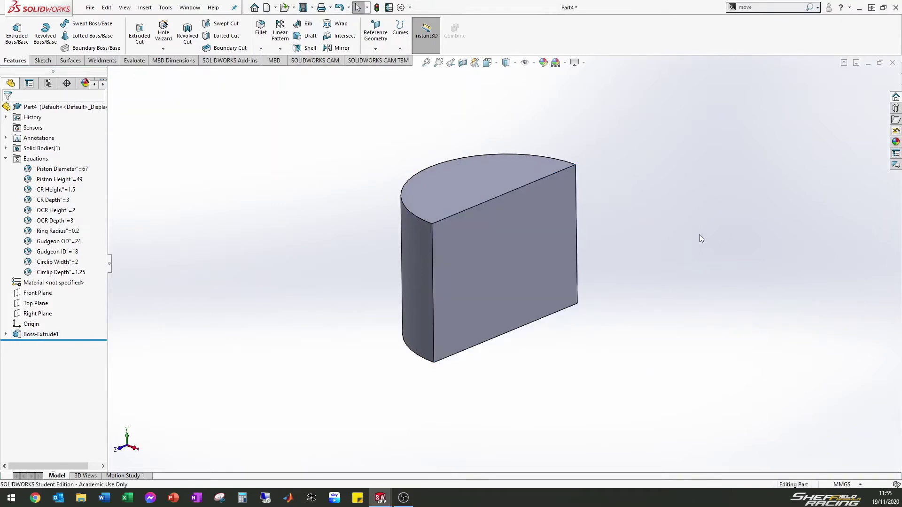
click(483, 229)
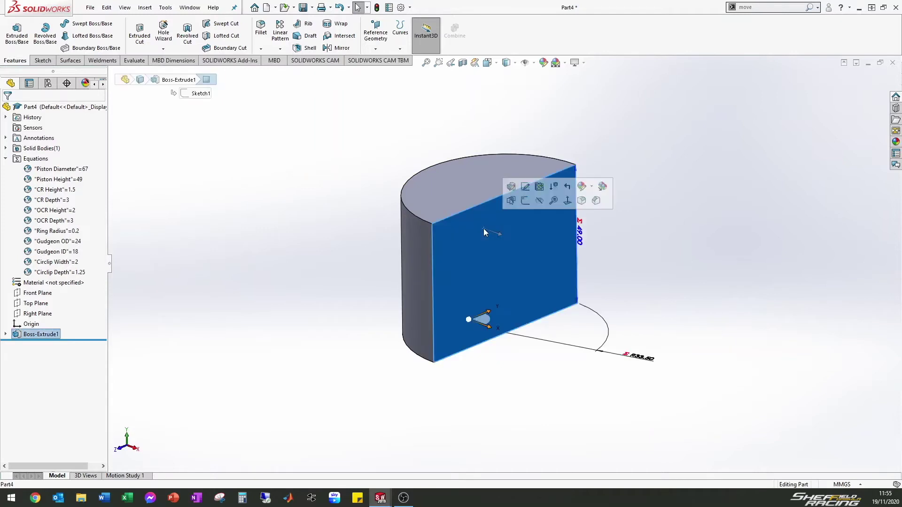
click(515, 230)
click(527, 205)
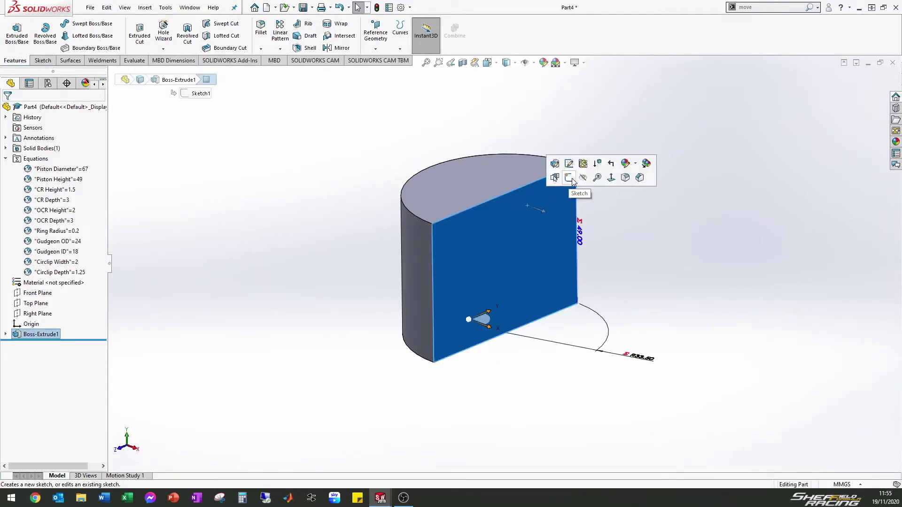
click(301, 258)
- Start a new sketch on the Right Plane and view it straight on
click(40, 315)
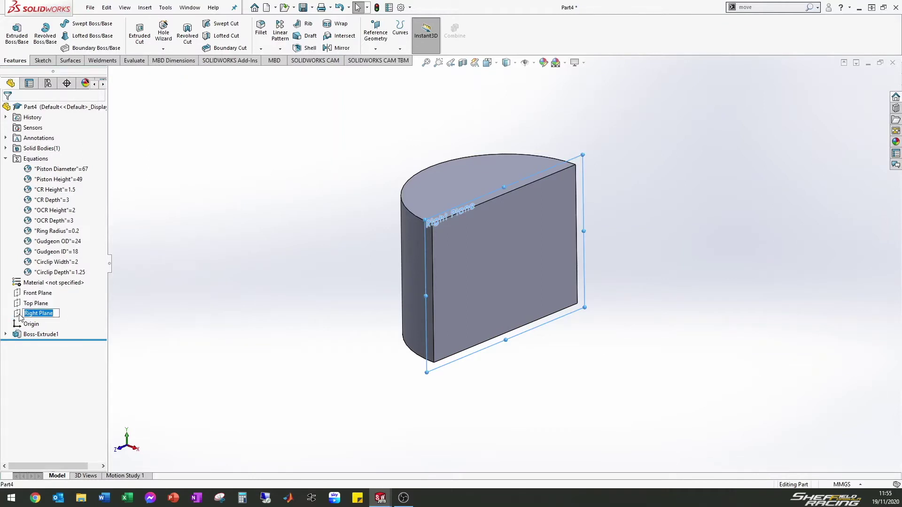
click(33, 296)
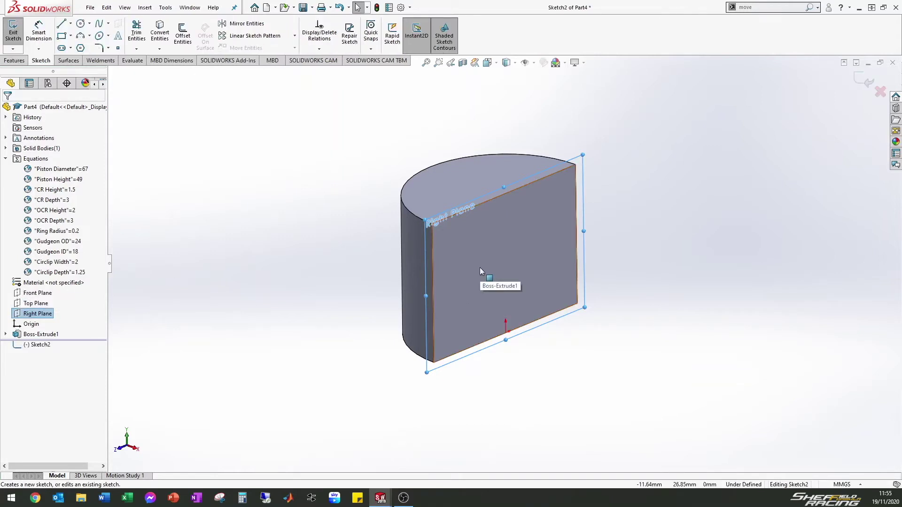
key(ctrl+4)
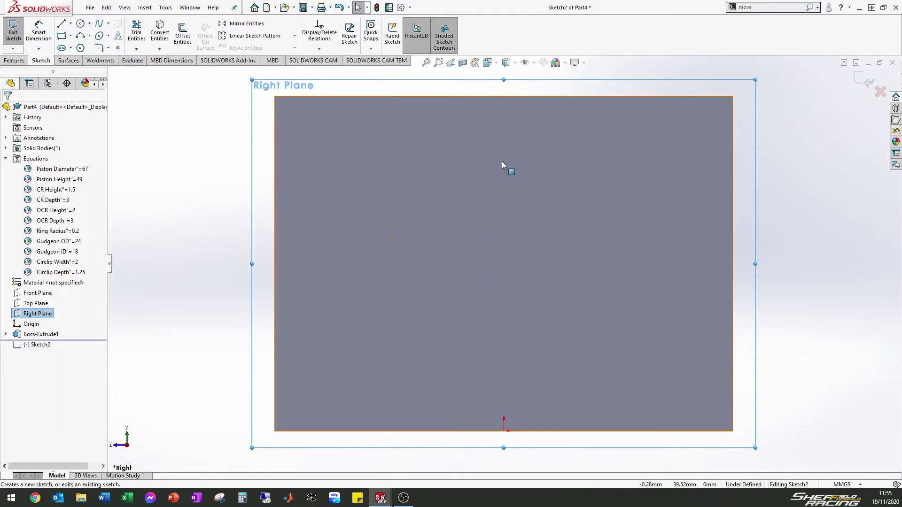
- Draw a vertical centerline 49 mm long from the origin to the top edge of the half piston
click(70, 24)
click(78, 47)
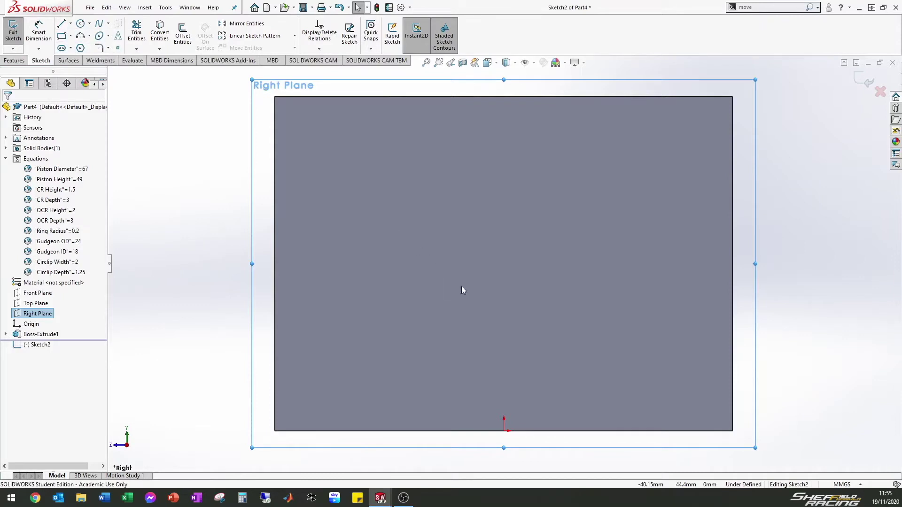
click(503, 431)
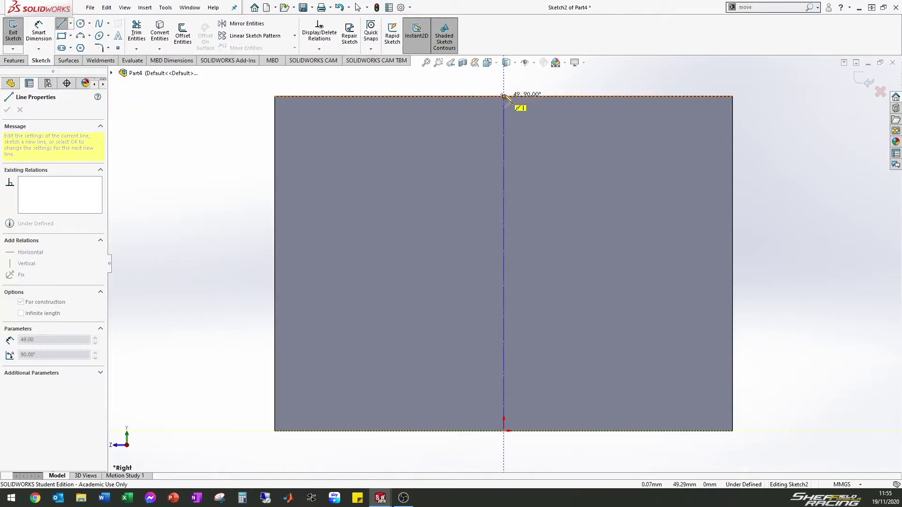
click(504, 97)
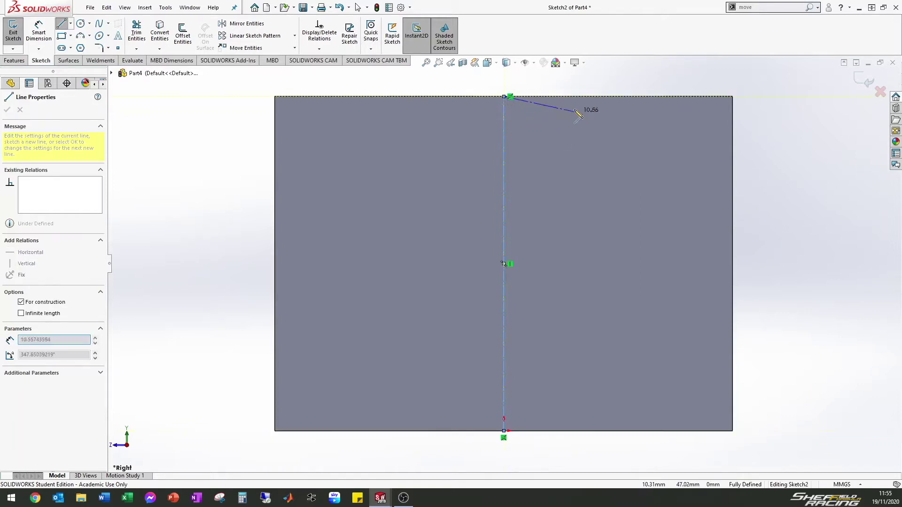
key(Escape)
key(Escape)
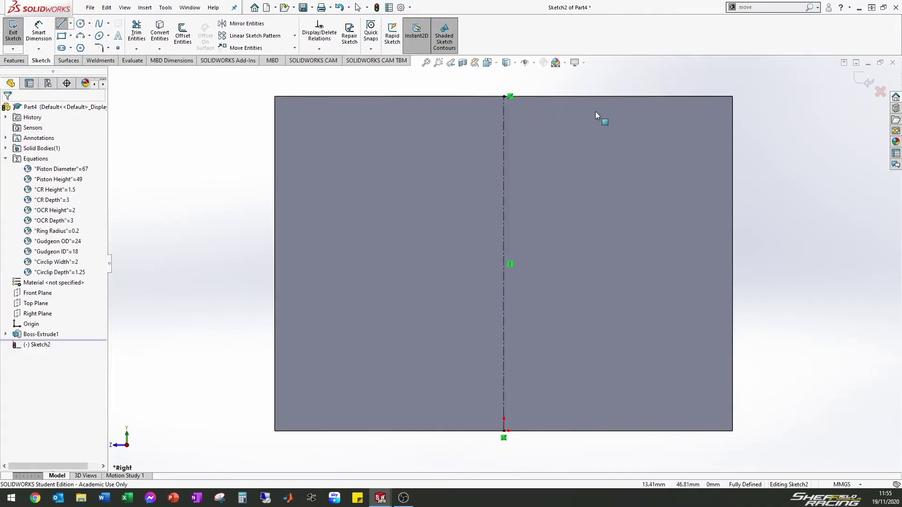
- Sketch a closed recess profile from the centerline's top end, about 4.4 mm deep, with an about 20 mm bottom line and tangent arc to the top edge
scroll(597, 110, down, 3)
scroll(714, 124, down, 2)
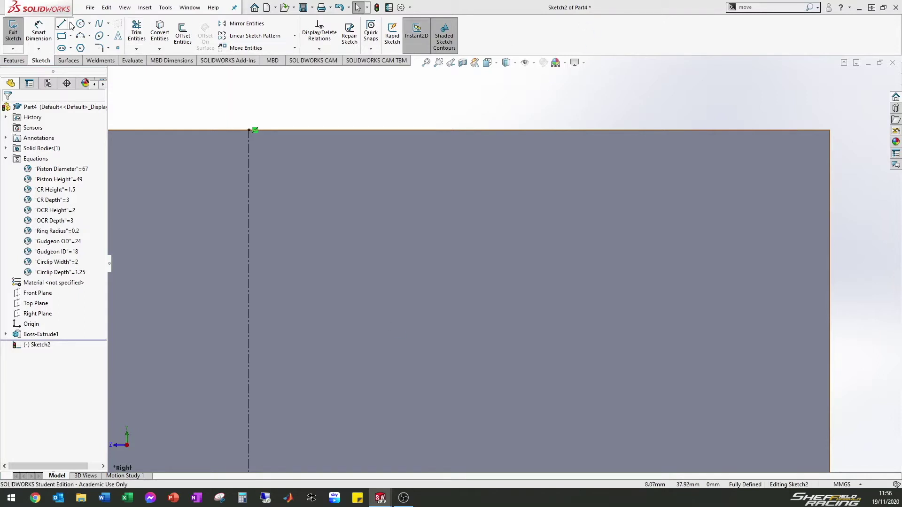
click(137, 49)
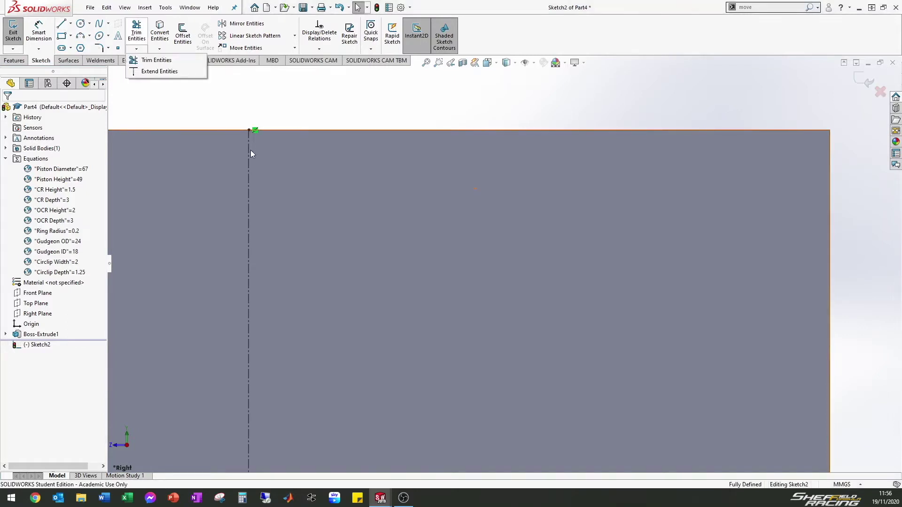
click(61, 24)
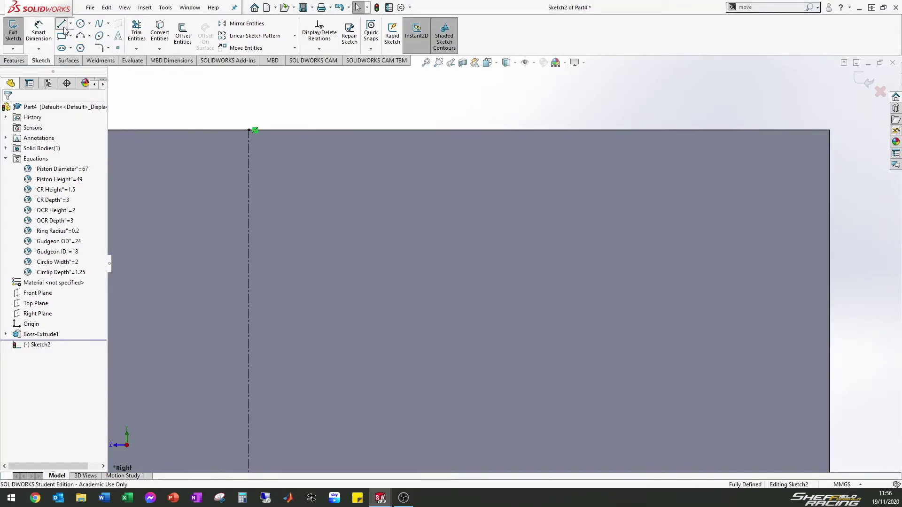
click(249, 130)
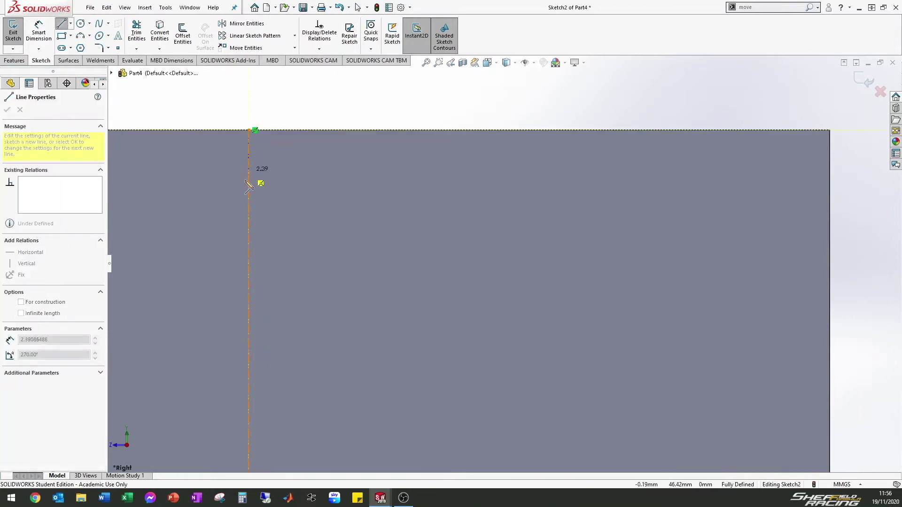
click(249, 206)
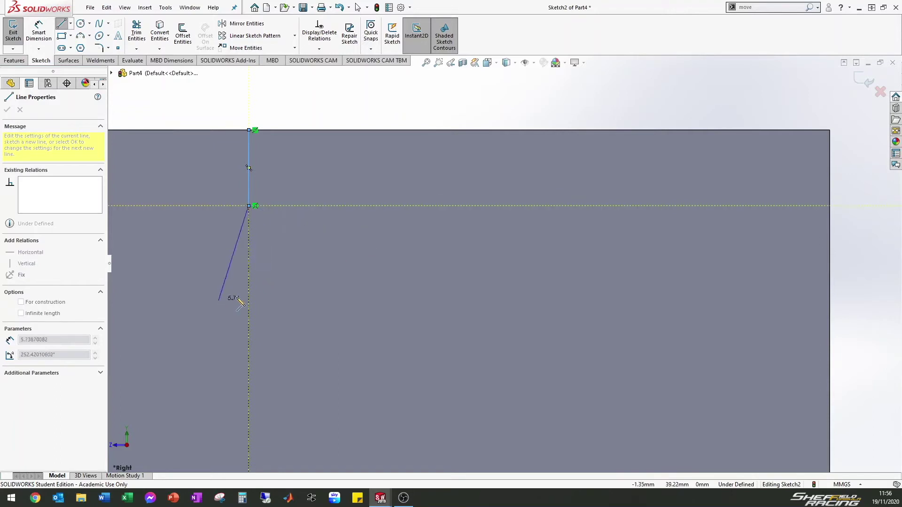
click(597, 206)
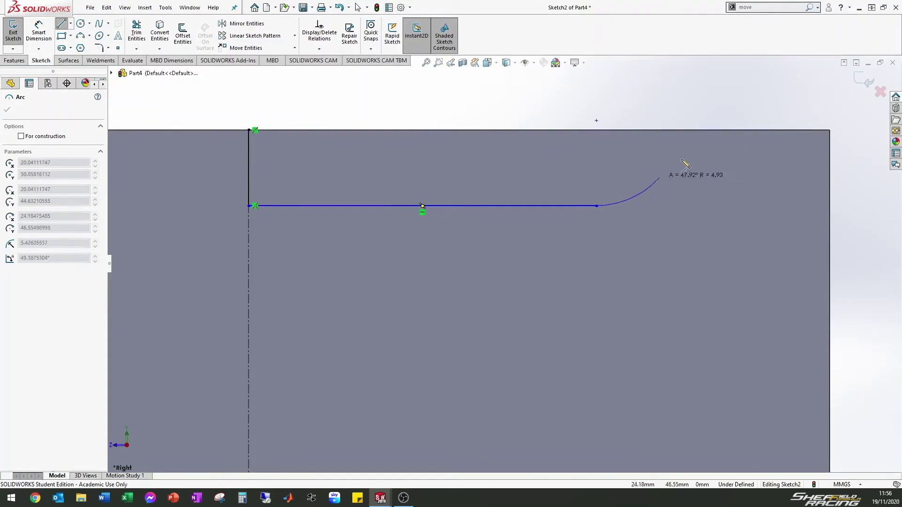
click(716, 131)
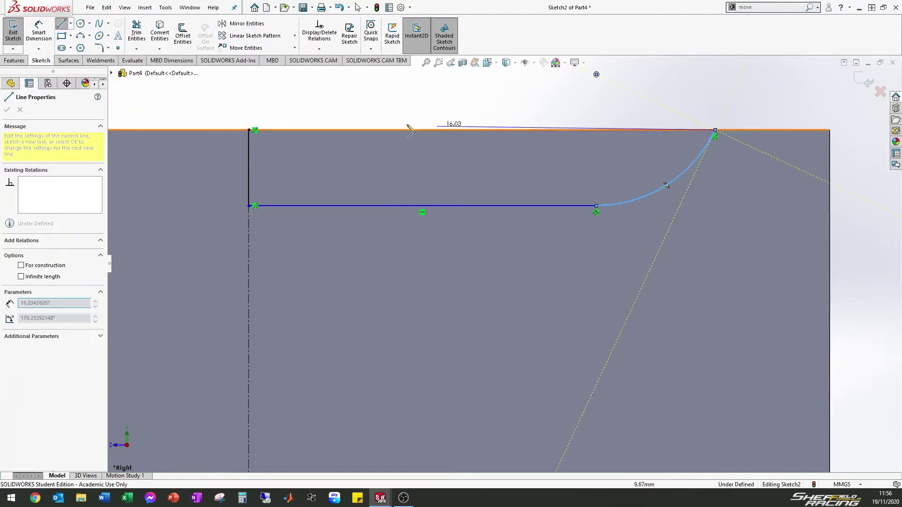
click(249, 130)
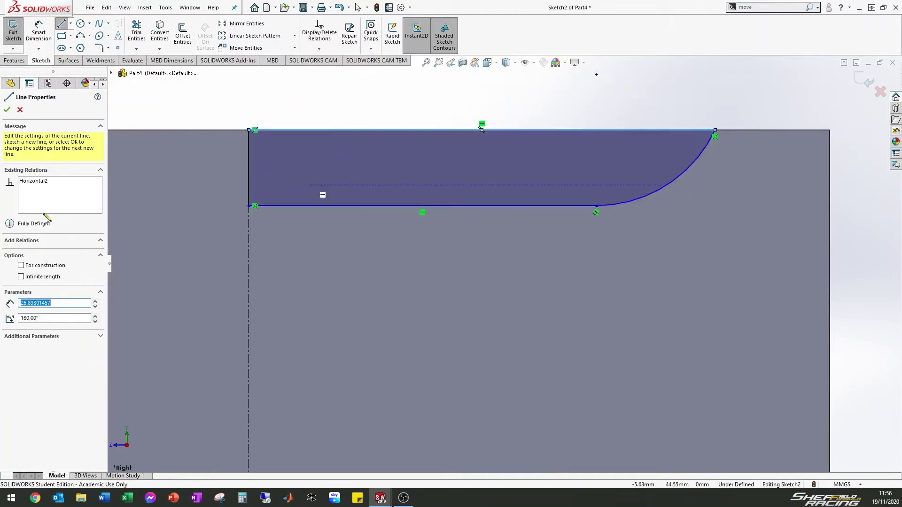
click(7, 110)
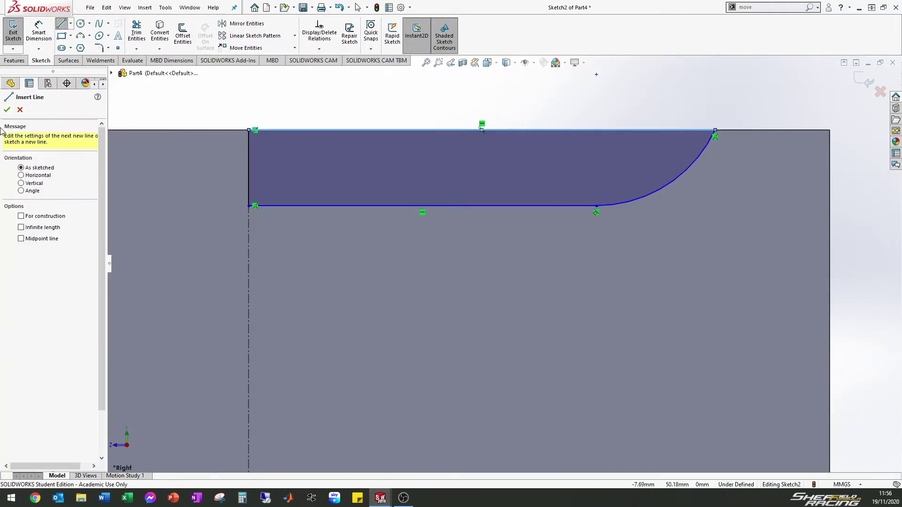
click(7, 111)
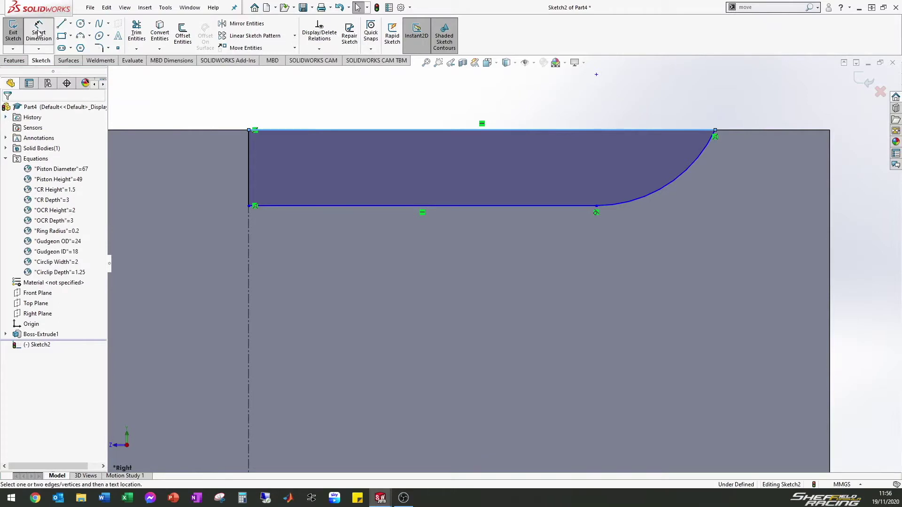
- Dimension the distance between the recess profile's top and bottom lines as 0.5 mm
click(295, 131)
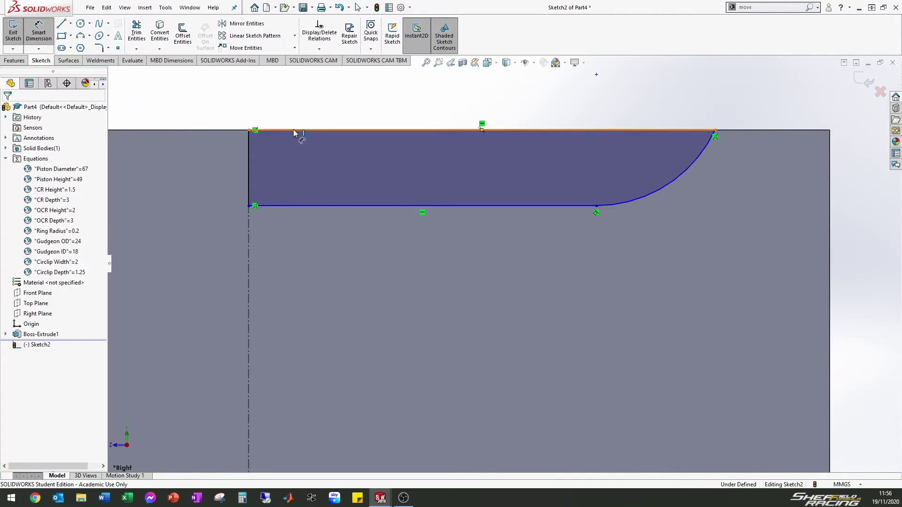
click(285, 206)
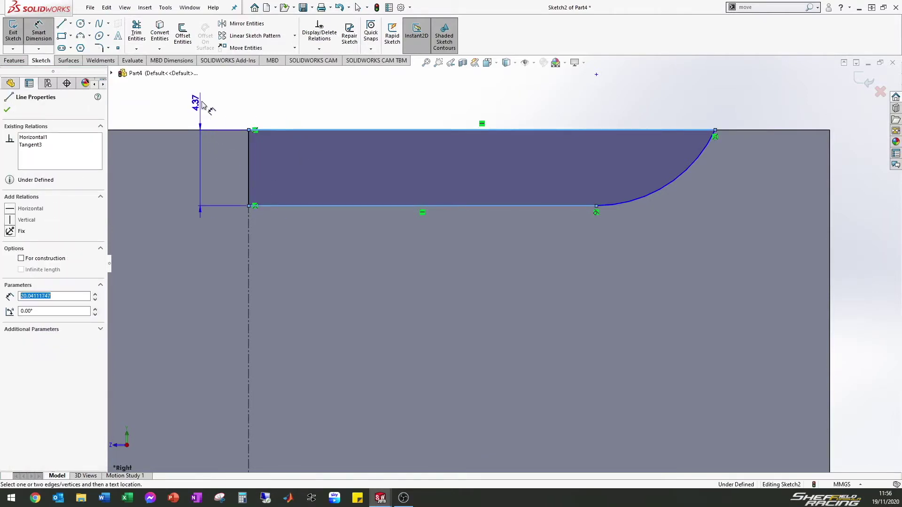
click(203, 105)
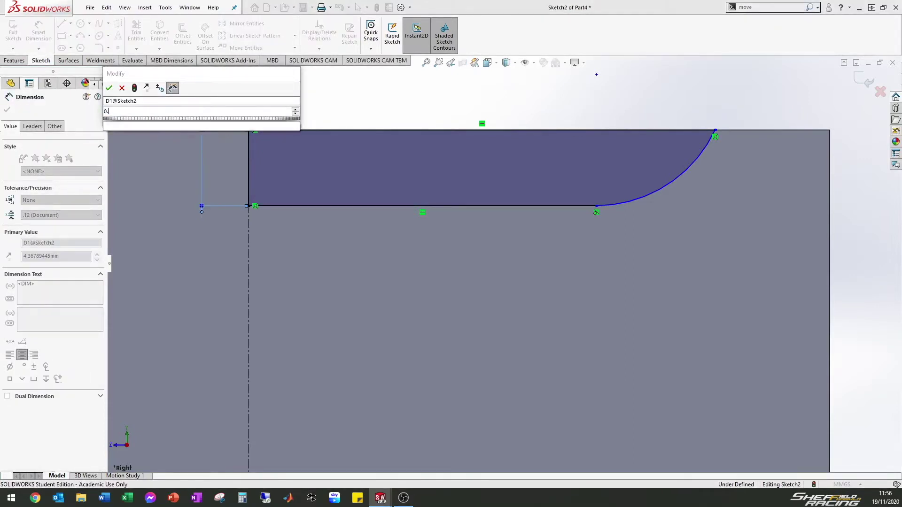
key(Return)
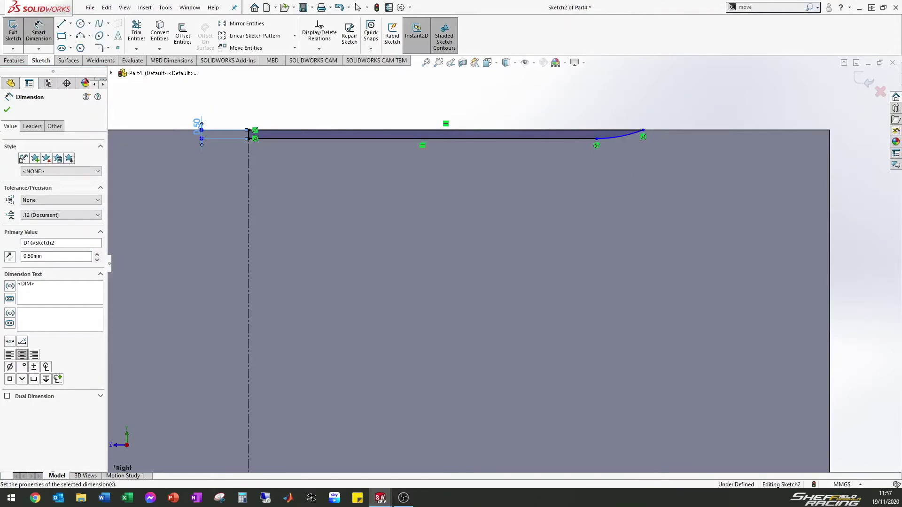
- Dimension the horizontal distance from the arc's upper endpoint to the half piston's outer edge as 7 mm
click(644, 133)
click(830, 148)
click(751, 117)
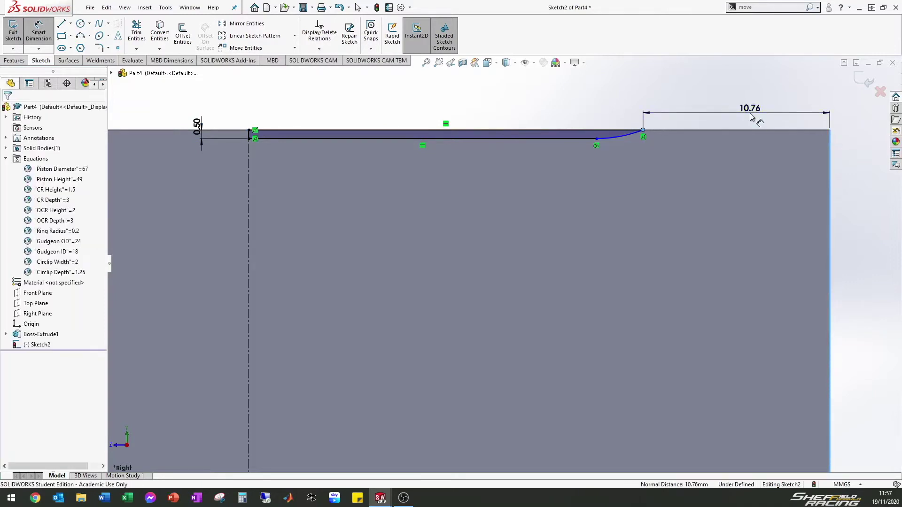
text(7)
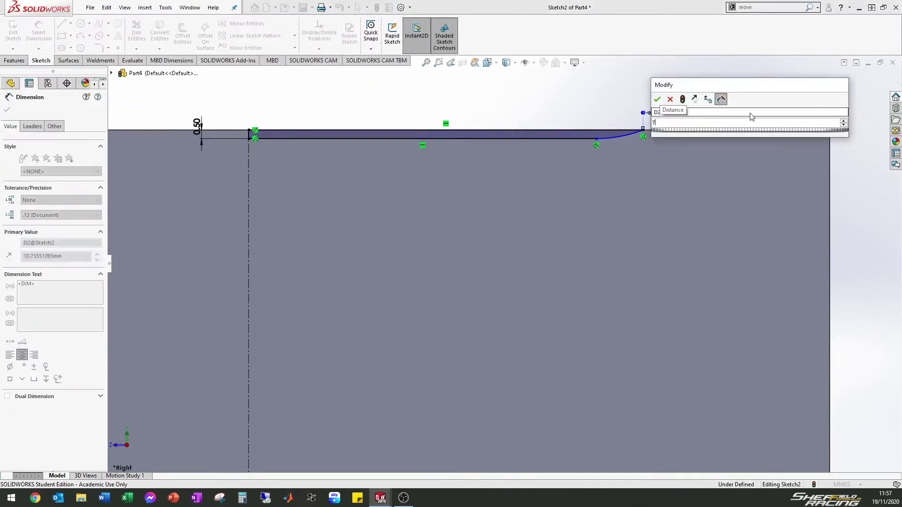
key(Return)
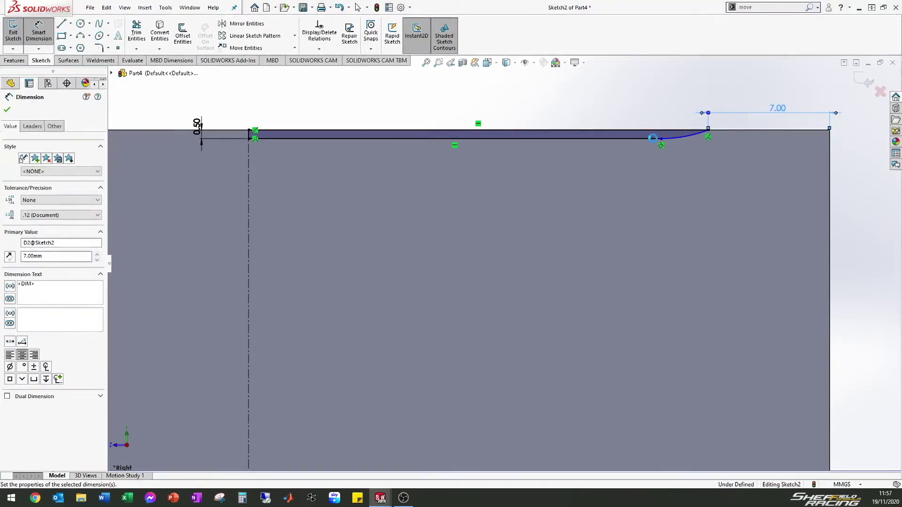
key(Escape)
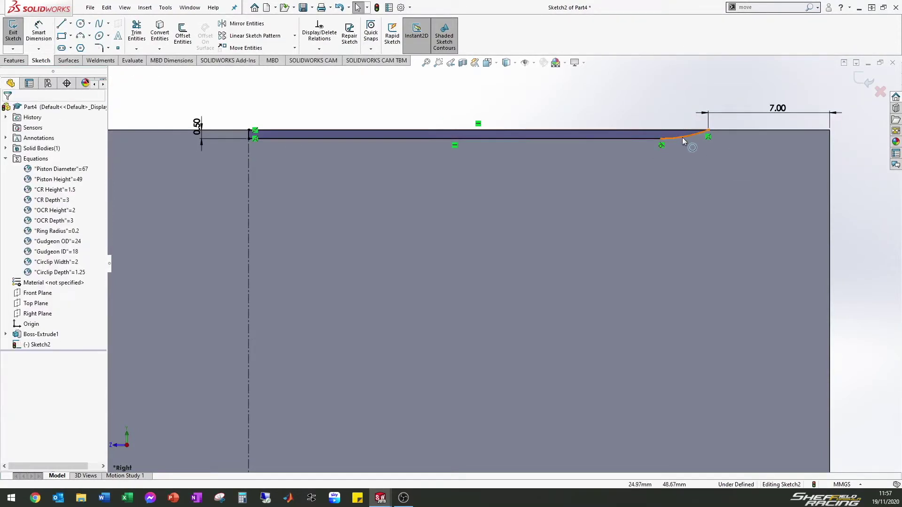
- Shorten the tangent arc at the end of the recess profile and set its radius to 5 mm
mouse_move(684, 137)
mouse_down()
mouse_move(671, 151)
mouse_move(669, 142)
mouse_up()
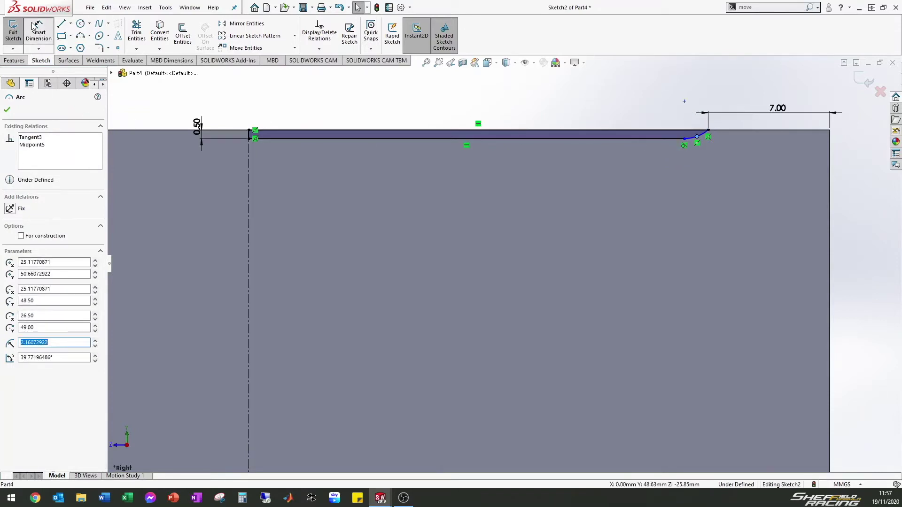
click(38, 33)
click(697, 136)
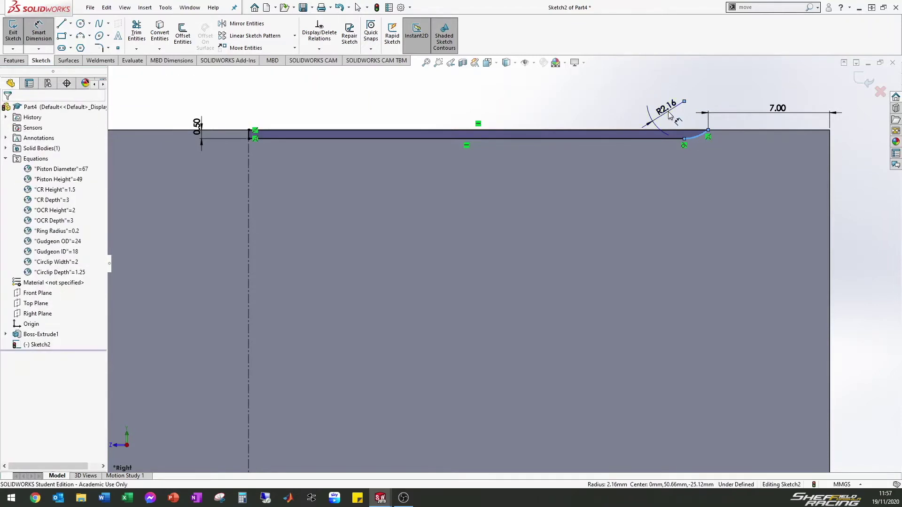
click(669, 115)
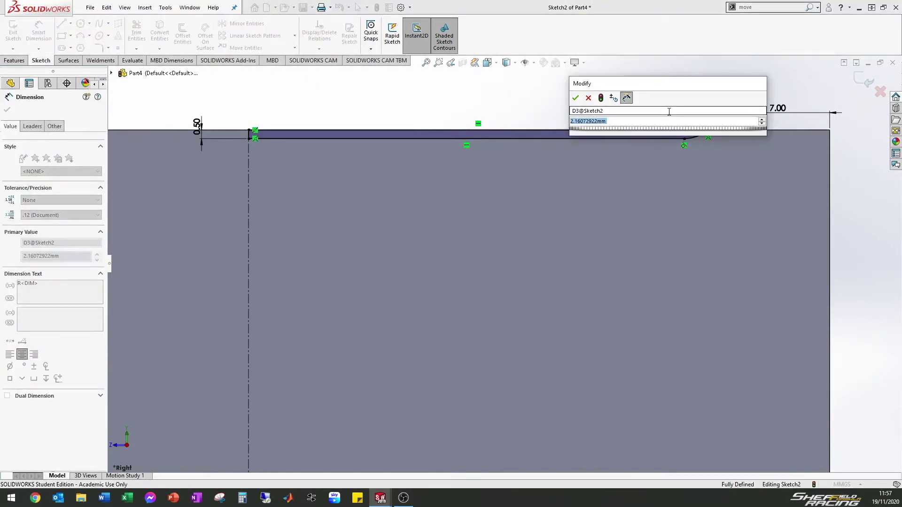
key(Return)
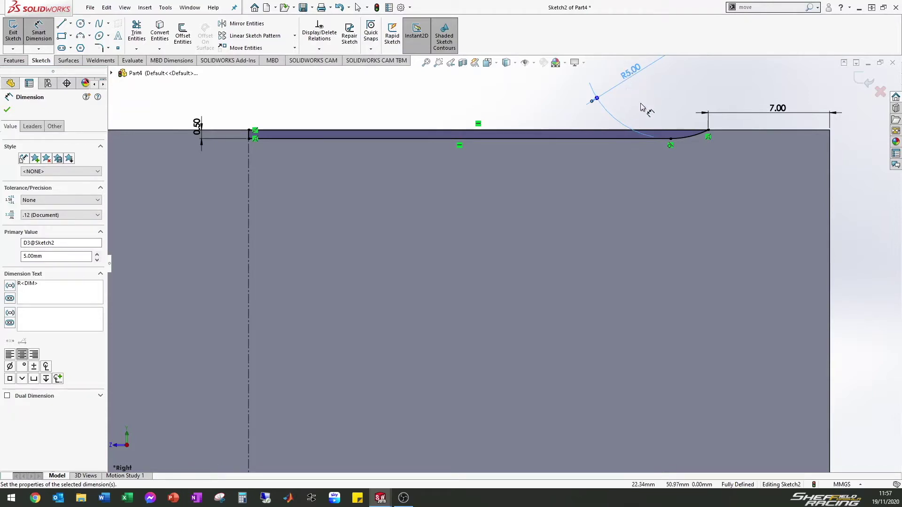
- Set up a Revolved Cut of the recess profile around the vertical centerline
scroll(576, 168, up, 2)
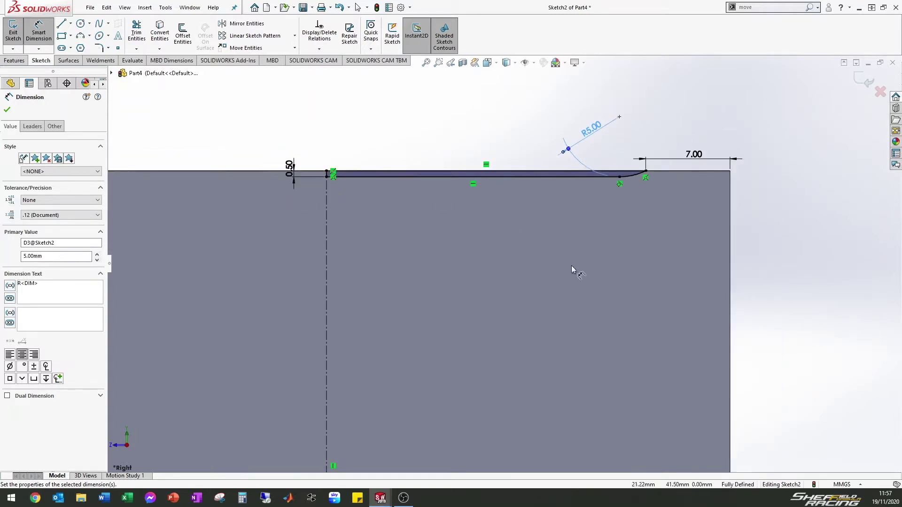
scroll(520, 269, up, 1)
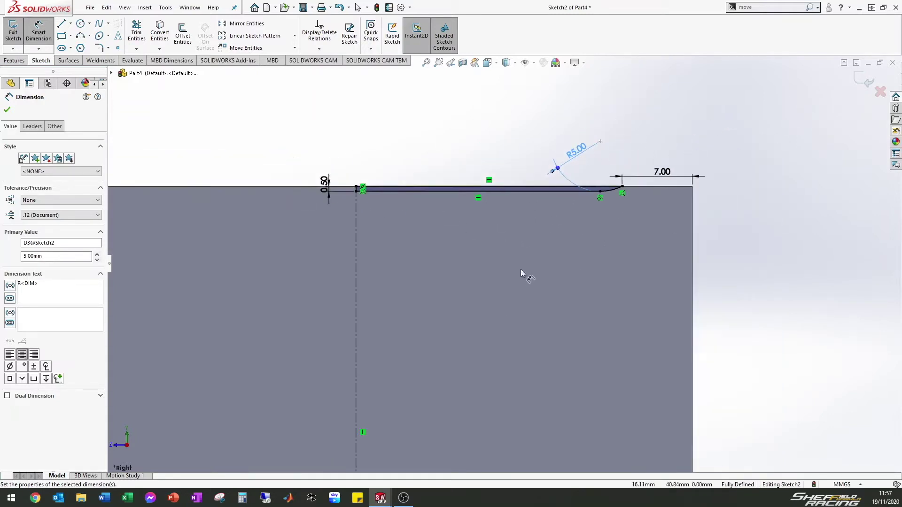
click(13, 63)
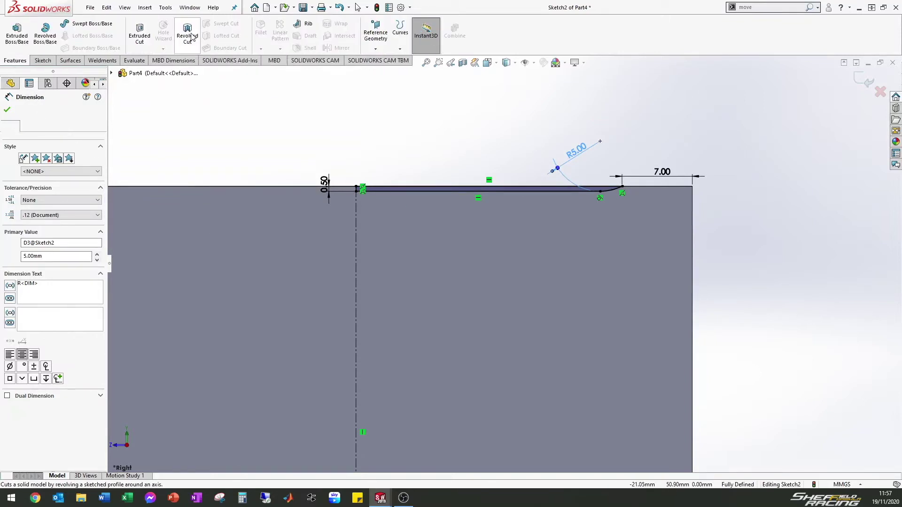
click(190, 35)
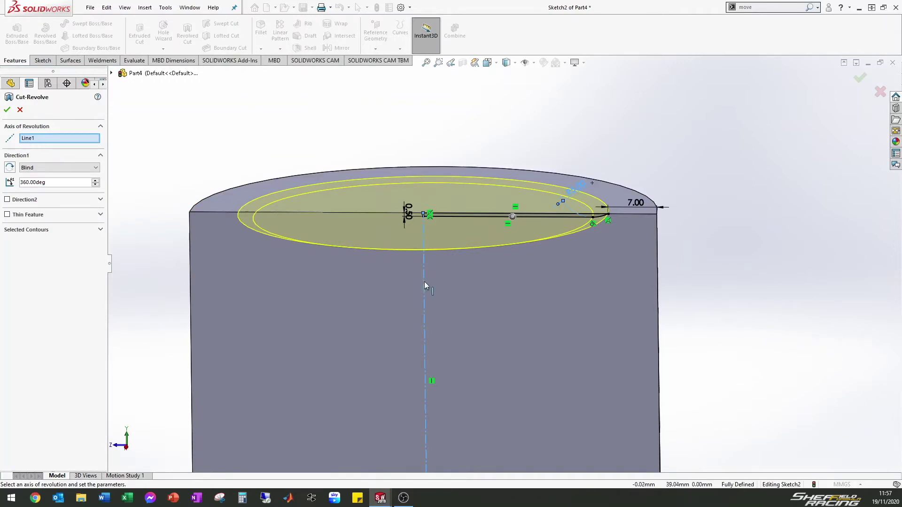
- Try smaller revolve angles for the cut, down to 310 degrees, and restore the angle to 360 degrees
double_click(36, 185)
text(351)
key(Return)
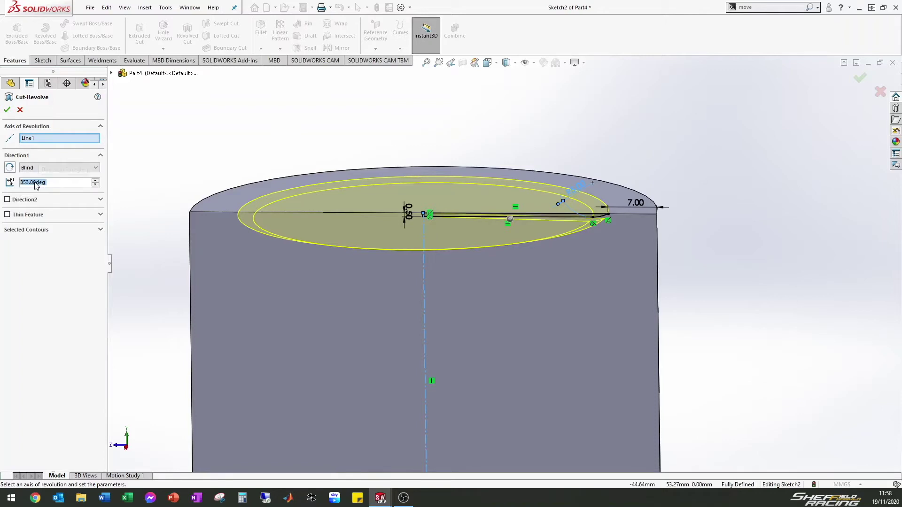
scroll(35, 185, down, 20)
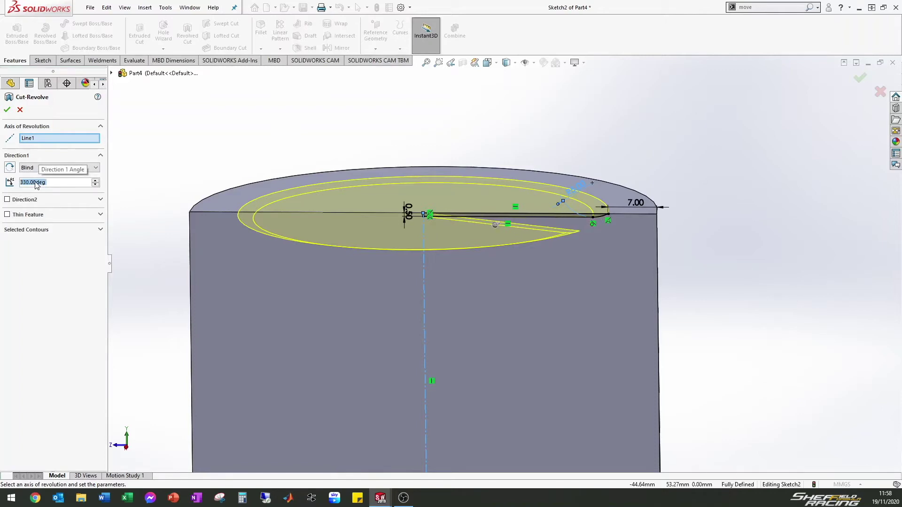
scroll(35, 184, down, 12)
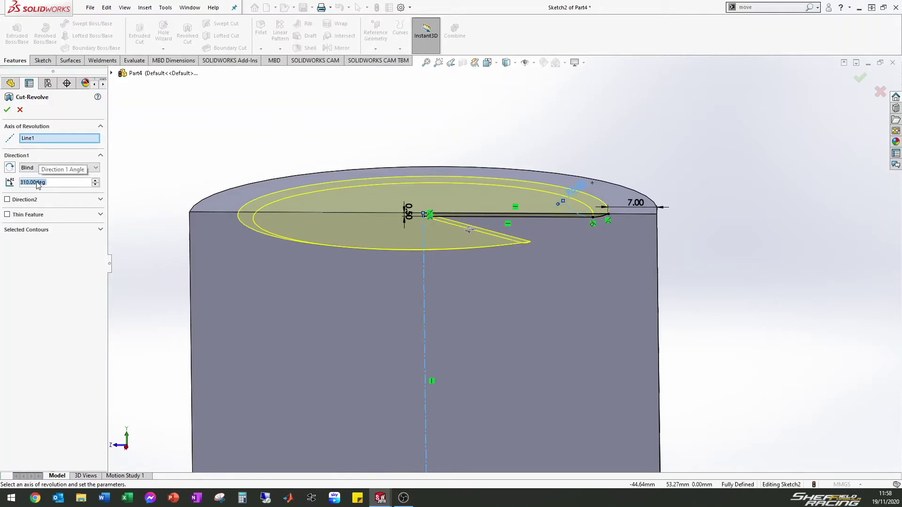
scroll(37, 187, up, 15)
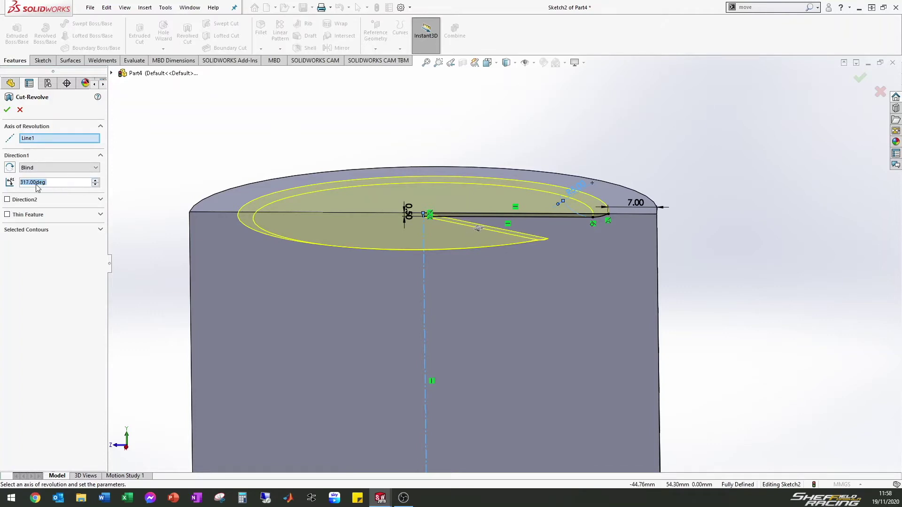
scroll(37, 187, up, 20)
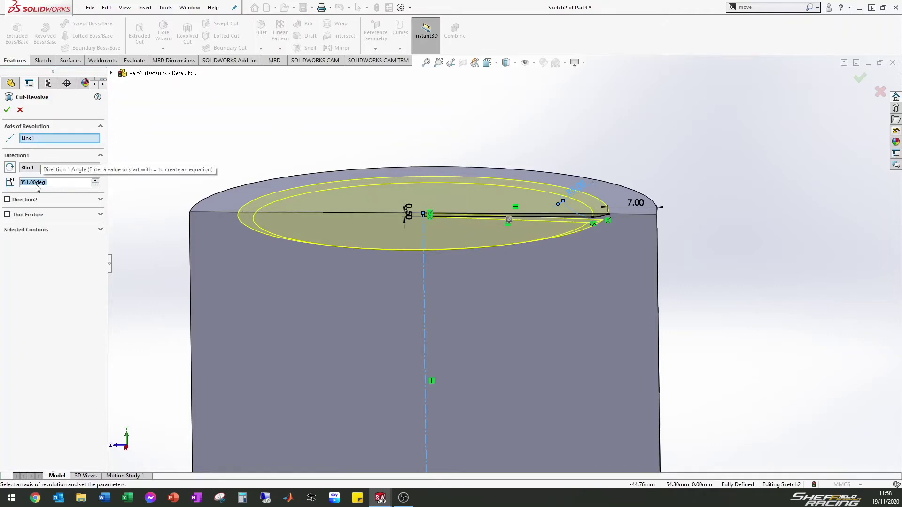
scroll(38, 187, up, 4)
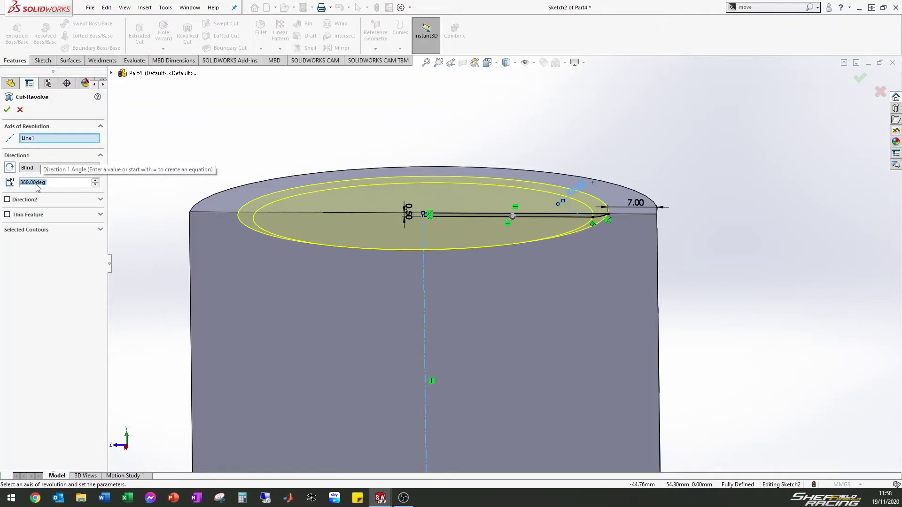
- Finish the 360-degree revolved cut in the piston crown and view the half piston isometrically
click(7, 111)
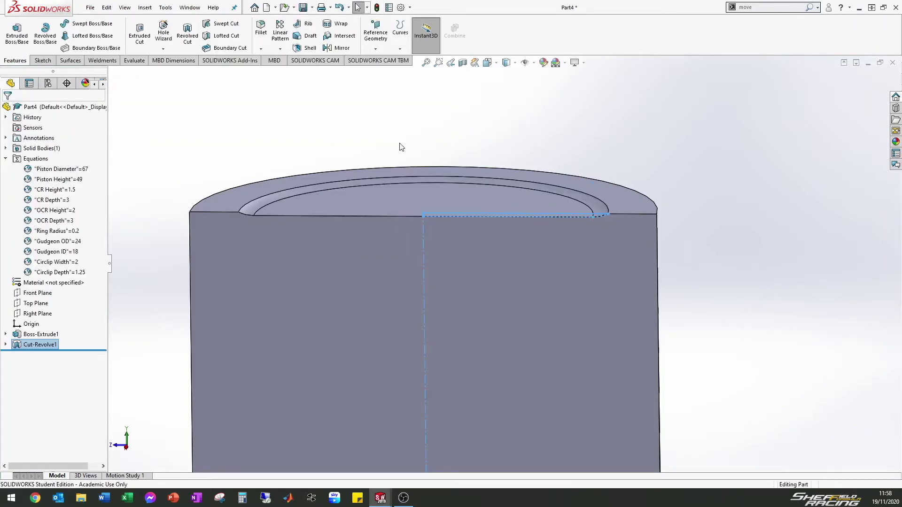
key(ctrl+7)
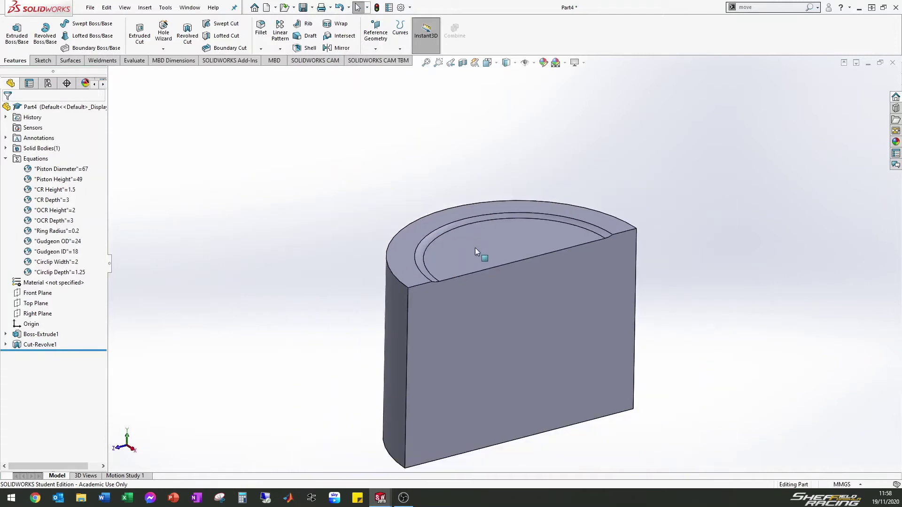
scroll(514, 371, down, 1)
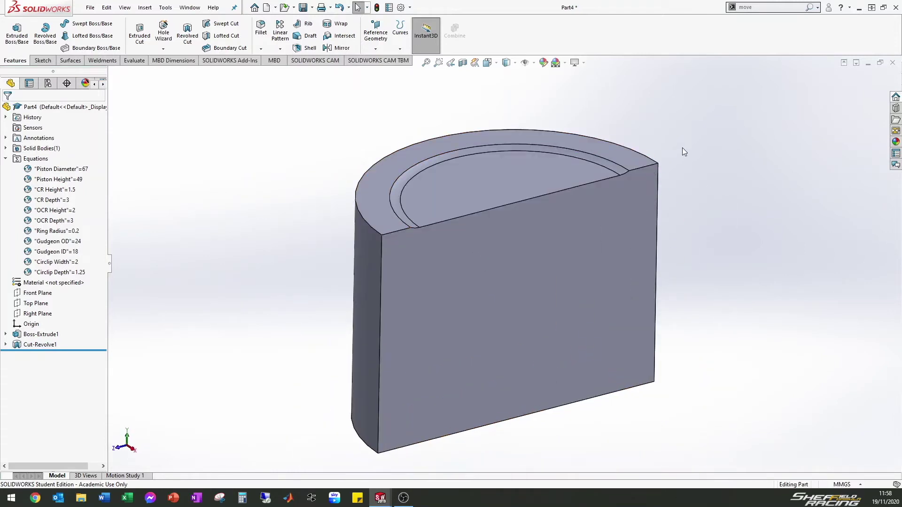
- Delete the revolved cut feature from the piston crown while keeping its recess profile sketch
scroll(682, 148, down, 1)
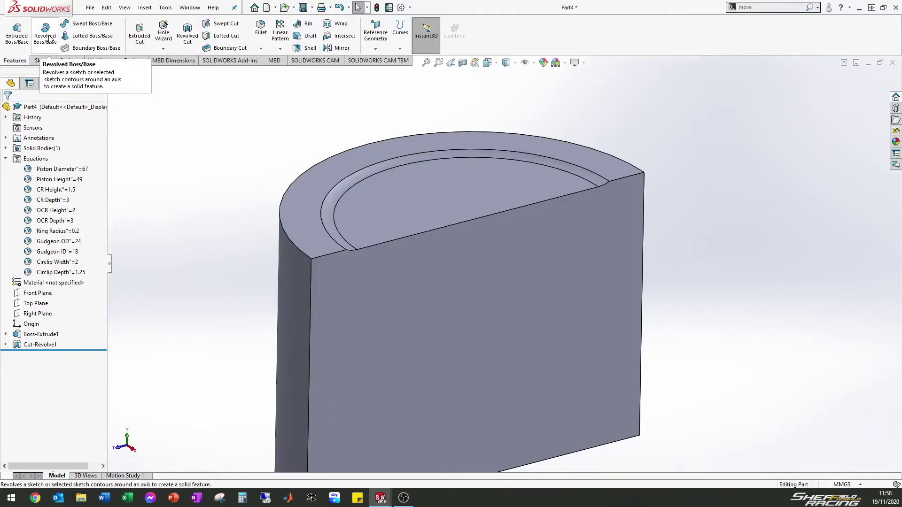
right_click(38, 346)
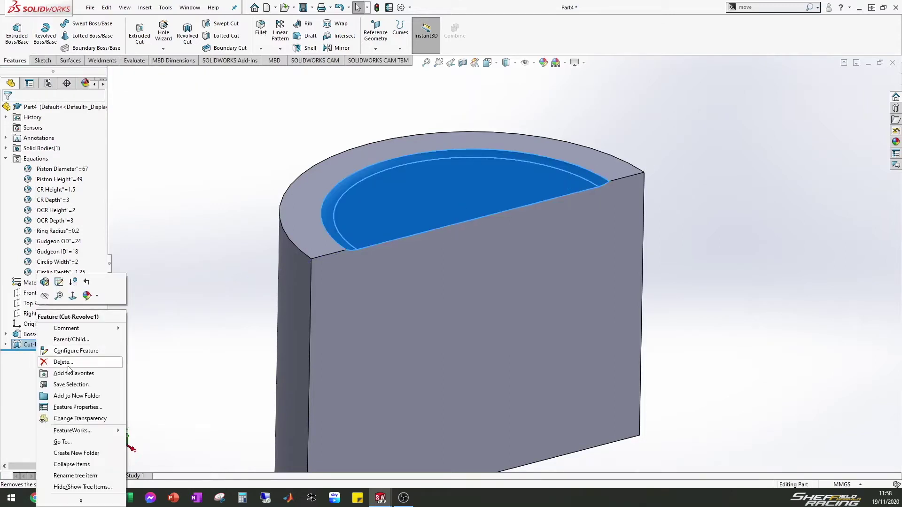
click(72, 364)
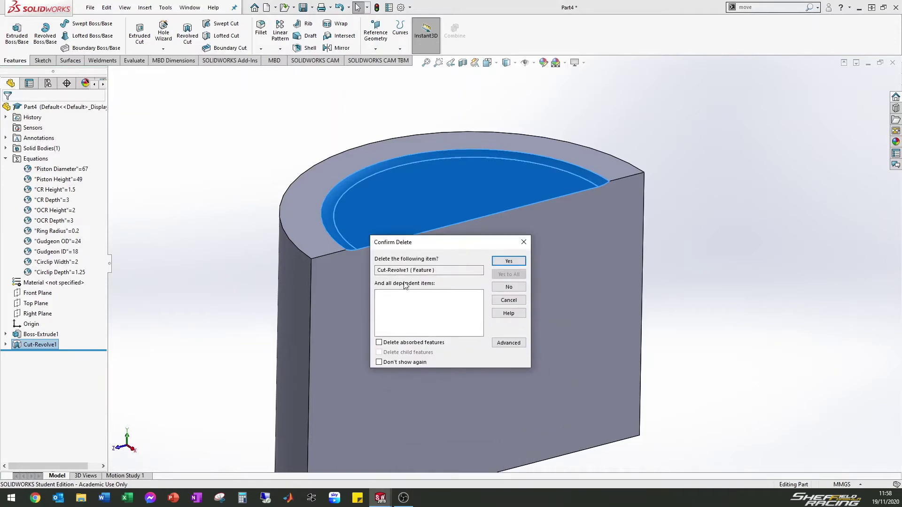
click(502, 261)
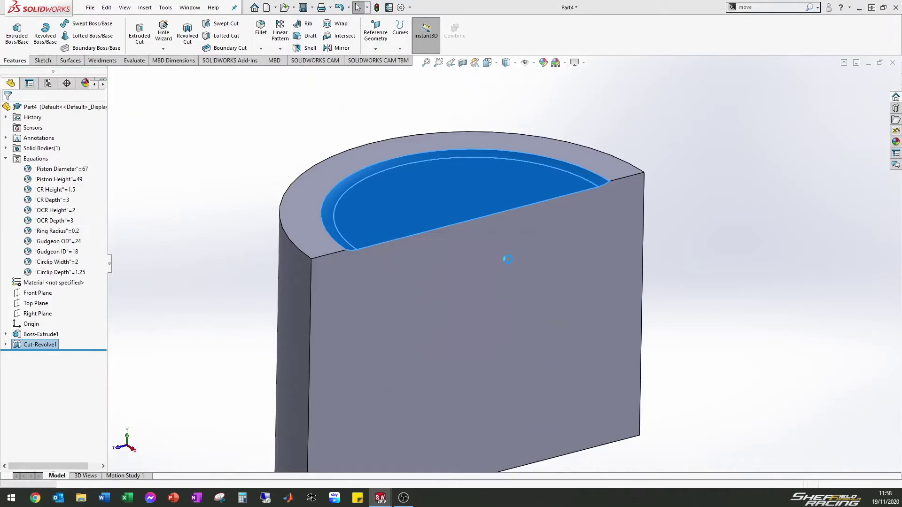
- Revolve the recess profile sketch 360 degrees around its vertical centerline as a separate solid body
click(33, 347)
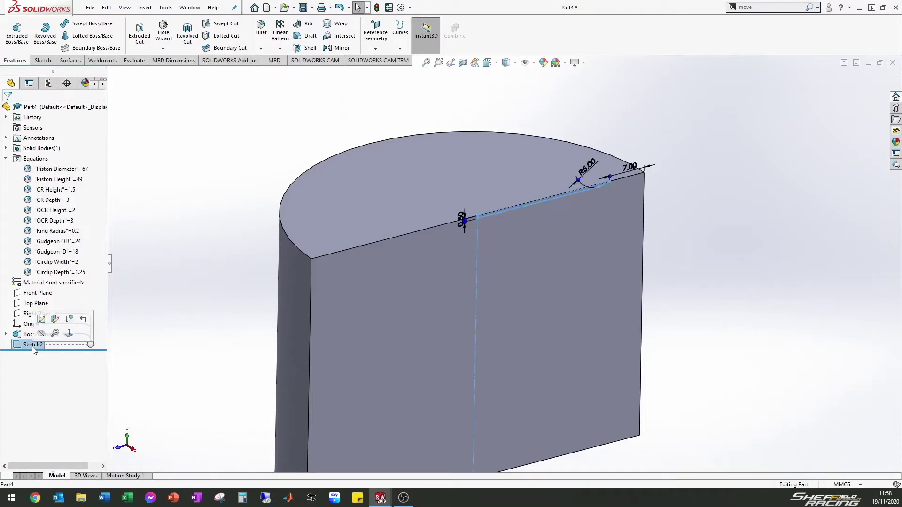
click(45, 33)
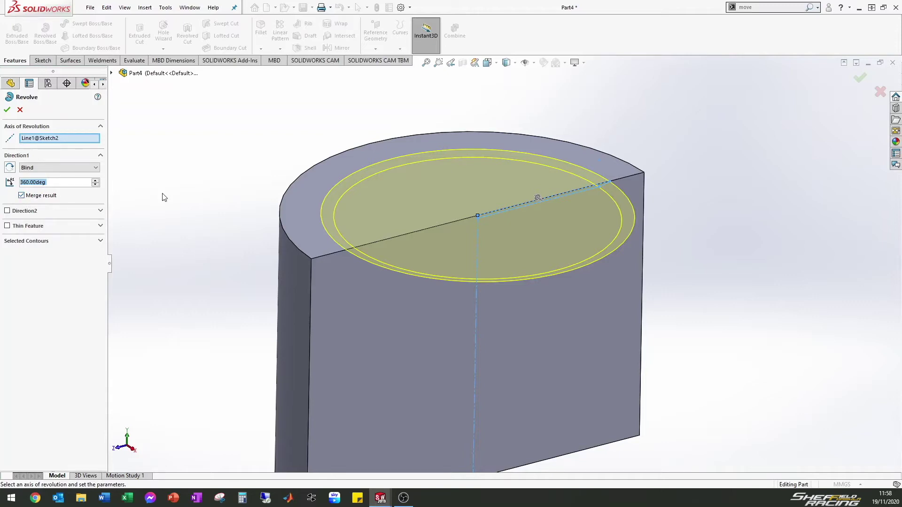
middle_drag(365, 197, 563, 266)
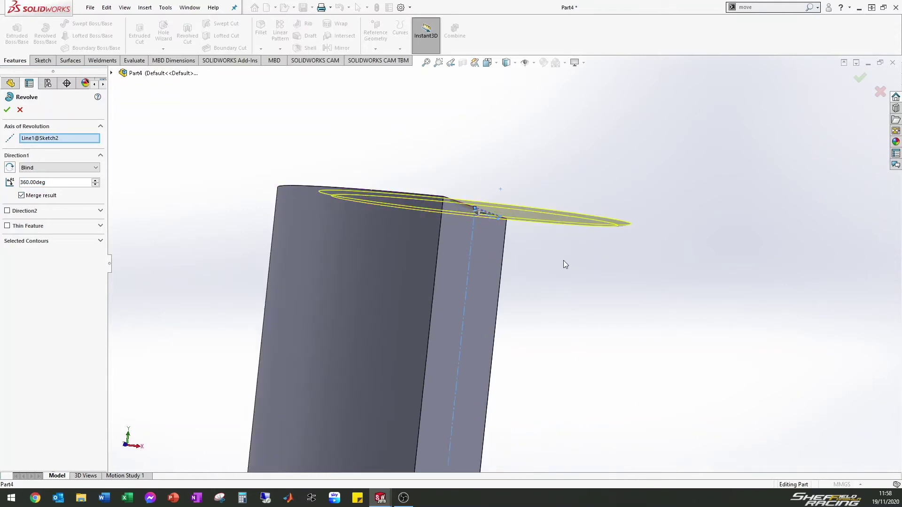
middle_drag(445, 237, 587, 229)
middle_drag(471, 268, 445, 277)
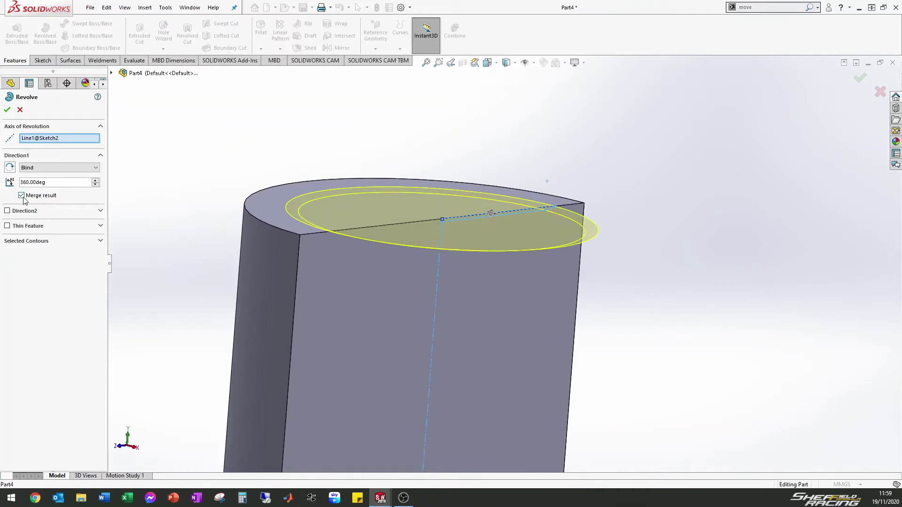
click(7, 109)
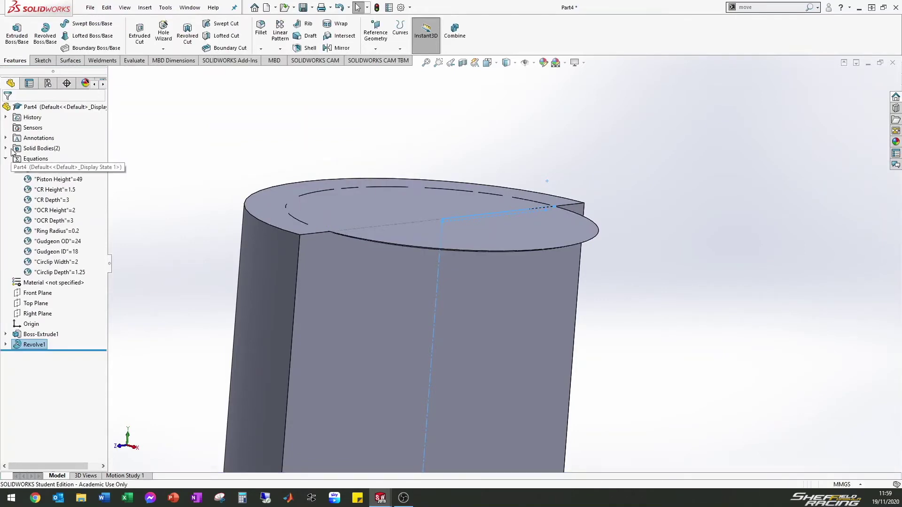
- Expand the list of solid bodies and highlight the extruded and revolved bodies in turn
click(5, 148)
click(51, 159)
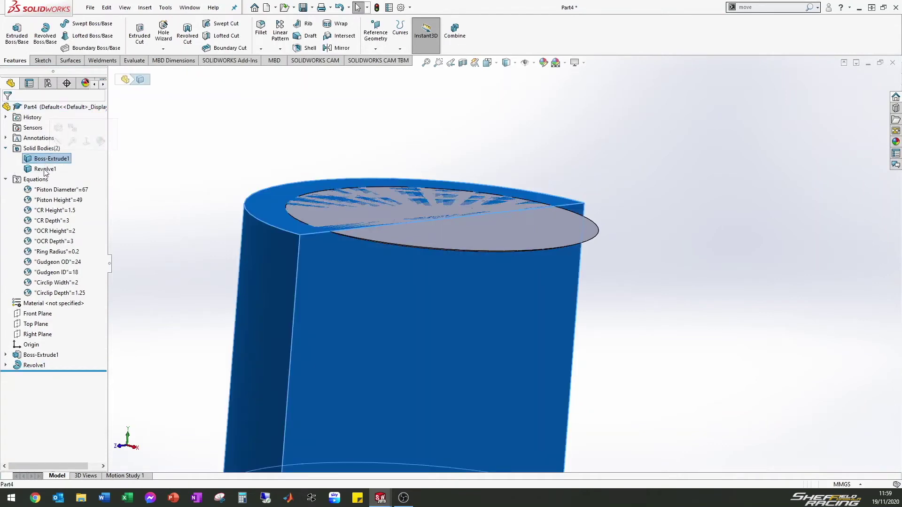
click(45, 169)
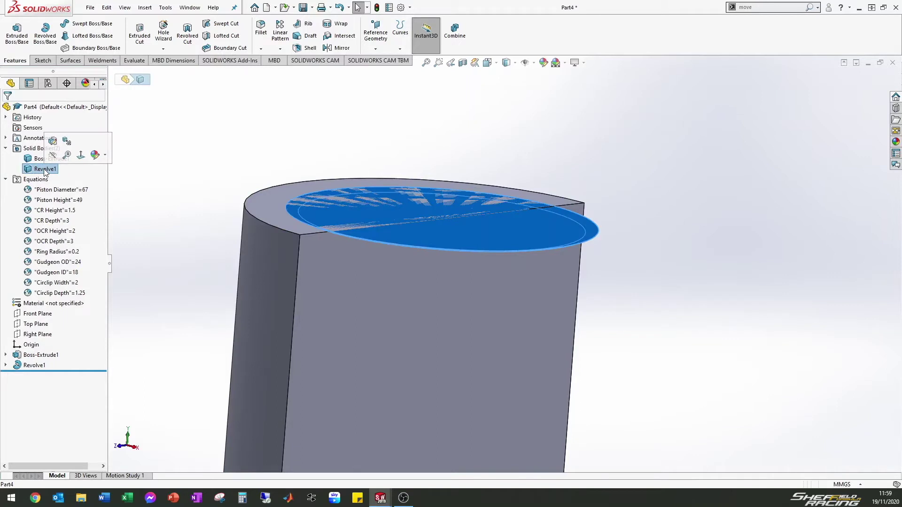
click(122, 280)
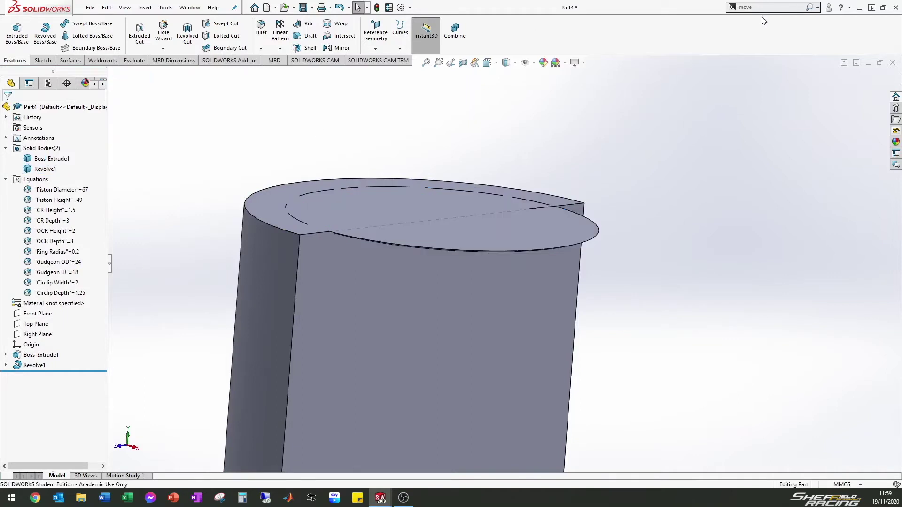
- Set up a Combine with the Subtract operation, using the half piston as main body and the revolved disc as the tool body
click(737, 10)
text(combin)
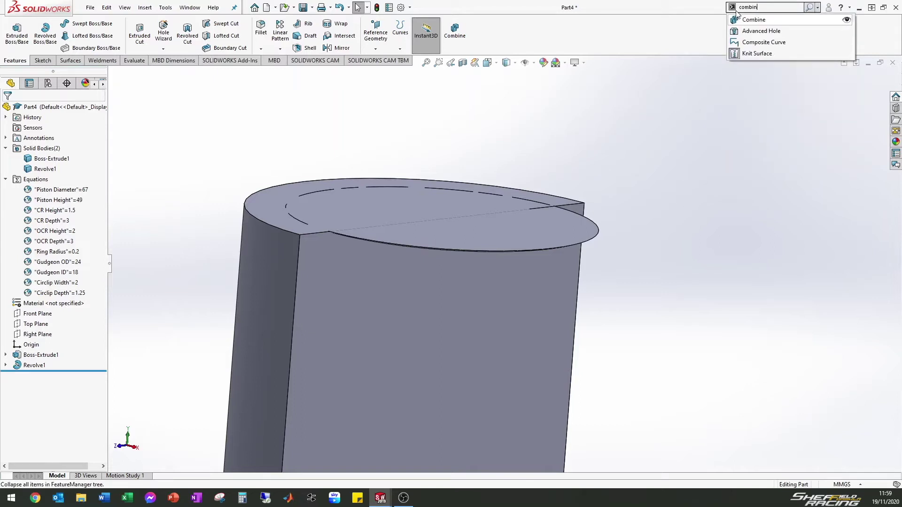
click(740, 20)
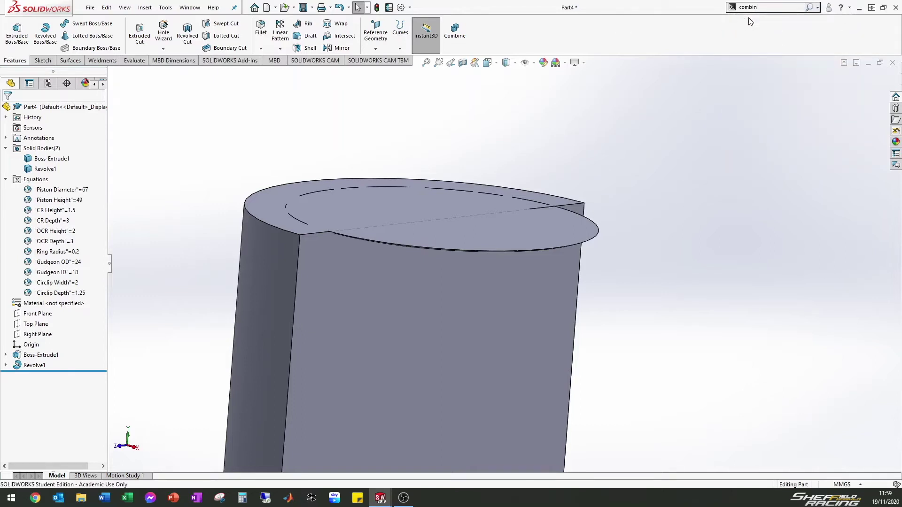
click(441, 184)
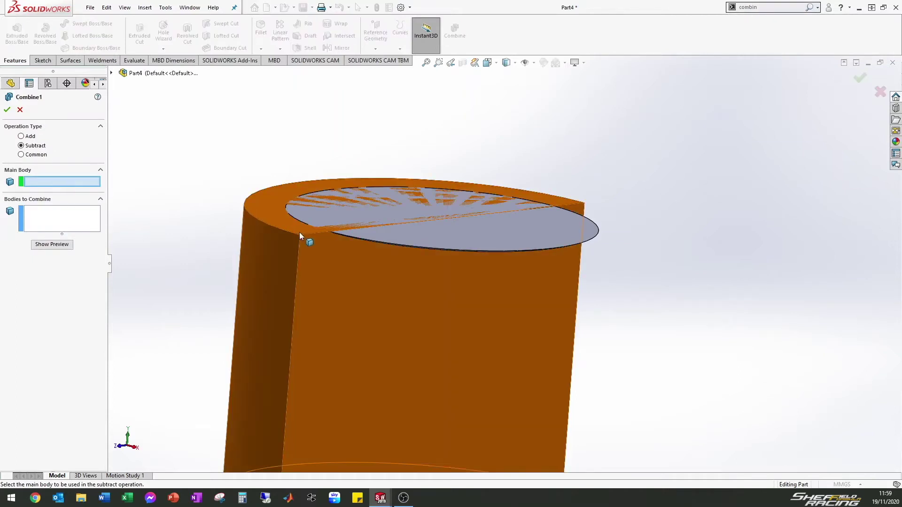
click(269, 257)
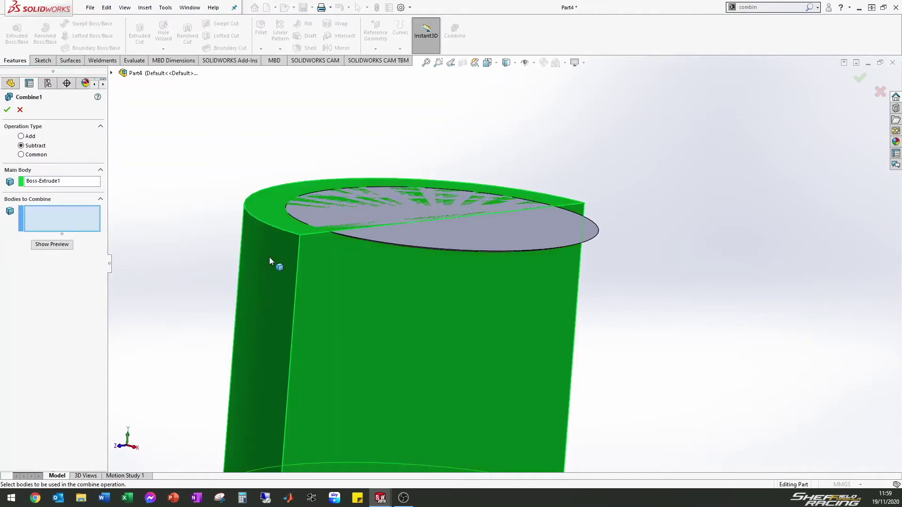
click(474, 232)
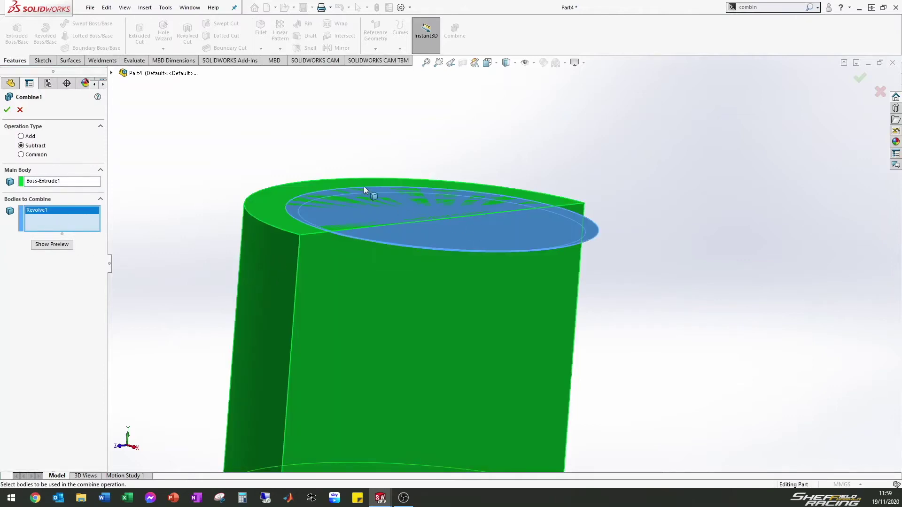
- Switch the Combine to Add and back to Subtract, reselect the half piston as main body, and complete the subtraction
click(20, 137)
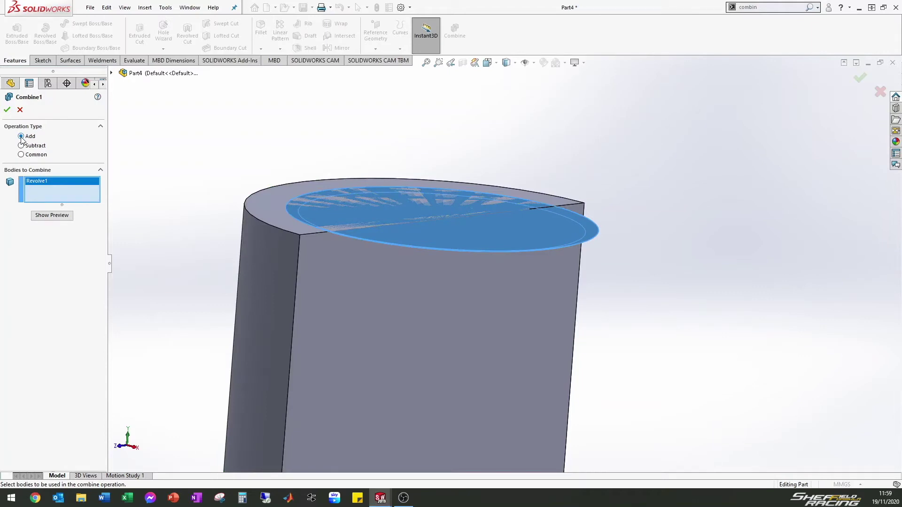
click(21, 145)
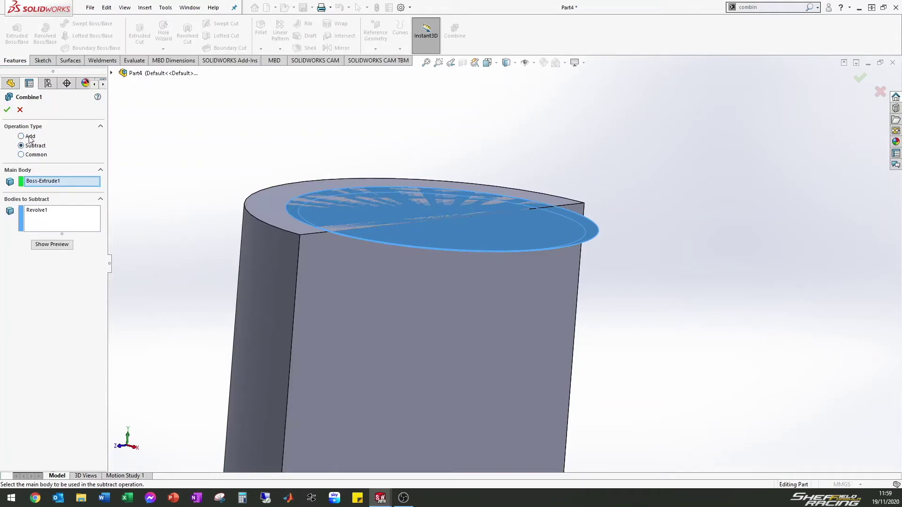
click(7, 111)
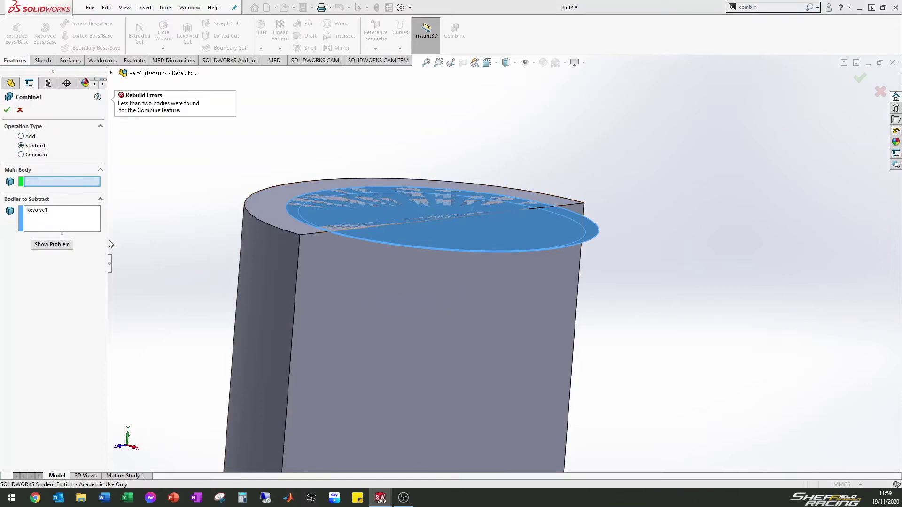
click(278, 263)
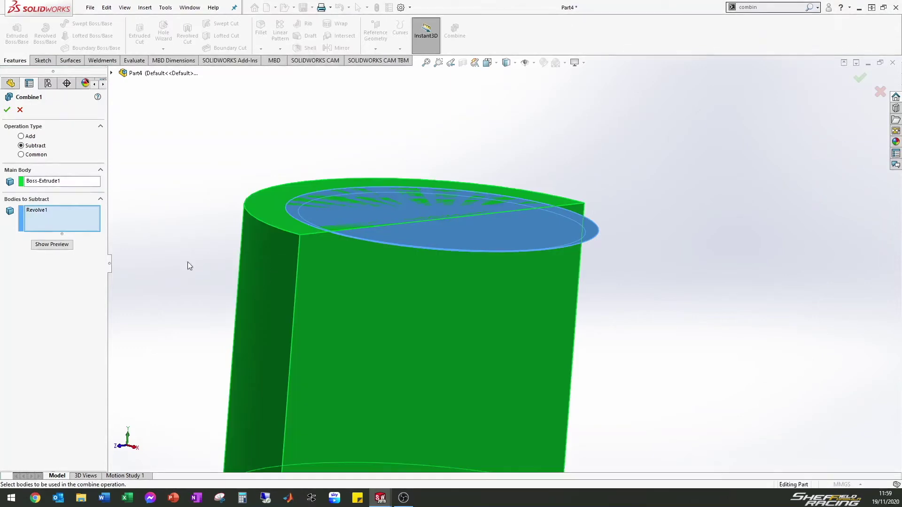
click(7, 111)
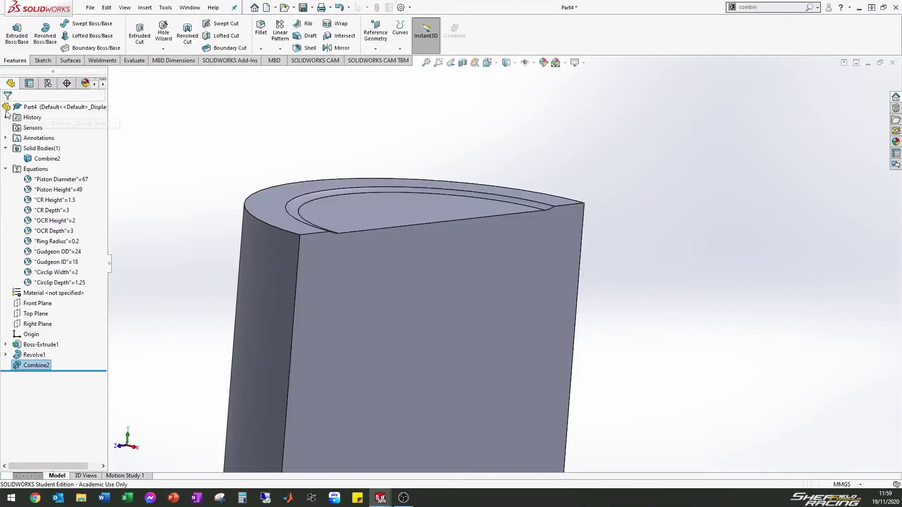
- Inspect the crown recess from several angles and highlight the revolve and combine features that form it
middle_drag(483, 227, 443, 257)
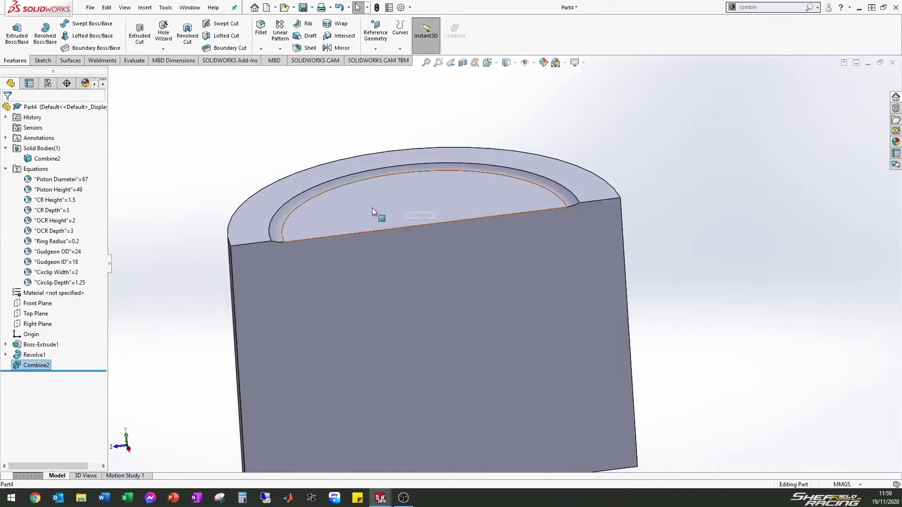
middle_drag(372, 207, 400, 278)
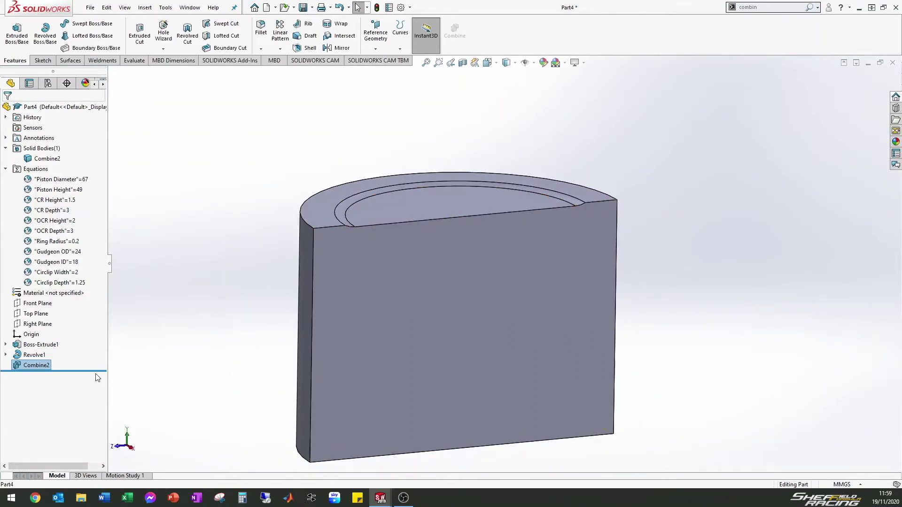
click(29, 356)
click(34, 366)
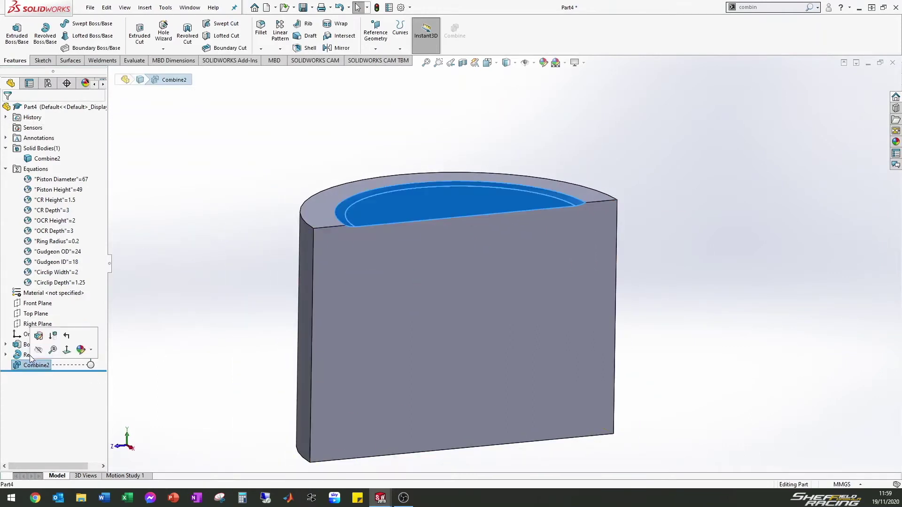
click(246, 216)
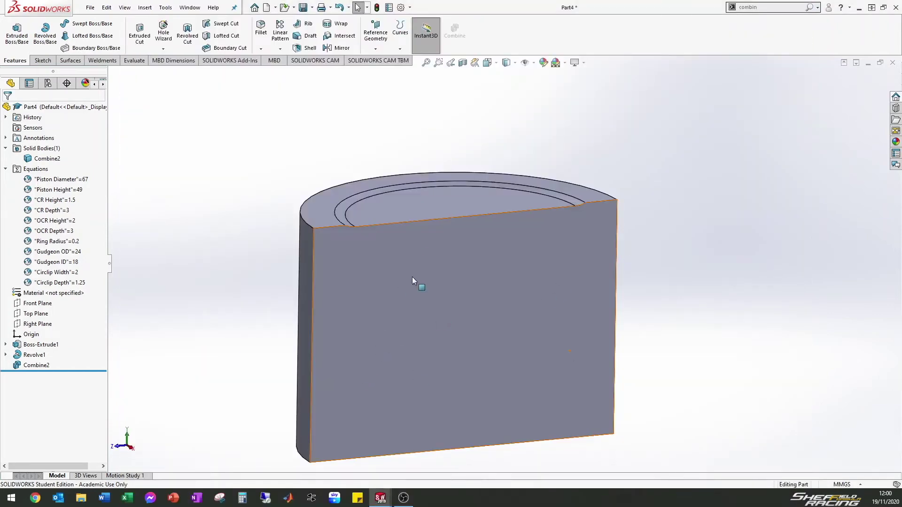
- Start a new sketch on the Front Plane and view it face-on
middle_drag(408, 278, 304, 266)
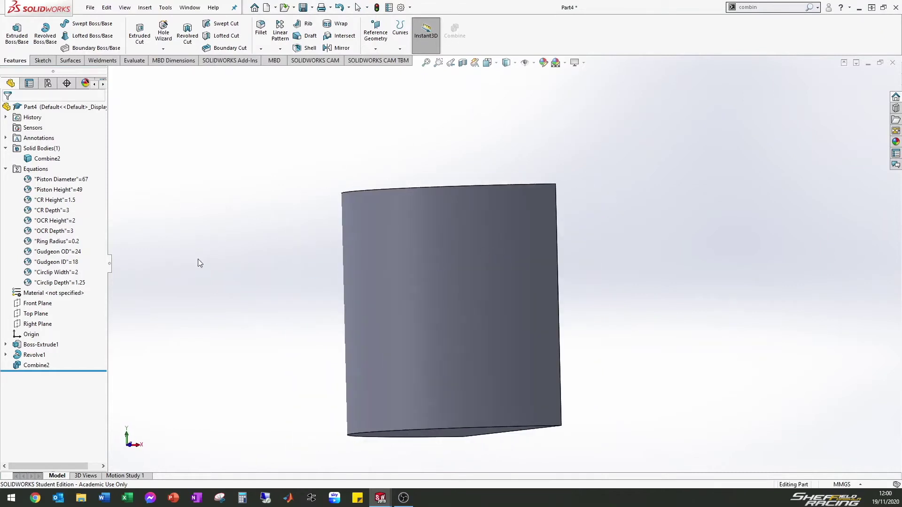
click(41, 314)
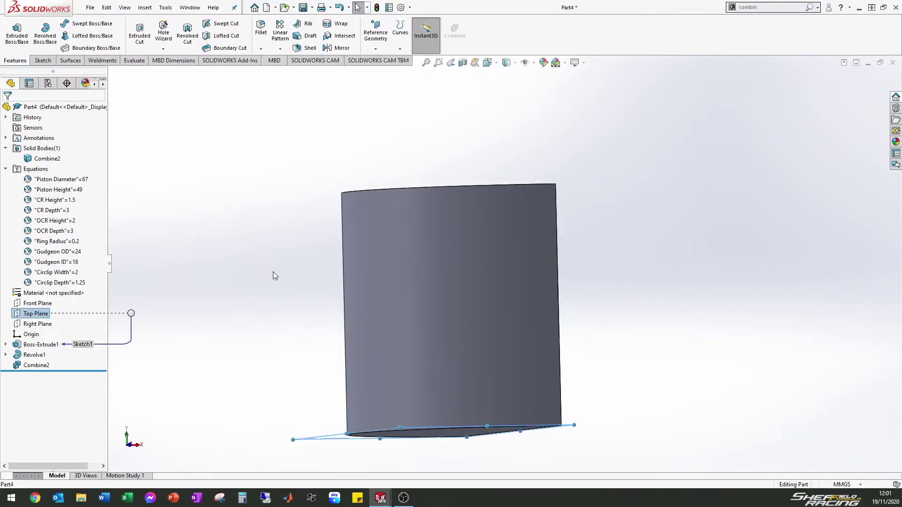
middle_drag(267, 282, 253, 298)
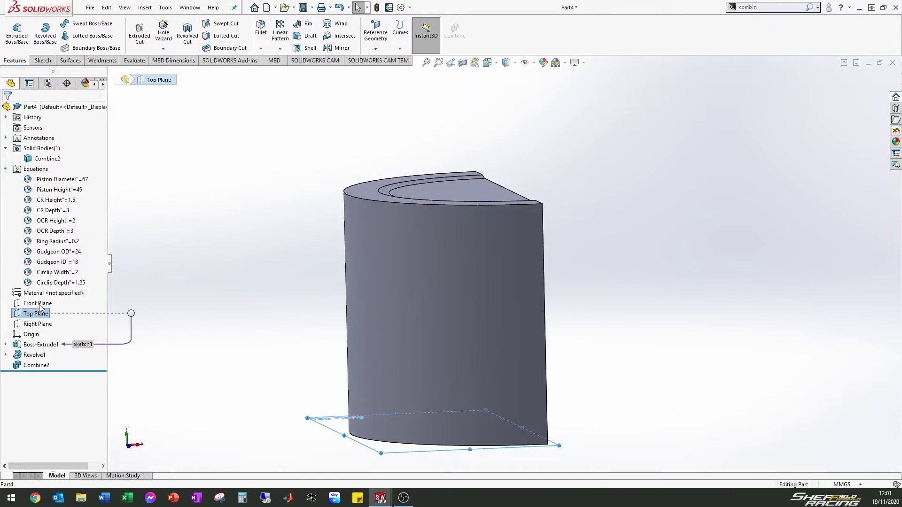
click(40, 306)
click(42, 304)
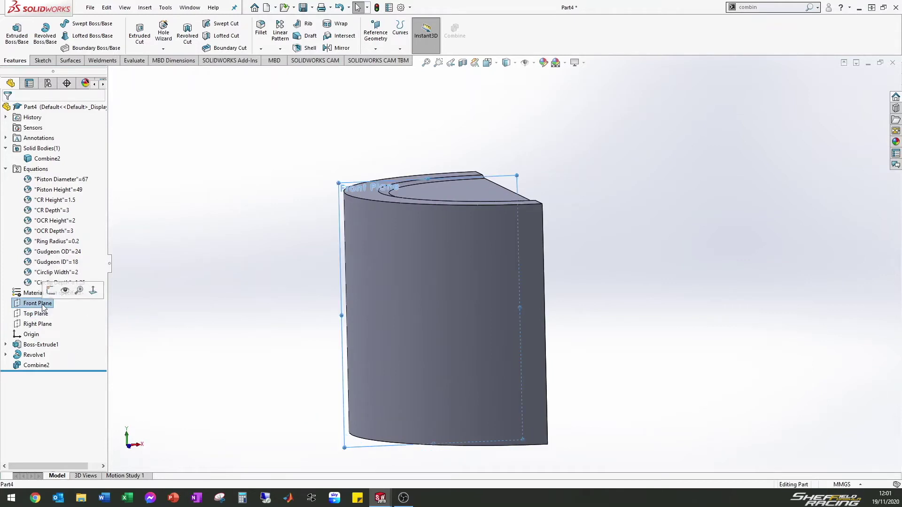
click(17, 304)
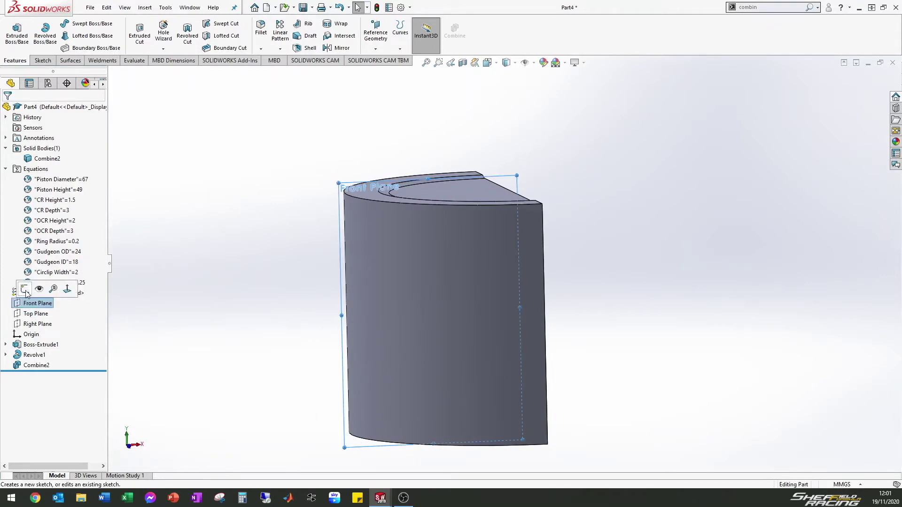
click(26, 290)
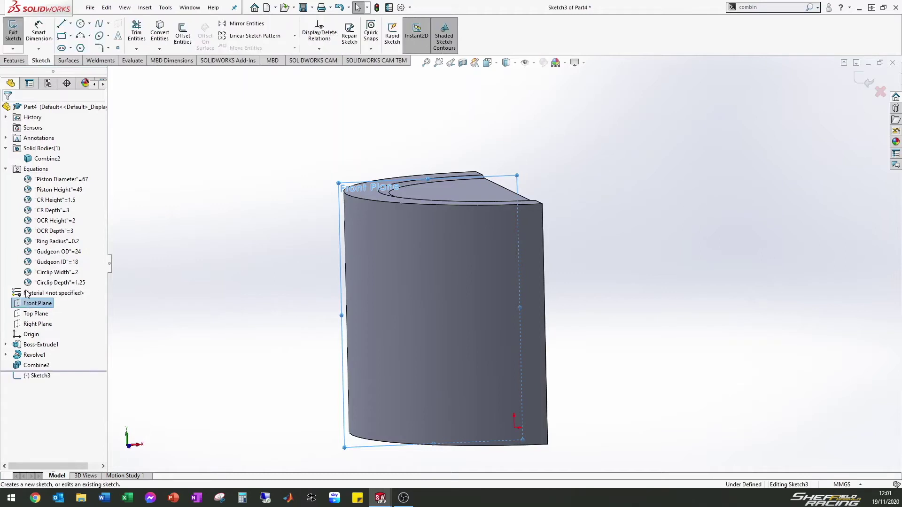
key(ctrl+8)
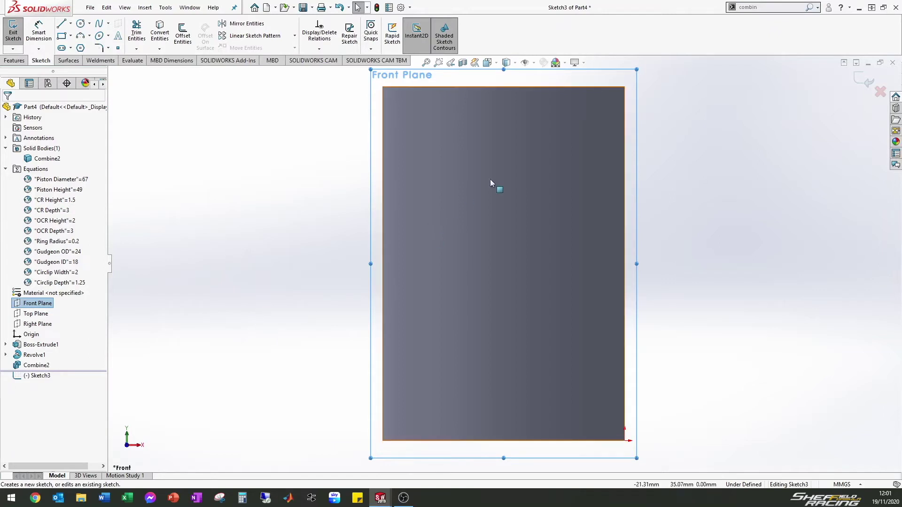
mouse_move(494, 181)
middle_down()
mouse_move(488, 179)
mouse_move(498, 176)
middle_up()
key(ctrl+8)
- Sketch a closed profile in the lower outer corner, about 24 mm wide and 20 mm high, with tangent arcs joining its sloping line
click(64, 27)
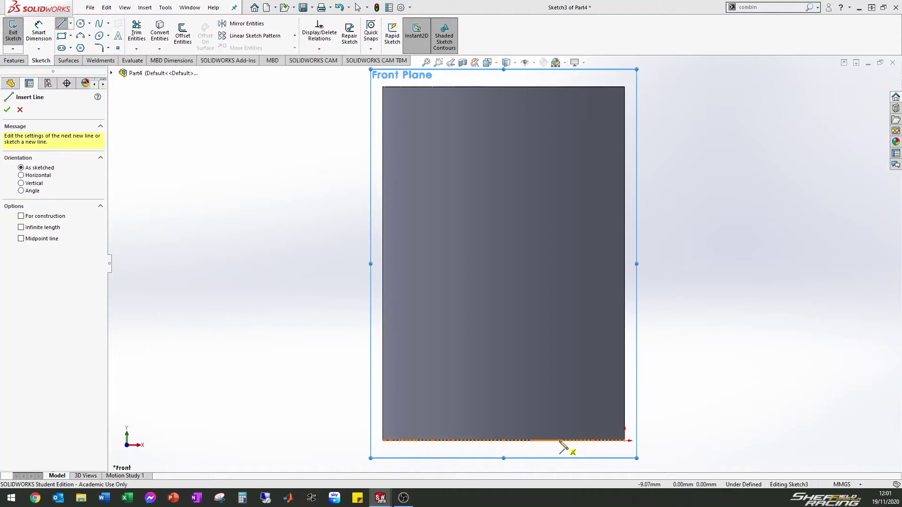
click(559, 441)
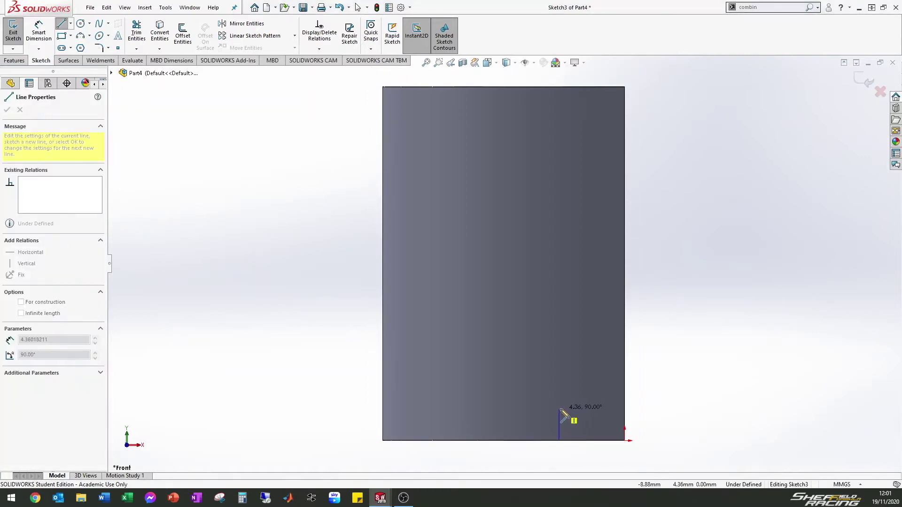
click(559, 408)
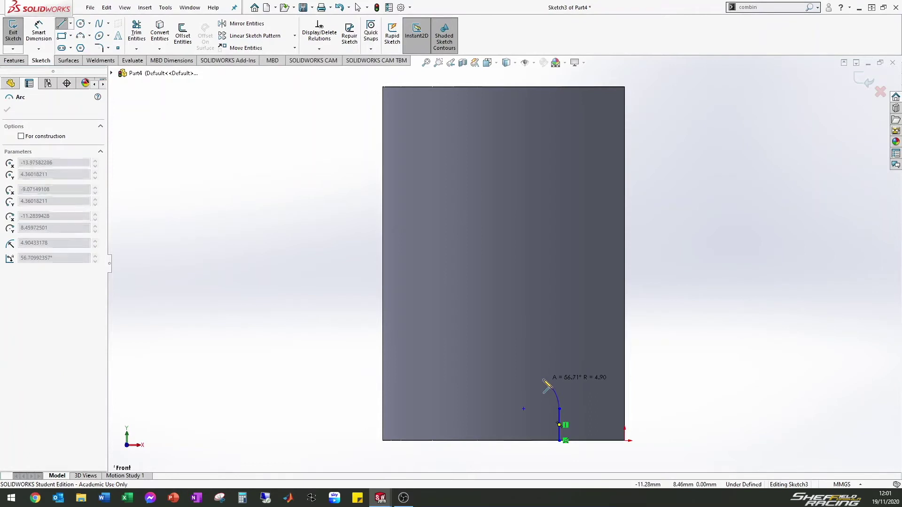
click(544, 379)
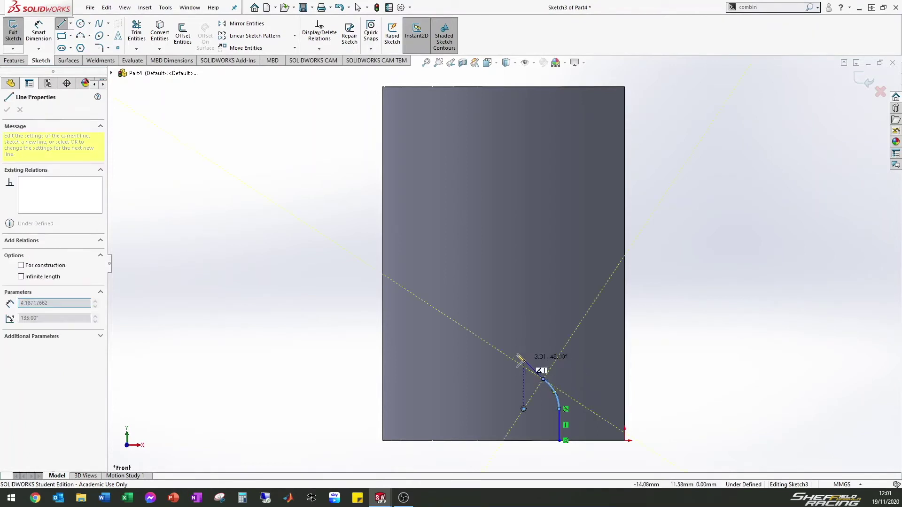
click(456, 323)
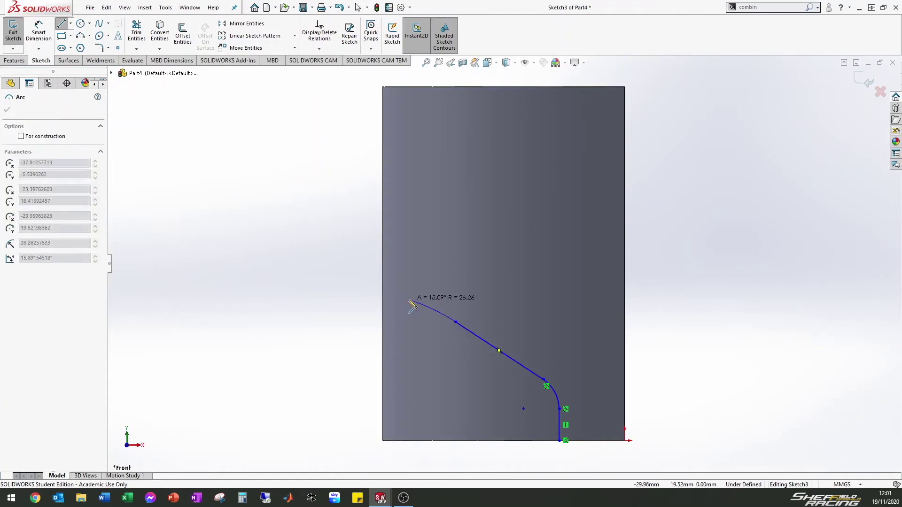
click(384, 297)
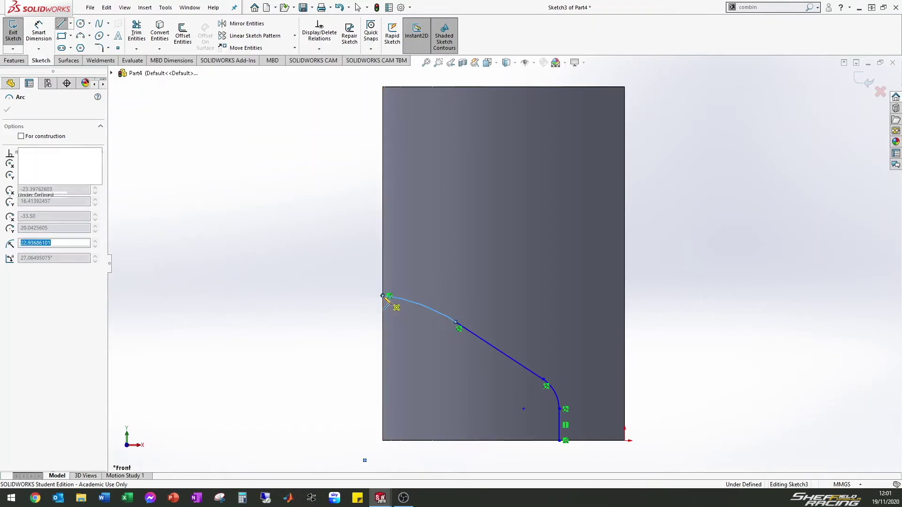
click(383, 441)
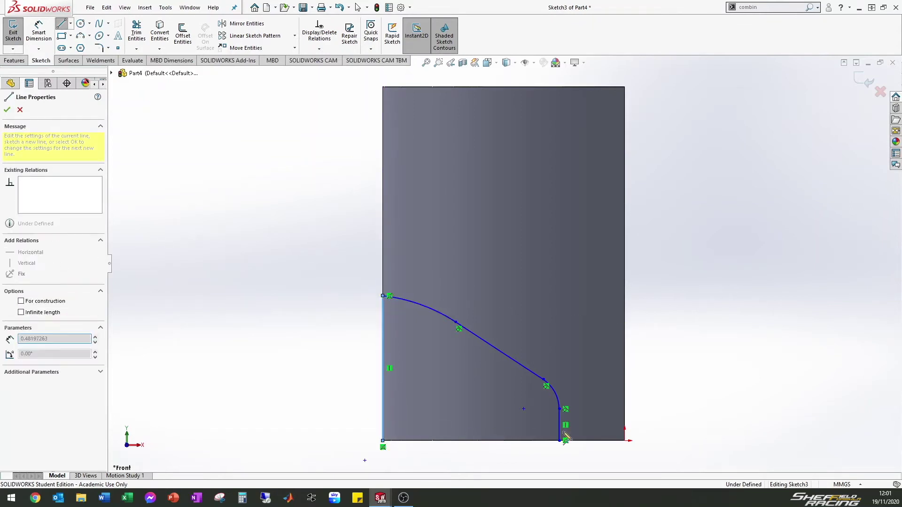
click(561, 442)
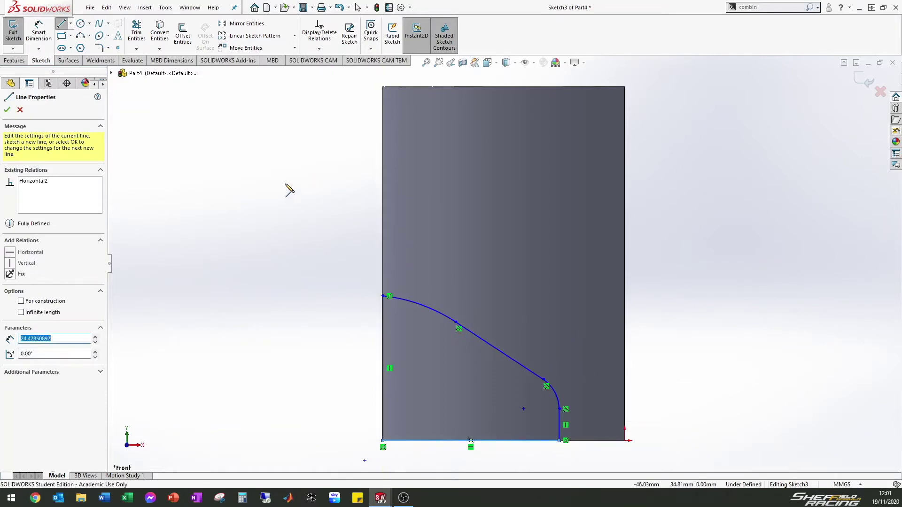
click(7, 110)
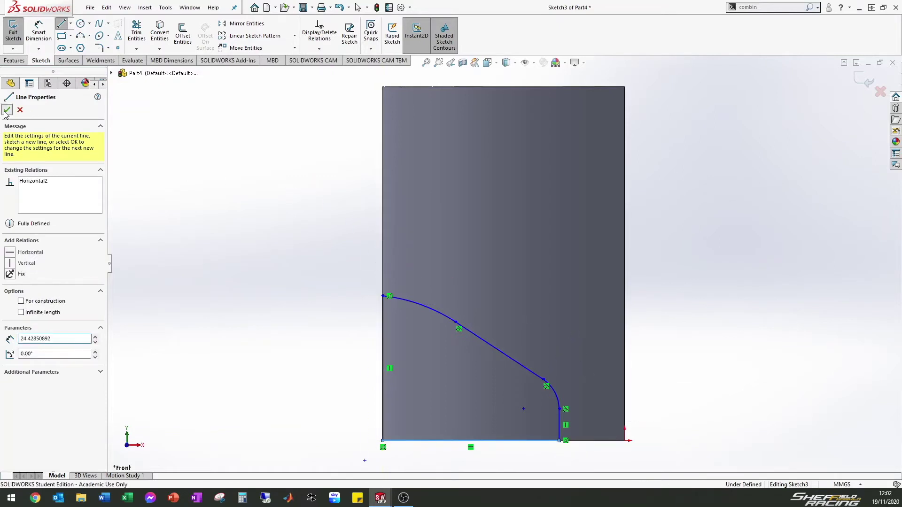
- Dimension the profile's height along the piston's outer edge as 13 mm from the base line
click(39, 32)
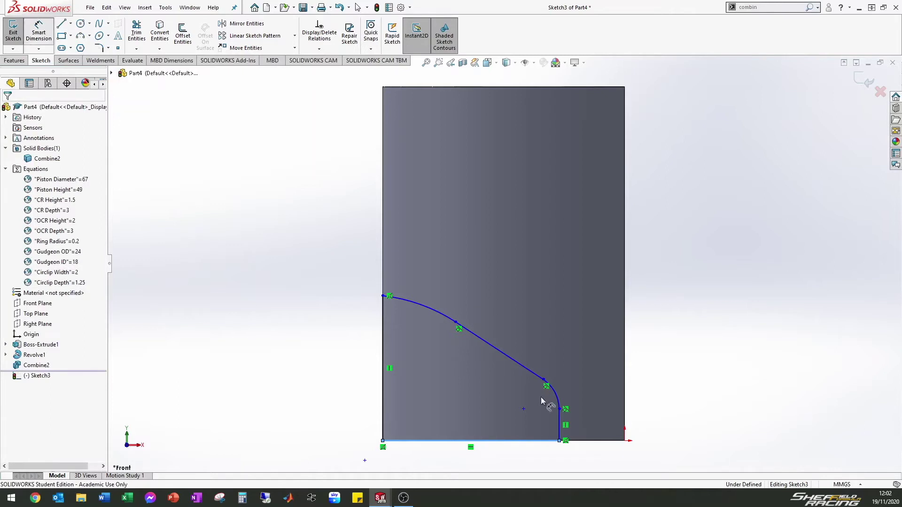
click(383, 296)
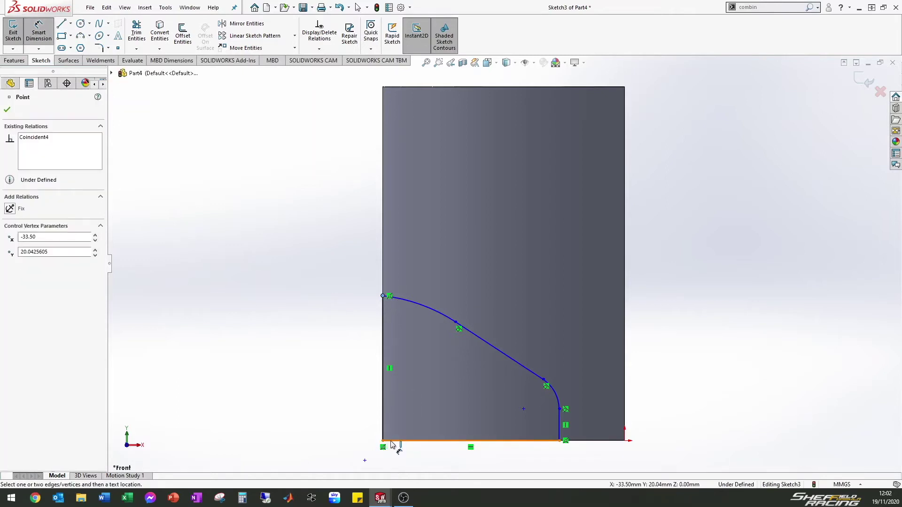
click(391, 442)
click(342, 384)
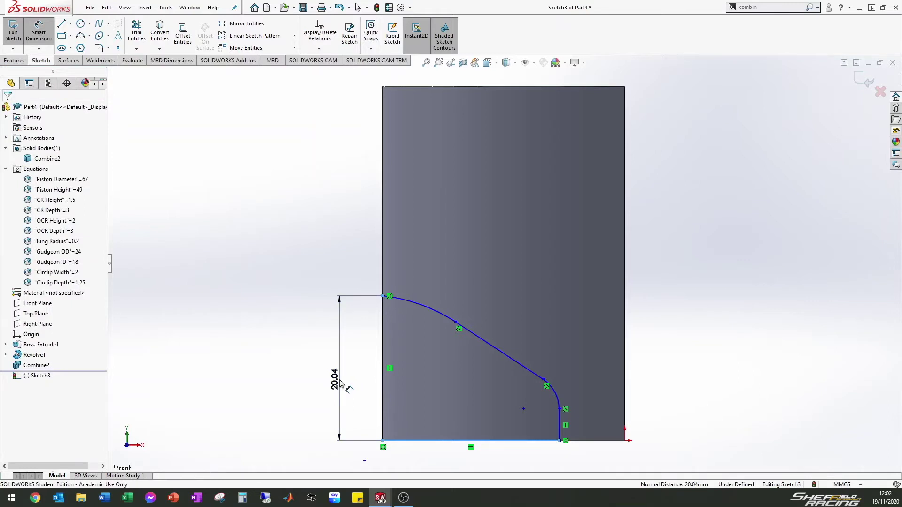
double_click(342, 384)
text(13)
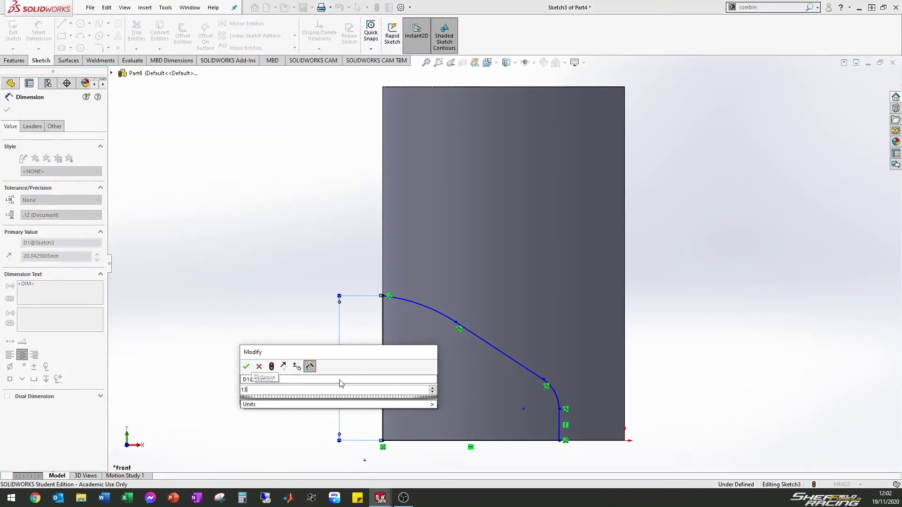
key(Return)
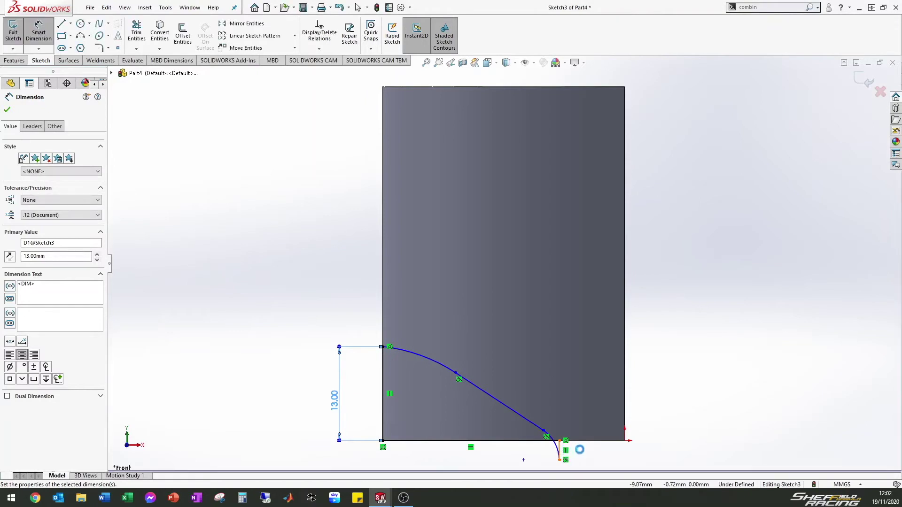
key(Escape)
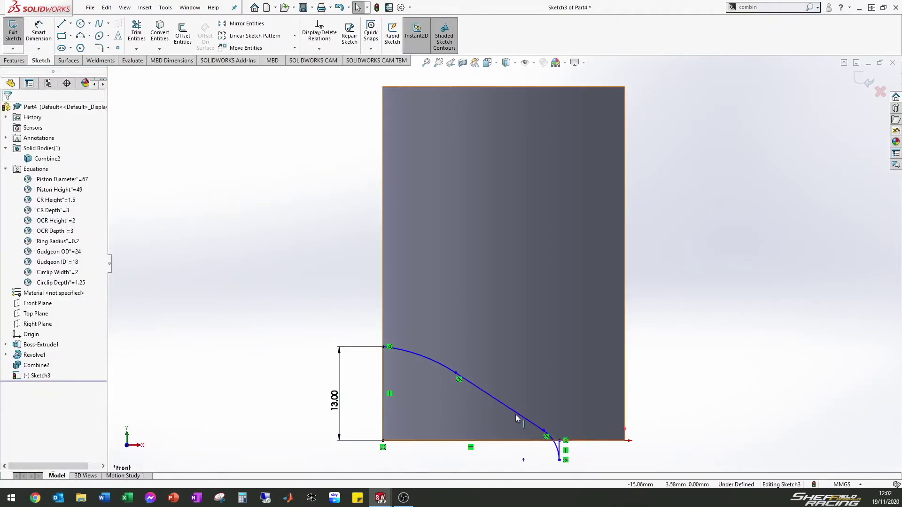
- Reshape the profile by raising the sloping line and moving the short vertical line's lower-hanging end above the base
drag(510, 407, 513, 379)
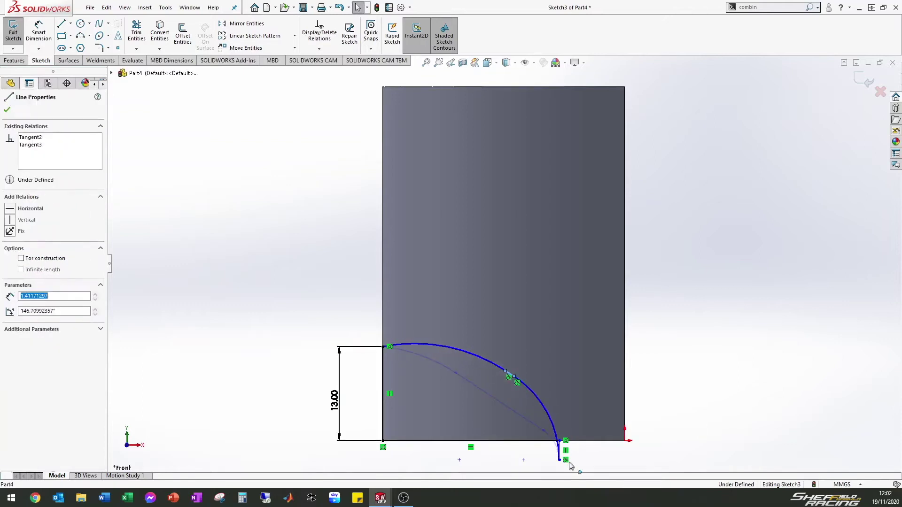
drag(560, 460, 560, 418)
click(714, 253)
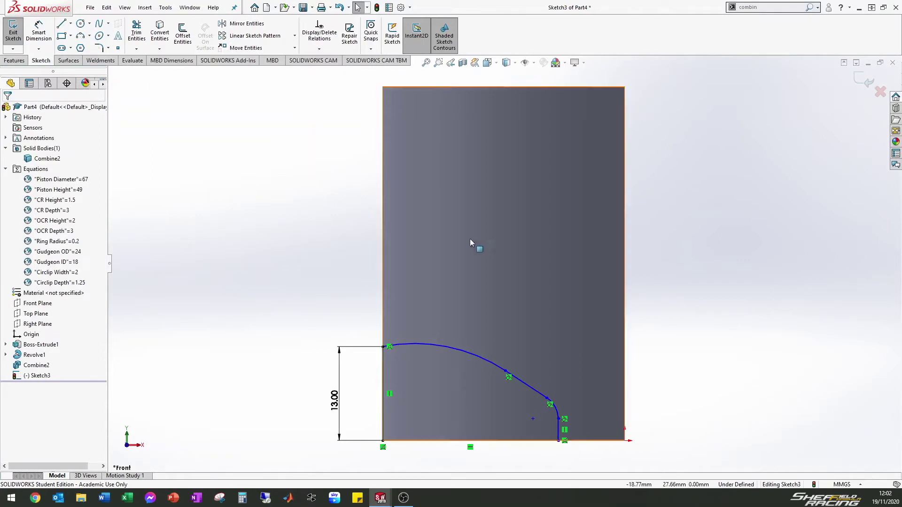
- Dimension the short vertical line at the profile's inner end as 1 mm
click(39, 33)
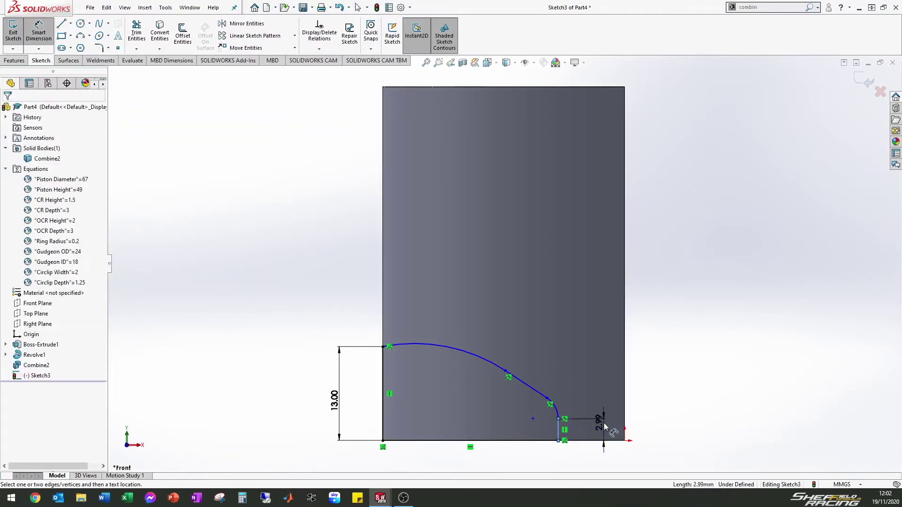
click(605, 427)
text(1)
click(512, 410)
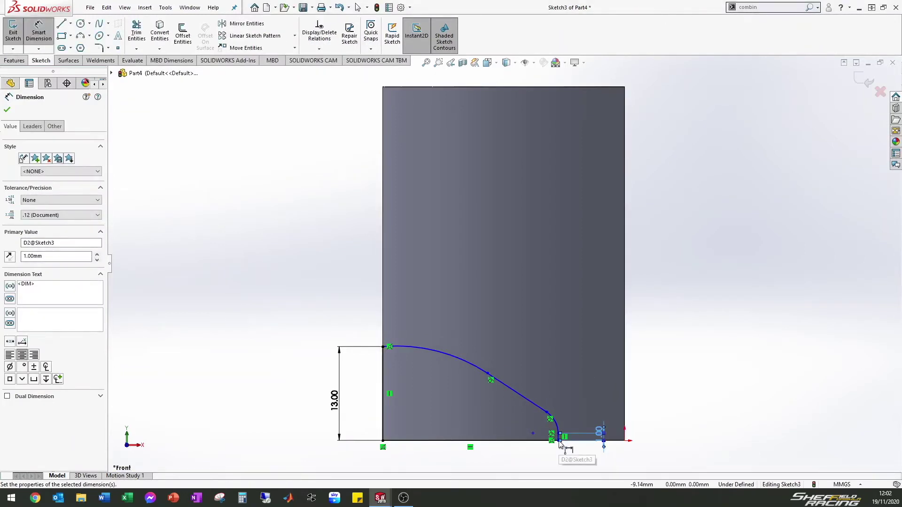
- Dimension the horizontal distance from the origin to the profile's inner base corner as 11 mm
click(628, 443)
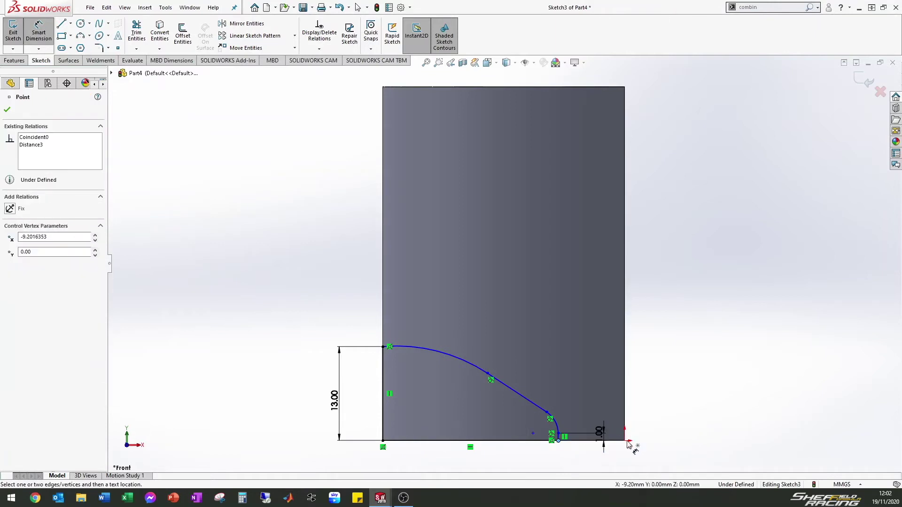
click(558, 441)
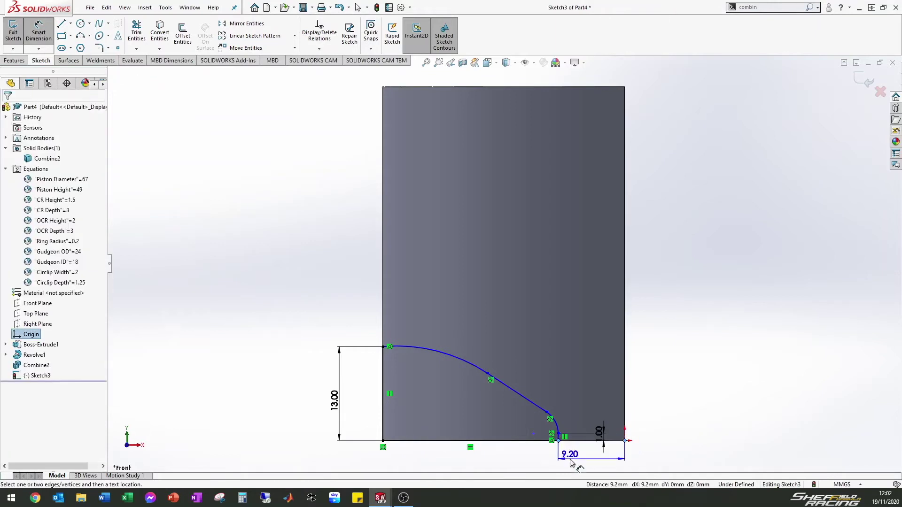
click(570, 463)
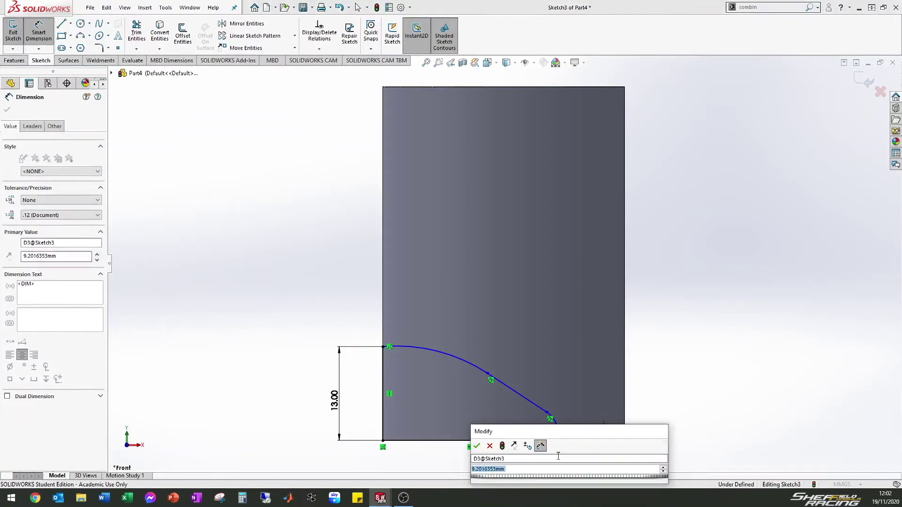
text(11)
click(479, 448)
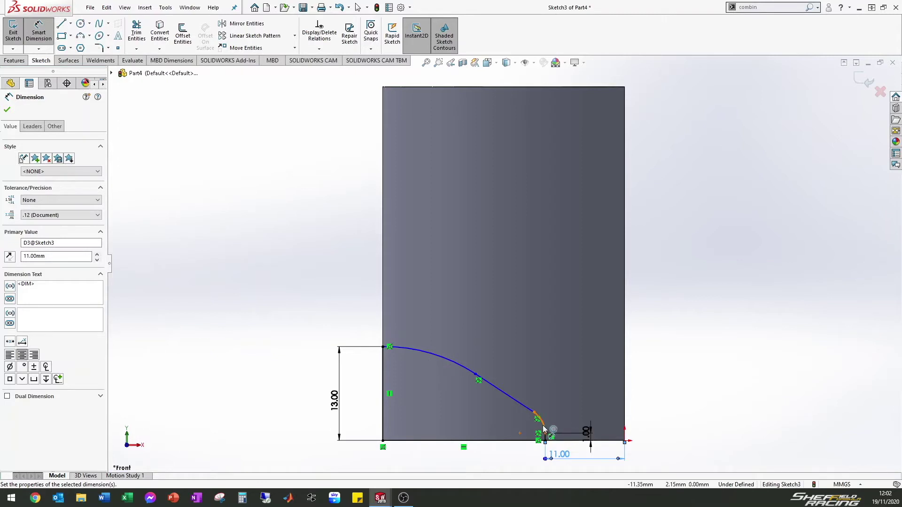
- Set the radius of the small arc above the short vertical line to 1 mm
click(551, 409)
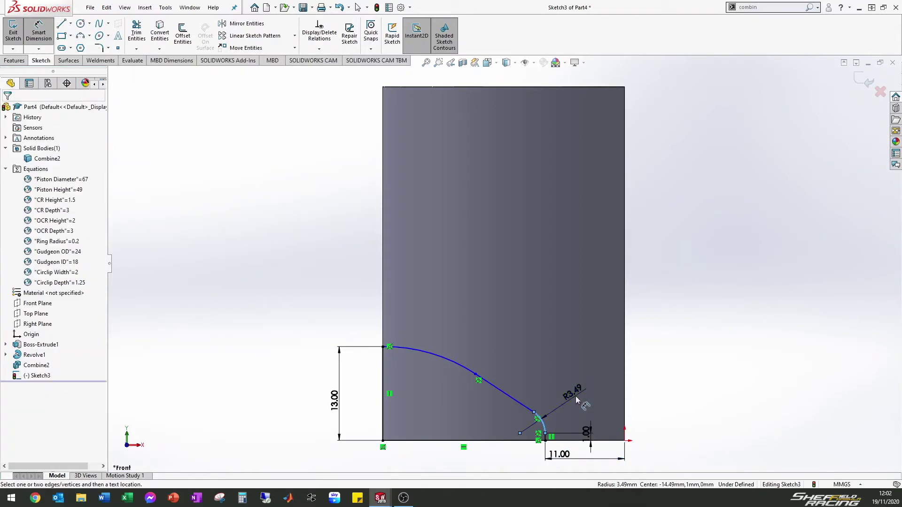
click(576, 396)
text(1)
click(483, 384)
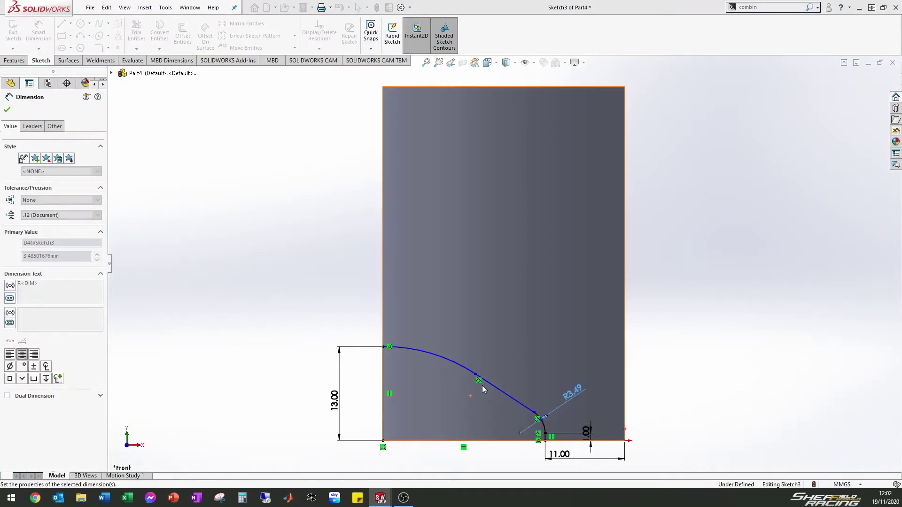
- Set the radius of the large arc meeting the piston's outer edge to 15 mm
click(421, 356)
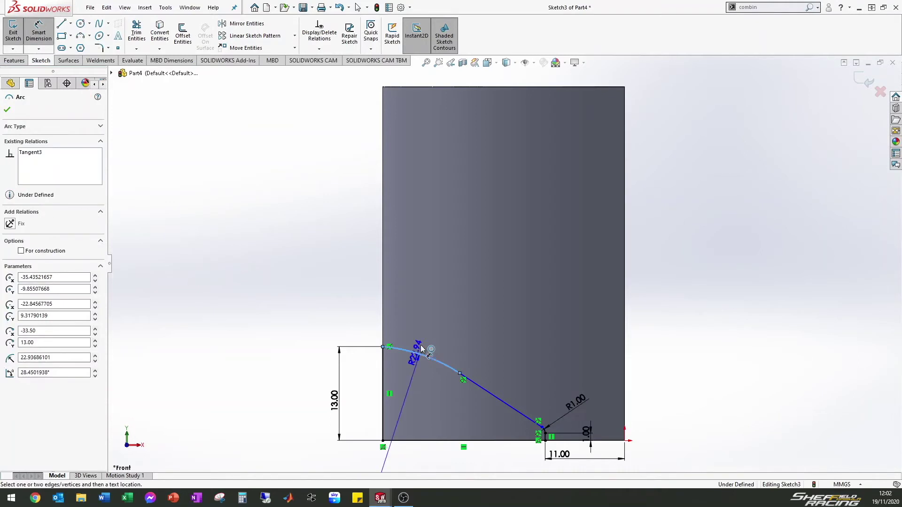
click(431, 327)
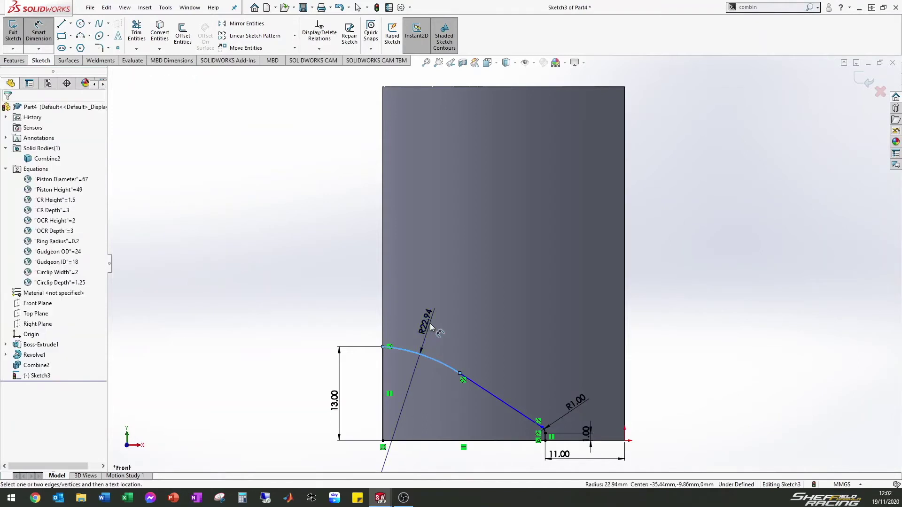
text(15)
click(337, 310)
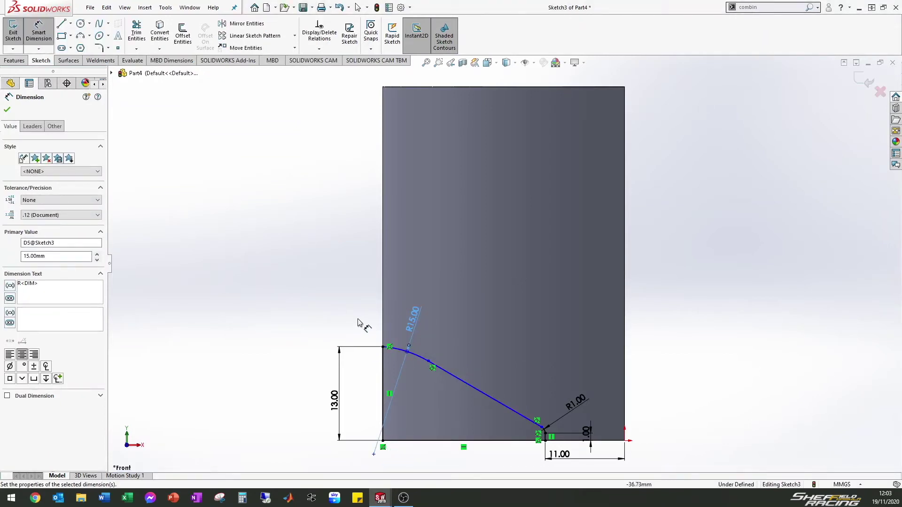
click(12, 109)
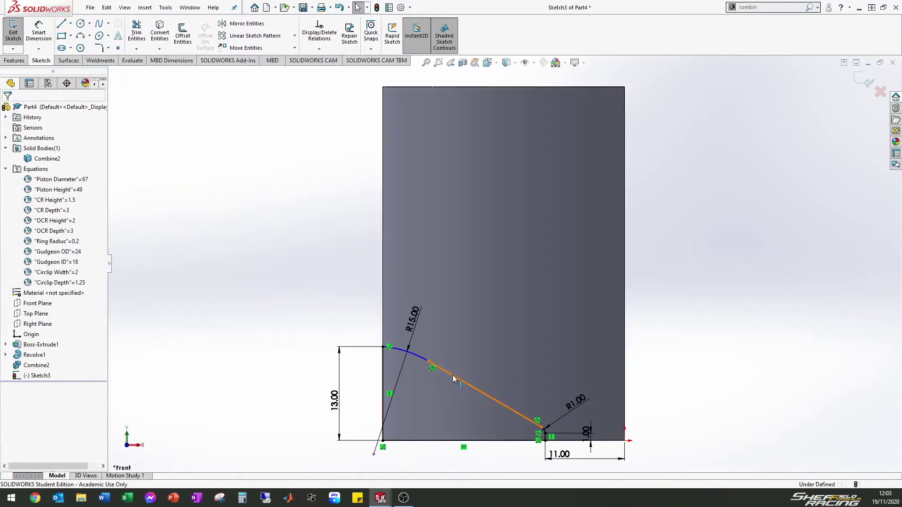
- Move the sloping line and its junction with the large arc to test the profile's remaining freedom
click(460, 368)
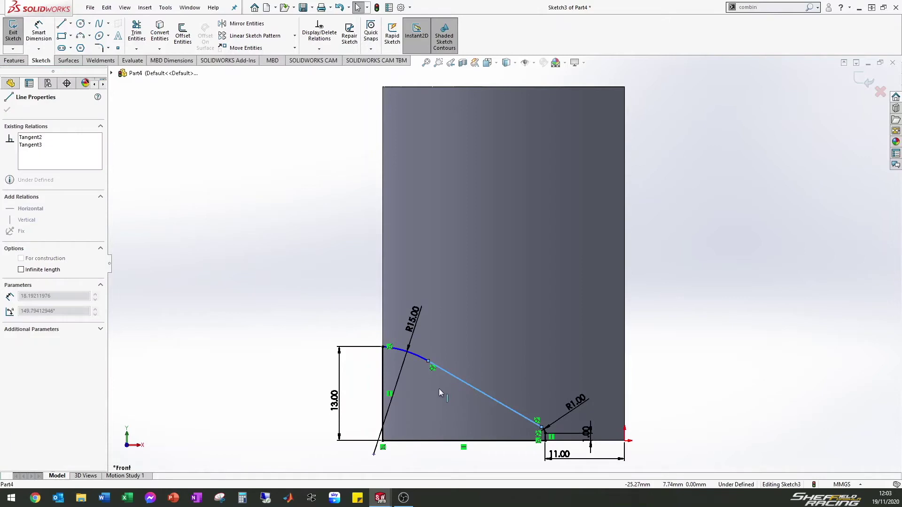
click(435, 357)
drag(435, 359, 489, 324)
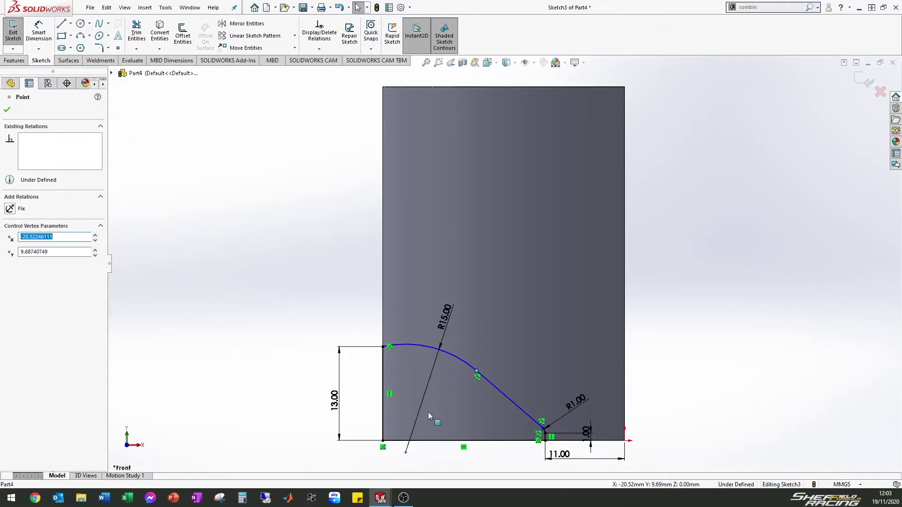
drag(471, 382, 444, 403)
click(391, 456)
click(423, 460)
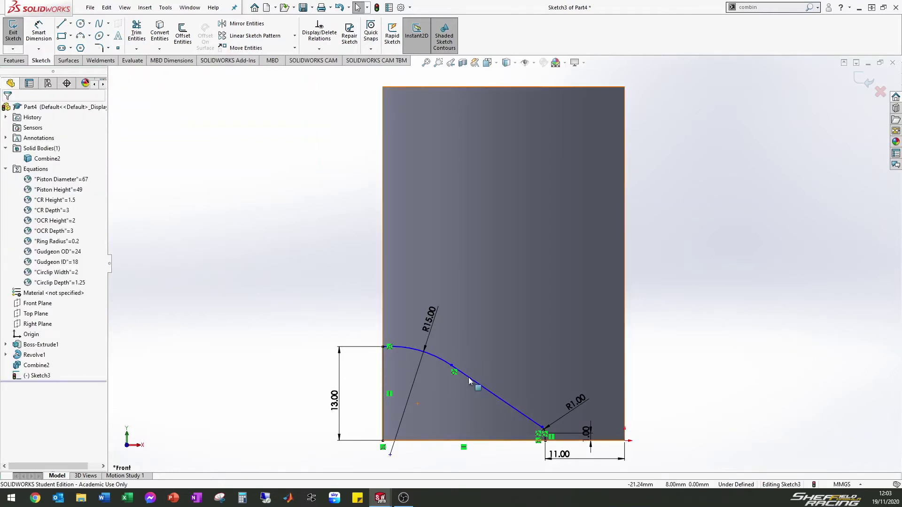
- Dimension the angle between the sloping line and the profile's horizontal base line as 30 degrees
key(d)
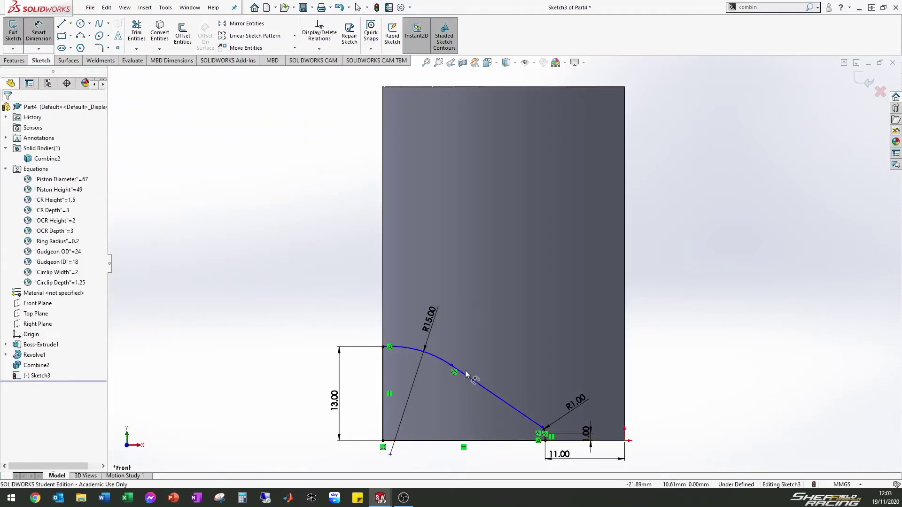
click(422, 441)
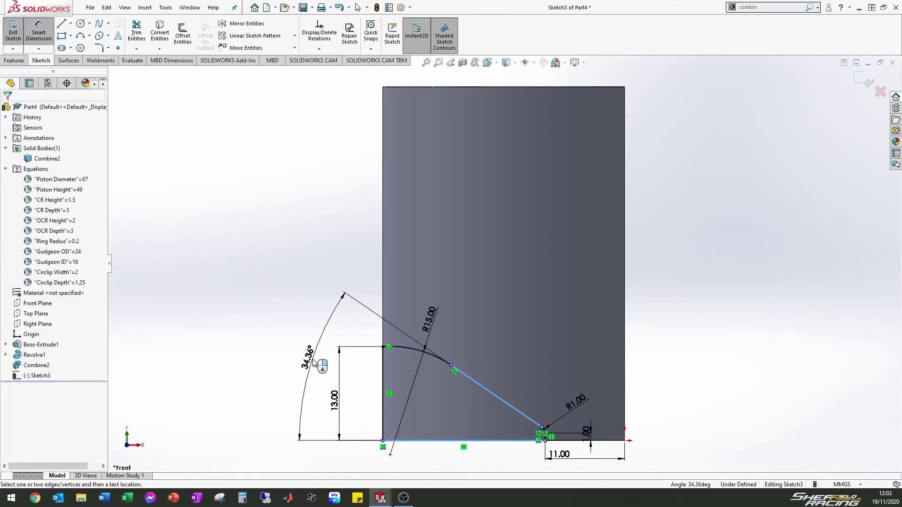
click(270, 371)
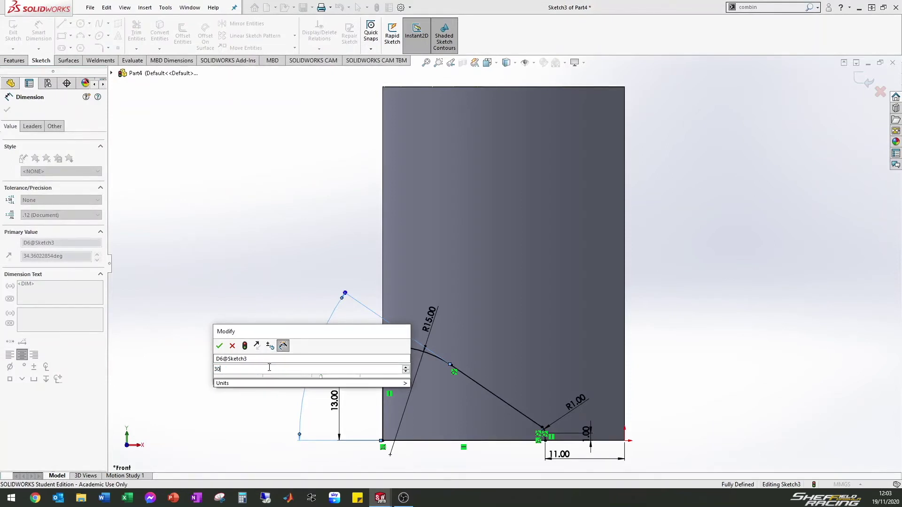
click(219, 346)
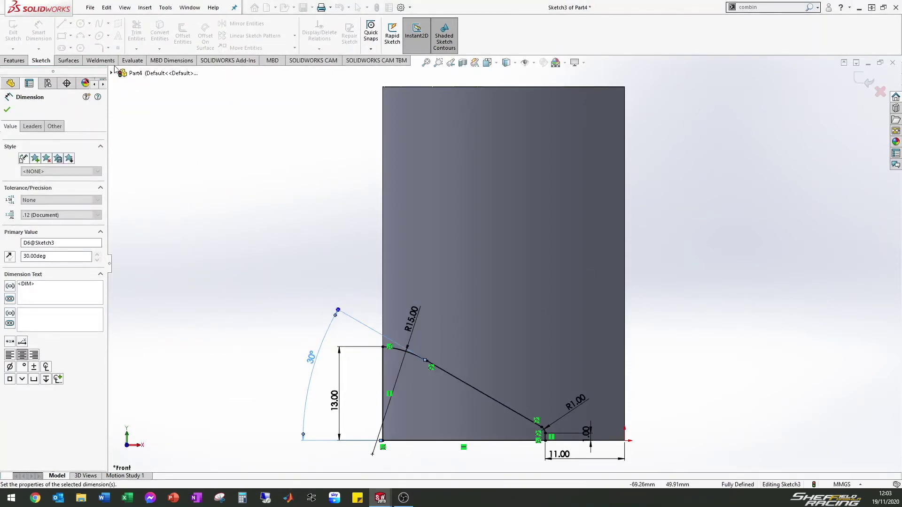
- Begin an extruded cut from the fully defined profile at the half piston's lower outer corner
click(18, 62)
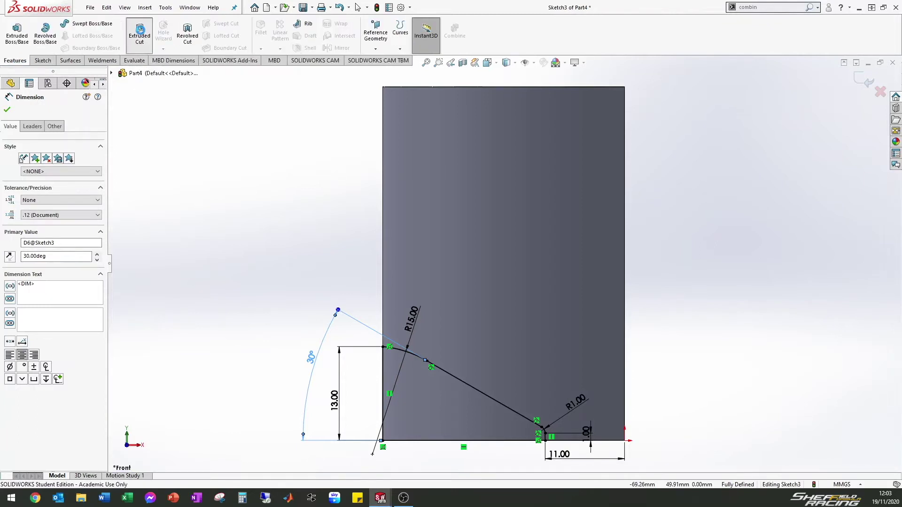
click(141, 32)
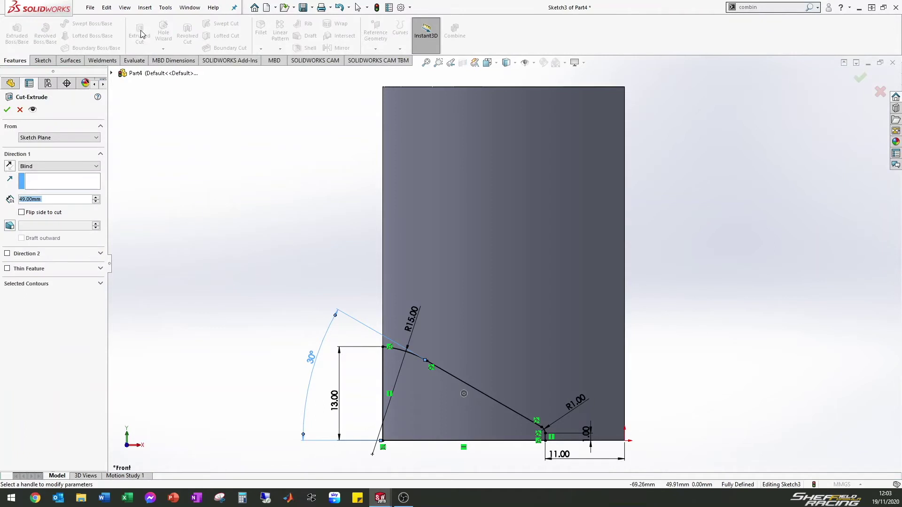
middle_drag(240, 209, 465, 306)
middle_drag(523, 317, 357, 291)
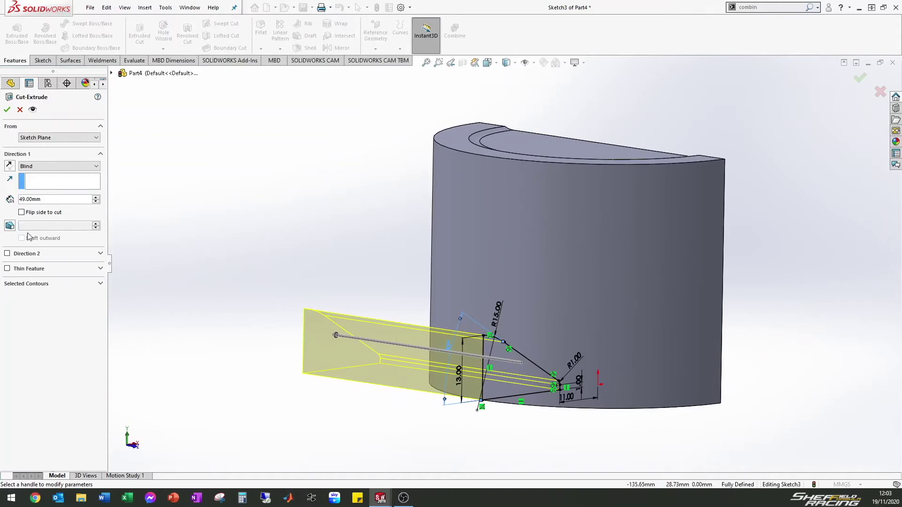
- Try a Mid Plane end condition with a 68 mm depth for the cut
click(39, 167)
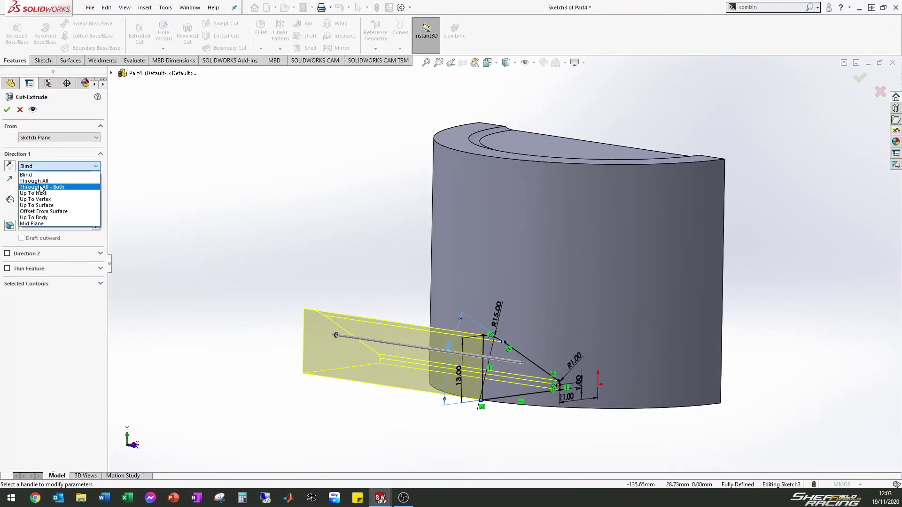
click(51, 224)
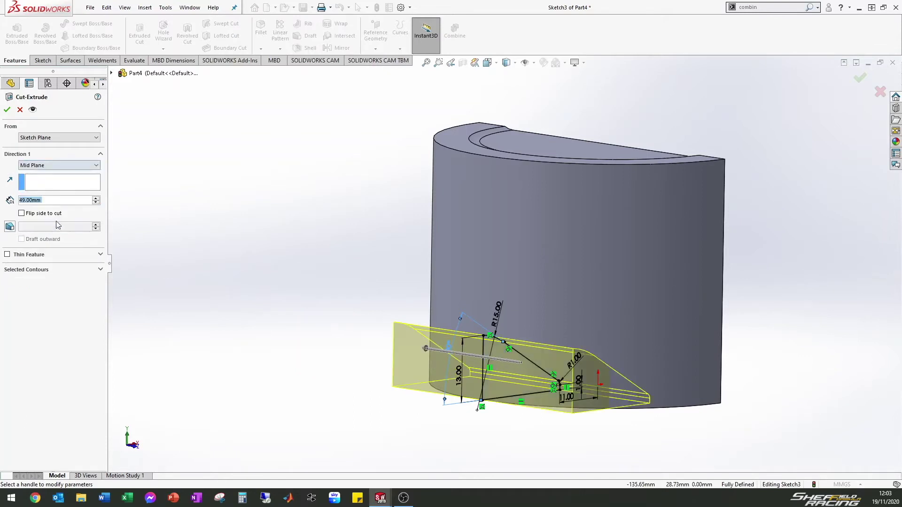
middle_drag(554, 357, 584, 366)
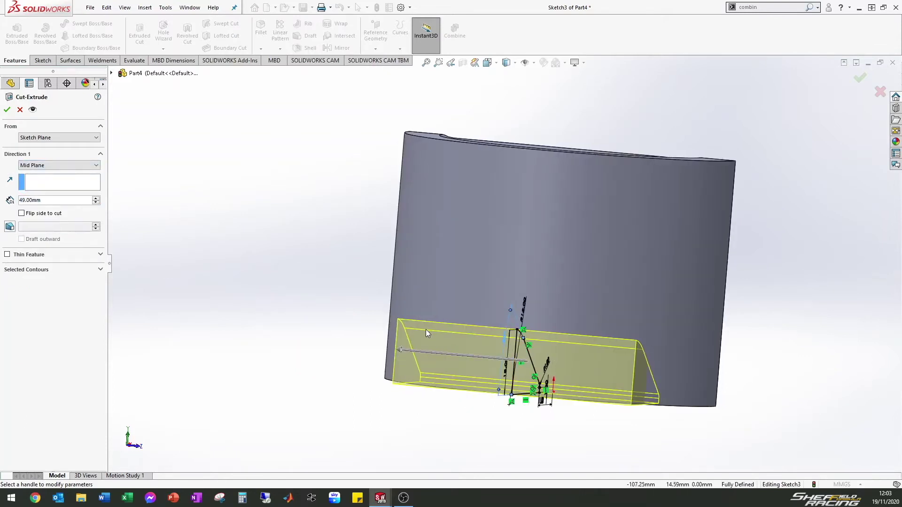
click(36, 203)
scroll(37, 203, up, 18)
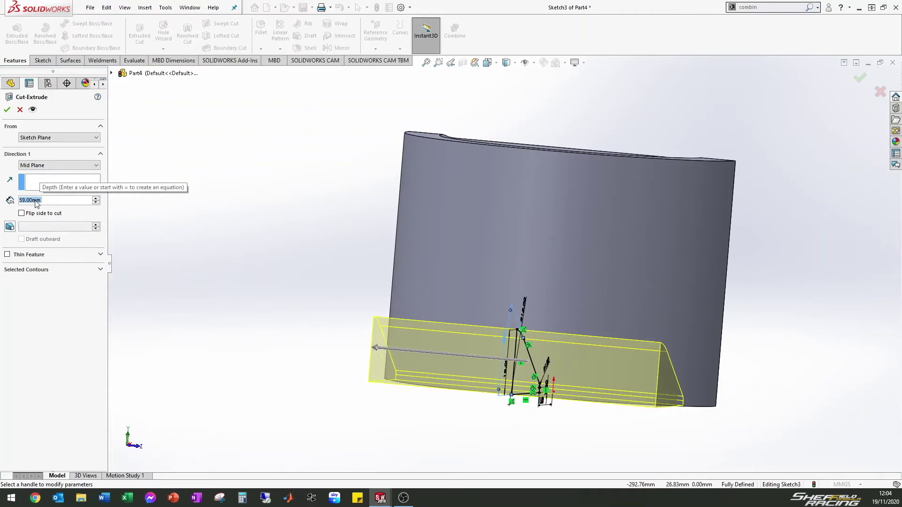
scroll(37, 203, up, 1)
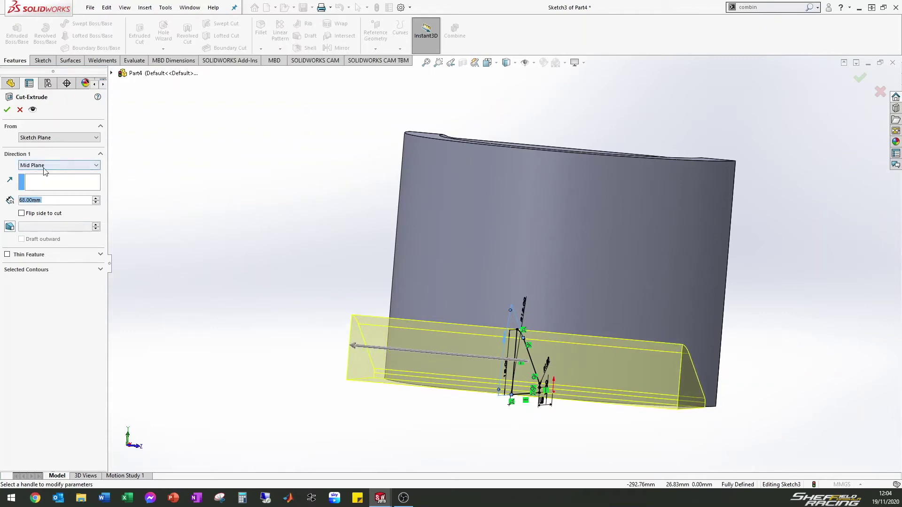
- Set the cut's end condition to Through All - Both and create the cut across the half piston's lower outer side
click(45, 167)
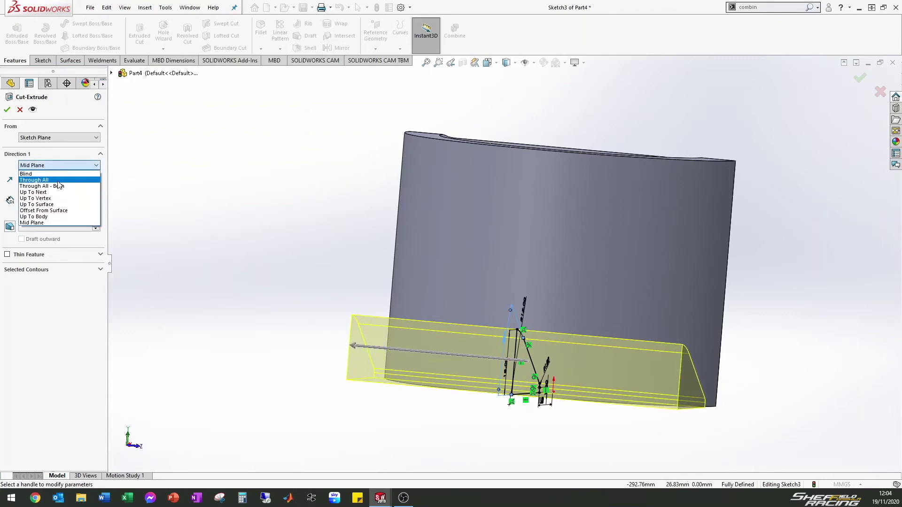
click(37, 181)
middle_drag(364, 271, 369, 315)
scroll(484, 312, down, 1)
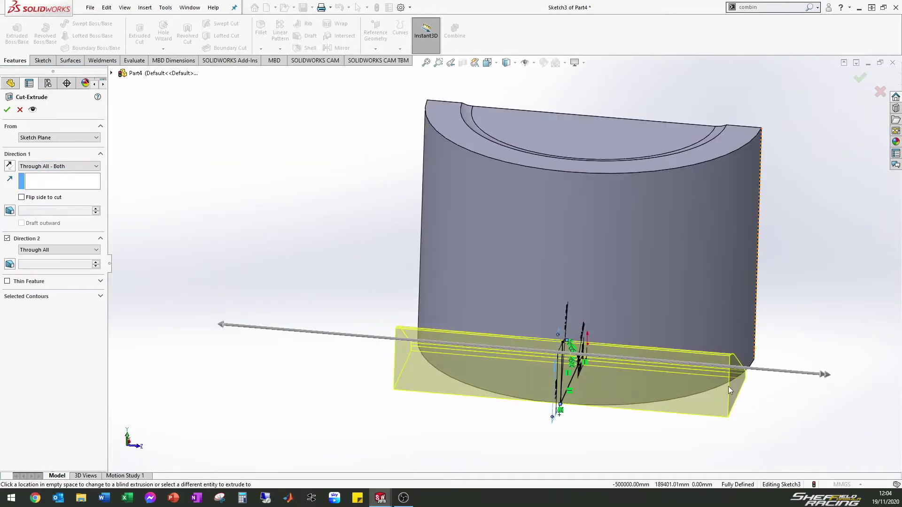
middle_drag(738, 348, 723, 367)
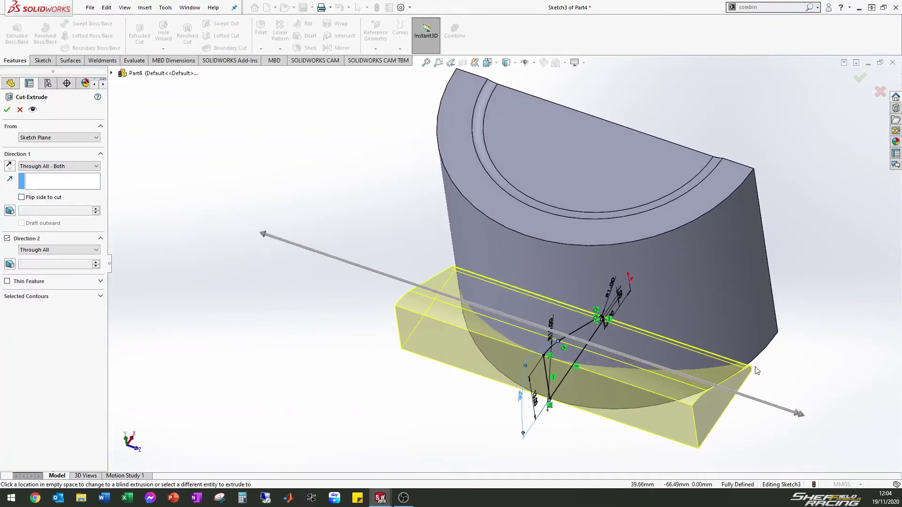
scroll(719, 369, down, 1)
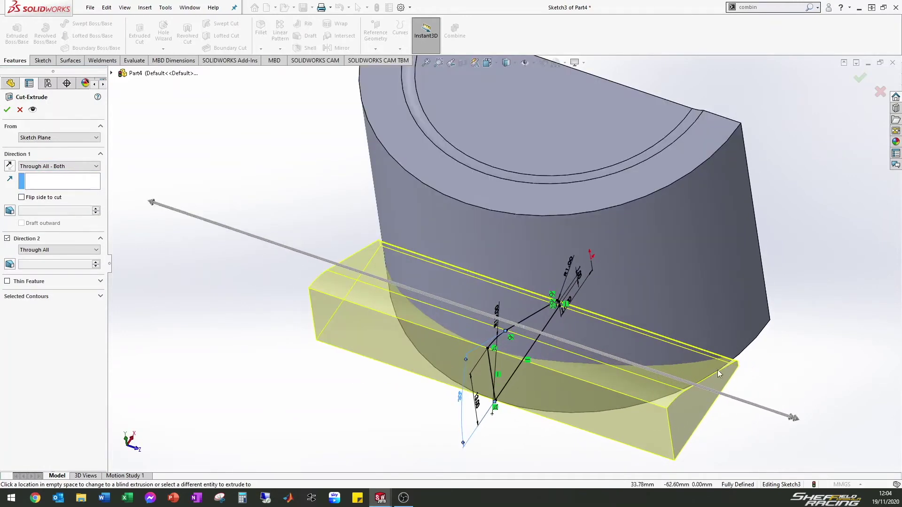
click(8, 110)
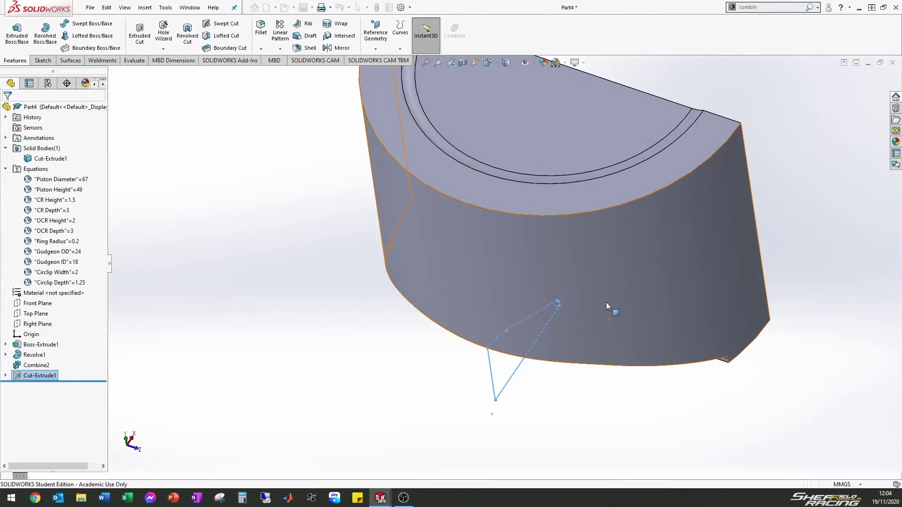
- Start a new sketch on the half piston's large flat face
mouse_move(560, 268)
middle_down()
mouse_move(519, 260)
mouse_move(558, 264)
mouse_move(519, 229)
mouse_move(570, 151)
mouse_move(570, 131)
middle_up()
scroll(684, 304, up, 3)
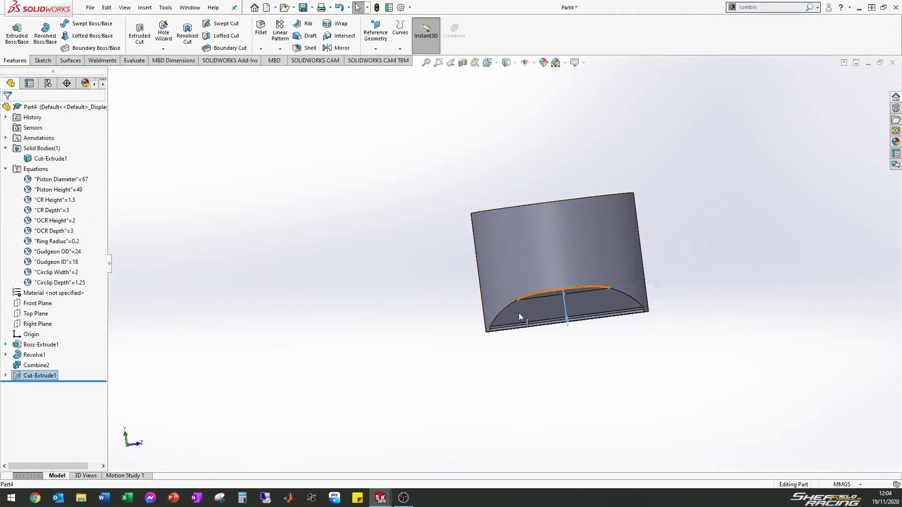
middle_drag(488, 267, 582, 242)
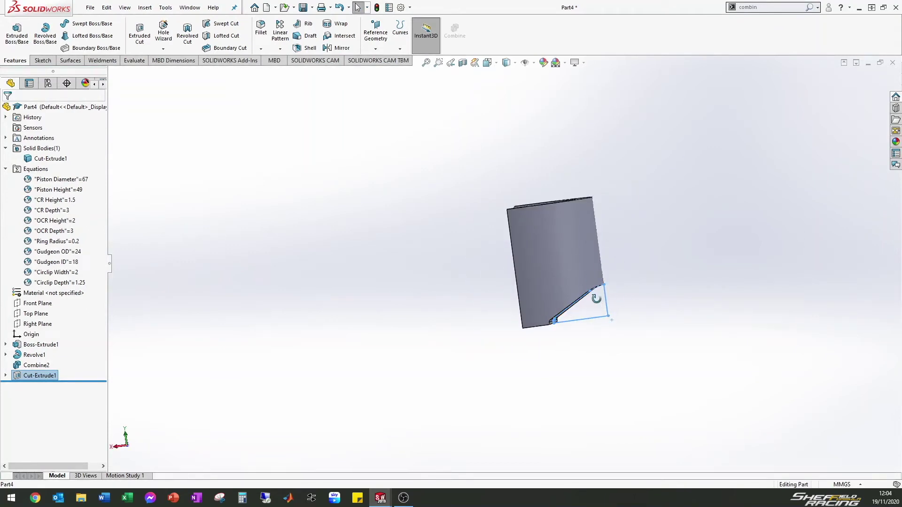
middle_drag(596, 298, 578, 310)
middle_drag(563, 268, 566, 444)
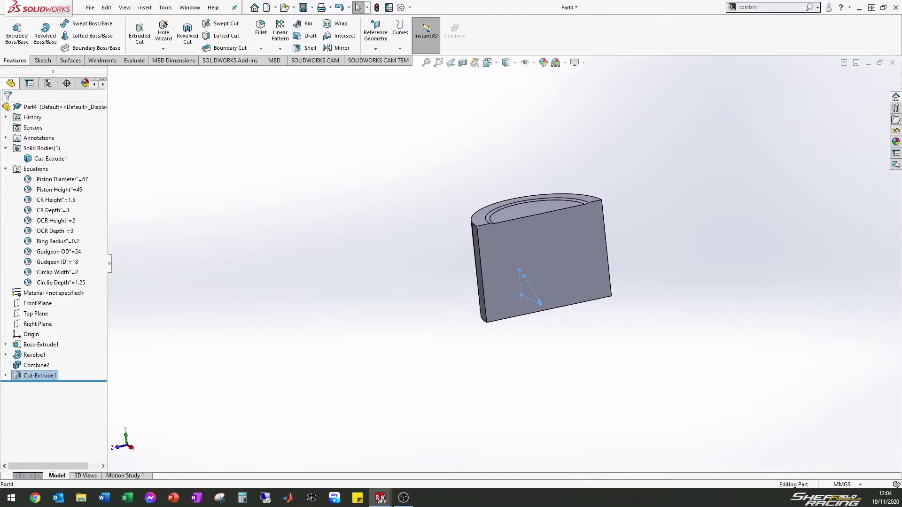
scroll(603, 281, down, 6)
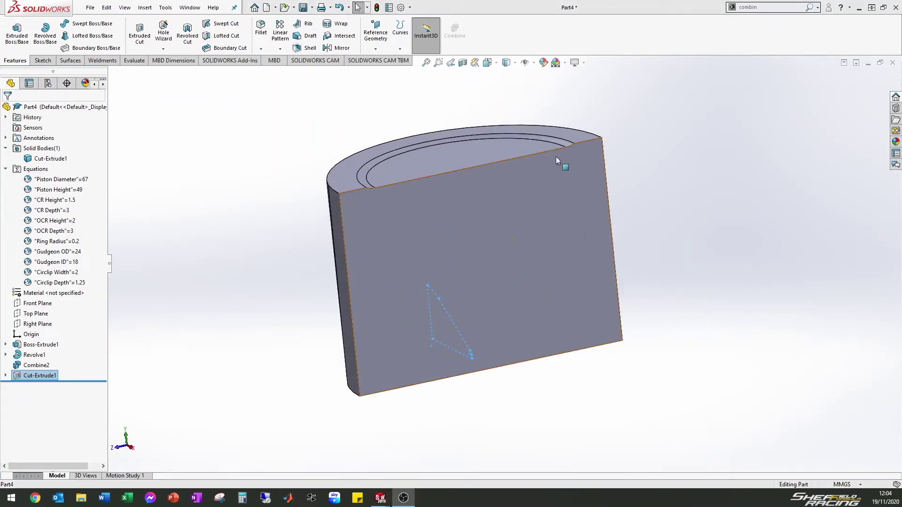
click(588, 155)
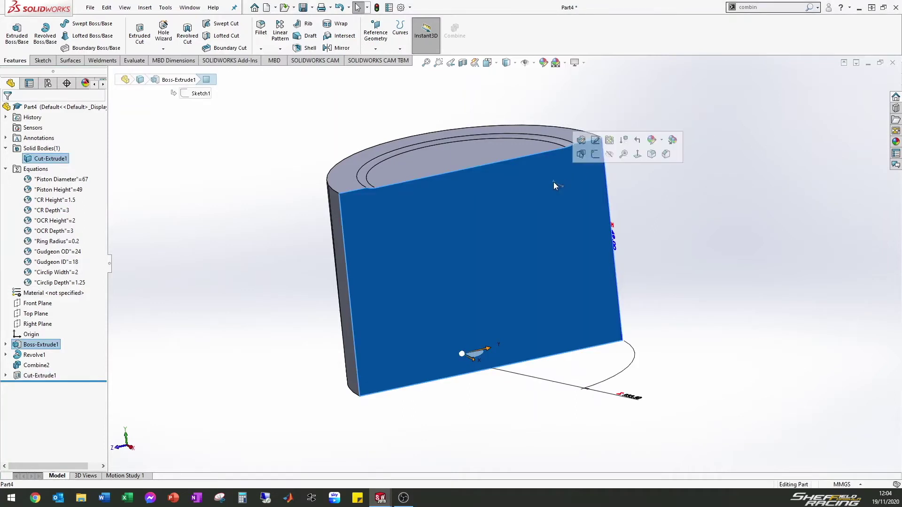
click(595, 140)
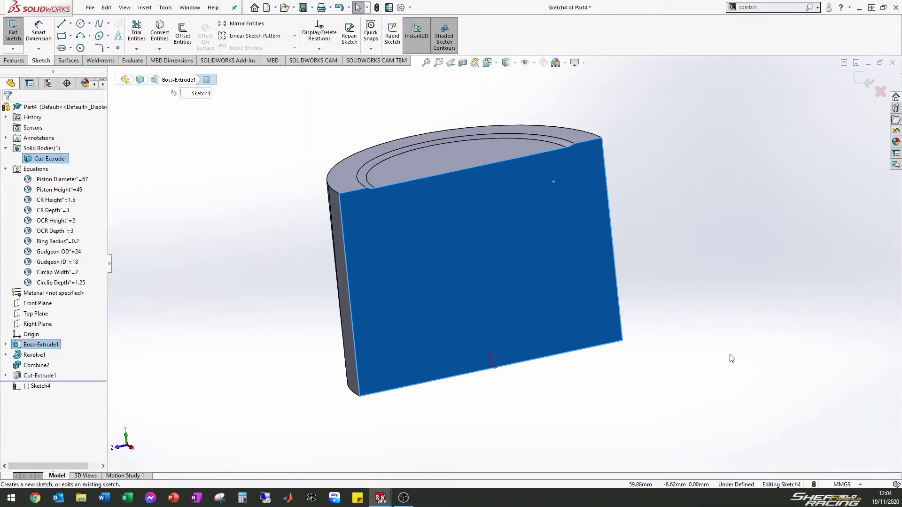
key(ctrl+8)
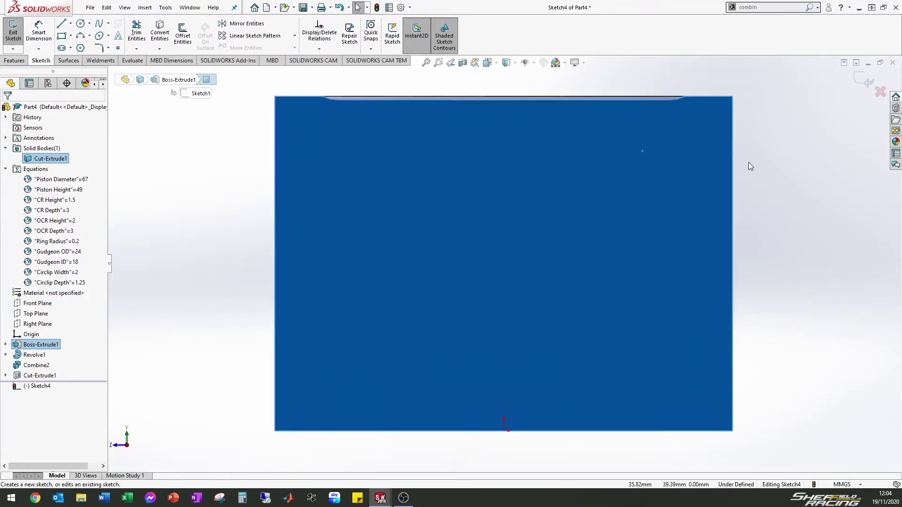
scroll(748, 162, down, 1)
click(767, 166)
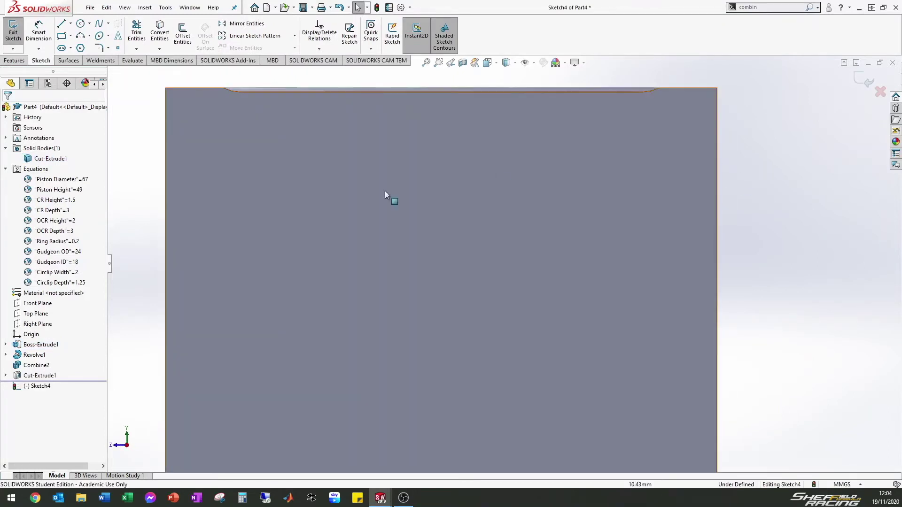
- Sketch two rectangles inward from the flat face's vertical edge near the crown, about 7.5 by 2.4 mm and 8.5 by 3 mm
click(62, 36)
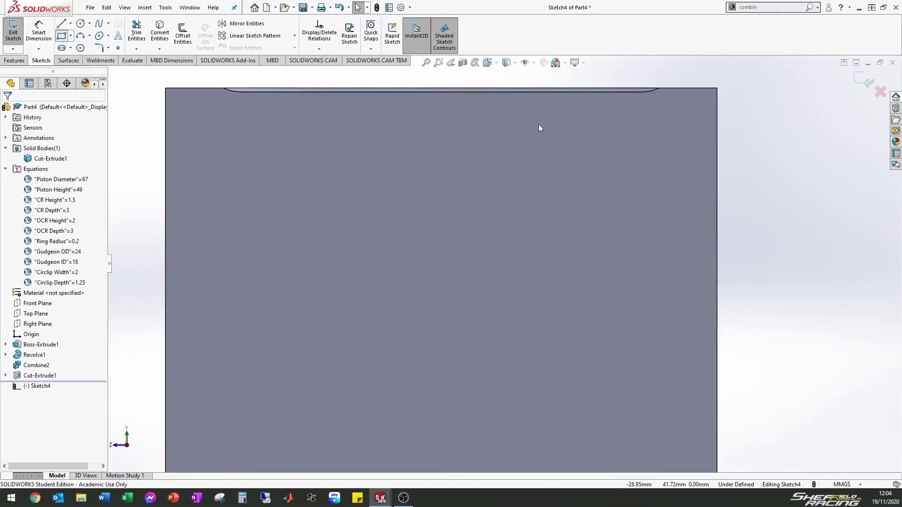
click(718, 123)
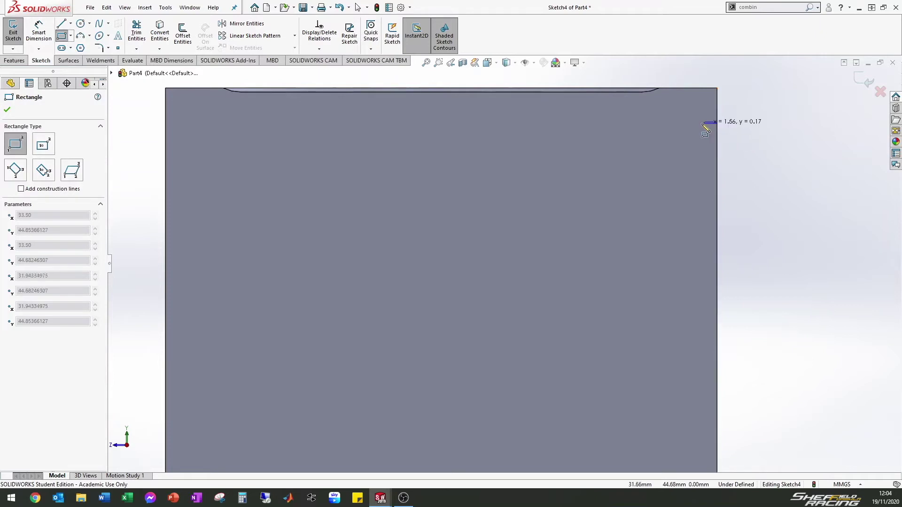
click(656, 141)
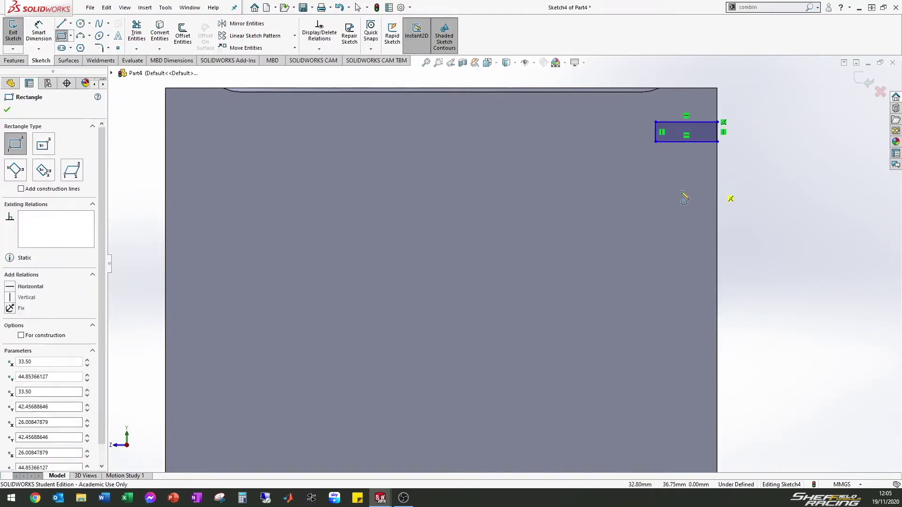
click(718, 186)
click(647, 211)
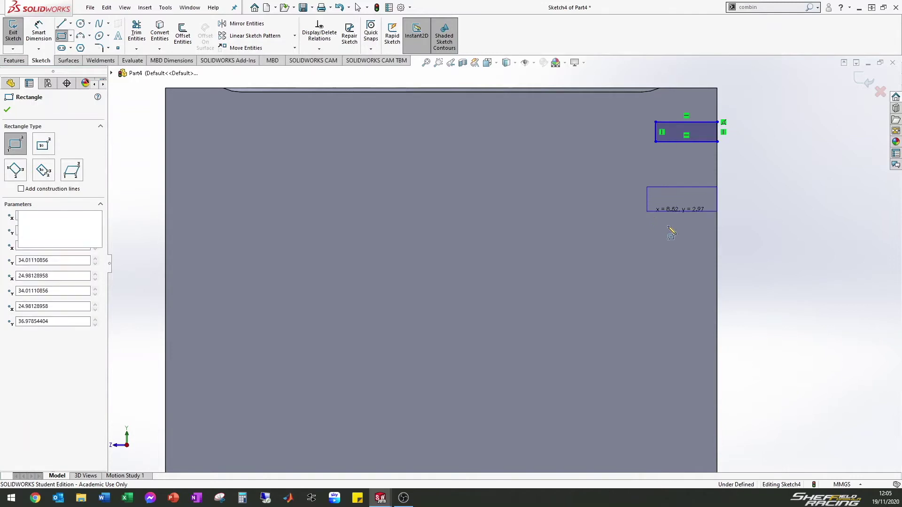
- Sketch a third rectangle, about 6.9 by 3.1 mm, below the other two and just inside the face's vertical edge
click(718, 257)
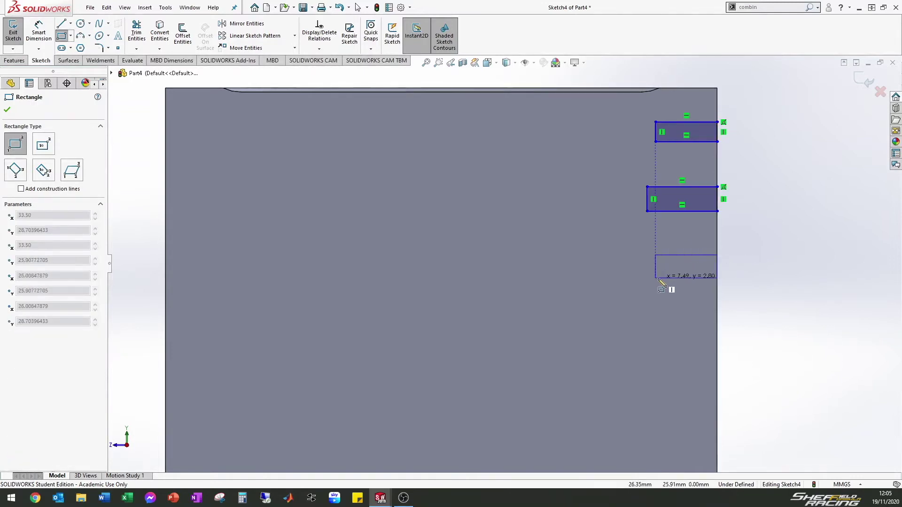
key(Escape)
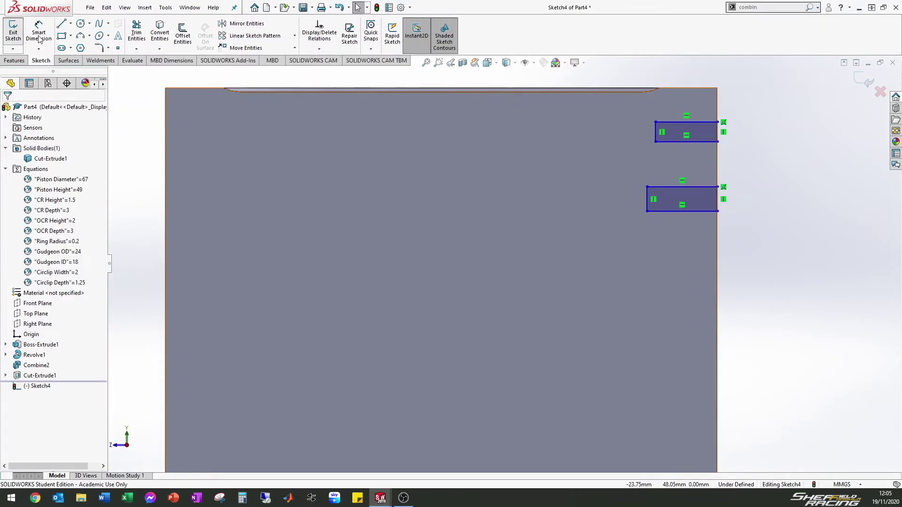
click(64, 36)
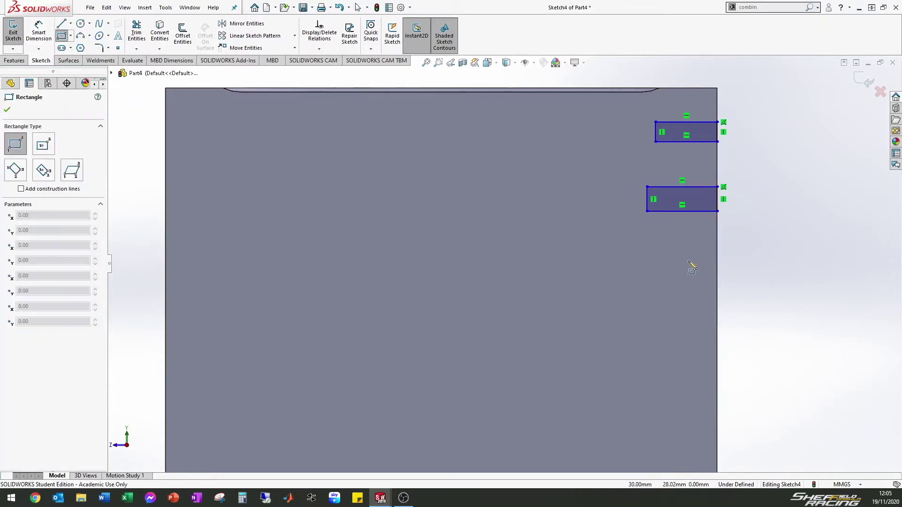
click(632, 285)
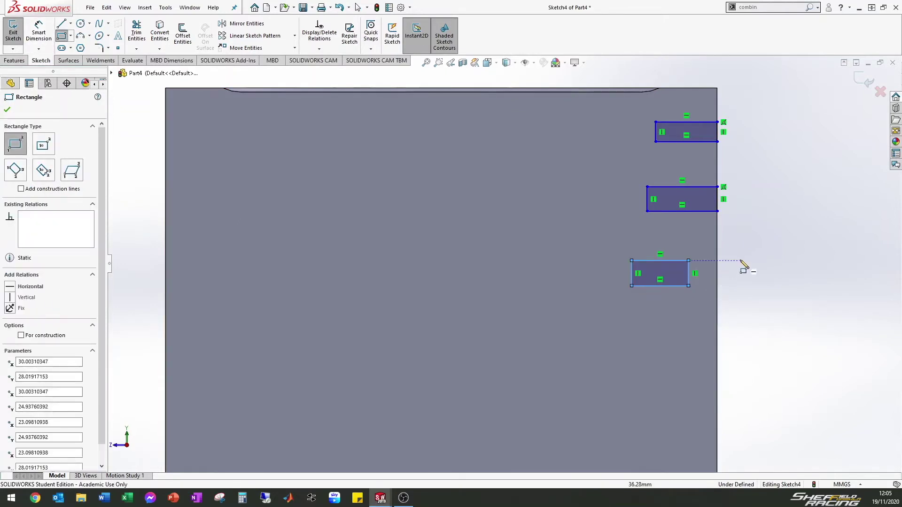
key(Escape)
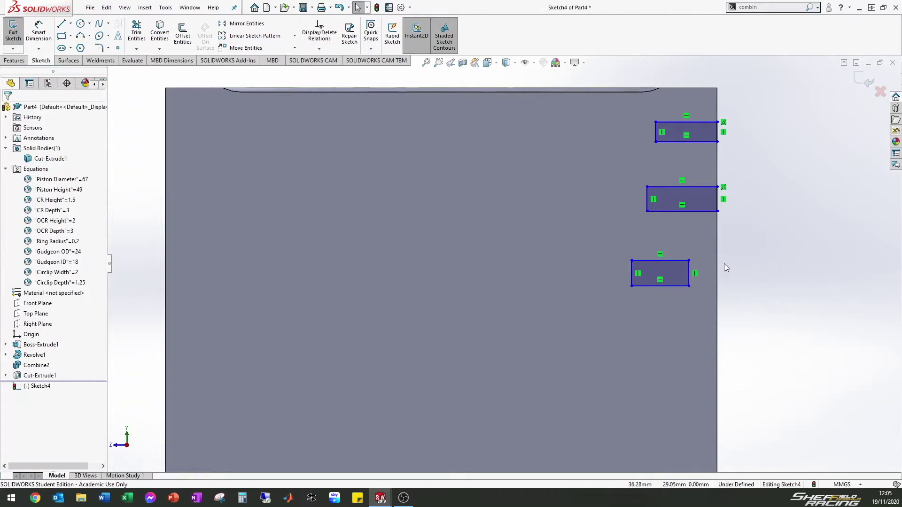
- Make the third rectangle's outer vertical side collinear with the flat face's vertical edge
click(687, 272)
key(Delete)
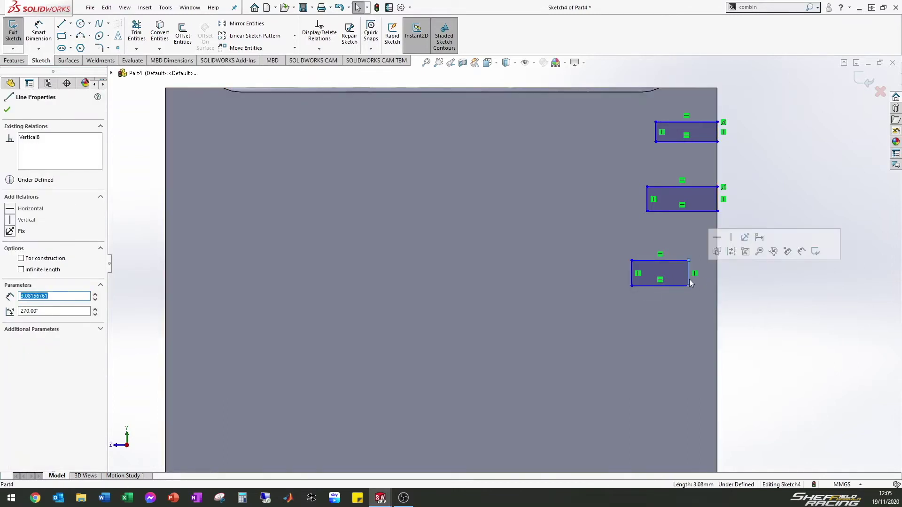
ctrl+click(717, 291)
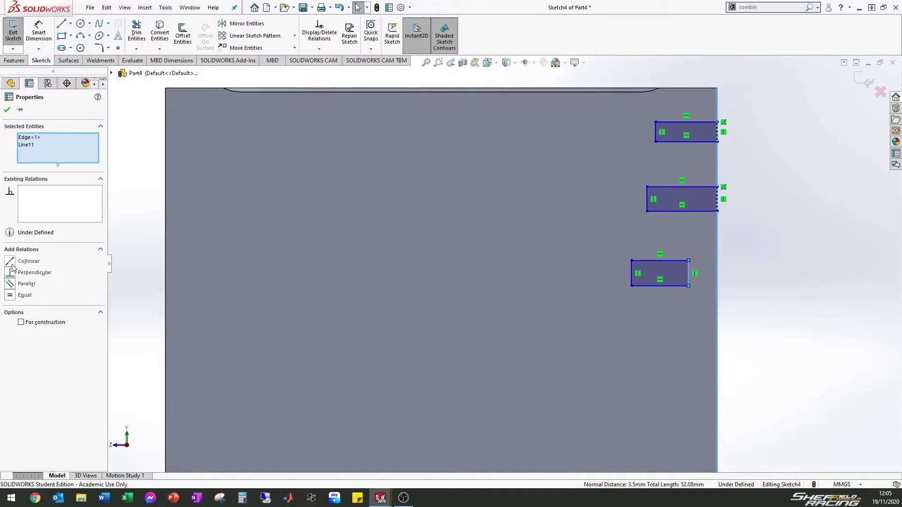
click(10, 262)
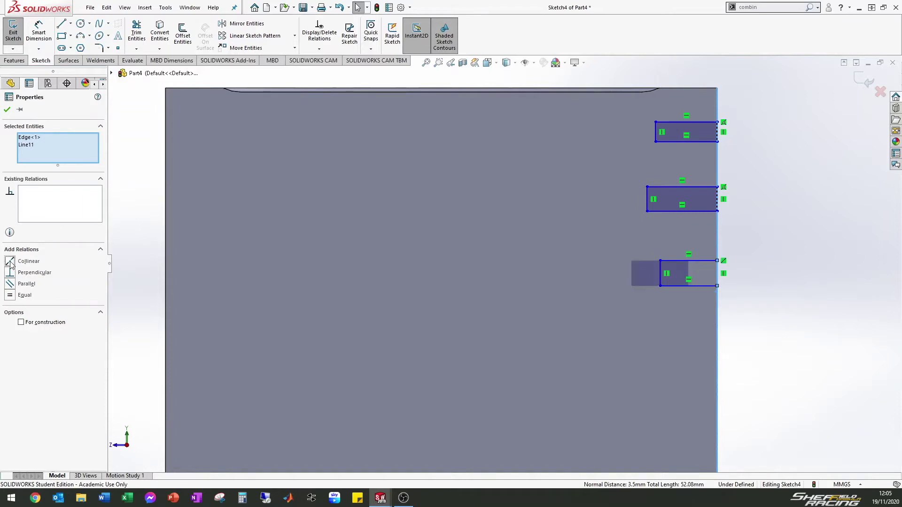
click(7, 111)
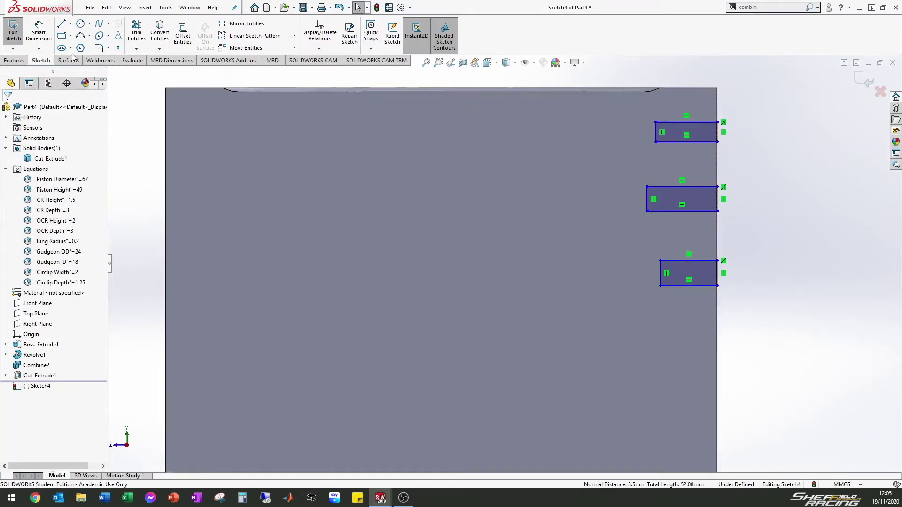
- Dimension the uppermost rectangle's height and link it to the global variable "CR Height"
click(45, 29)
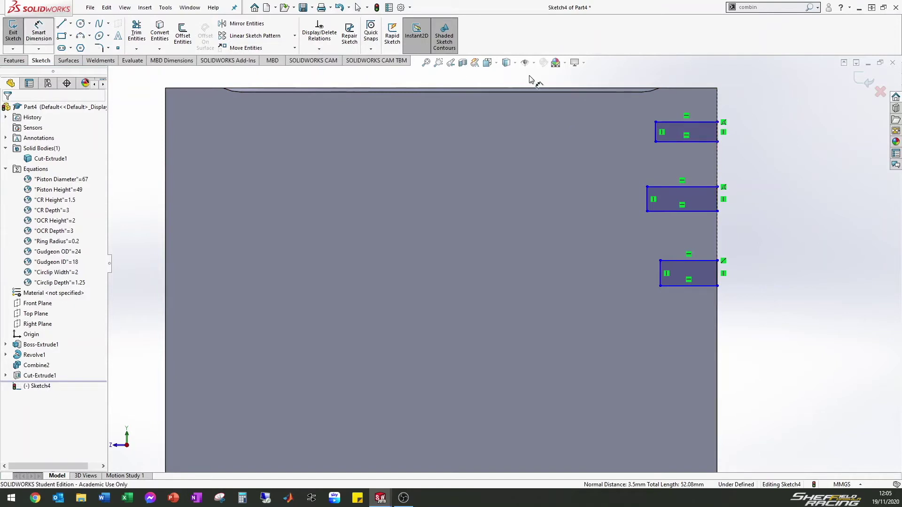
click(707, 141)
click(707, 143)
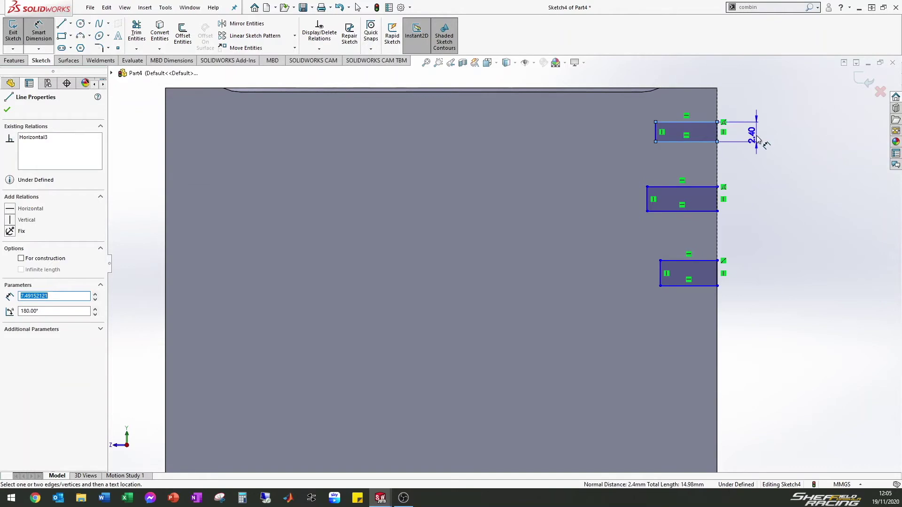
click(757, 137)
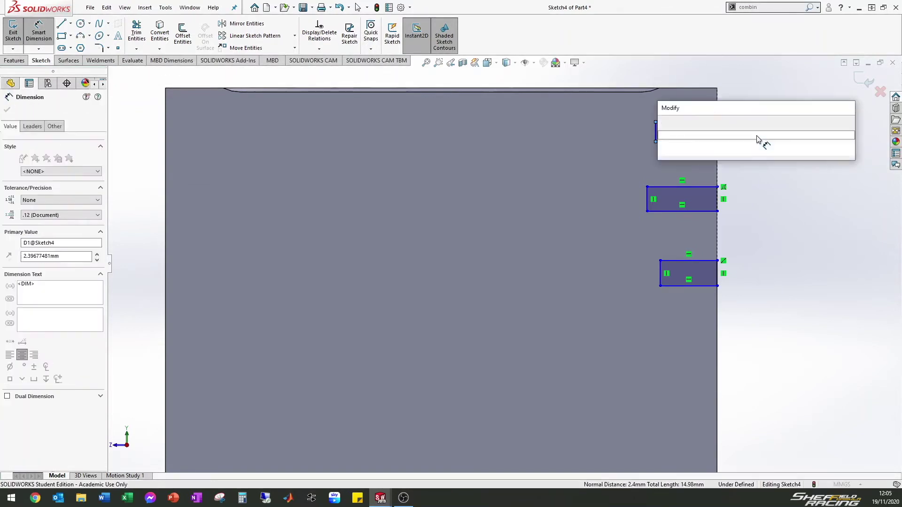
text(=c)
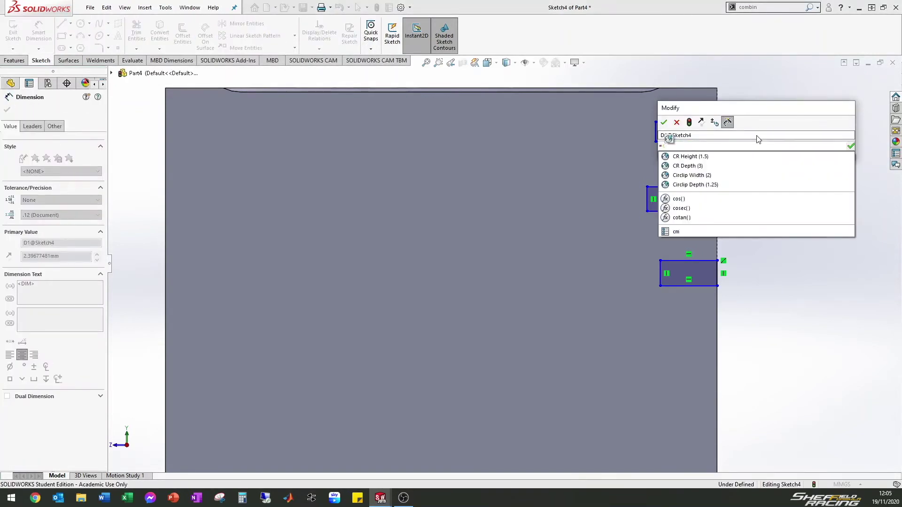
key(Down)
key(Return)
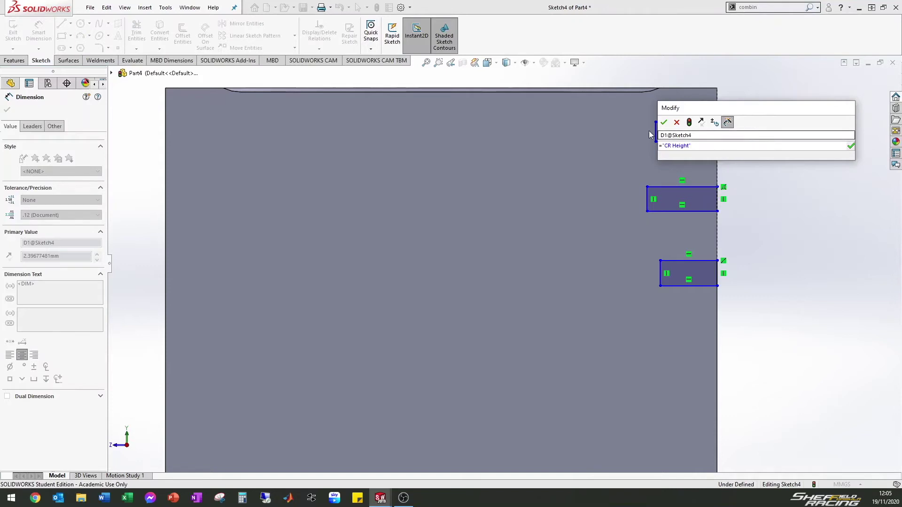
click(663, 122)
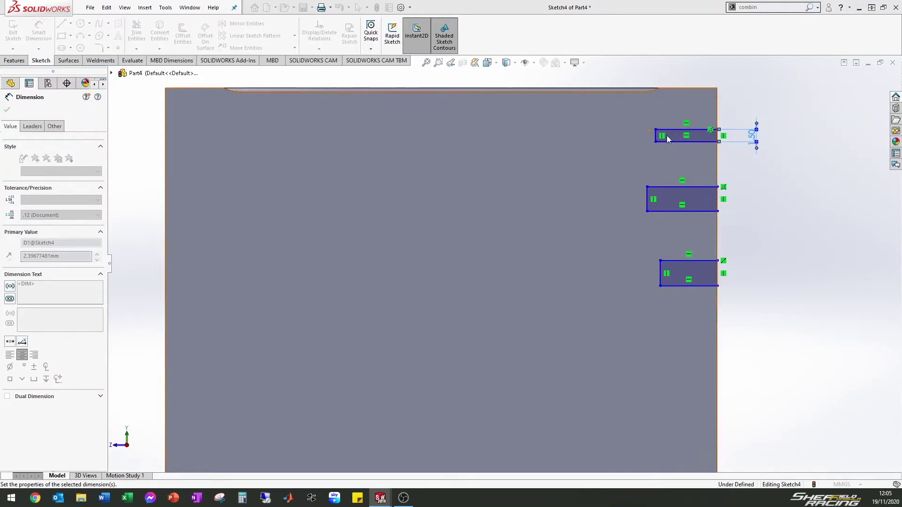
- Dimension the middle rectangle's height and link it to the global variable "CR Height"
click(709, 212)
click(707, 187)
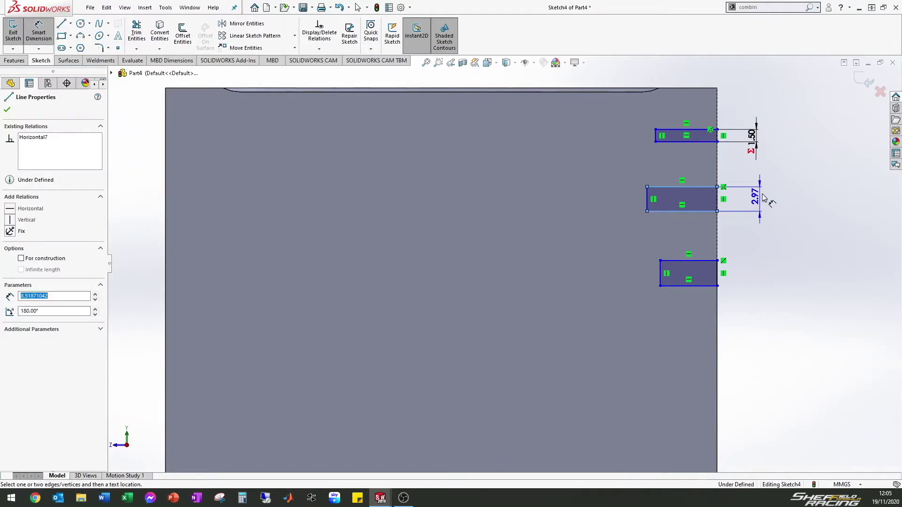
click(763, 198)
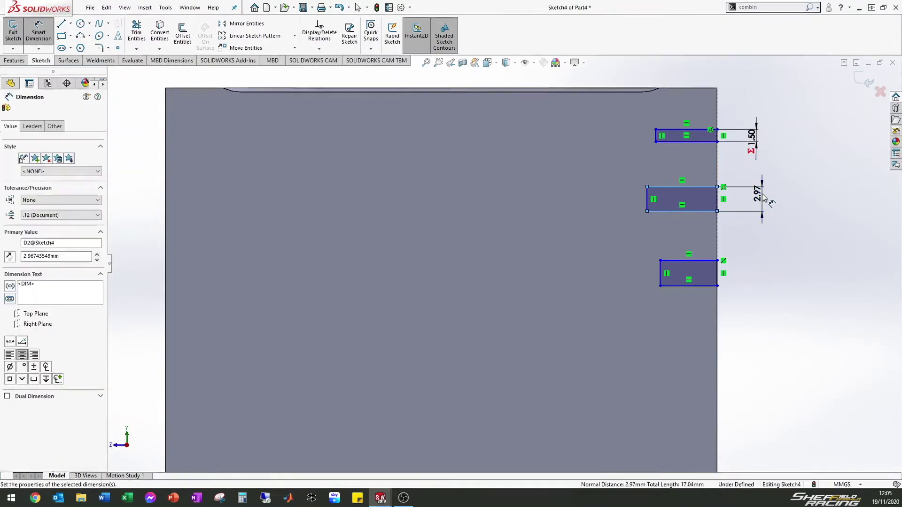
text(=)
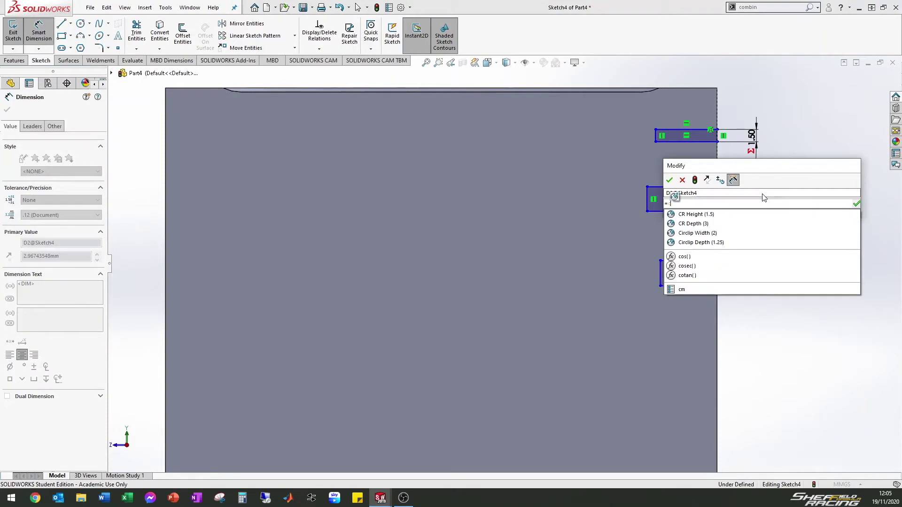
key(Down)
key(Return)
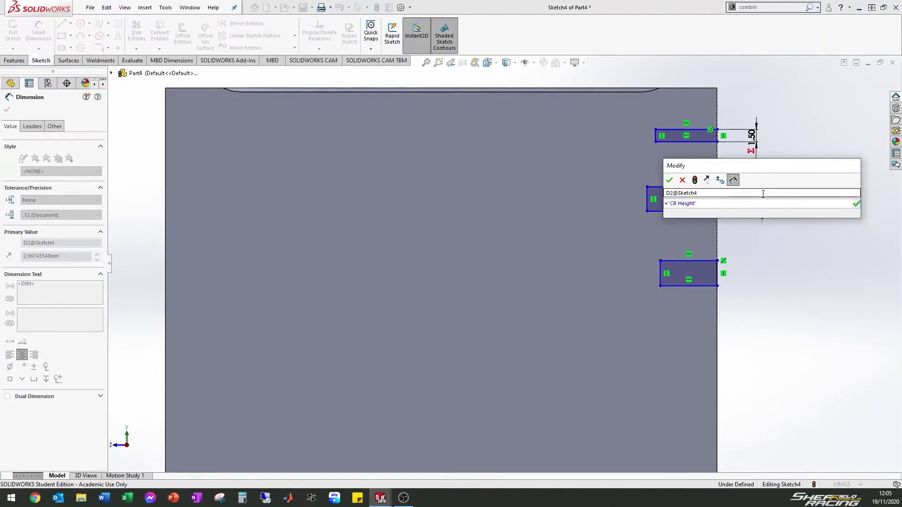
click(669, 181)
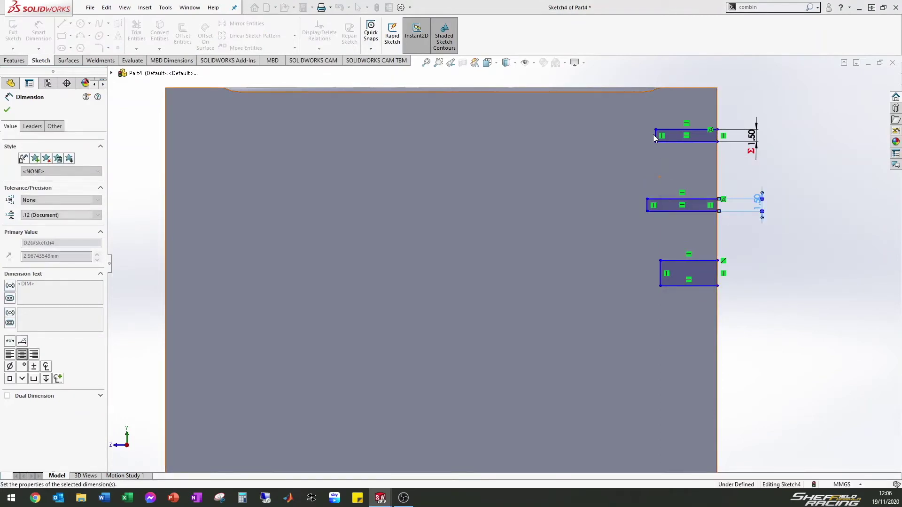
- Dimension the uppermost rectangle's horizontal depth and link it to the global variable "CR Depth"
click(718, 137)
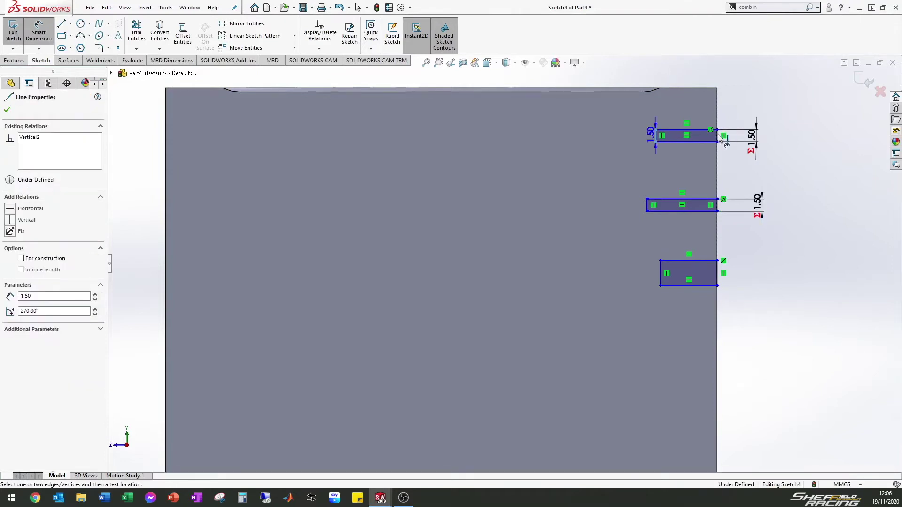
click(769, 108)
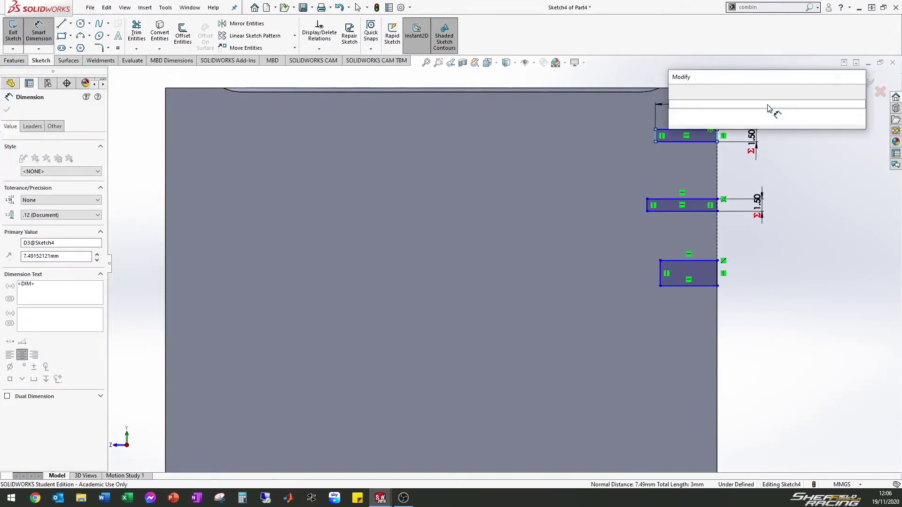
text(=c)
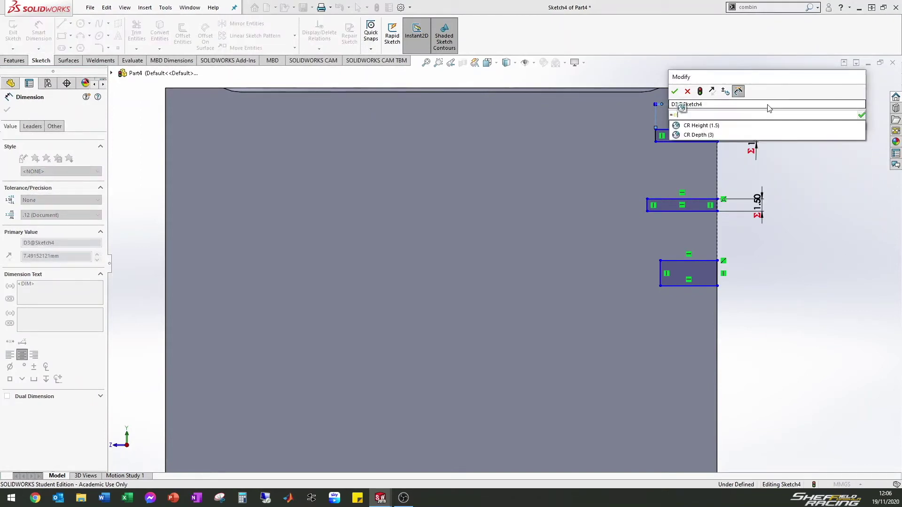
click(728, 135)
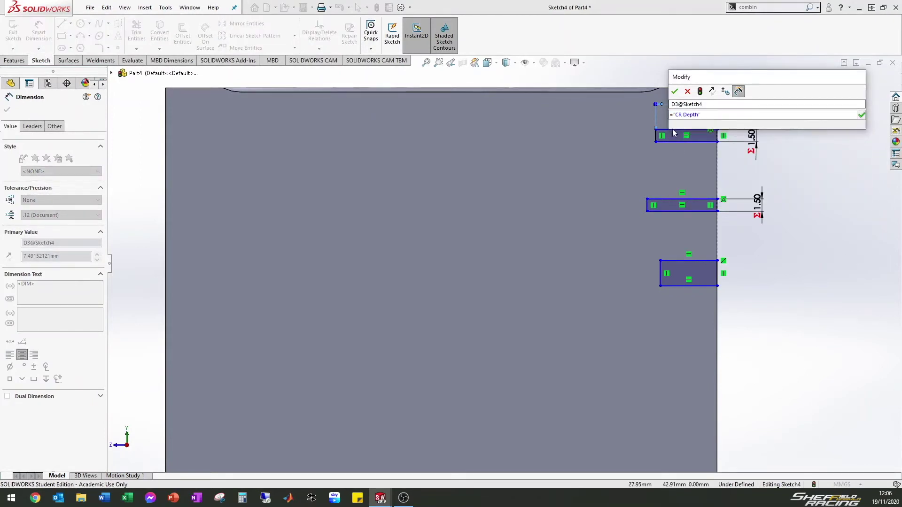
click(675, 92)
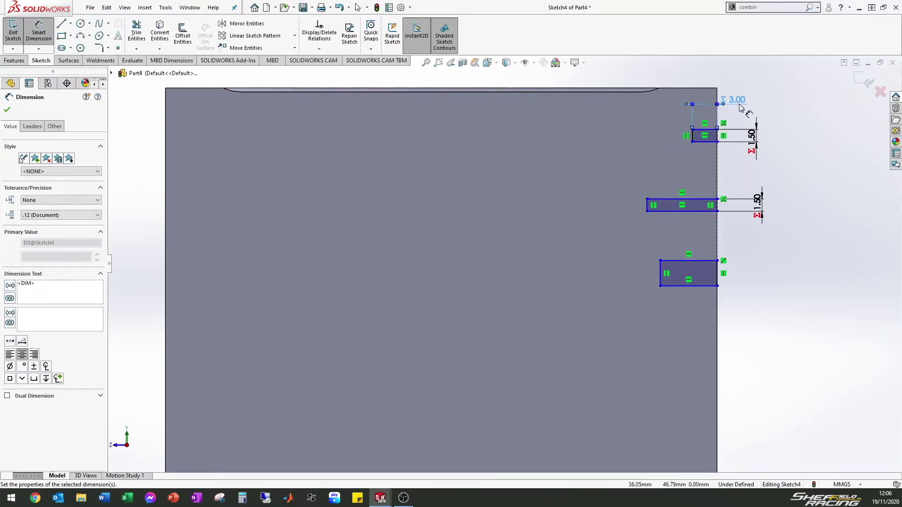
- Dimension the middle rectangle's horizontal depth and set it equal to the uppermost rectangle's depth dimension, "D3@Sketch4"
scroll(695, 168, down, 1)
click(635, 215)
click(719, 214)
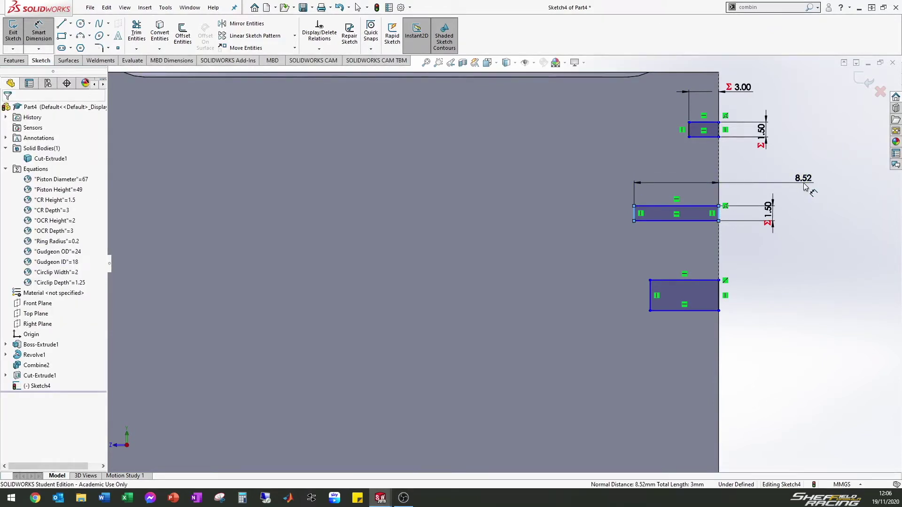
click(804, 186)
text(=)
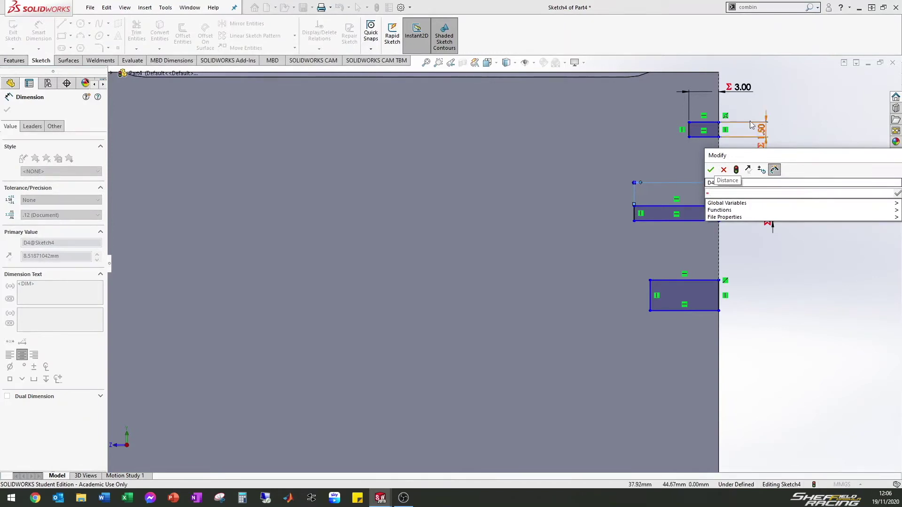
click(742, 90)
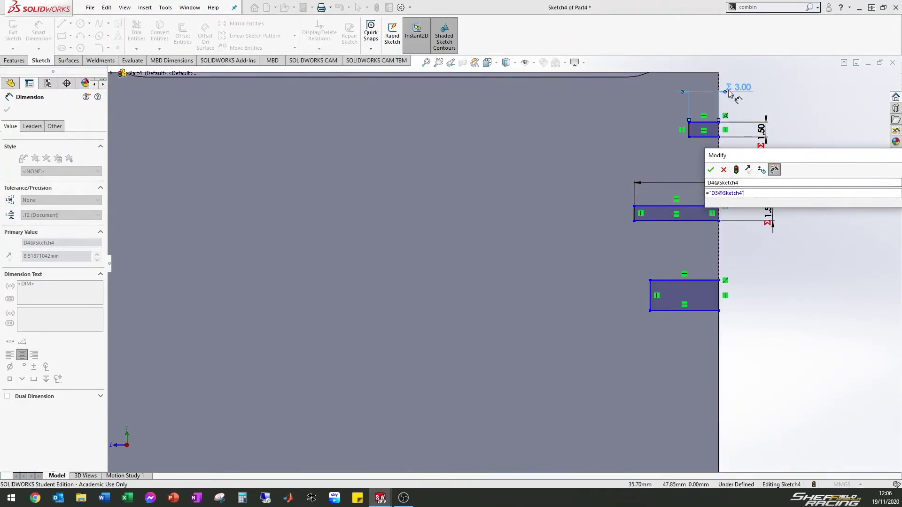
click(712, 170)
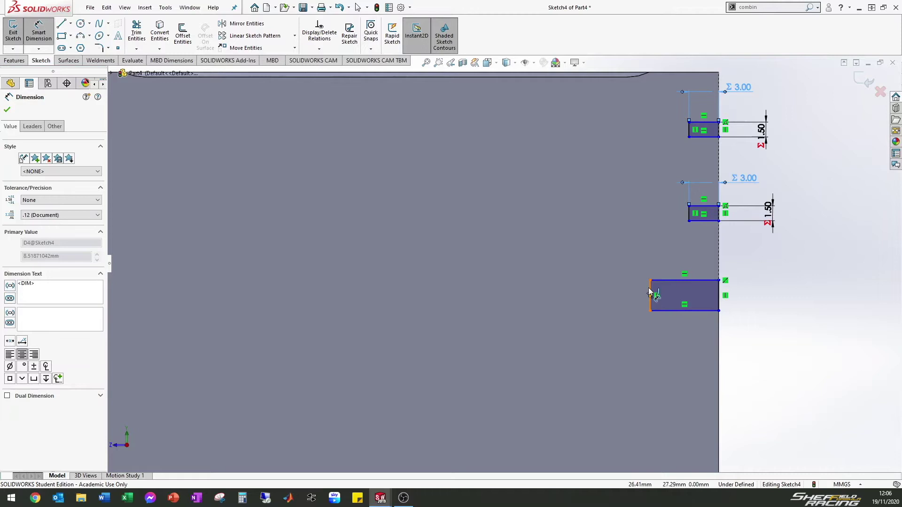
- Dimension the lowest rectangle's horizontal depth and link it to the global variable "OCR Depth"
click(716, 288)
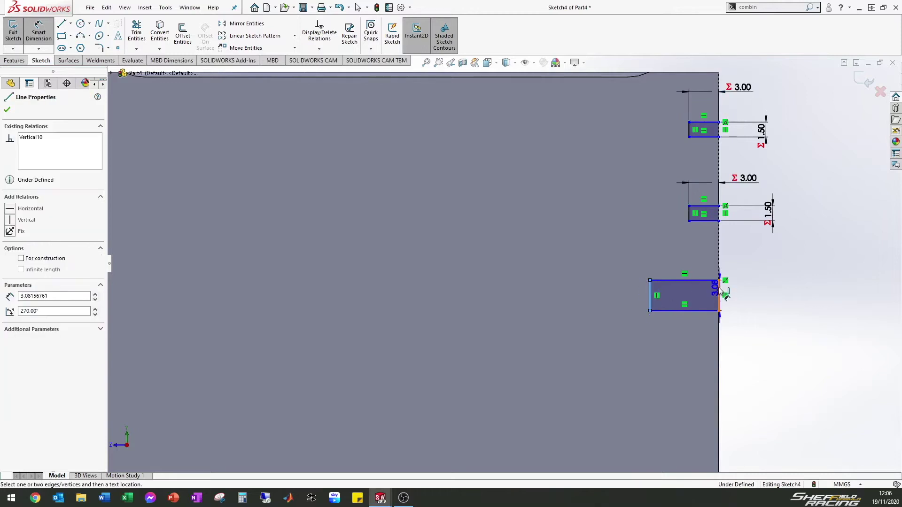
click(772, 337)
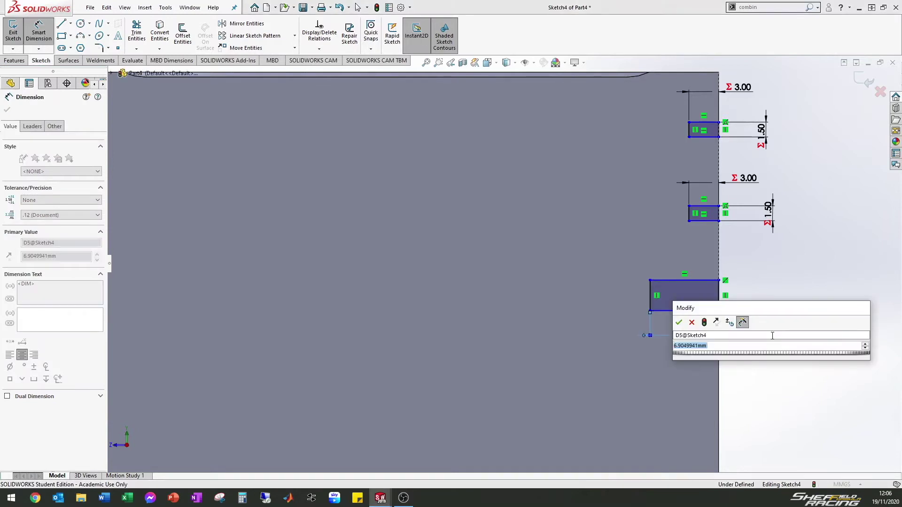
text(=pc)
key(BackSpace)
key(BackSpace)
text(oc)
text(e)
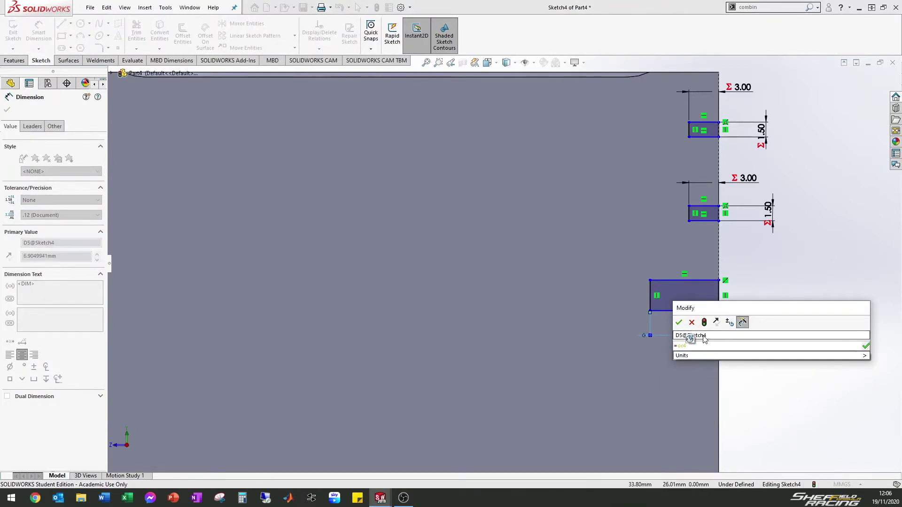
click(719, 366)
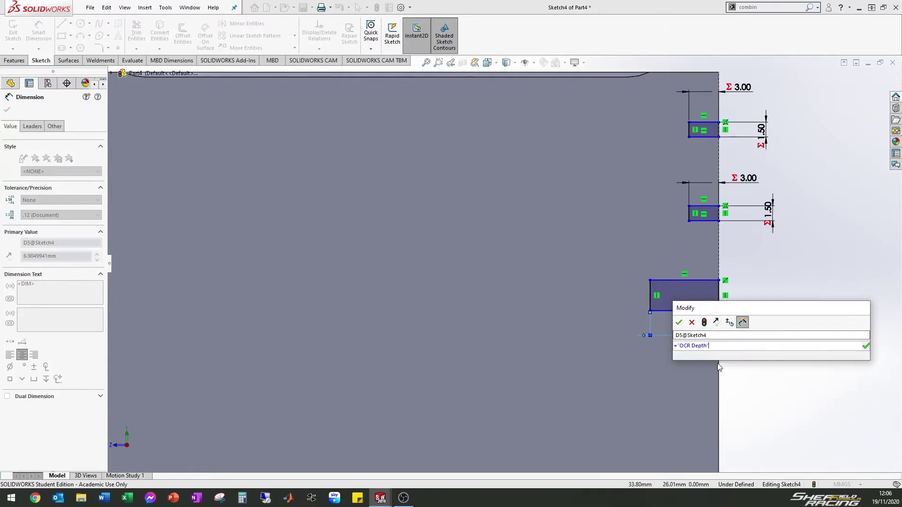
click(678, 322)
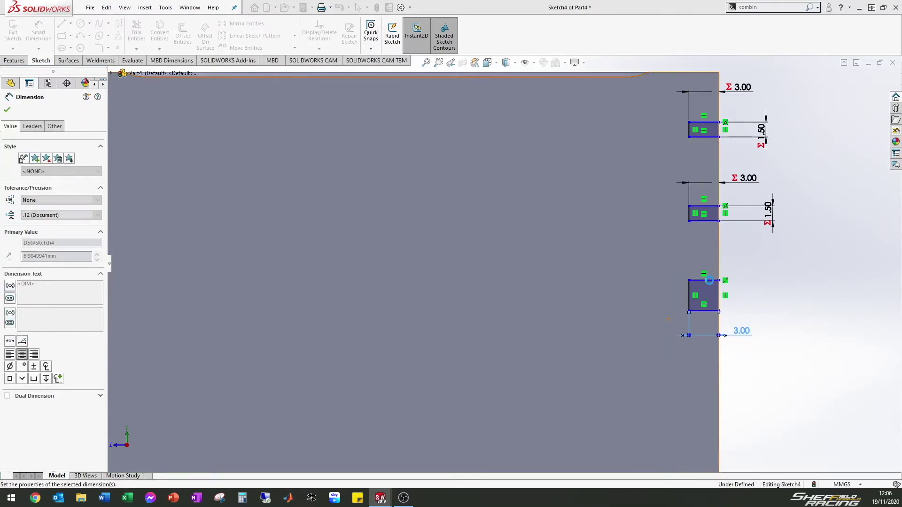
- Dimension the lowest rectangle's height, link it to the global variable "OCR Height", and move the rectangle up closer to the middle one
click(713, 311)
click(712, 280)
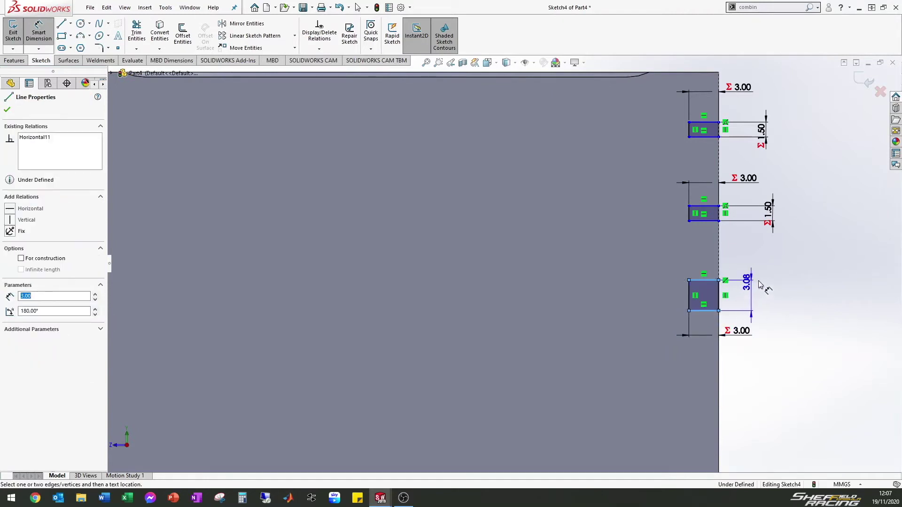
click(759, 283)
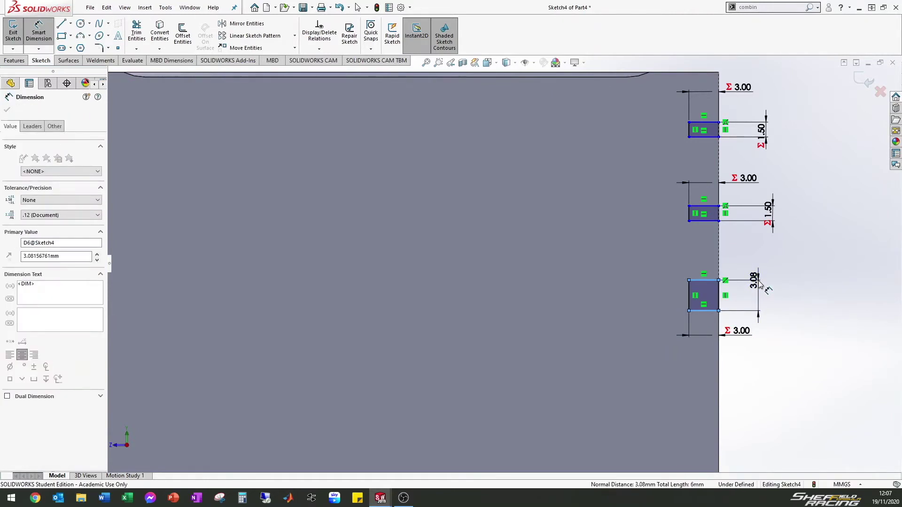
text(="oc)
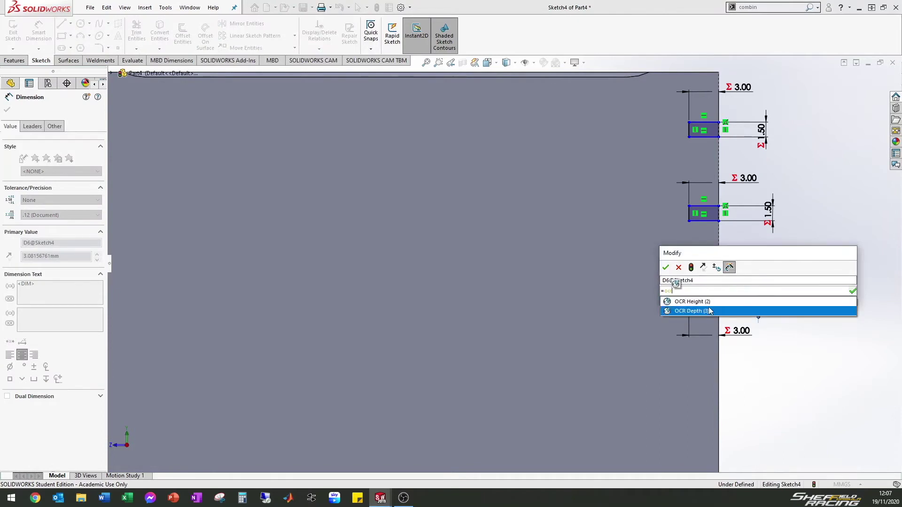
click(702, 299)
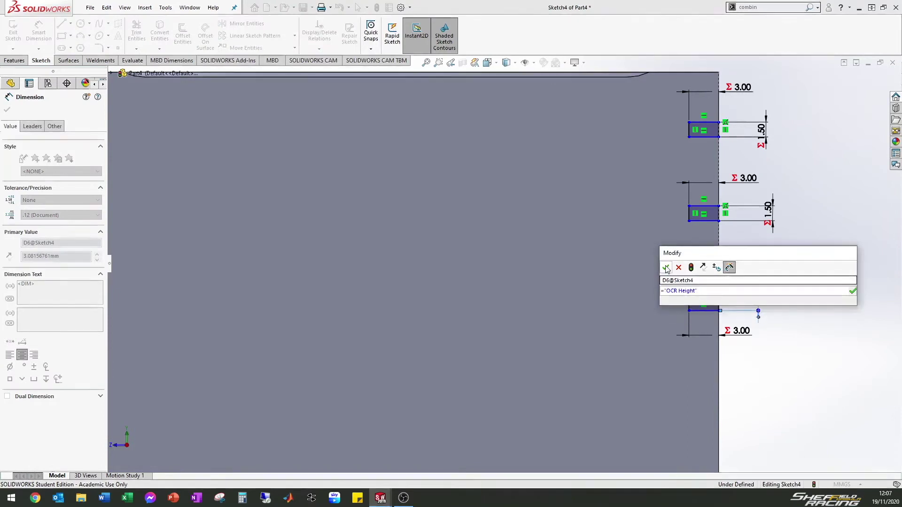
key(Return)
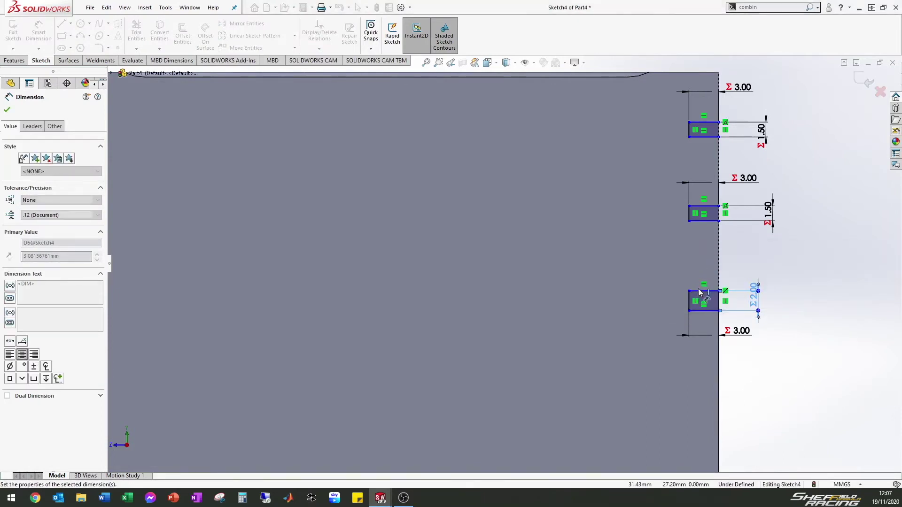
key(Escape)
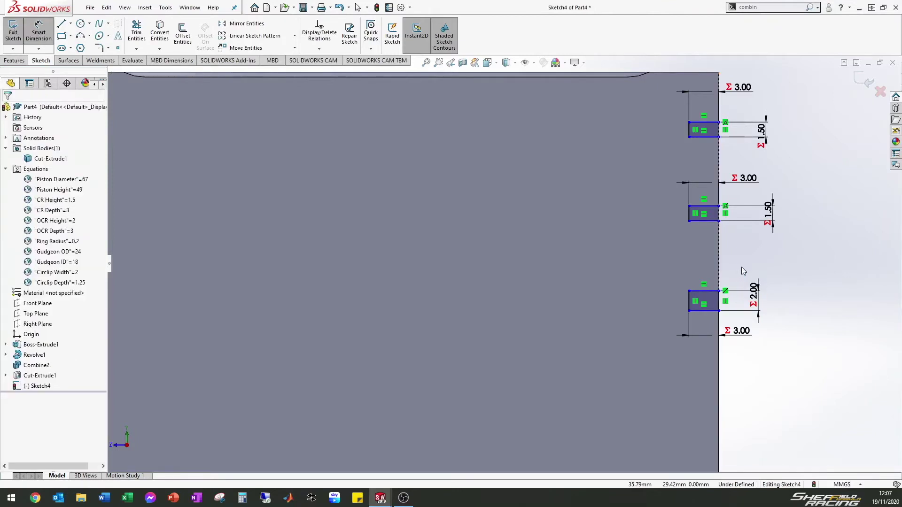
key(Escape)
drag(697, 293, 696, 262)
click(821, 158)
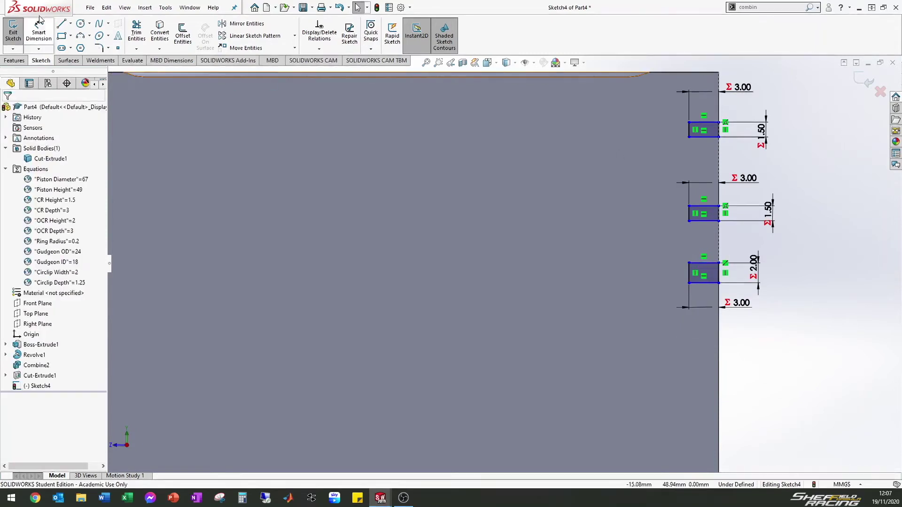
- Dimension the distance from the piston's top edge to the uppermost rectangle's upper line as 3 mm
click(39, 32)
click(704, 75)
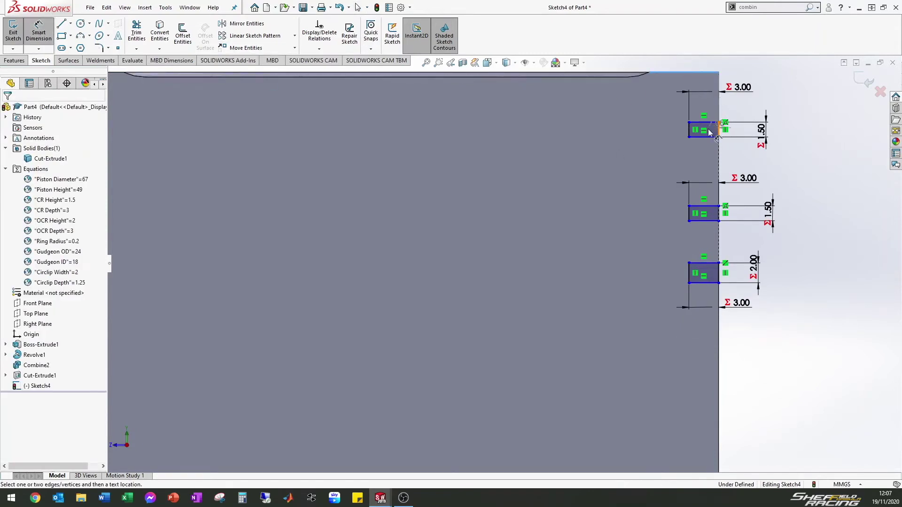
click(698, 123)
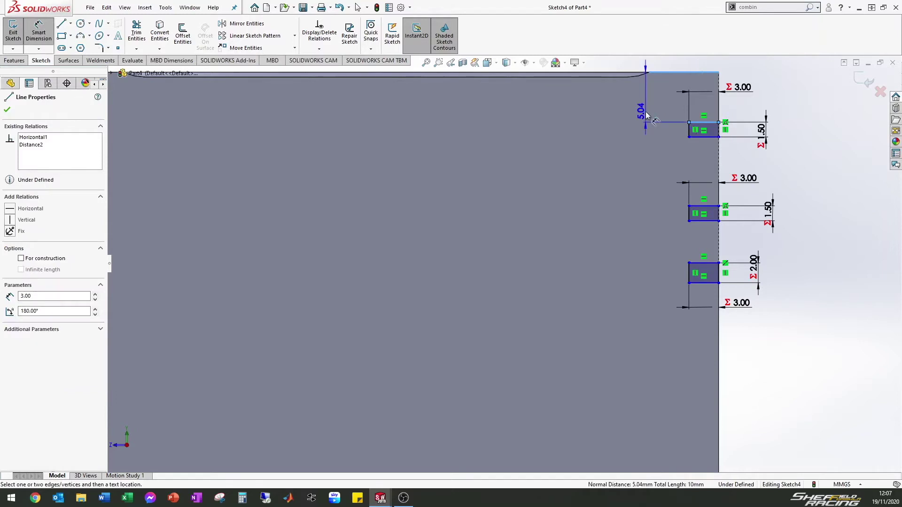
click(646, 116)
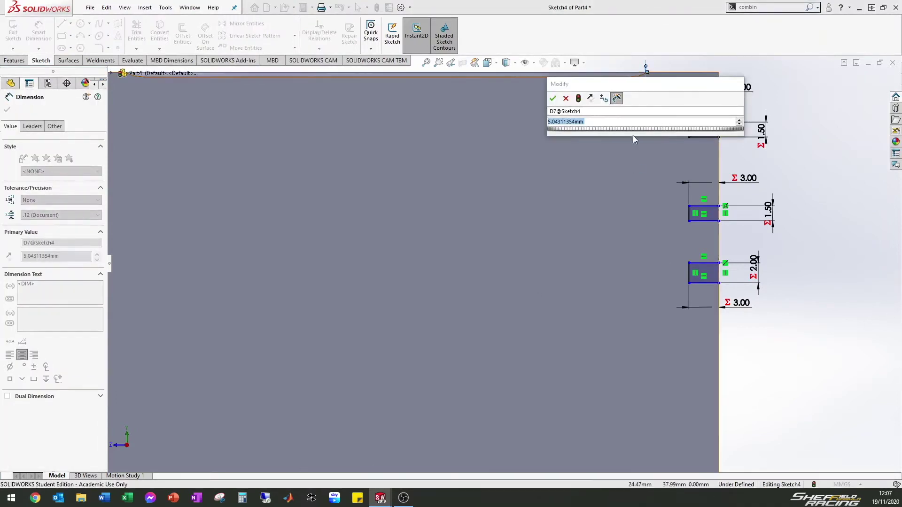
click(593, 121)
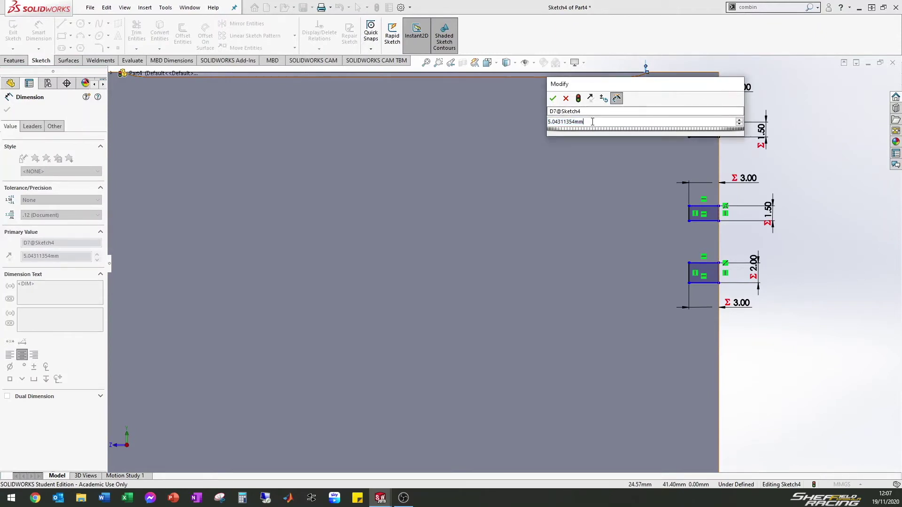
click(554, 99)
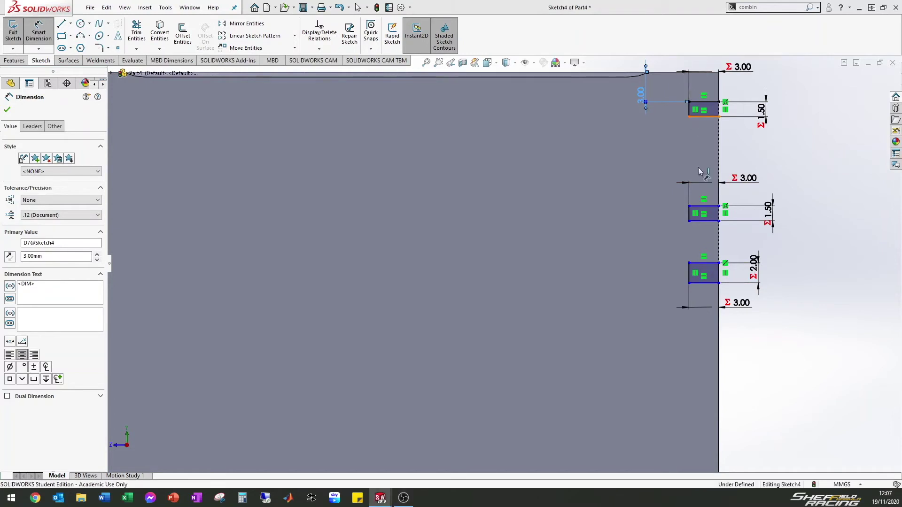
- Dimension the vertical gap between the uppermost and middle rectangles as 2 mm
click(700, 206)
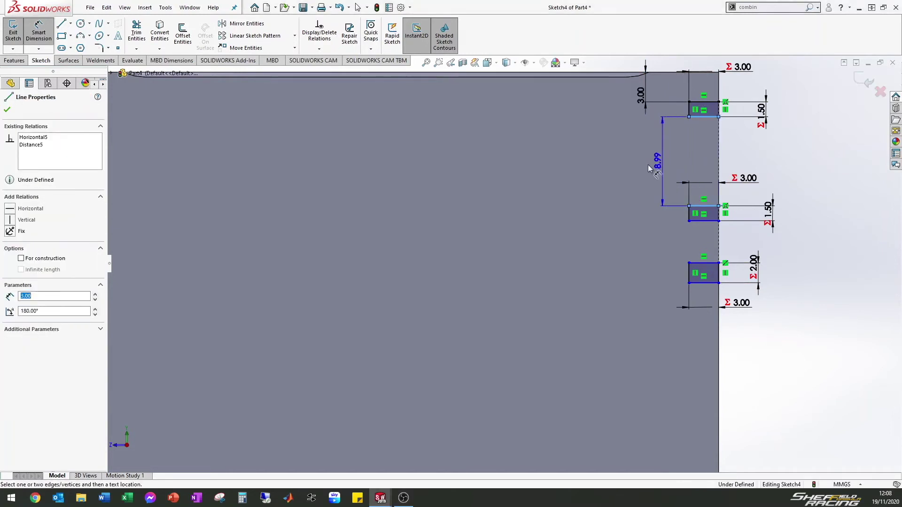
click(640, 180)
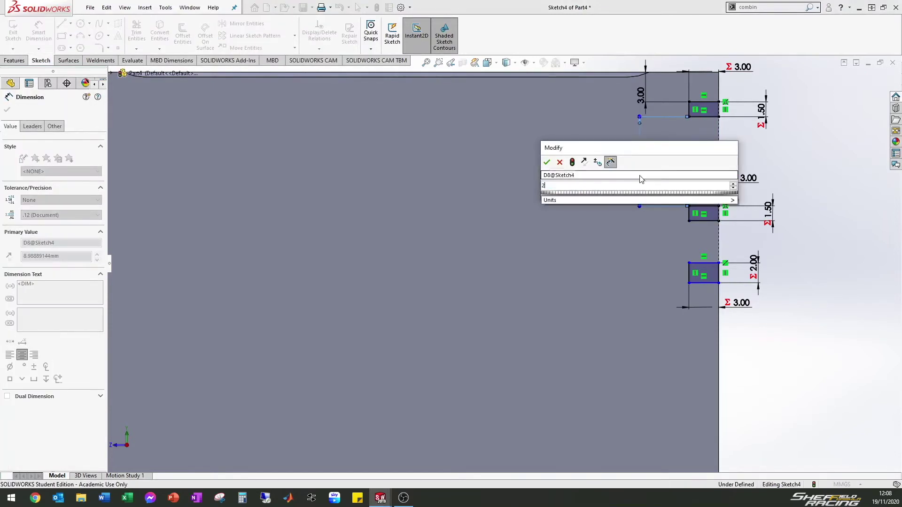
key(Return)
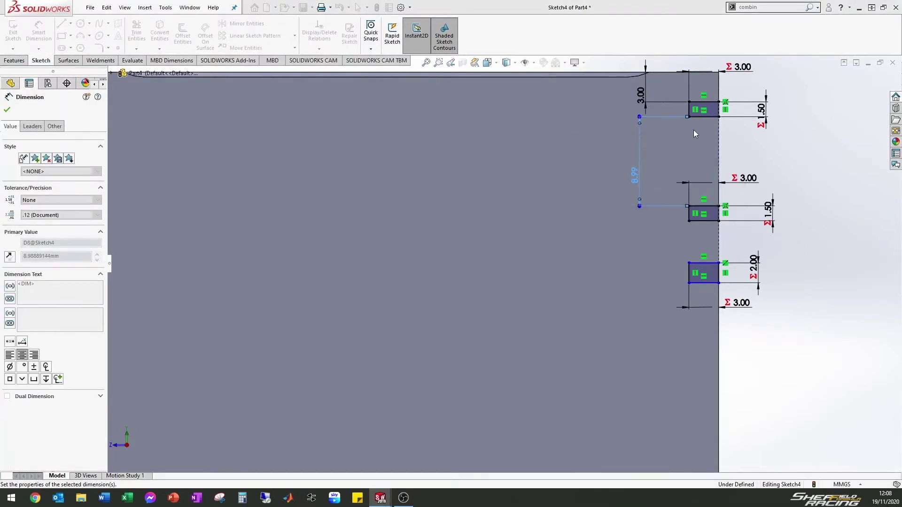
text(2)
key(Return)
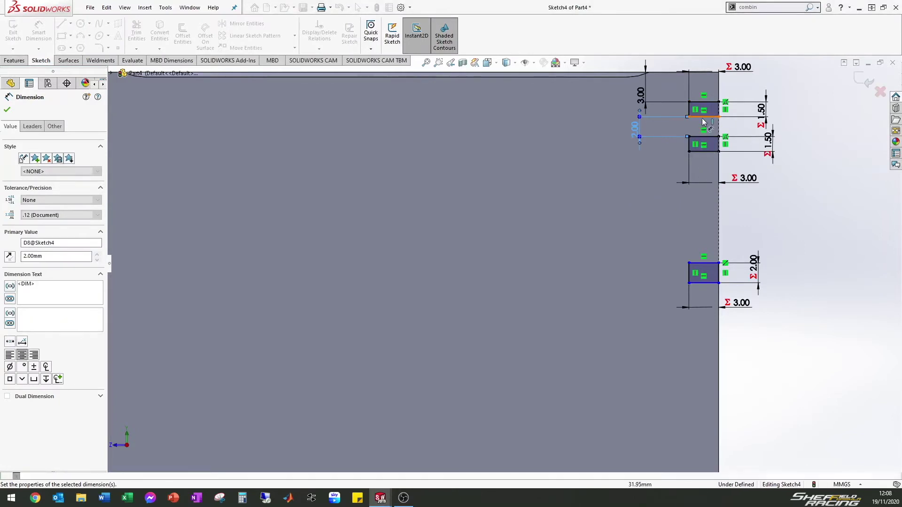
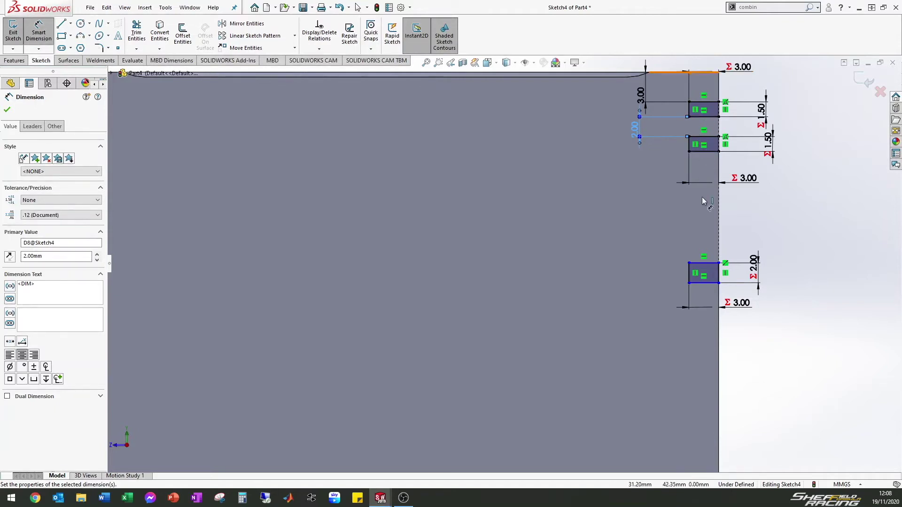
- Dimension the vertical gap between the middle and lowest rectangles as 3 mm
click(700, 263)
click(702, 152)
click(640, 201)
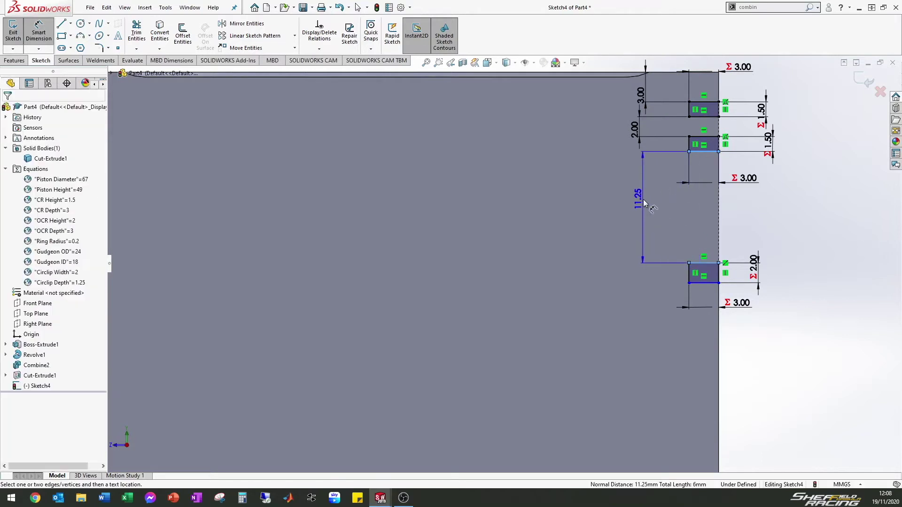
double_click(644, 203)
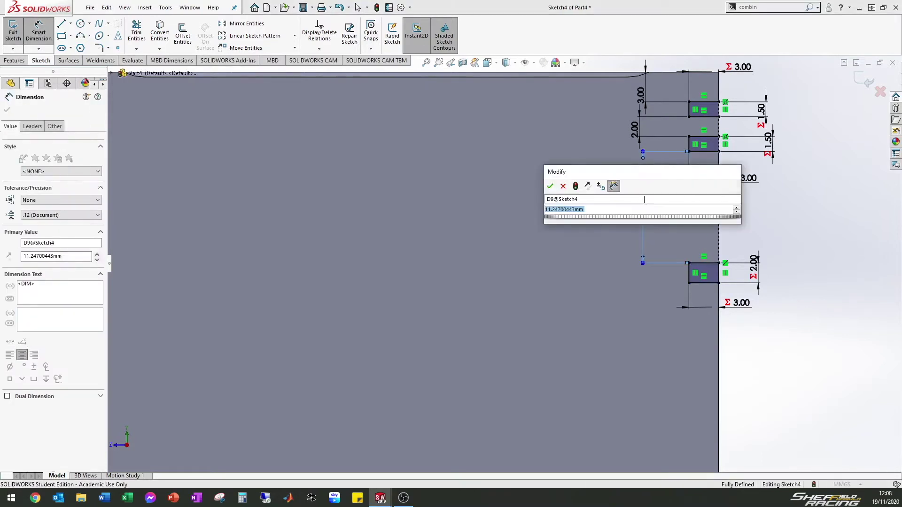
text(3)
key(Return)
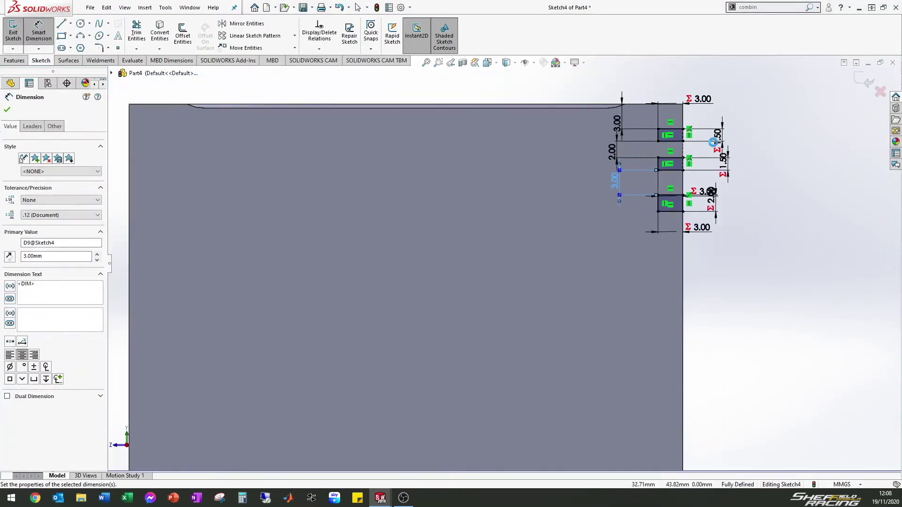
- Apply 0.1 mm sketch fillets to the two inner corners of each of the three ring groove rectangles
scroll(643, 182, down, 2)
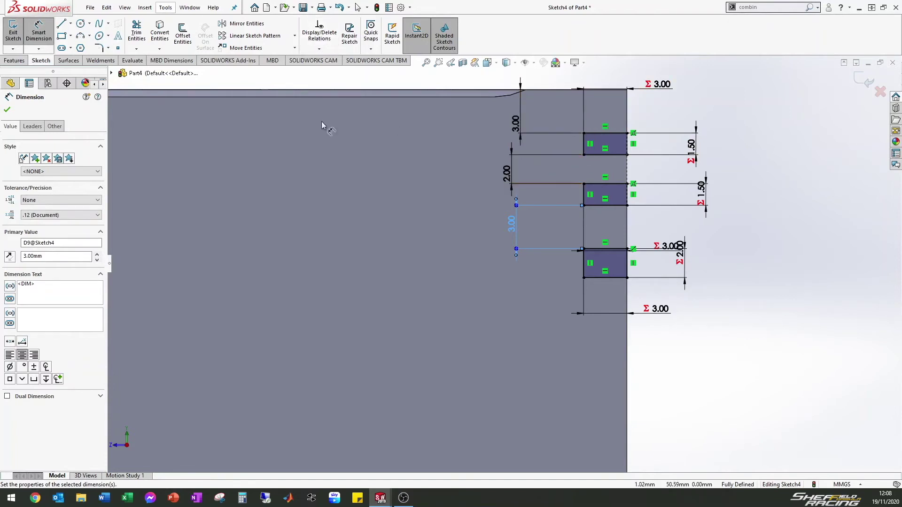
click(99, 48)
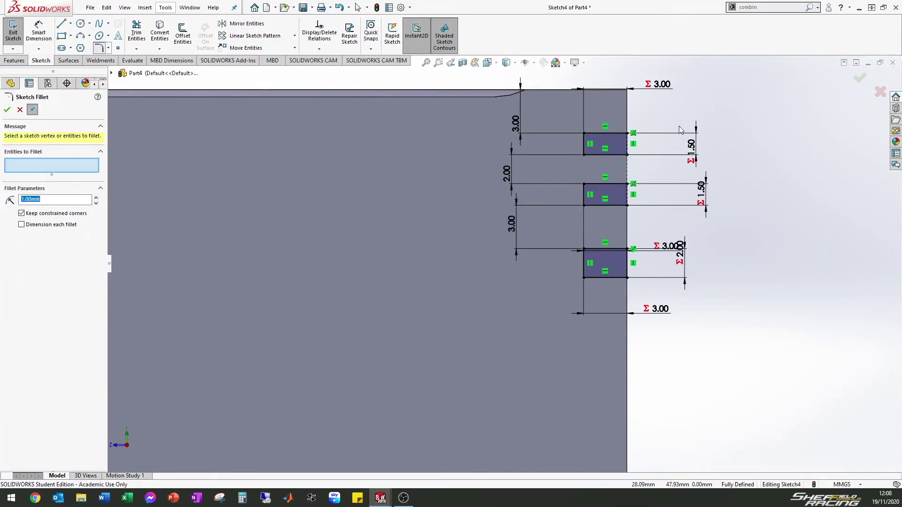
click(584, 134)
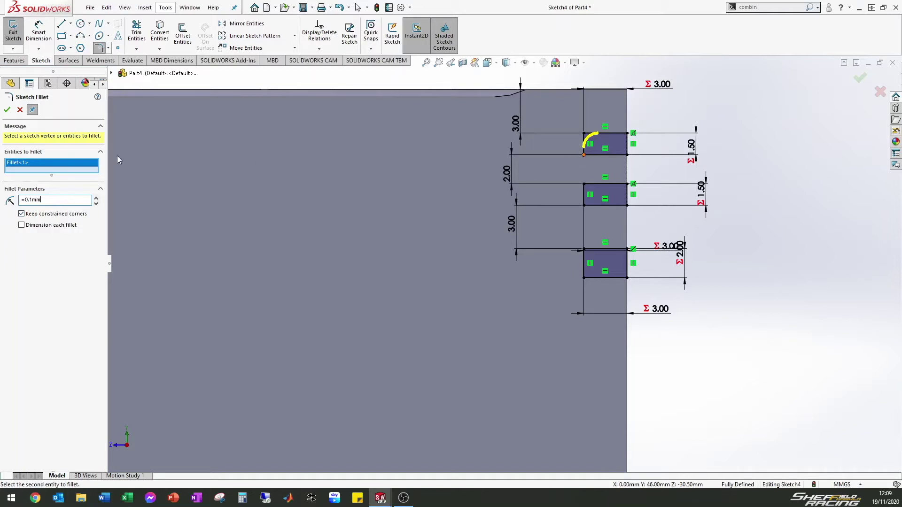
double_click(50, 200)
text(0.1)
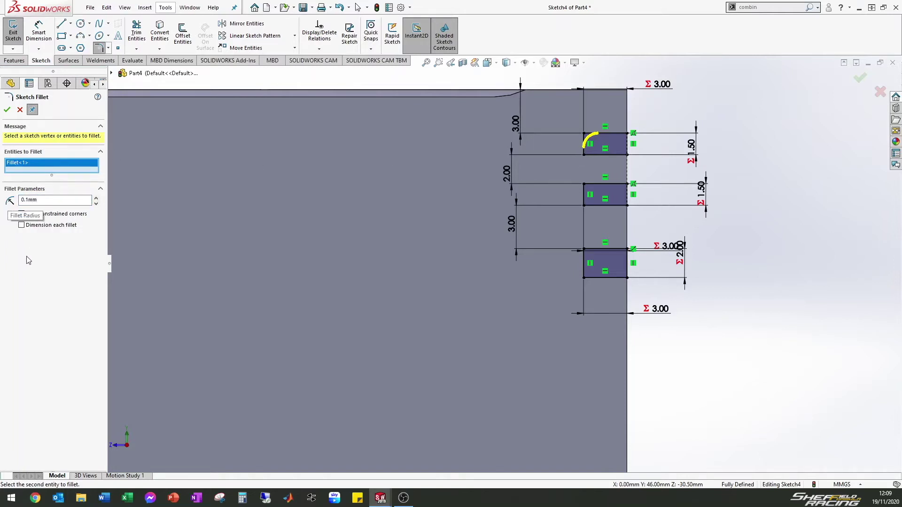
click(584, 155)
click(584, 184)
click(584, 205)
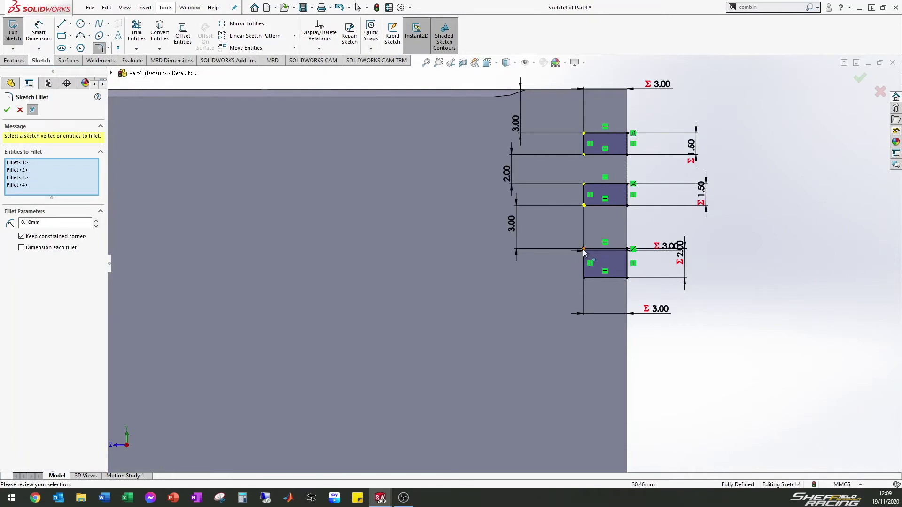
click(584, 249)
click(584, 279)
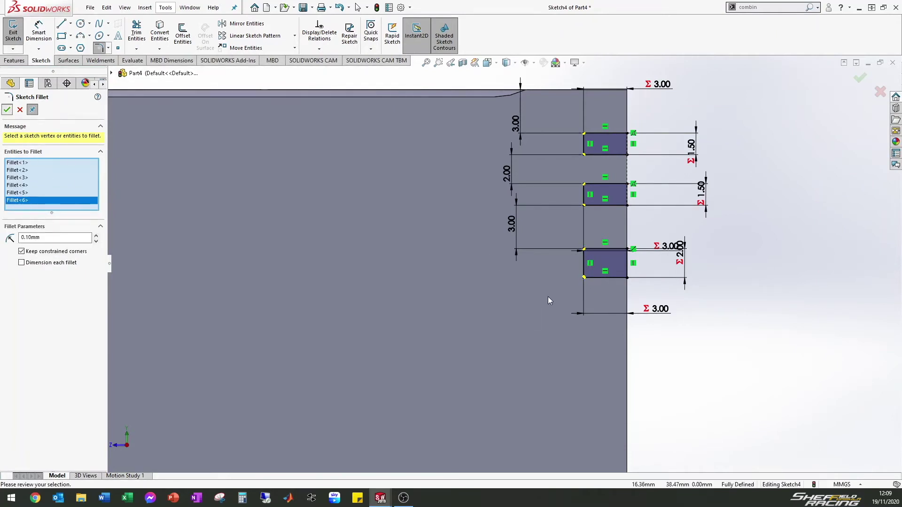
key(Return)
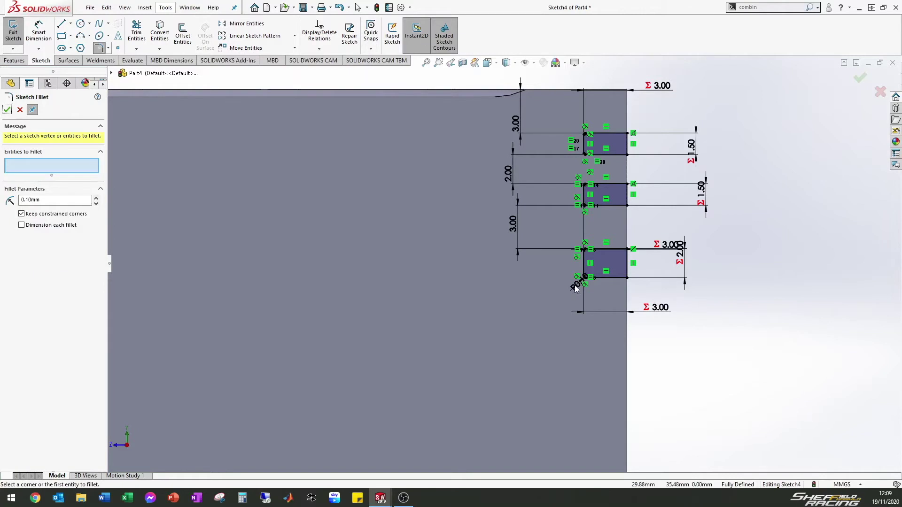
click(7, 110)
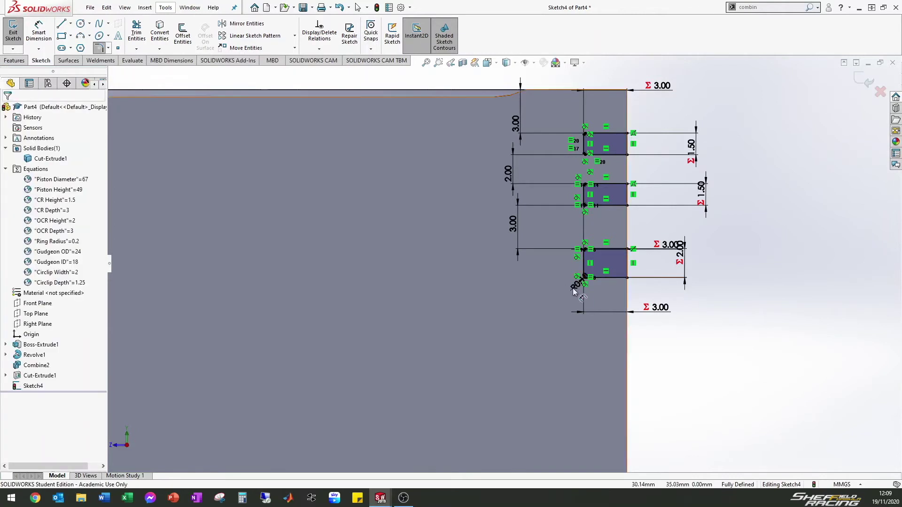
key(Escape)
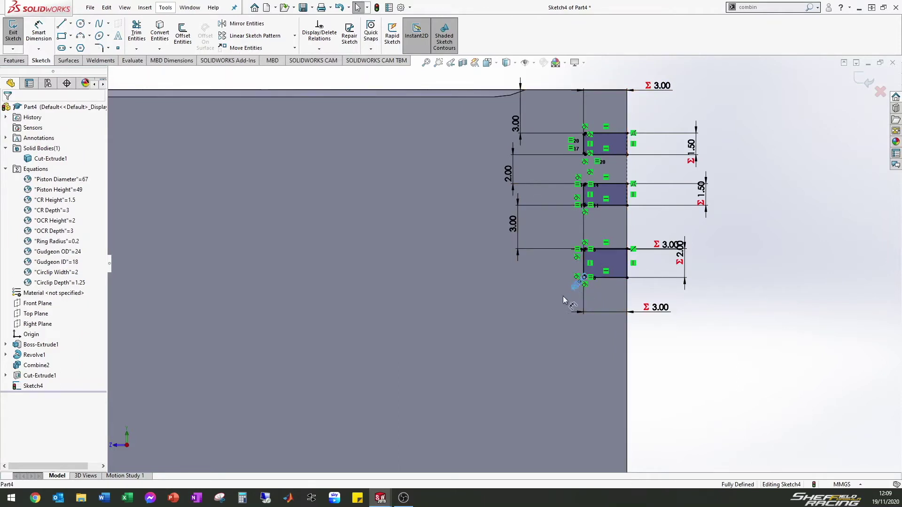
- Place the corner radius dimension beside the lowest ring groove and link it to the Ring Radius global variable
drag(545, 294, 542, 297)
double_click(543, 297)
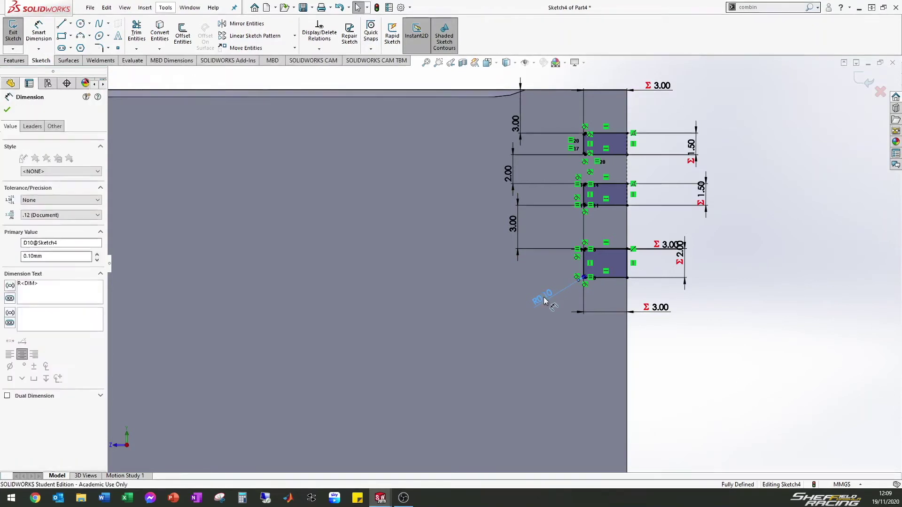
text(=)
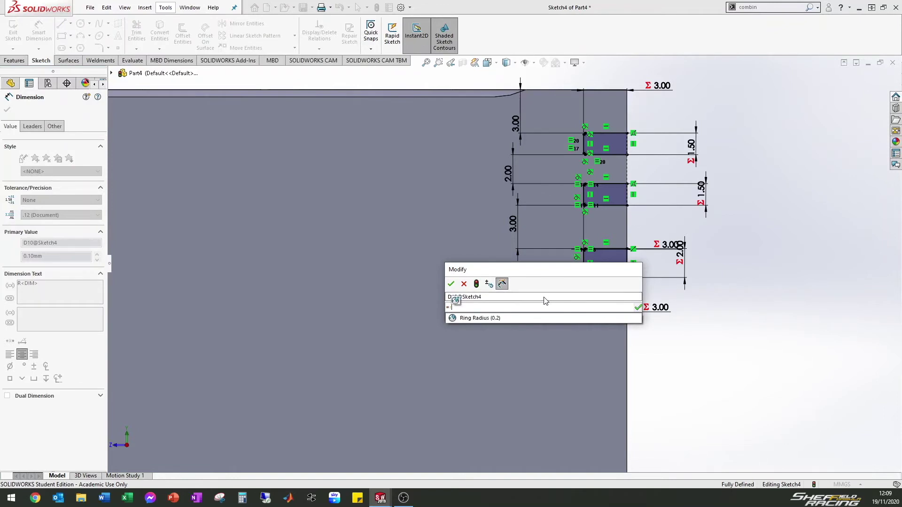
click(489, 318)
click(450, 285)
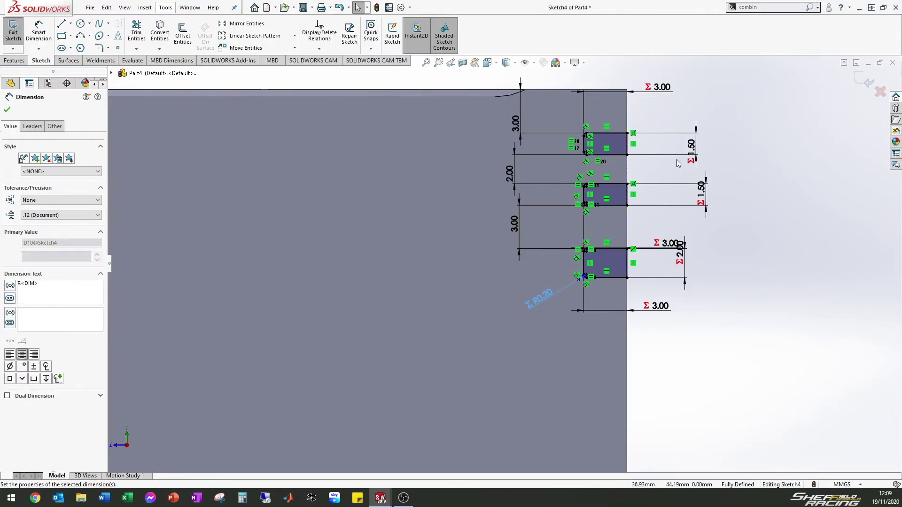
- Sketch a vertical construction line from the origin up to the piston crown edge as the revolve axis
scroll(473, 209, up, 5)
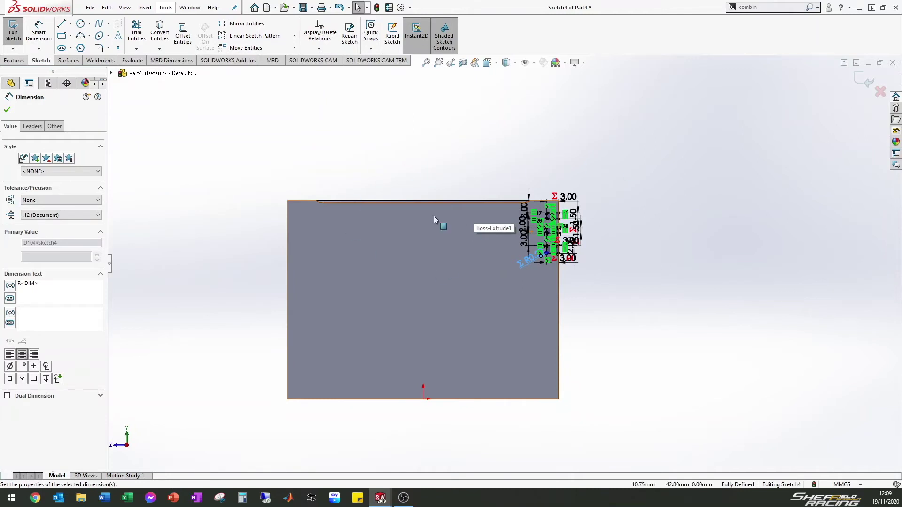
click(70, 24)
click(78, 42)
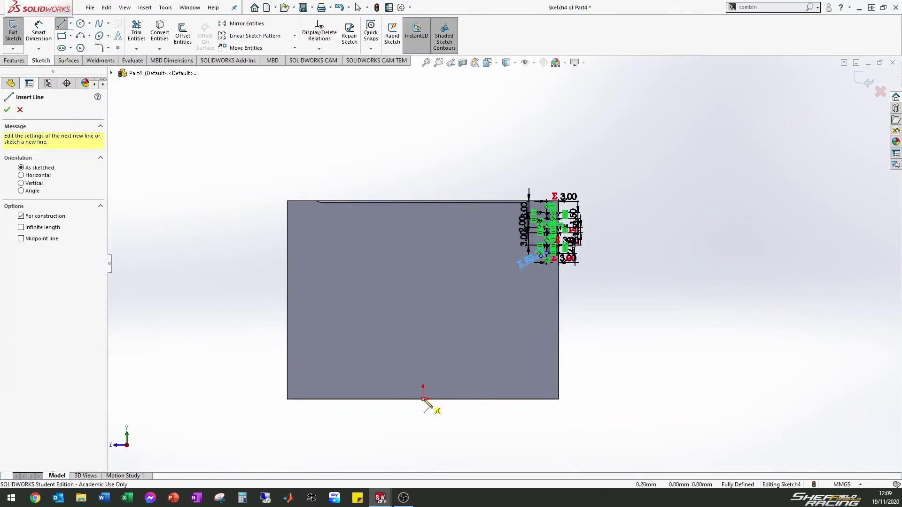
click(423, 399)
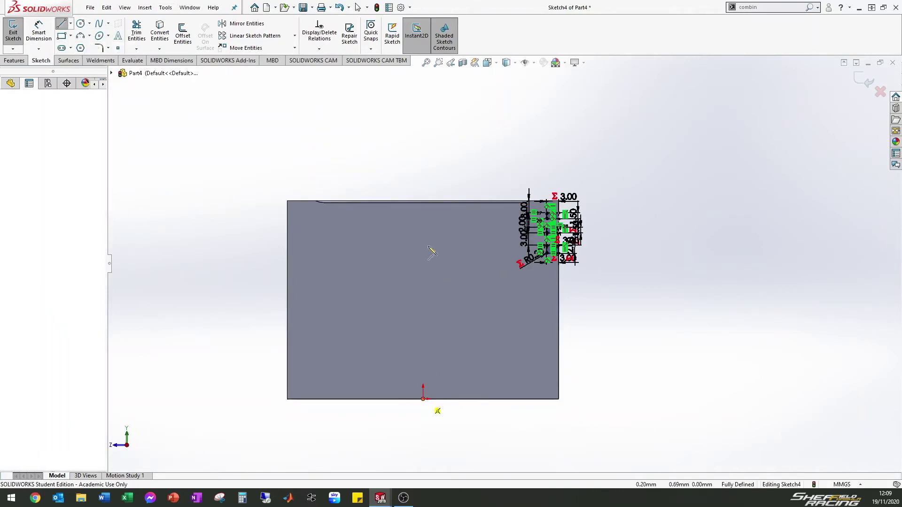
click(423, 203)
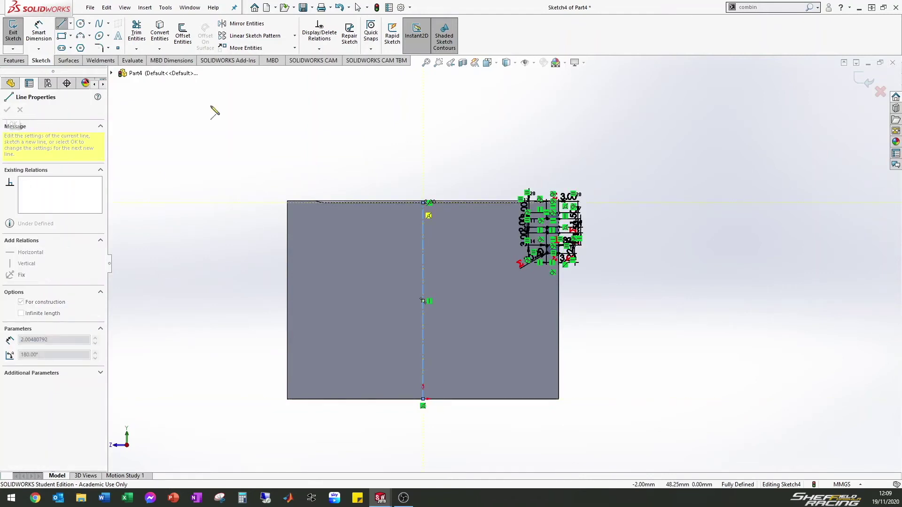
key(Escape)
key(Escape)
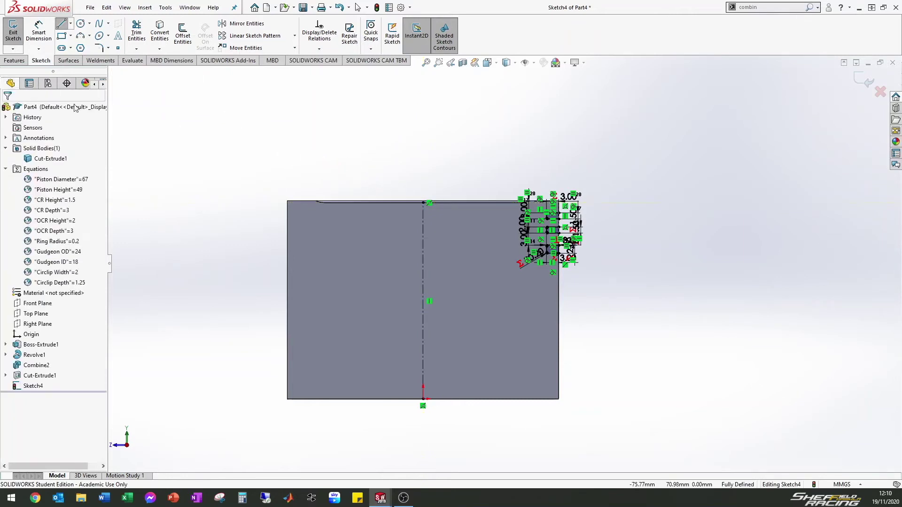
- Revolve-cut the three ring groove profiles 360 degrees around the vertical construction line
click(17, 61)
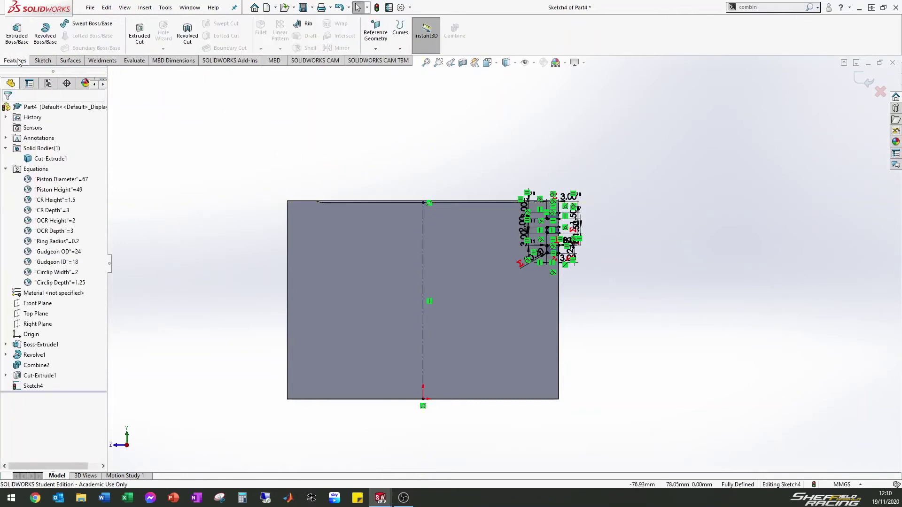
click(188, 33)
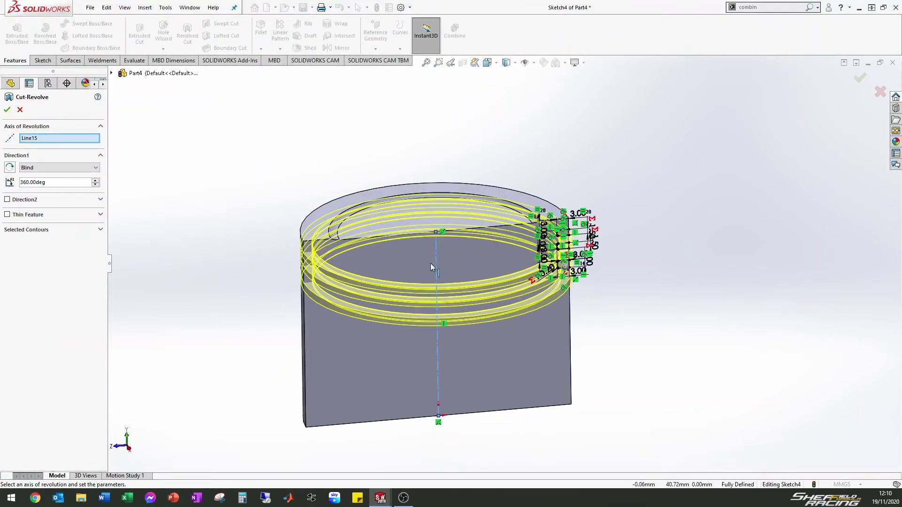
click(8, 111)
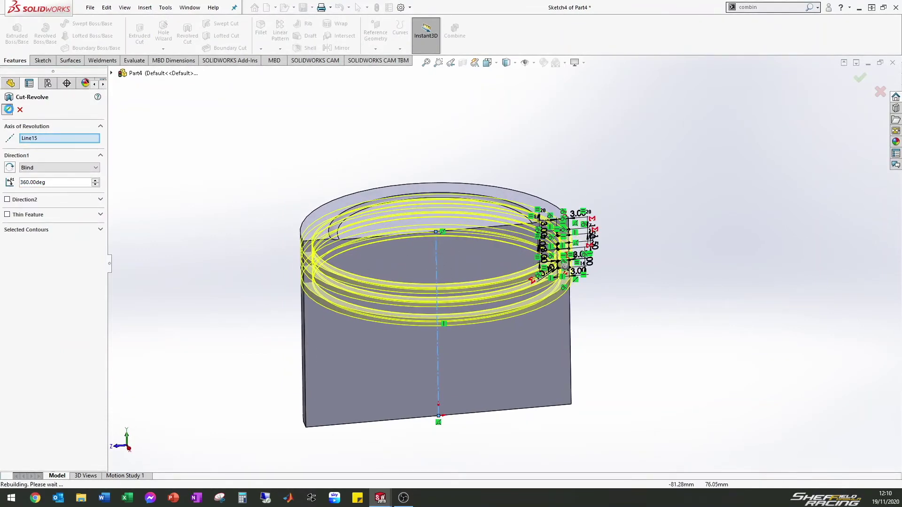
- Examine the ring grooves and the underside of the half piston from several directions
middle_drag(377, 300, 633, 310)
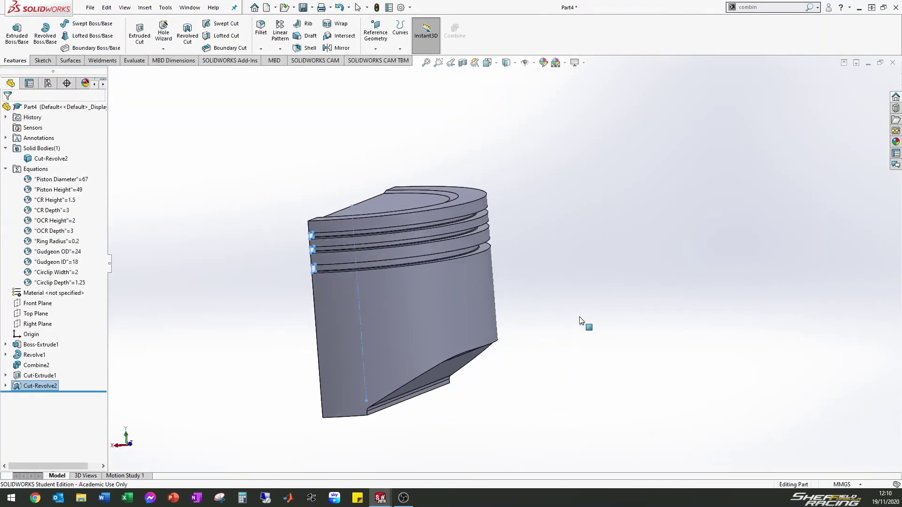
middle_drag(441, 312, 526, 290)
scroll(523, 290, down, 1)
key(l)
scroll(332, 326, up, 4)
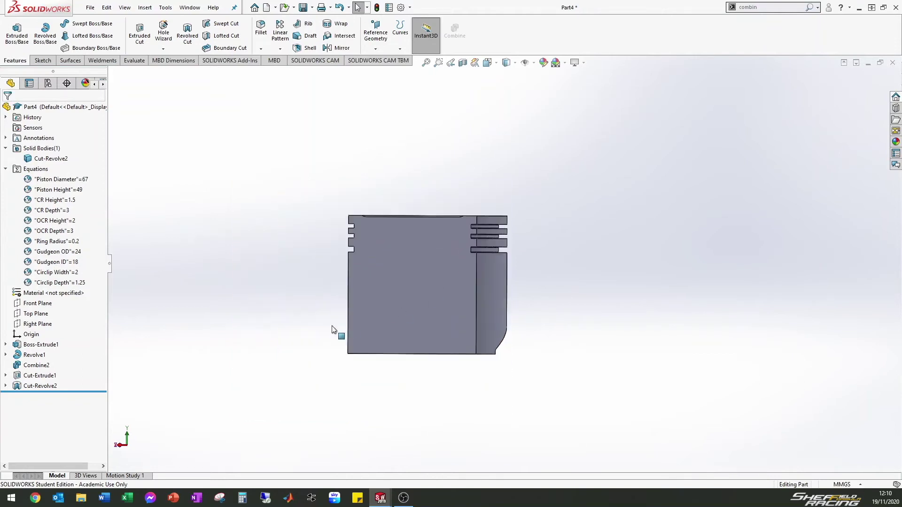
middle_drag(360, 292, 502, 306)
middle_drag(559, 332, 460, 199)
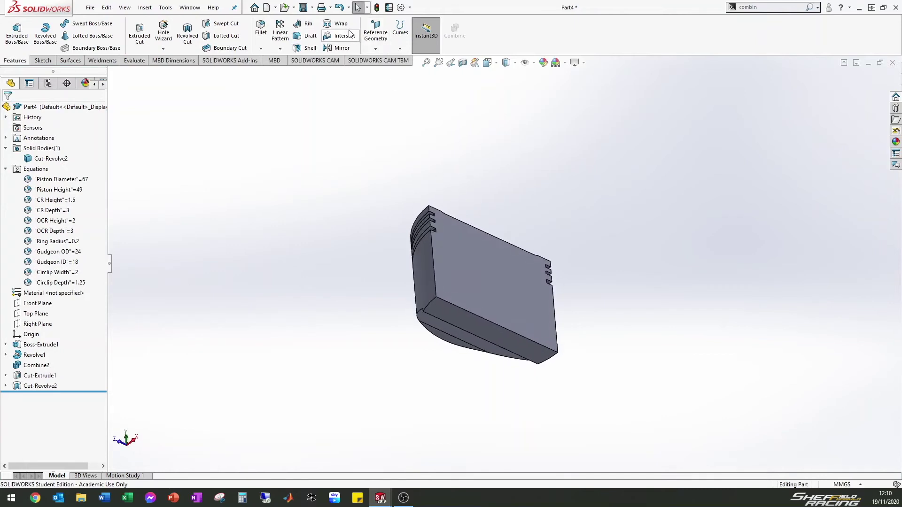
- Start a Shell and select the flat section face, the bottom face and the adjoining cut-away skirt faces for removal
click(306, 49)
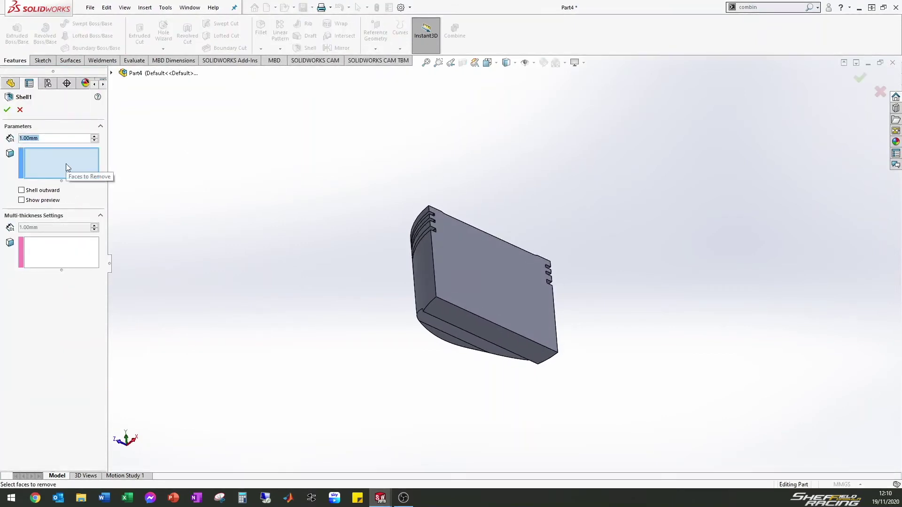
scroll(517, 282, down, 3)
click(465, 281)
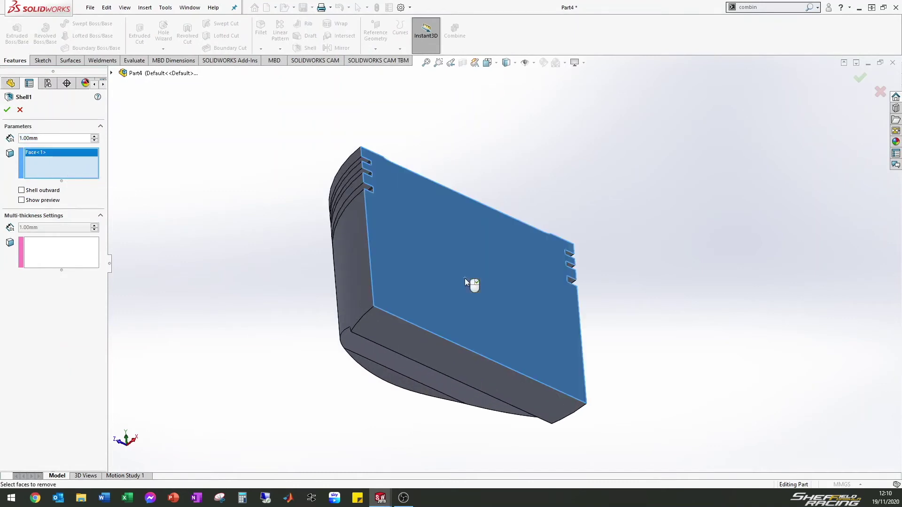
click(435, 352)
middle_drag(437, 325, 500, 233)
scroll(517, 364, down, 4)
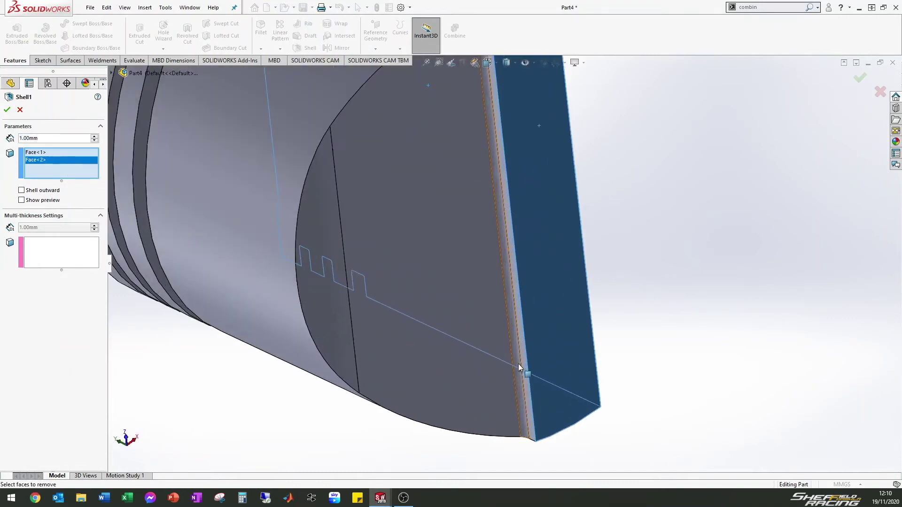
click(326, 311)
click(497, 244)
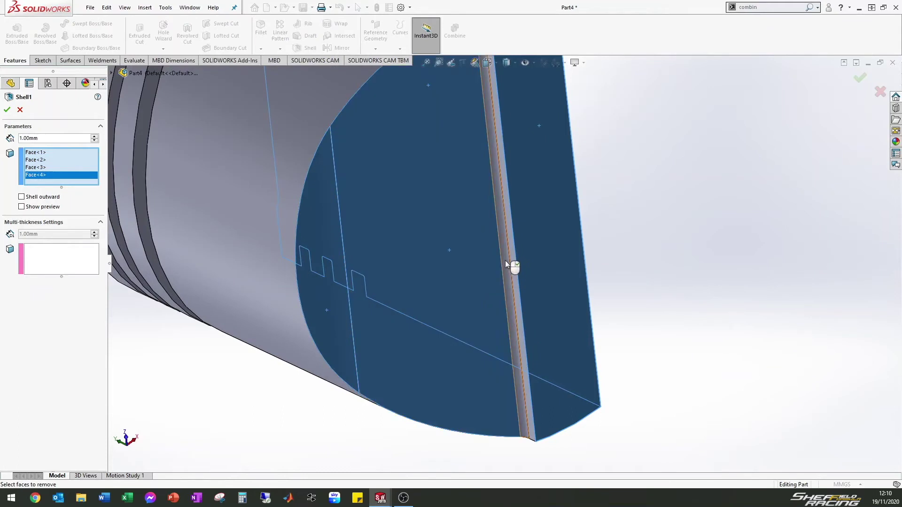
click(508, 258)
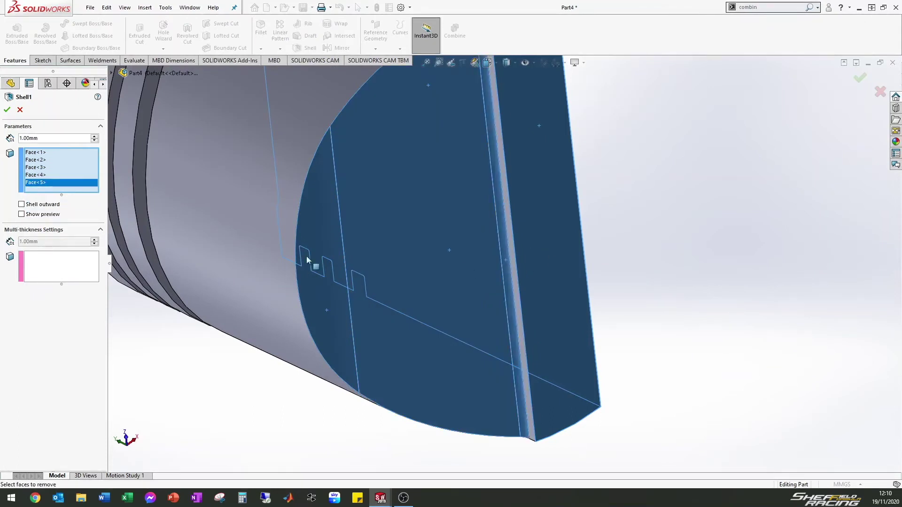
- Set the shell thickness to 3 mm, add the remaining narrow face beside the bottom face and create the shell
double_click(48, 138)
text(3)
key(Return)
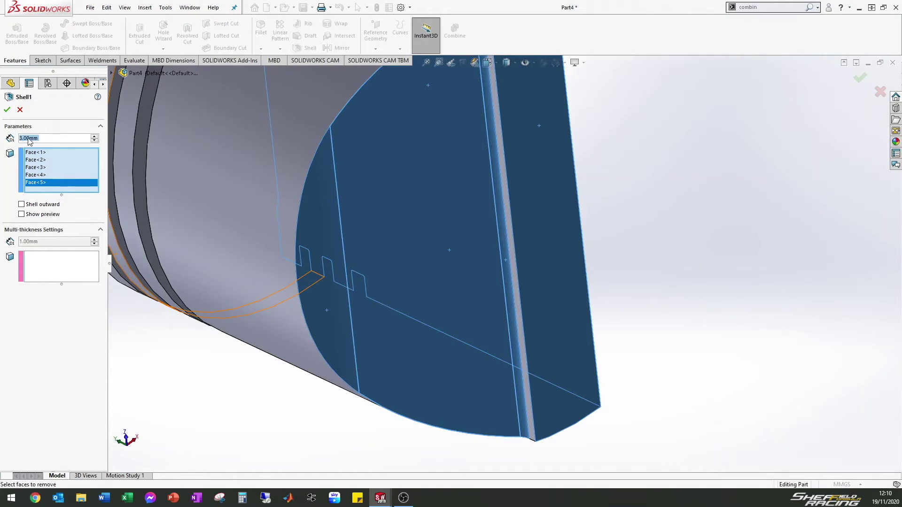
click(6, 111)
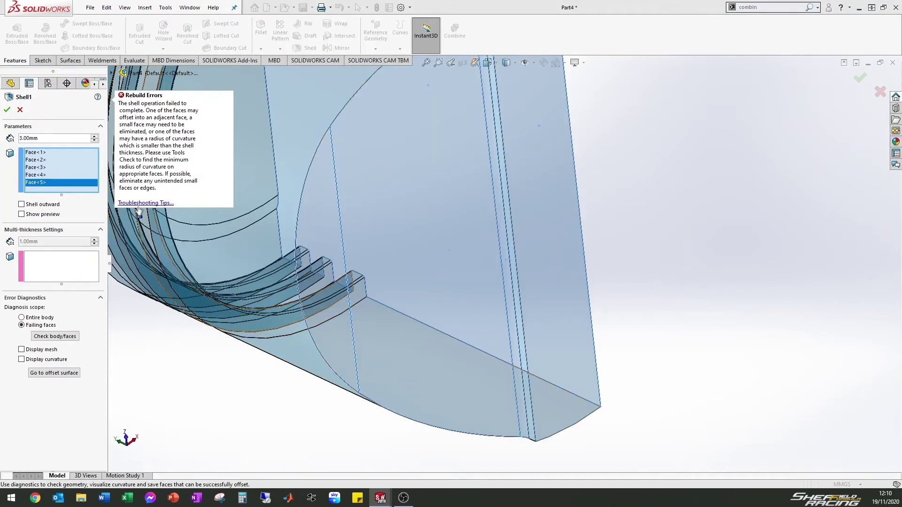
scroll(516, 221, down, 3)
click(501, 225)
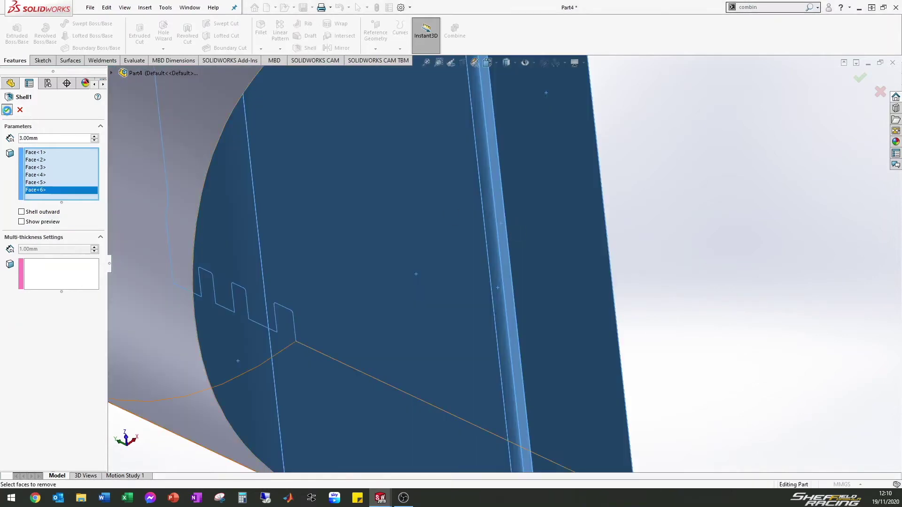
click(7, 110)
- Examine the hollowed piston interior, checking the crown and the walls behind the ring grooves
middle_drag(316, 131, 269, 230)
scroll(579, 184, up, 5)
middle_drag(536, 154, 502, 337)
scroll(548, 244, down, 4)
middle_drag(462, 301, 455, 303)
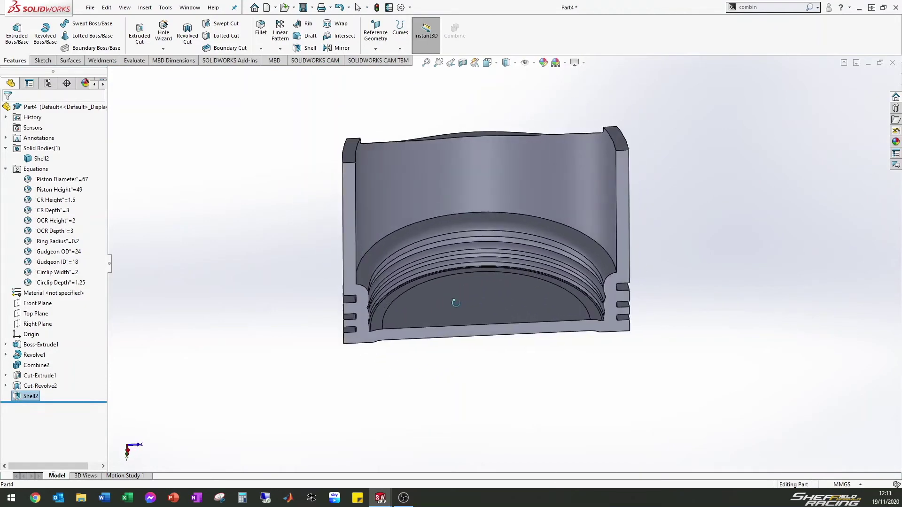
scroll(500, 314, down, 5)
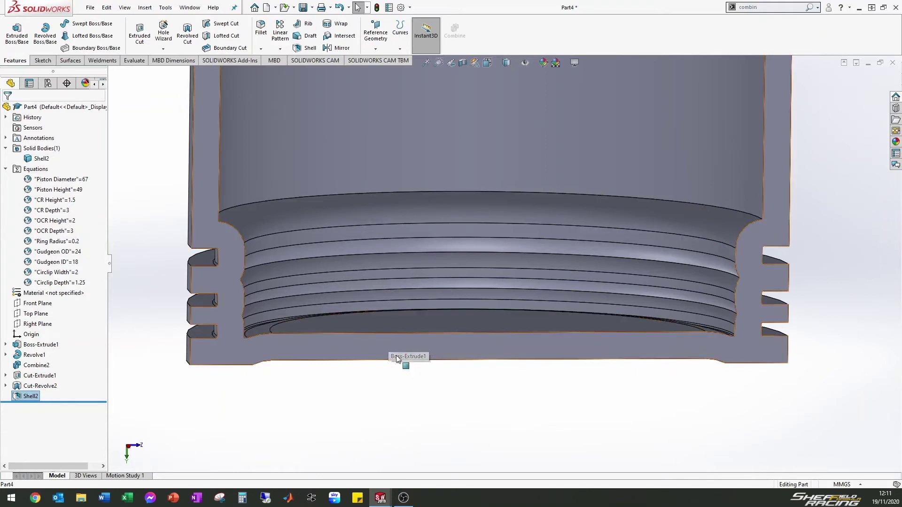
middle_drag(410, 289, 368, 350)
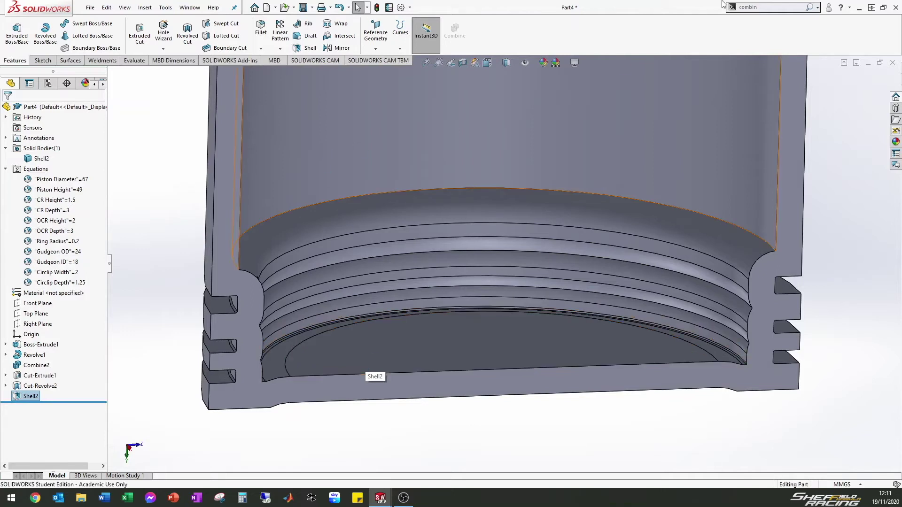
drag(762, 12, 724, 13)
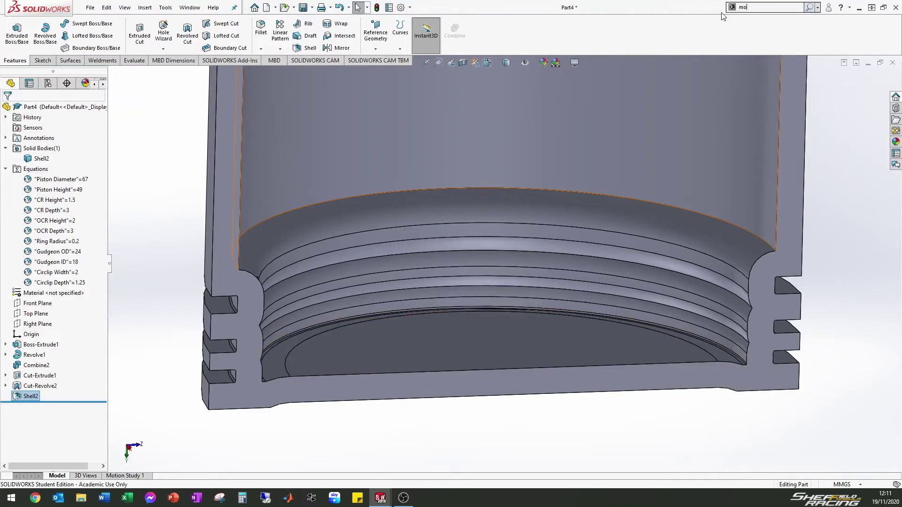
text(move)
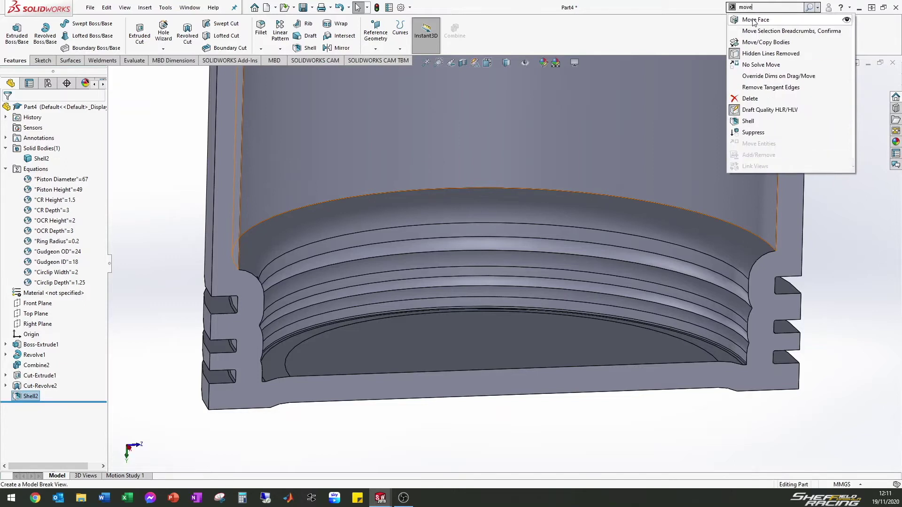
click(757, 22)
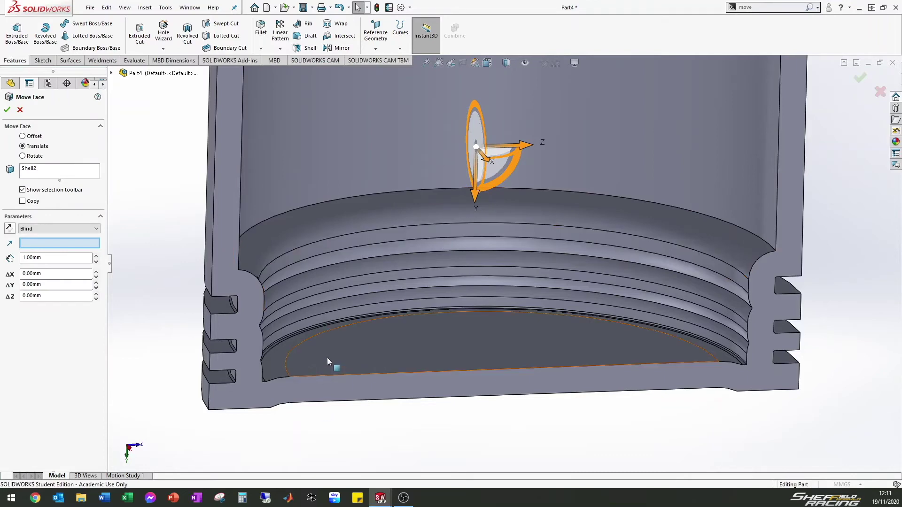
scroll(328, 357, down, 2)
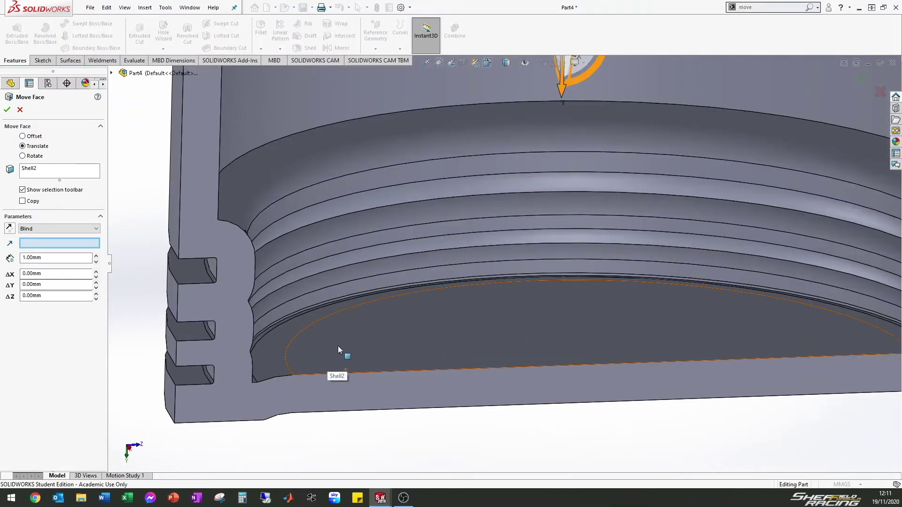
click(352, 339)
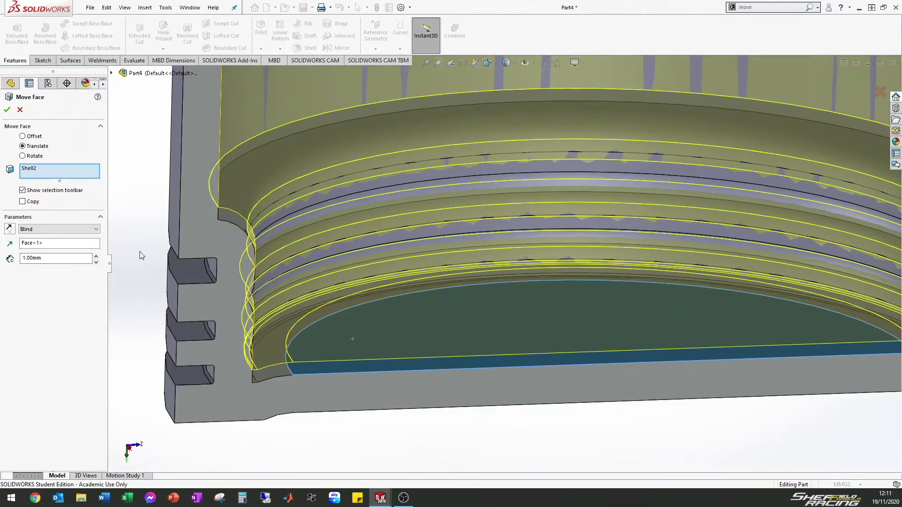
click(274, 372)
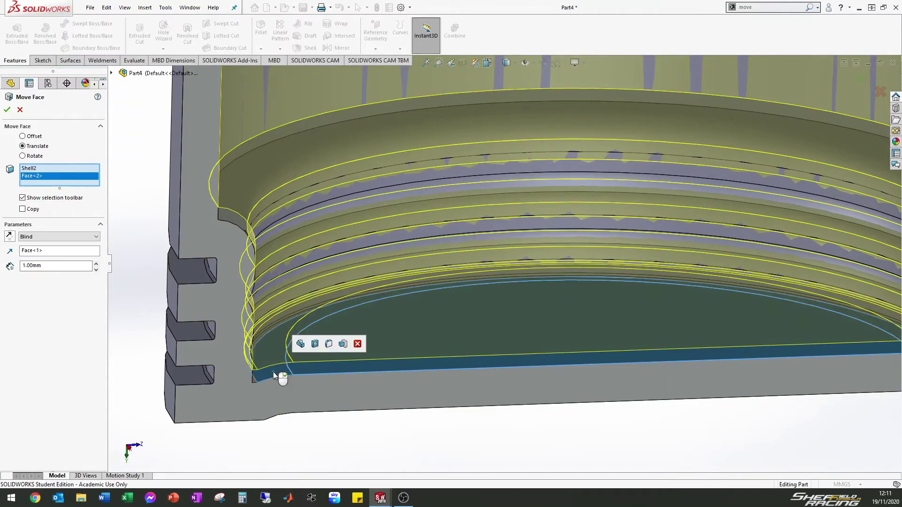
click(358, 344)
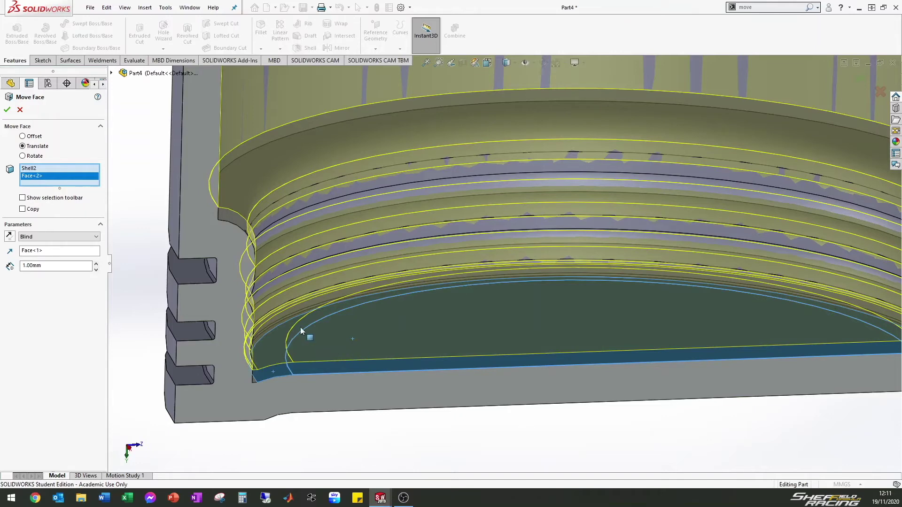
click(20, 110)
- Set the CR Depth global variable to 4 in the equations
middle_drag(398, 342, 388, 318)
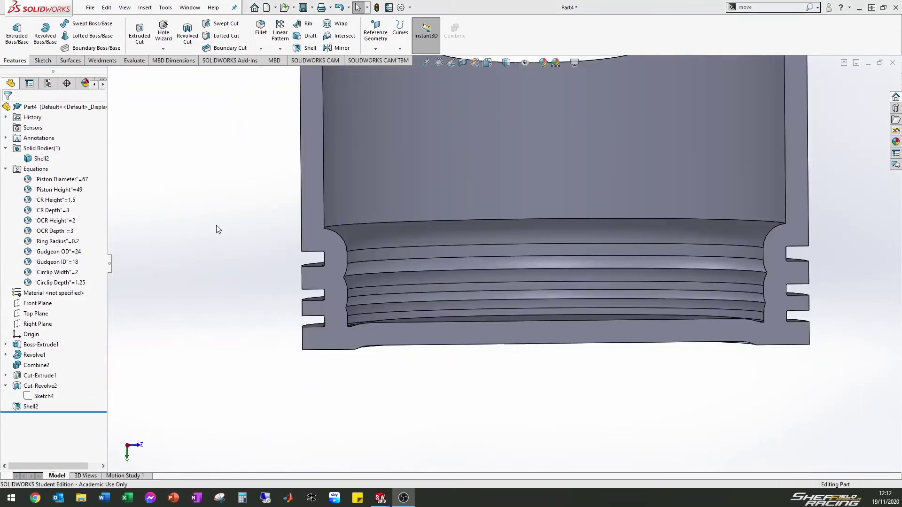
click(53, 211)
right_click(56, 213)
click(82, 217)
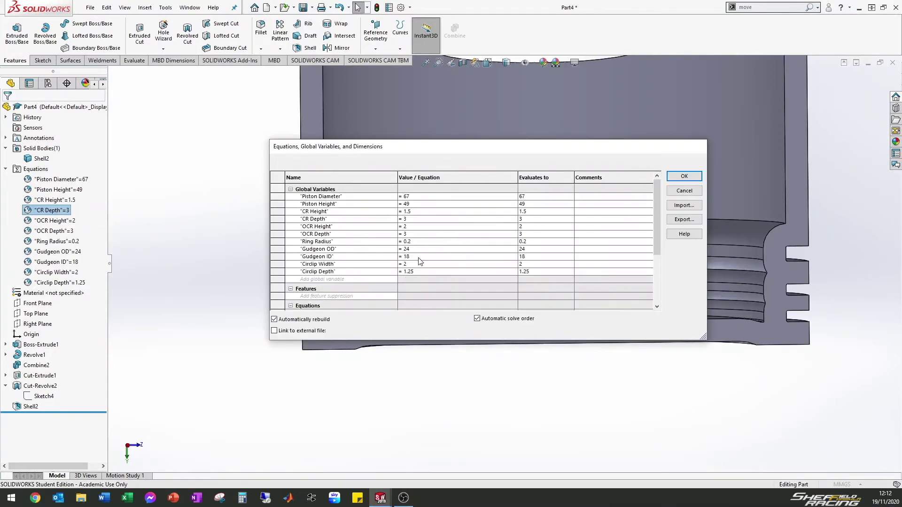
text(4)
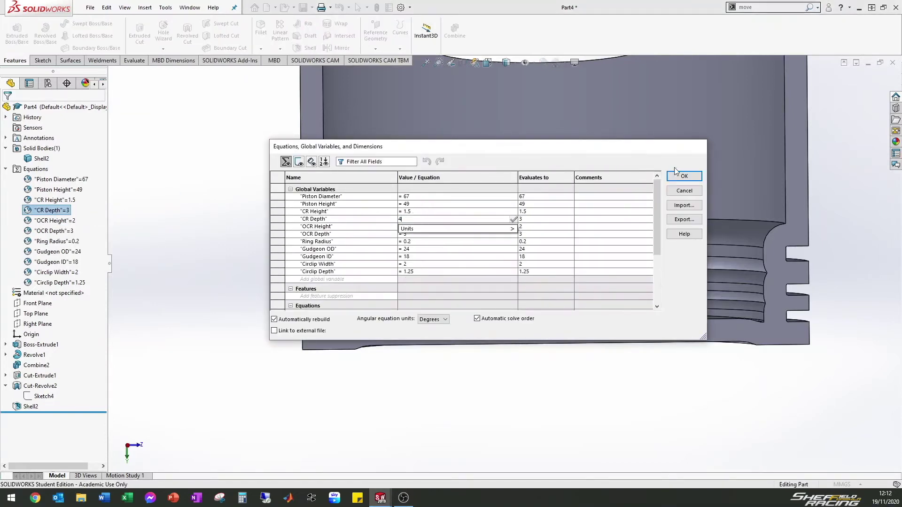
click(686, 177)
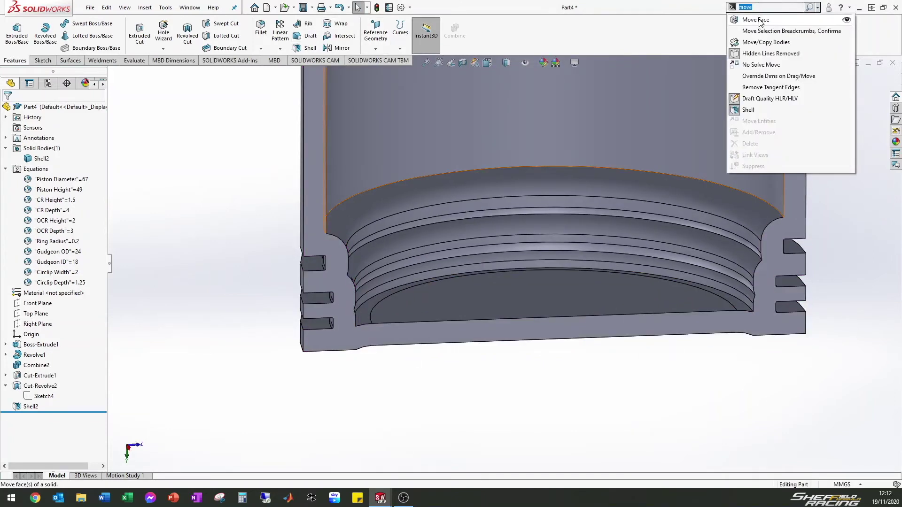
- Start a Move Face translation and select the flat inner crown face and the narrow ring face surrounding it
click(759, 21)
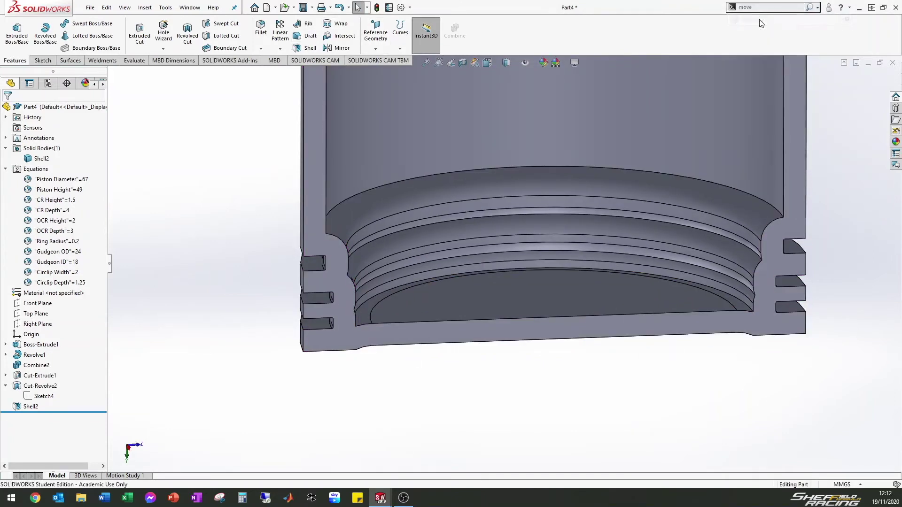
click(424, 305)
scroll(393, 306, down, 2)
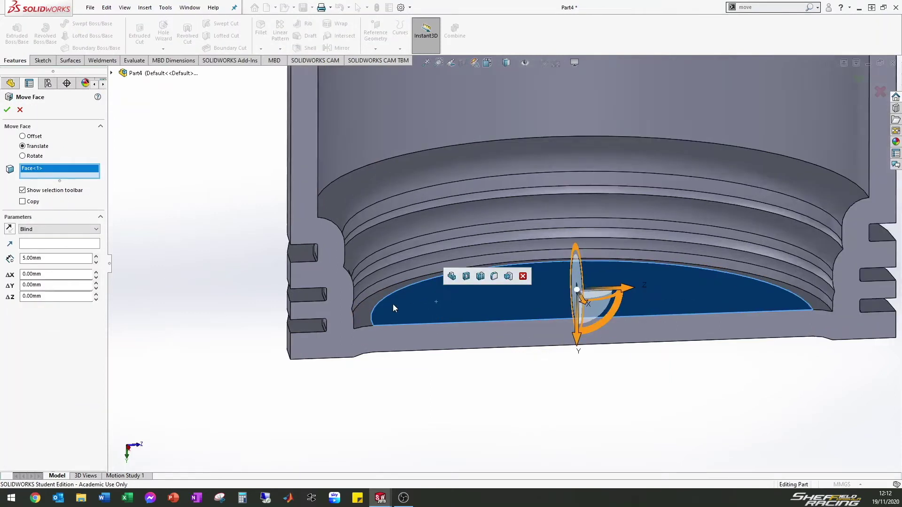
scroll(376, 321, down, 2)
click(362, 322)
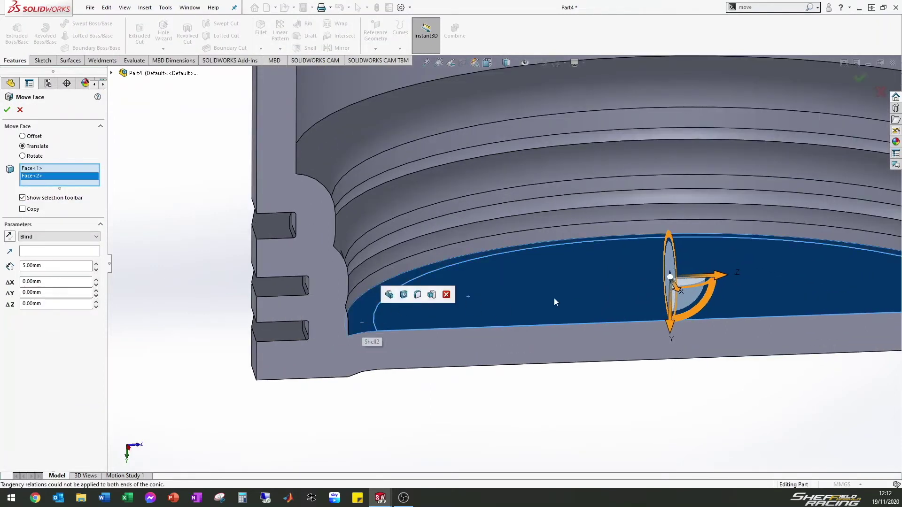
- Translate the selected faces 5 mm along Y, with the direction reversed so the crown thickens inward
click(25, 292)
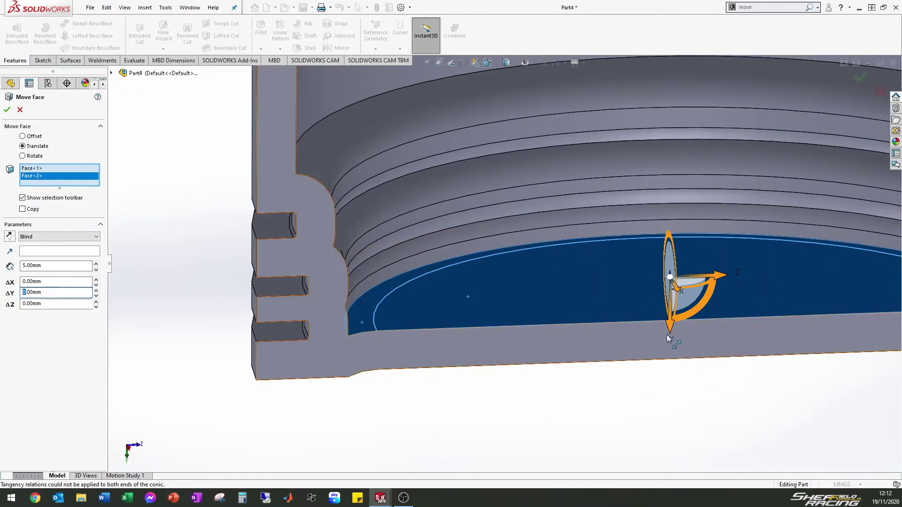
drag(671, 332, 670, 279)
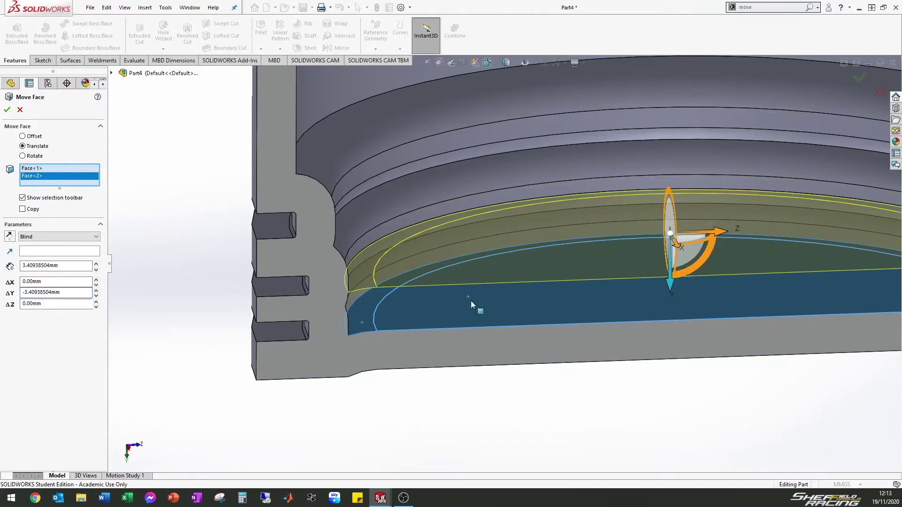
drag(62, 293, 3, 293)
text(5)
key(Return)
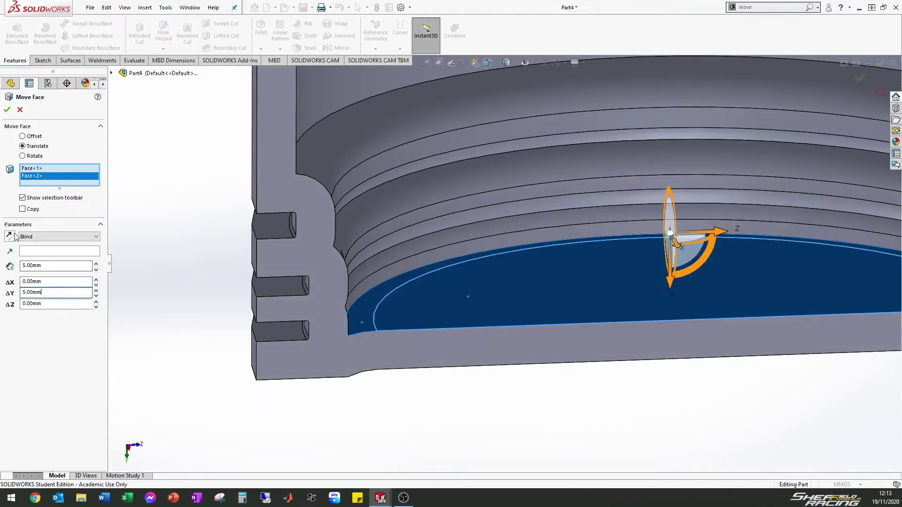
scroll(458, 196, up, 5)
middle_drag(556, 298, 548, 283)
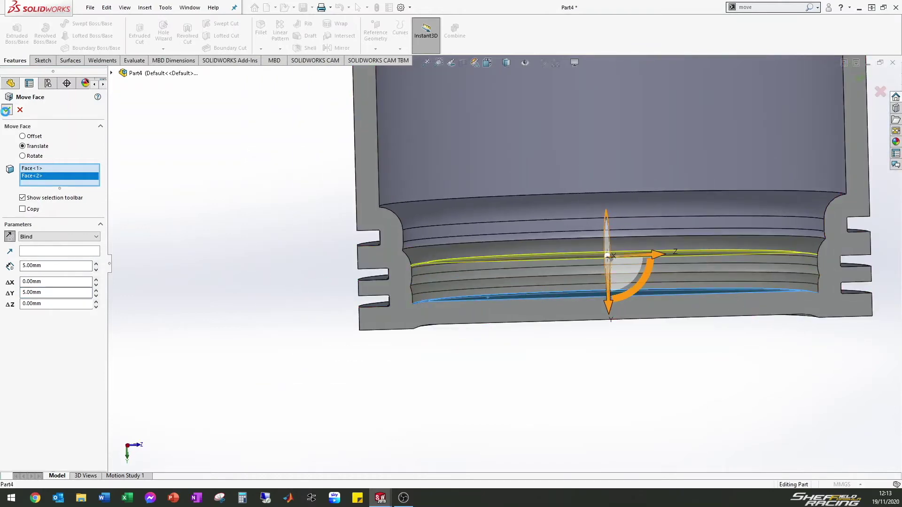
key(Return)
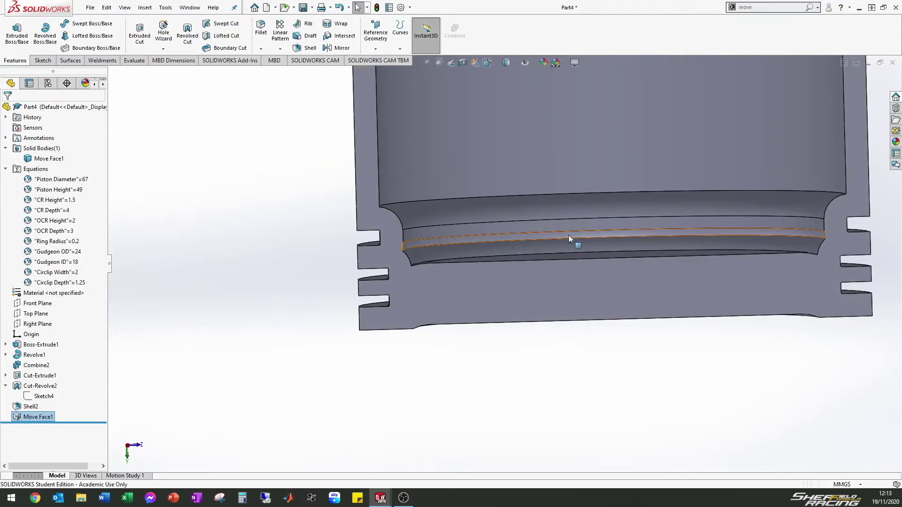
- Examine the thickened crown and the stepped inner wall behind the ring grooves from several angles
middle_drag(569, 235, 537, 310)
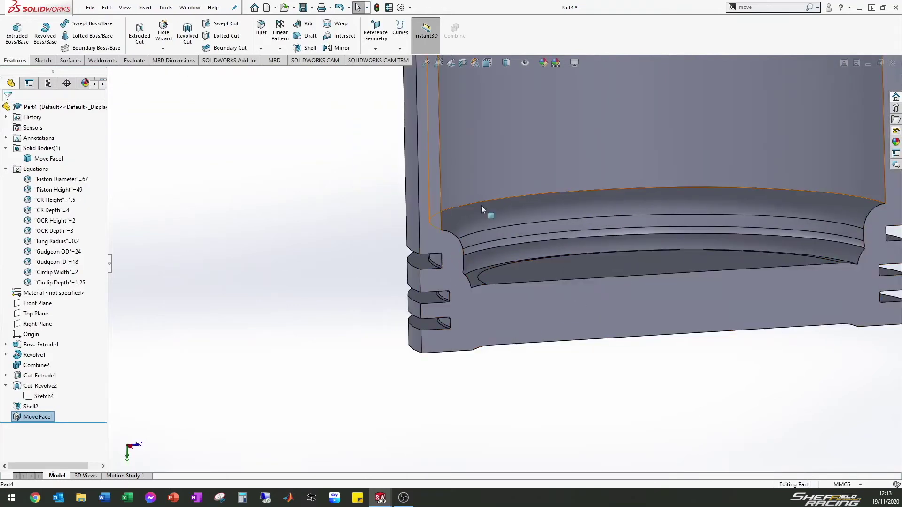
scroll(493, 235, up, 3)
middle_drag(511, 275, 535, 272)
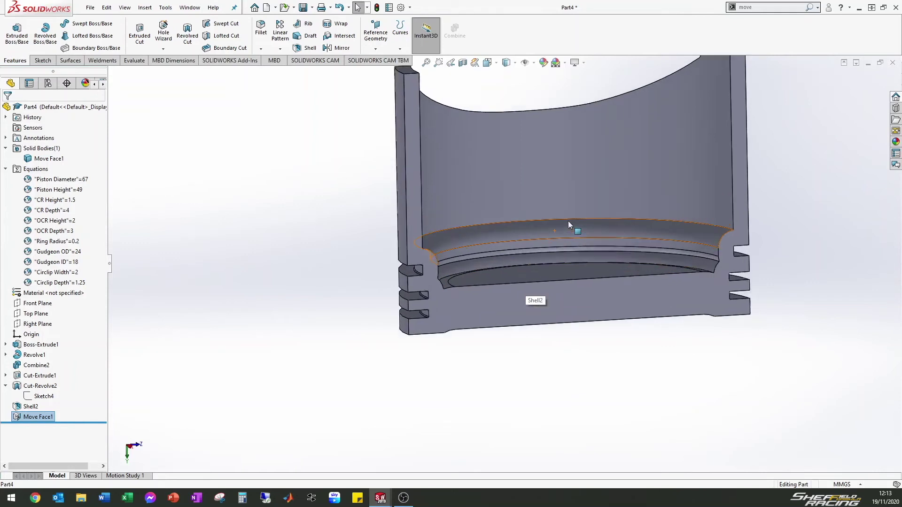
scroll(568, 220, down, 2)
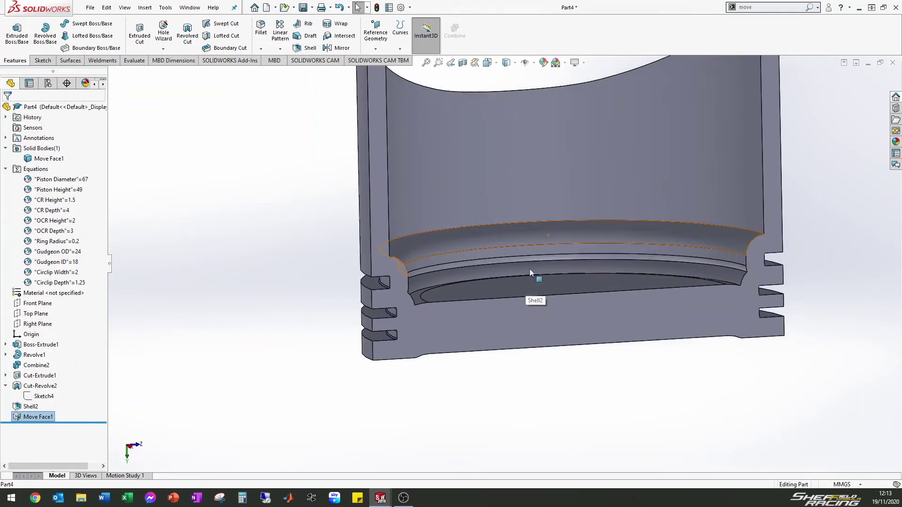
click(456, 294)
scroll(545, 253, up, 4)
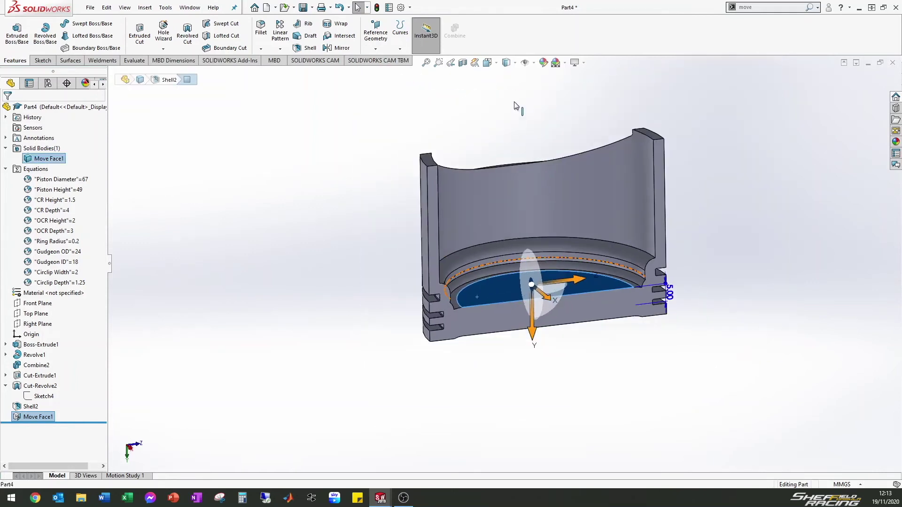
key(Escape)
scroll(533, 266, down, 3)
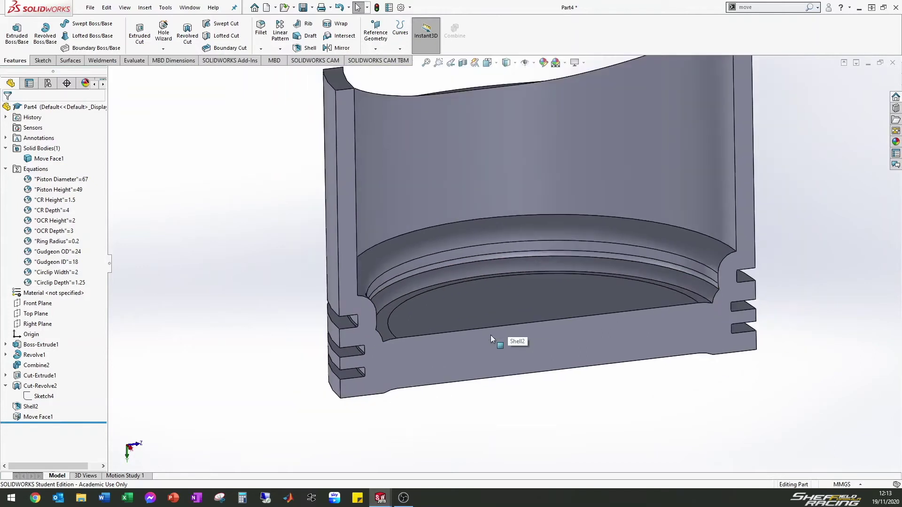
scroll(491, 335, up, 2)
mouse_move(496, 311)
middle_down()
mouse_move(474, 301)
mouse_move(507, 300)
middle_up()
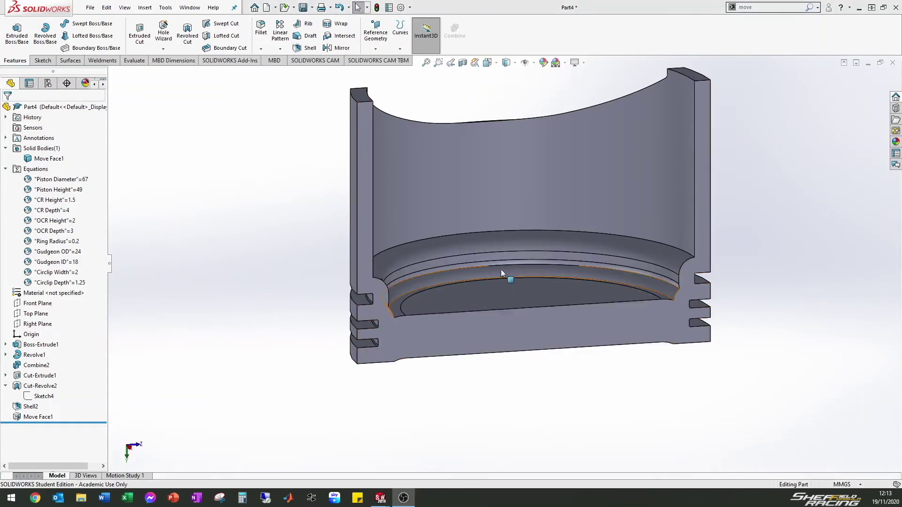
scroll(658, 301, down, 2)
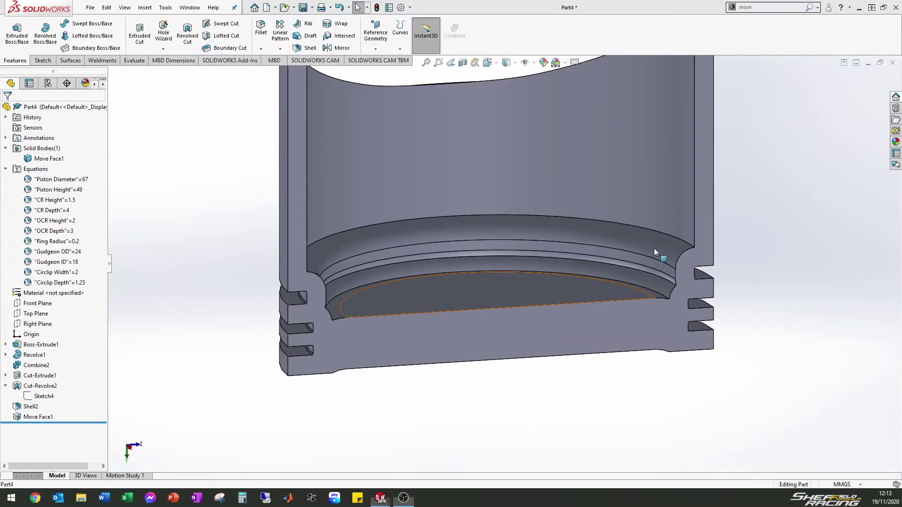
click(606, 288)
scroll(371, 305, down, 2)
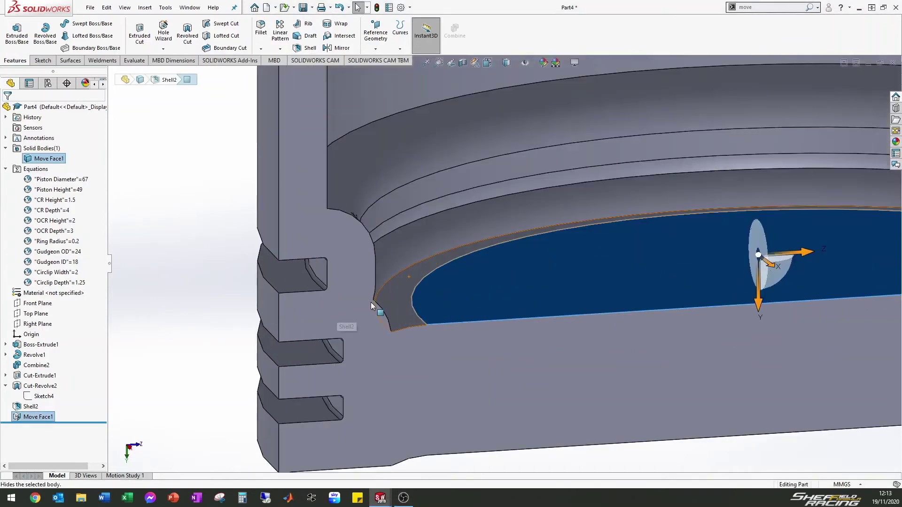
middle_drag(370, 303, 362, 288)
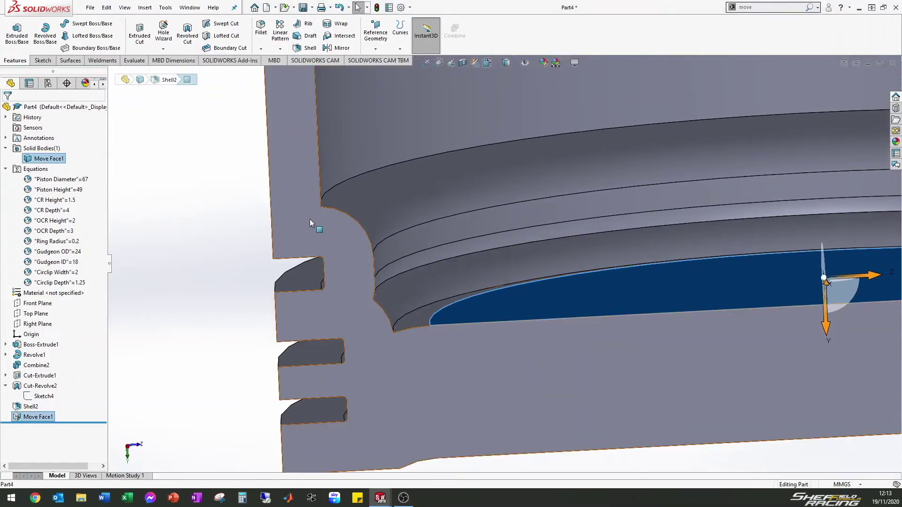
key(Escape)
- Start a face fillet between the flat inner crown face and the curved shoulder face adjoining the skirt's inner wall
click(273, 29)
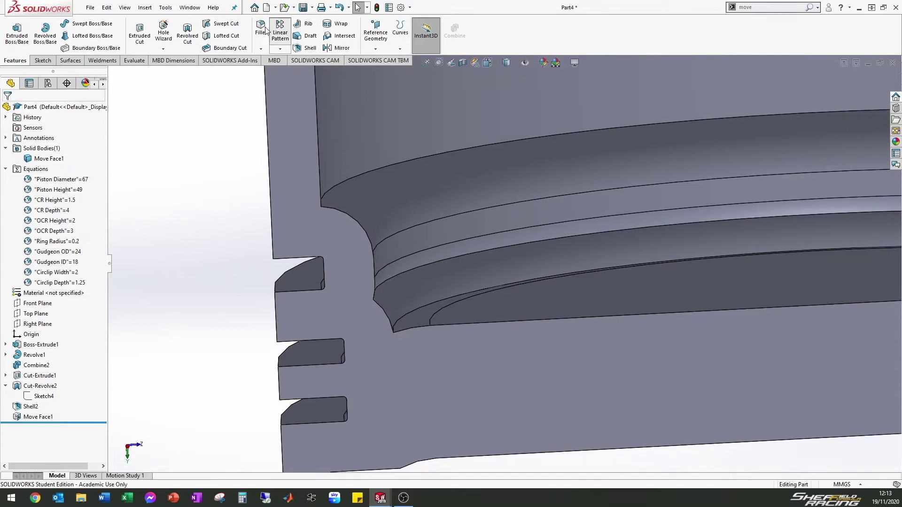
click(19, 110)
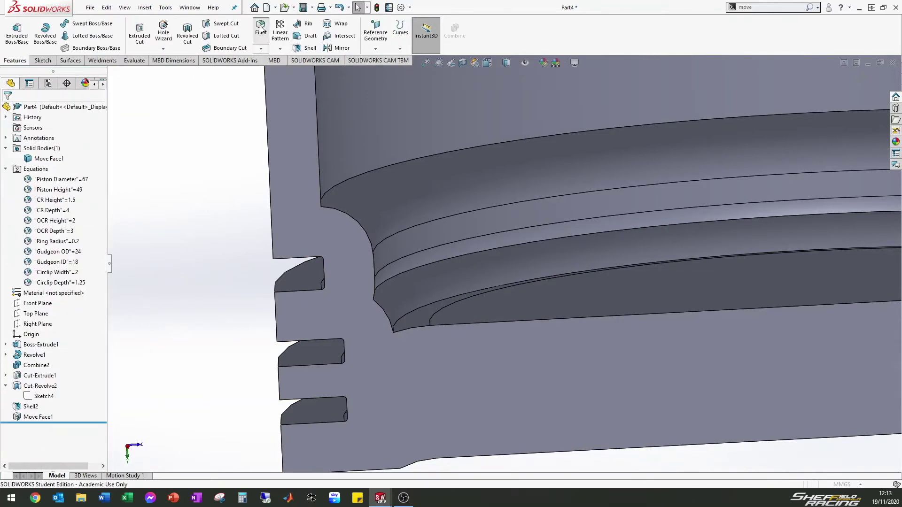
click(261, 30)
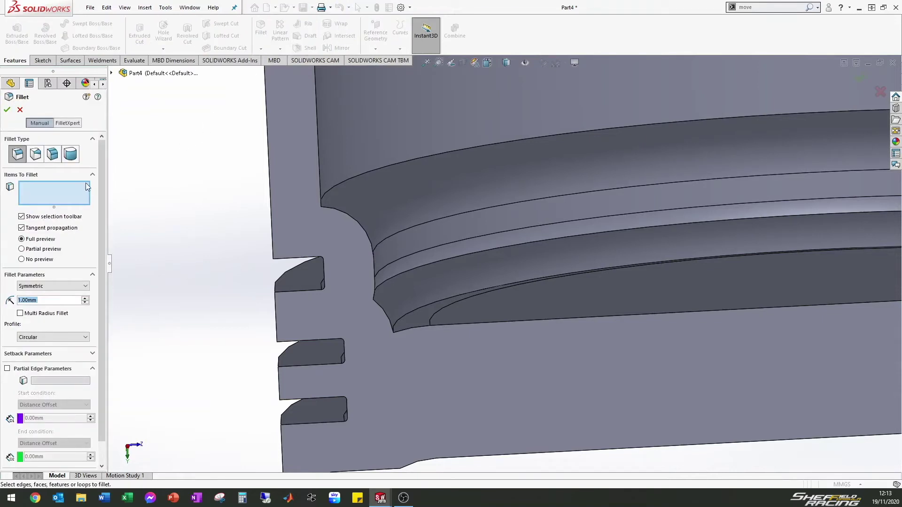
click(53, 154)
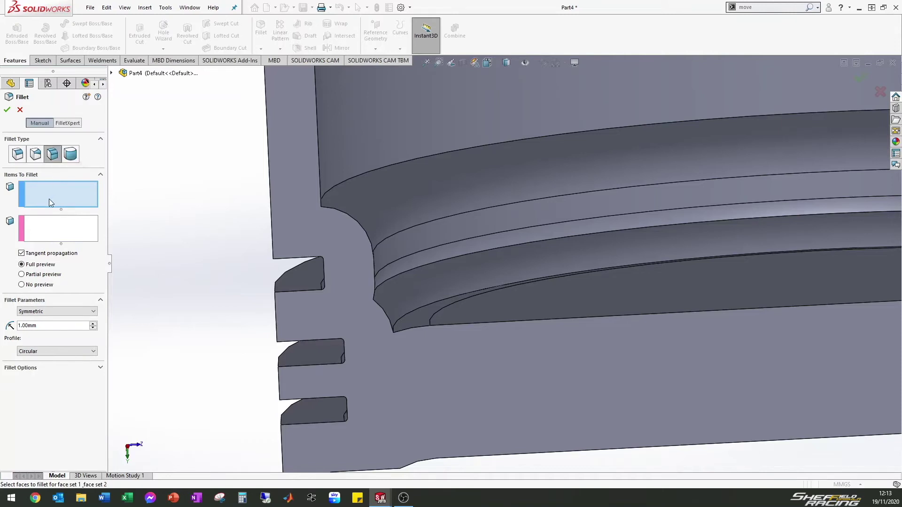
click(510, 307)
click(44, 230)
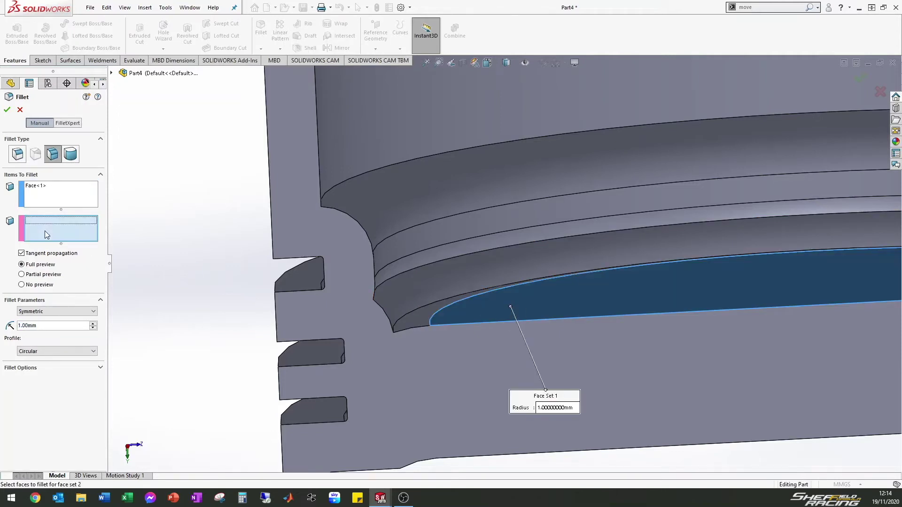
click(419, 189)
- Set the face fillet radius to 6 mm and create the fillet
text(6)
key(Return)
text(5)
key(Return)
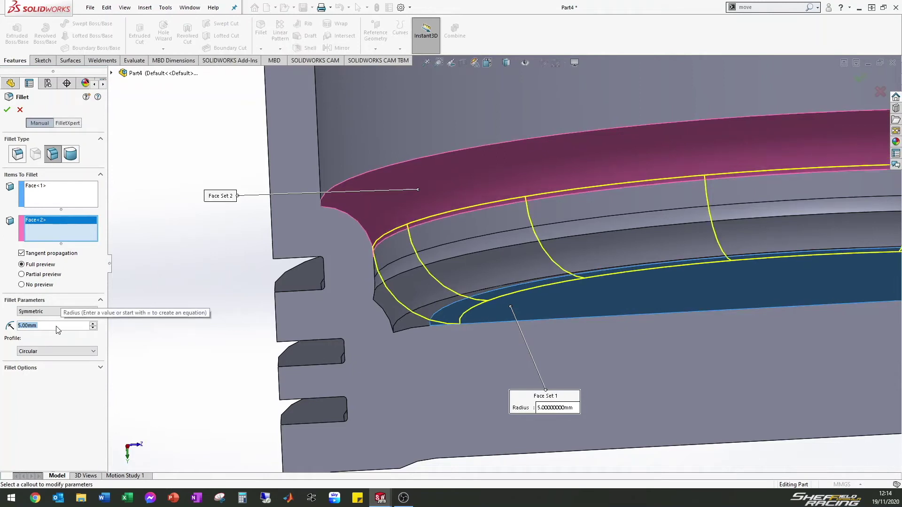
text(6)
key(Return)
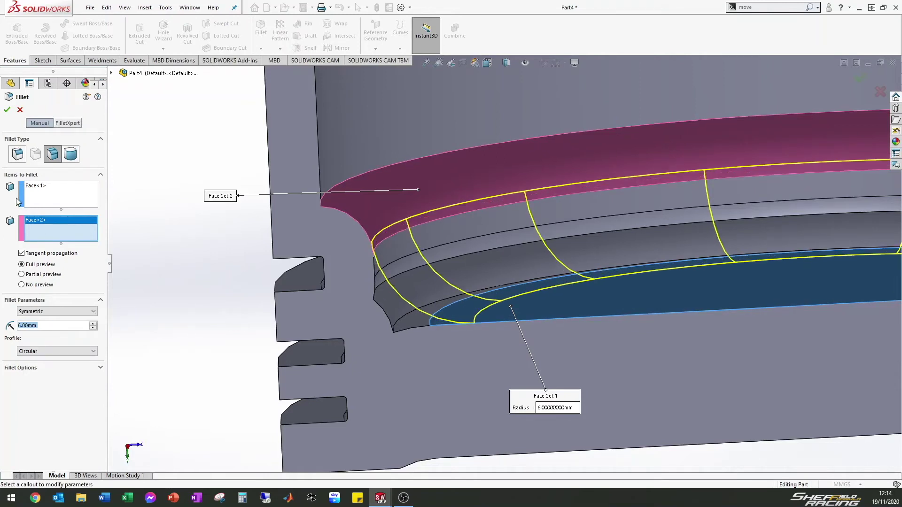
click(10, 110)
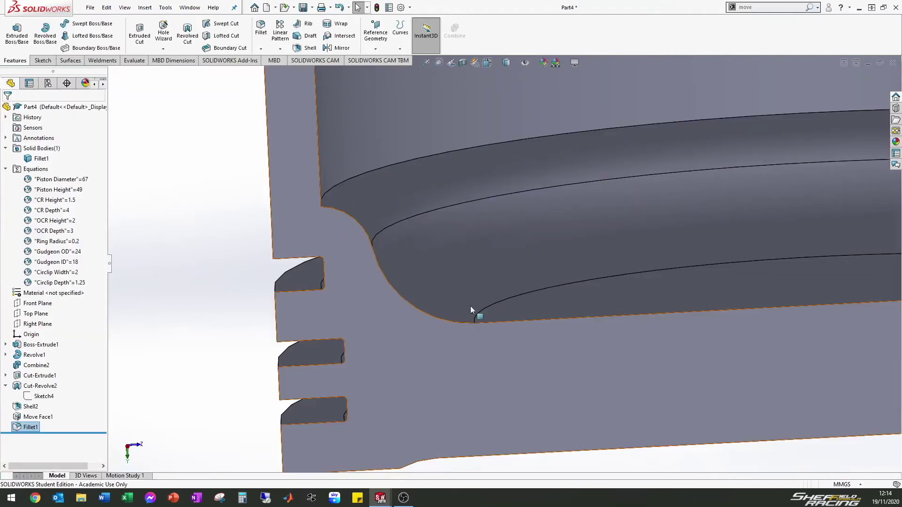
- Examine the filleted interior, the cut section and the crown of the half piston from several directions
scroll(576, 325, up, 3)
scroll(573, 323, up, 4)
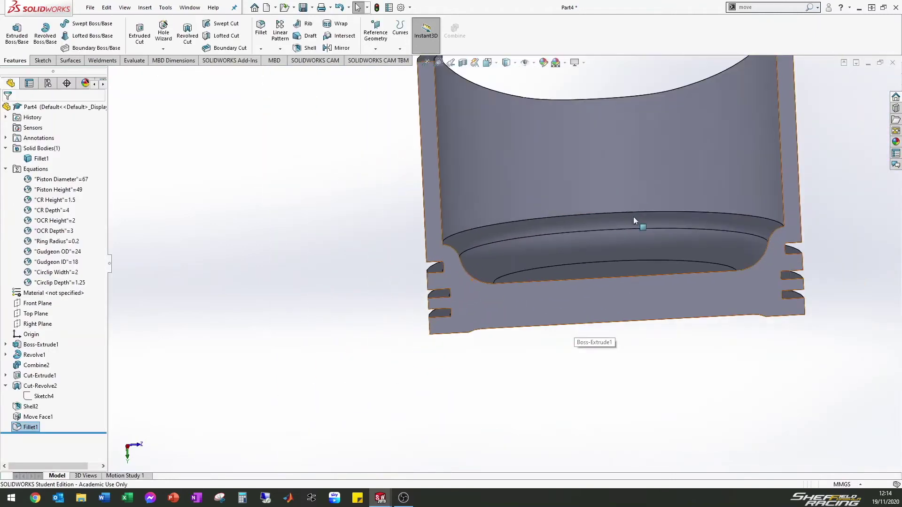
scroll(658, 169, down, 3)
middle_drag(493, 262, 496, 284)
scroll(495, 284, up, 1)
scroll(496, 284, up, 3)
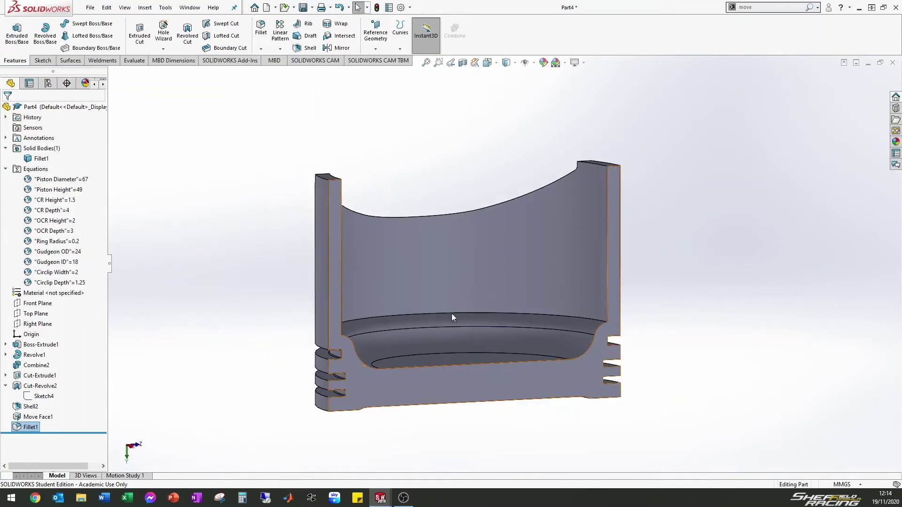
click(430, 421)
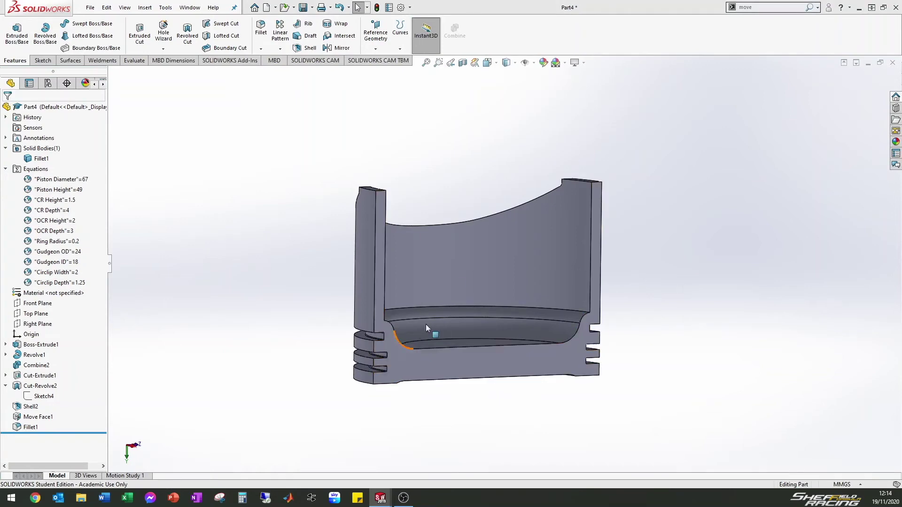
middle_drag(413, 269, 609, 318)
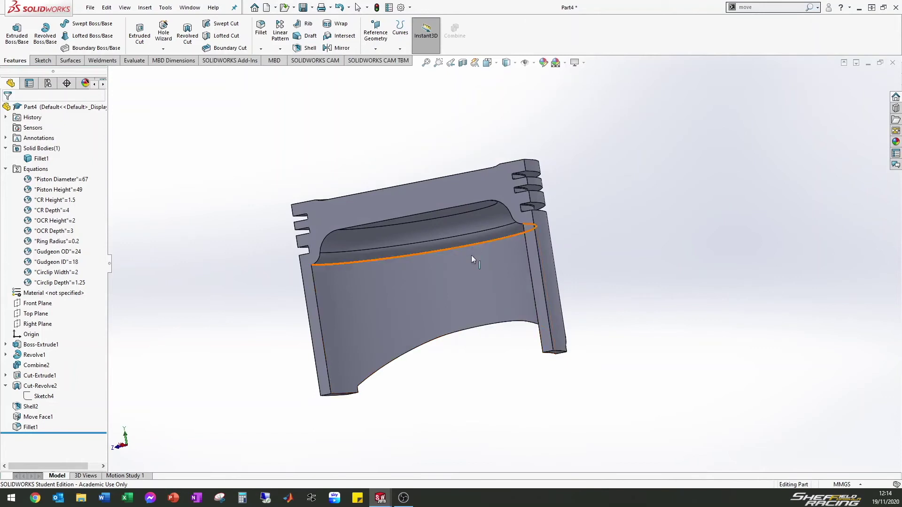
middle_drag(497, 246, 608, 257)
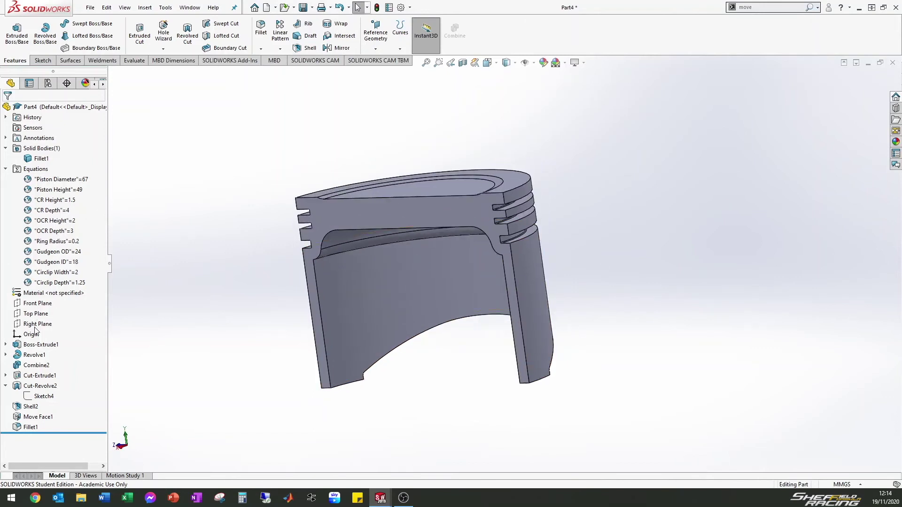
- Sketch two concentric circles on the Right Plane, about 14.2 mm and 7.5 mm in diameter, inside the piston skirt
click(34, 304)
click(35, 323)
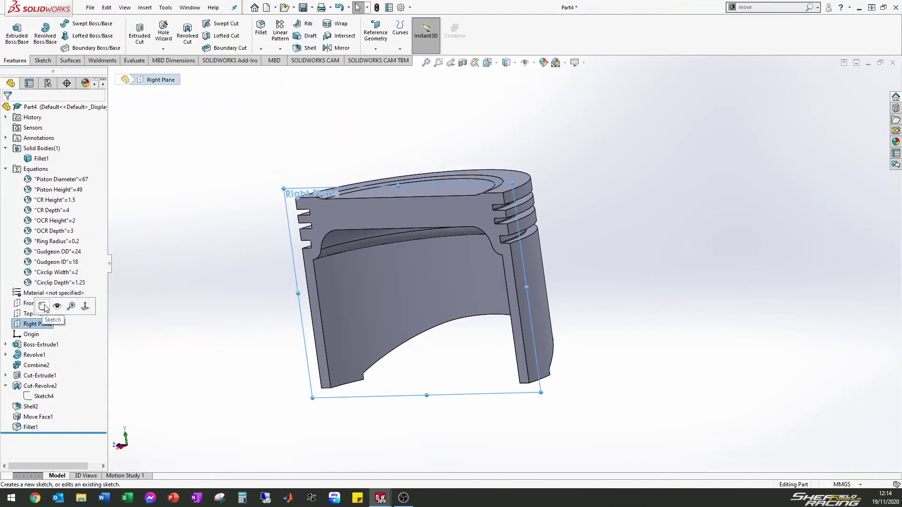
click(43, 306)
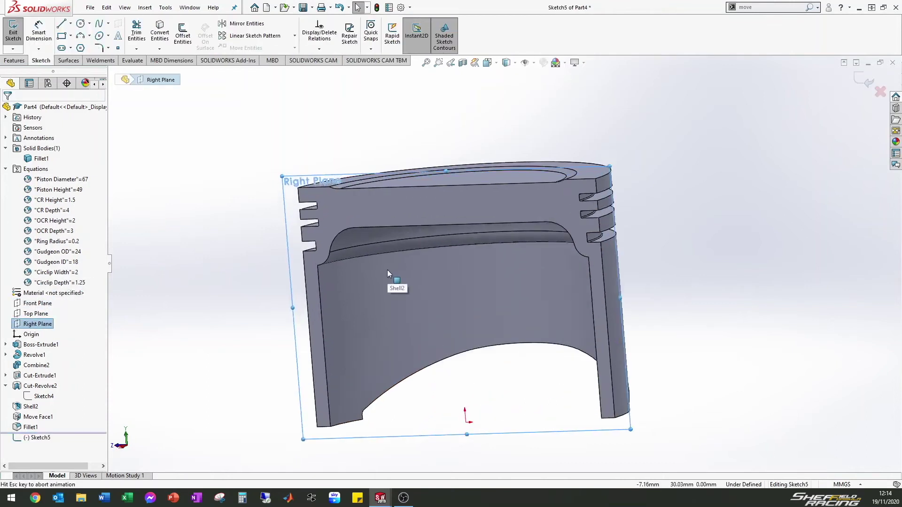
click(81, 26)
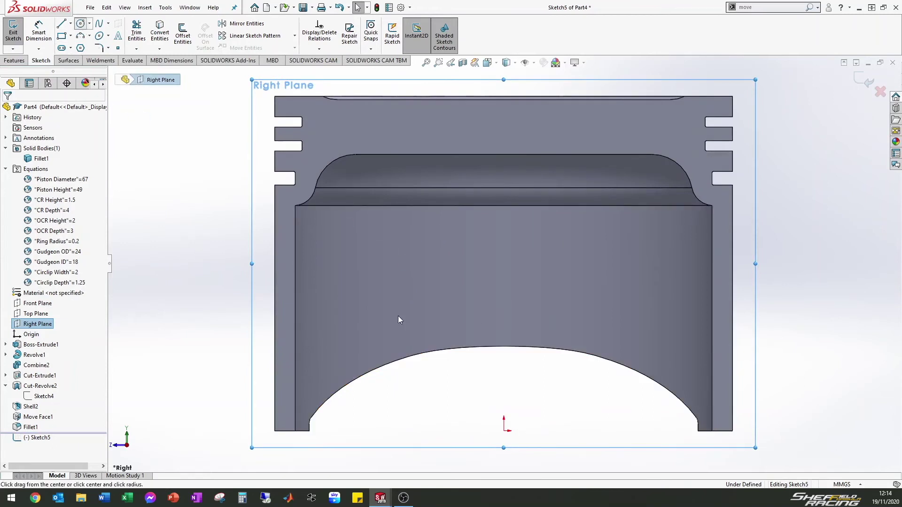
click(374, 280)
click(421, 301)
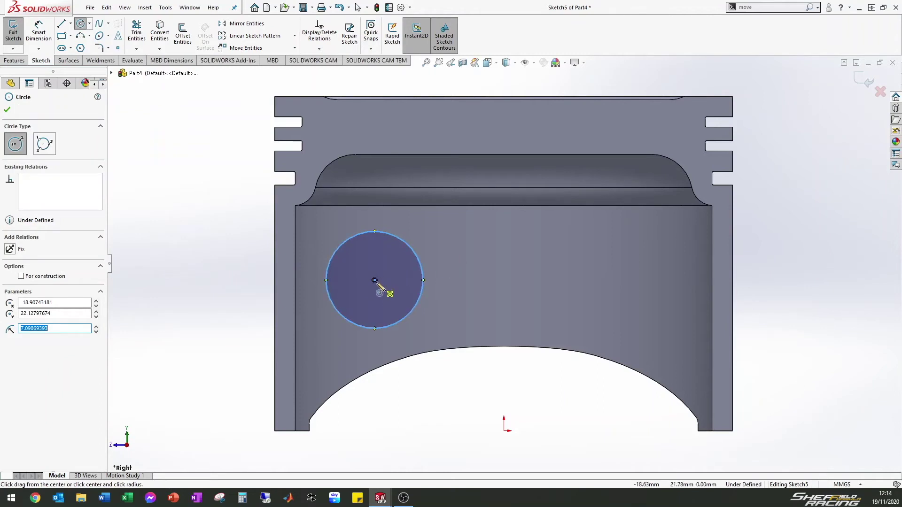
click(374, 281)
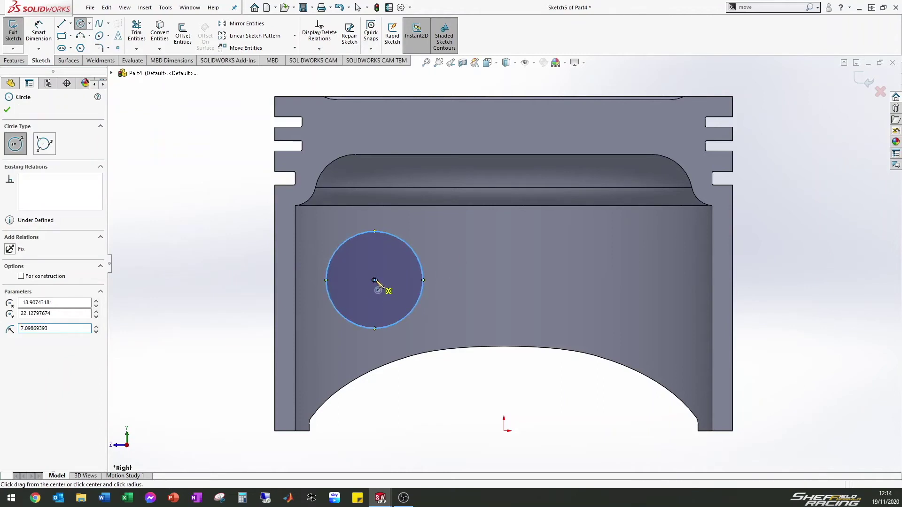
click(400, 288)
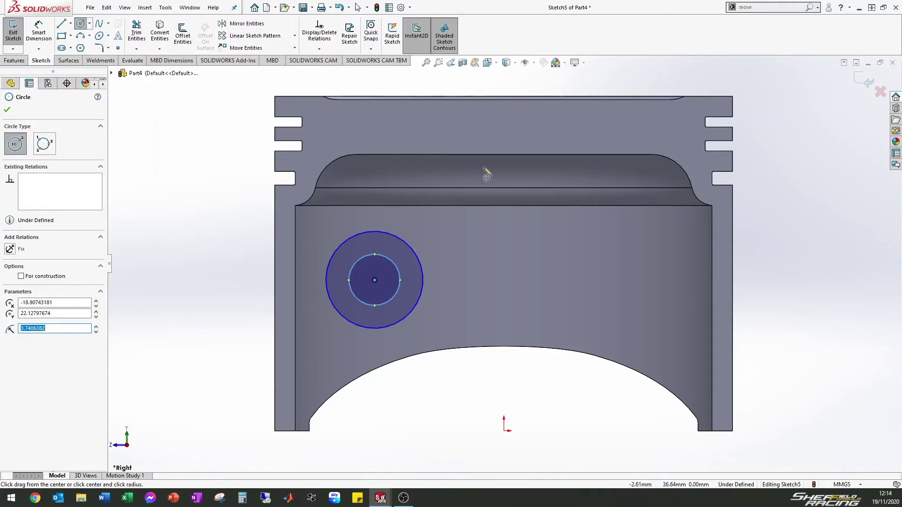
click(8, 111)
- Dimension the outer circle's diameter and link it to the global variable "Gudgeon OD"
click(39, 33)
click(385, 232)
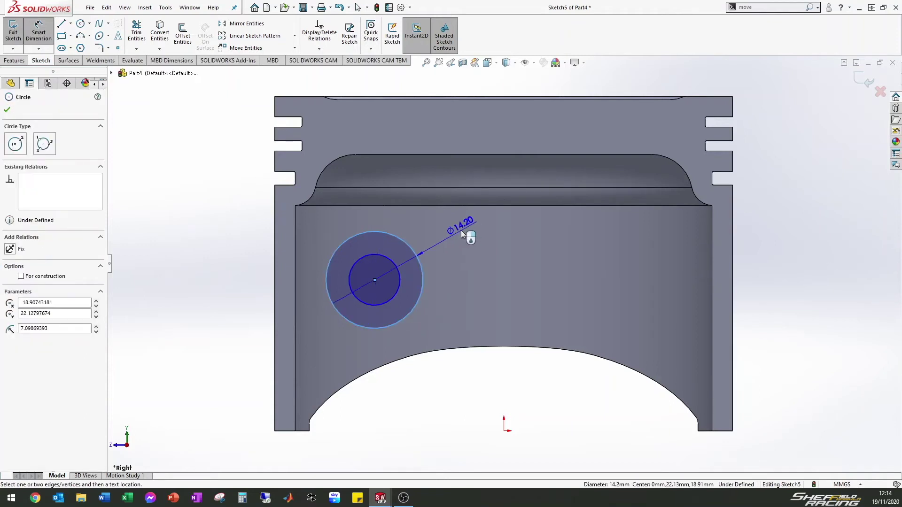
click(455, 233)
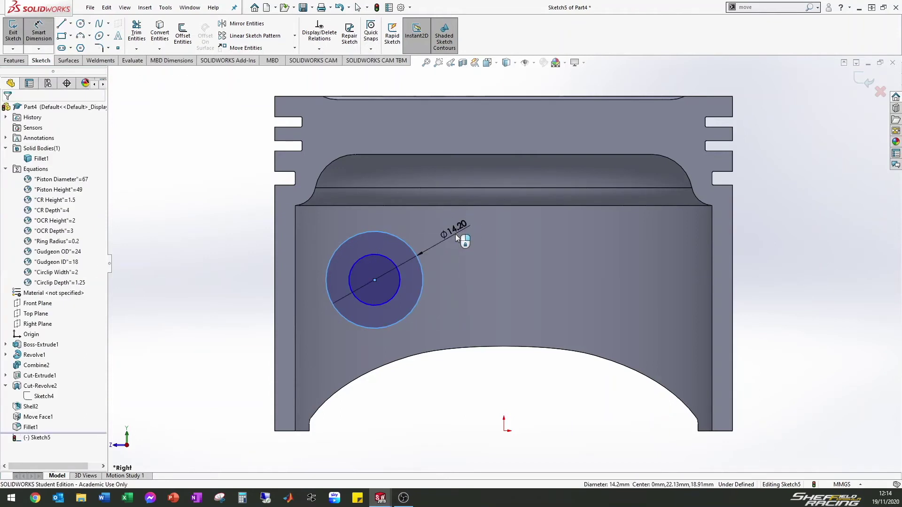
text(=gud)
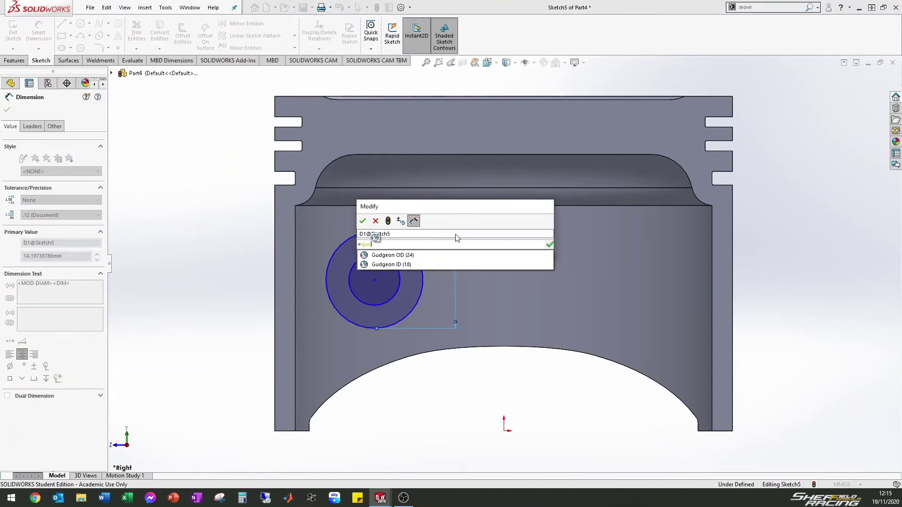
key(Down)
key(Return)
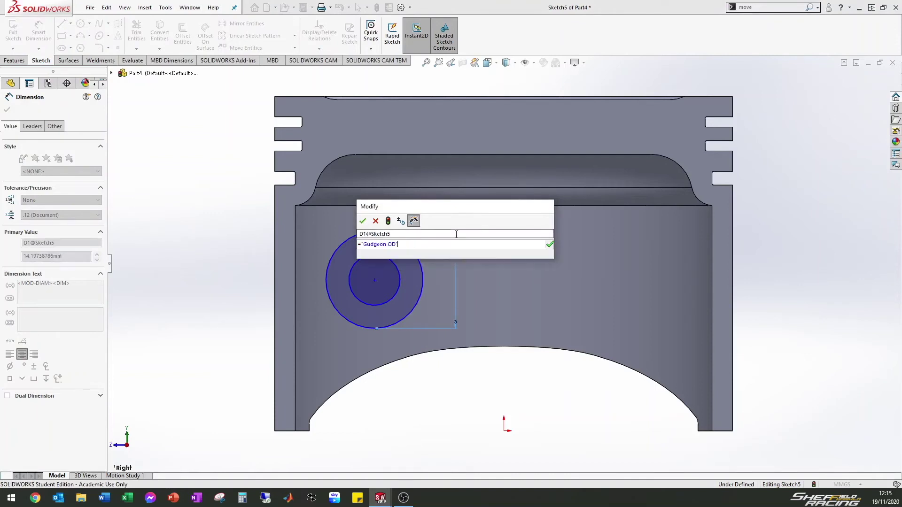
click(363, 221)
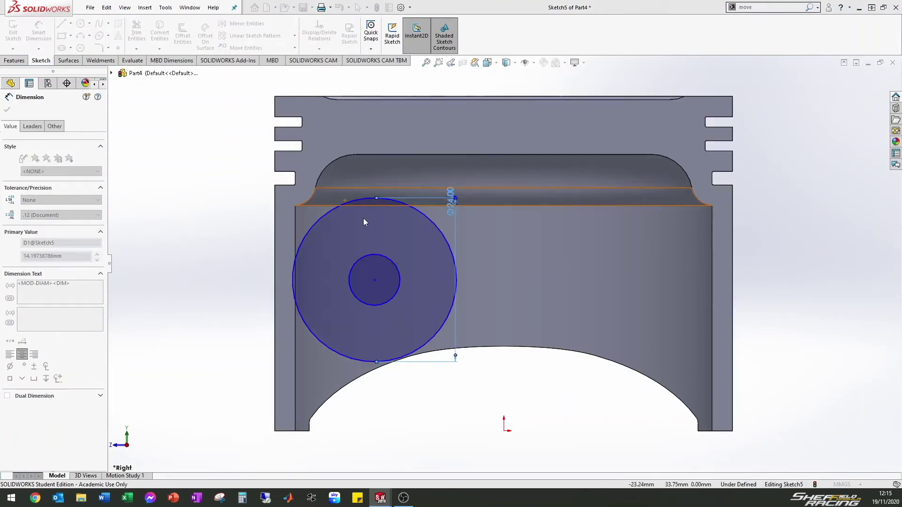
- Dimension the inner circle's diameter and link it to the global variable "Gudgeon ID"
click(394, 263)
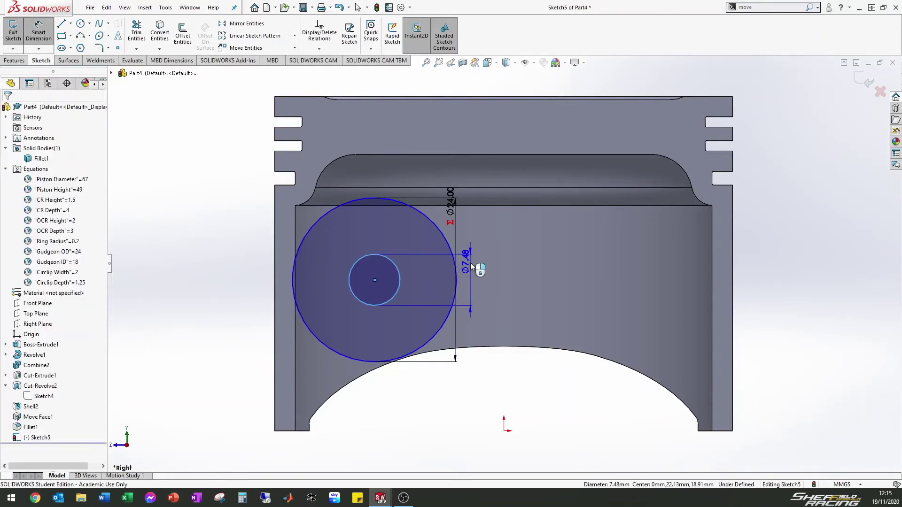
click(471, 265)
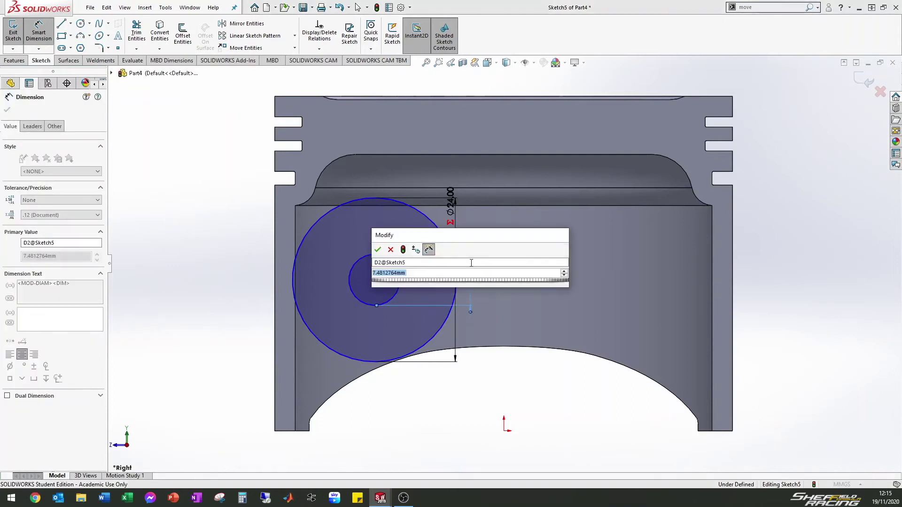
text(=gud)
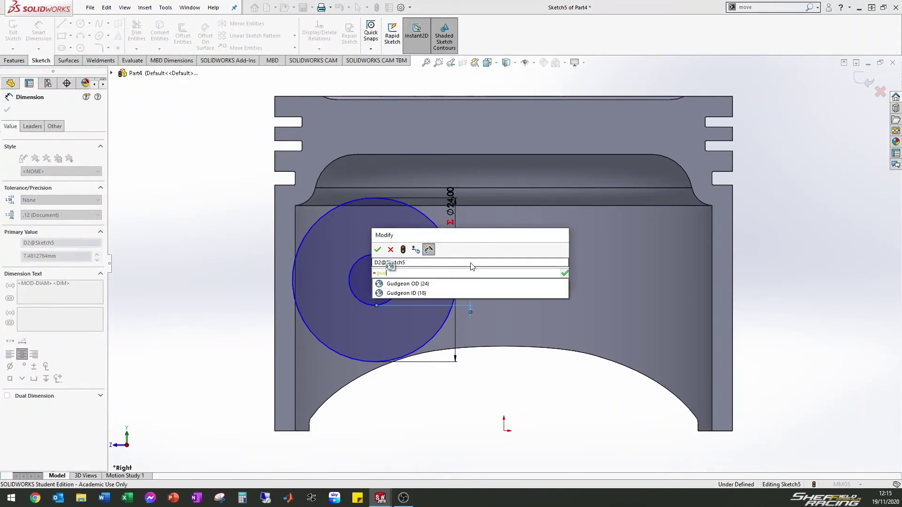
key(Down)
key(Return)
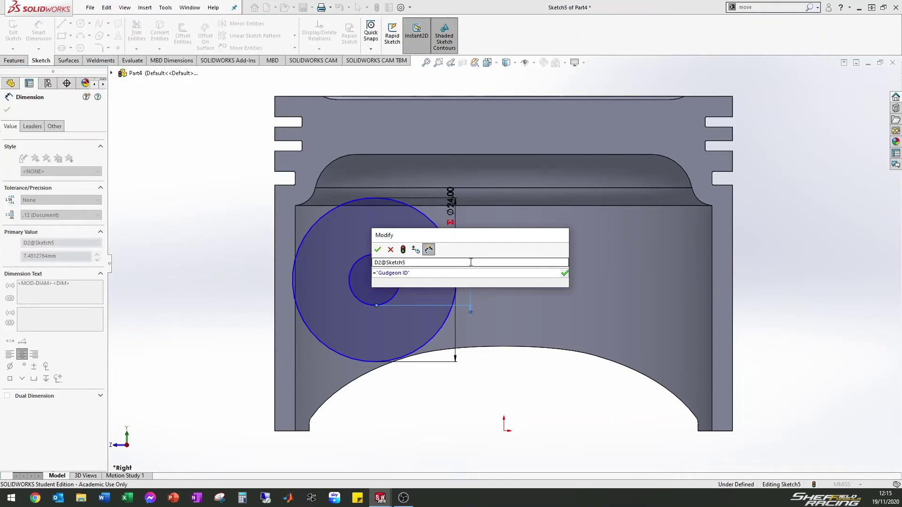
click(377, 250)
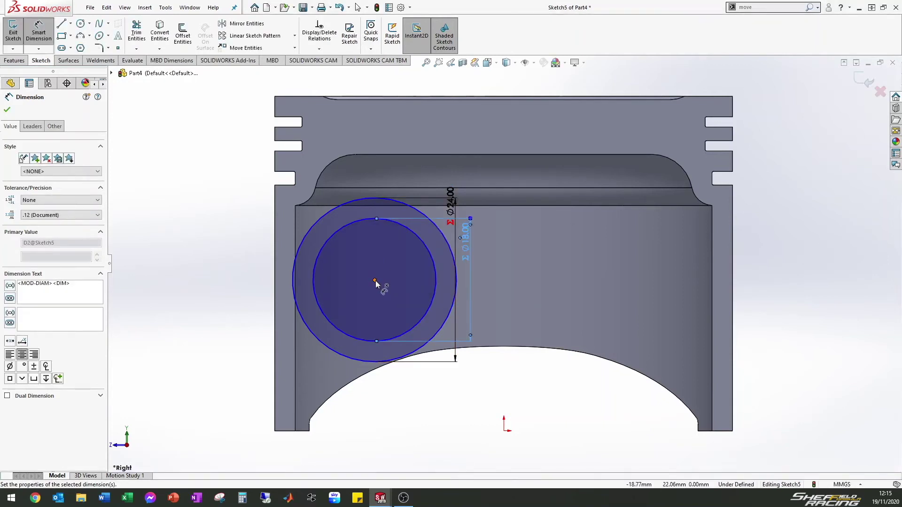
key(Escape)
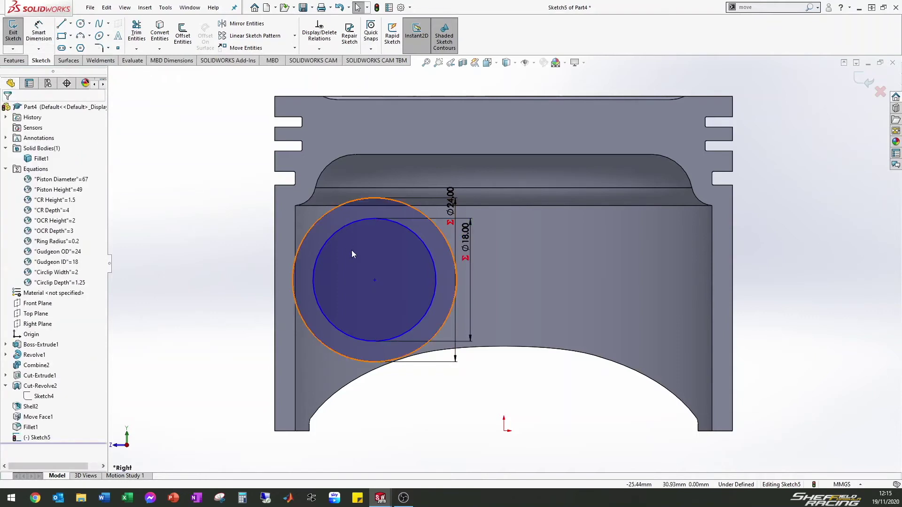
- Align the circles' shared centre vertically with the origin and shift it to about 27 mm above the origin
drag(375, 281, 579, 249)
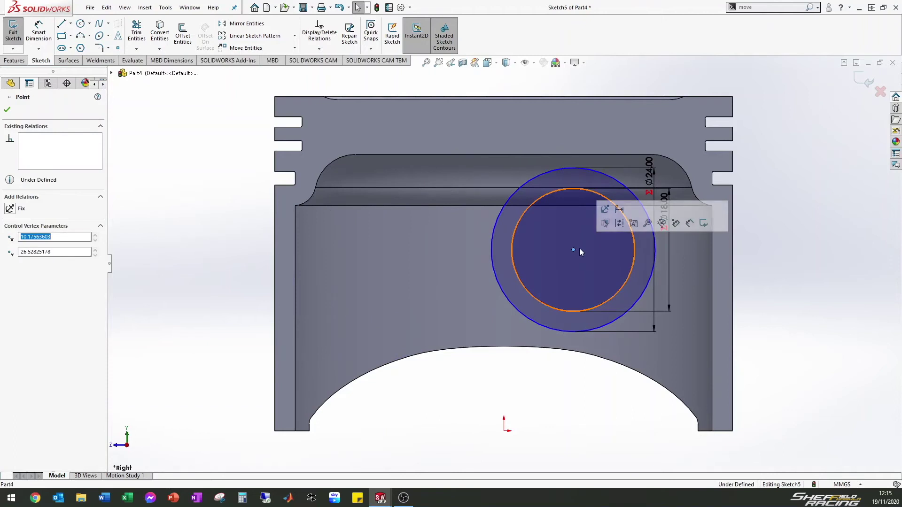
ctrl+click(504, 431)
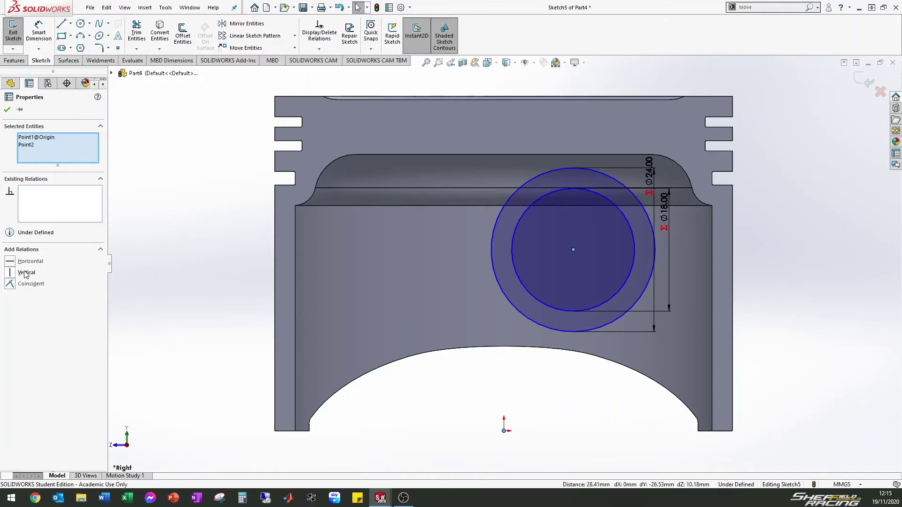
click(26, 273)
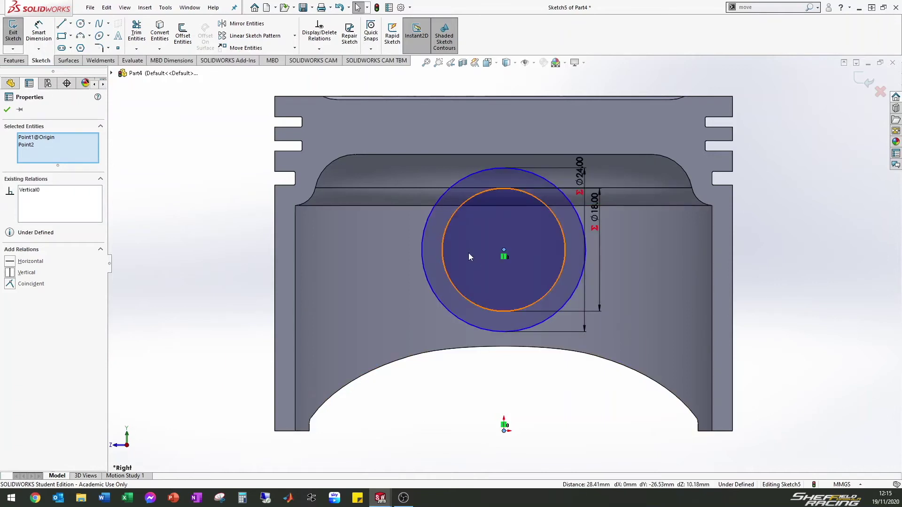
click(7, 110)
click(505, 250)
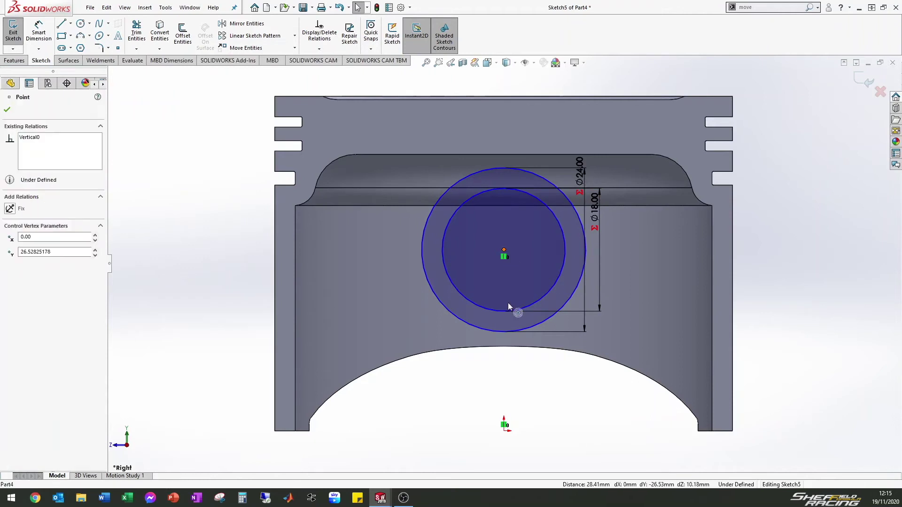
drag(508, 306, 504, 245)
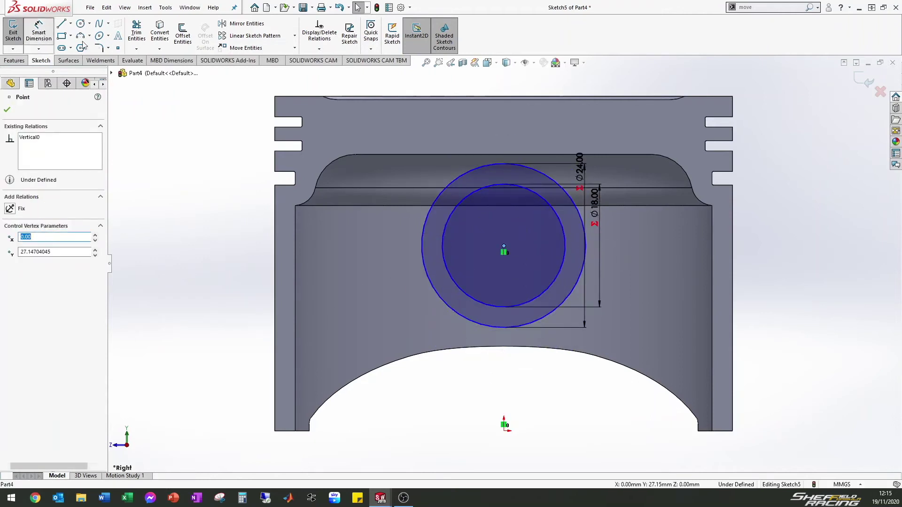
- Dimension the circles' centre 25 mm above the origin and exit the sketch
click(39, 32)
click(504, 246)
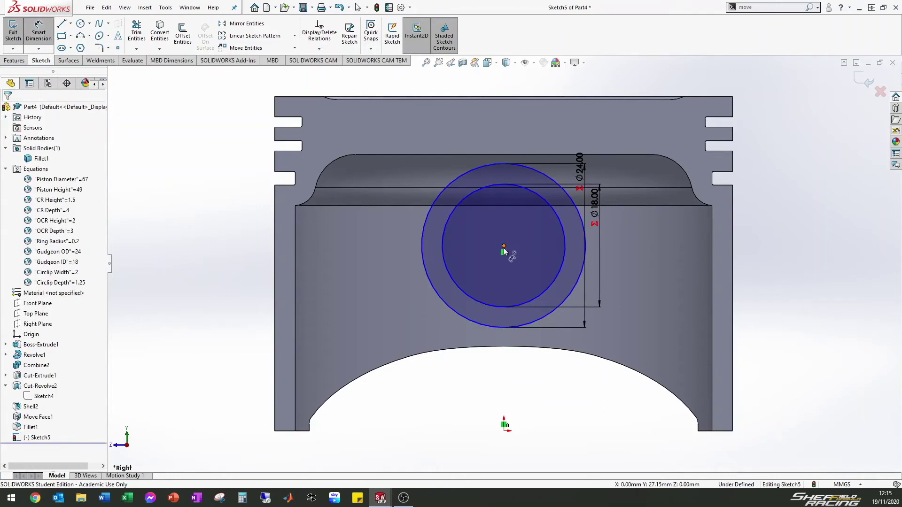
click(504, 432)
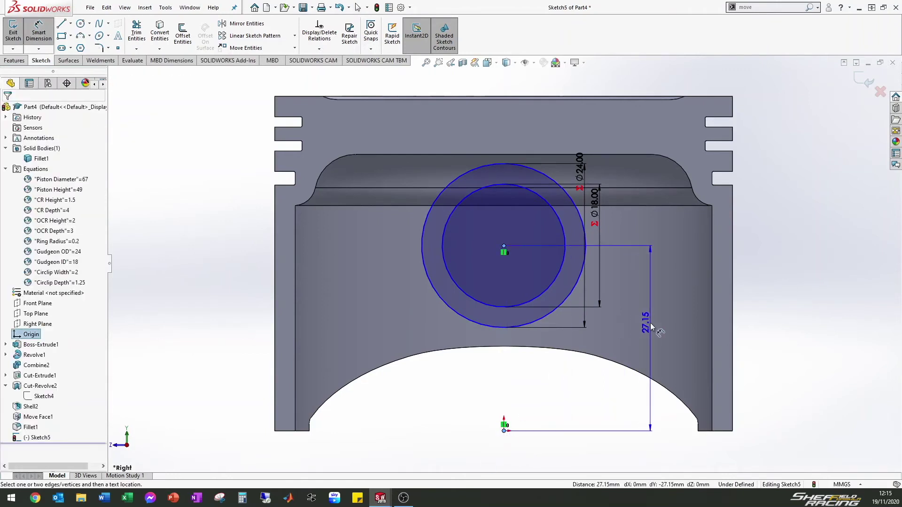
click(652, 326)
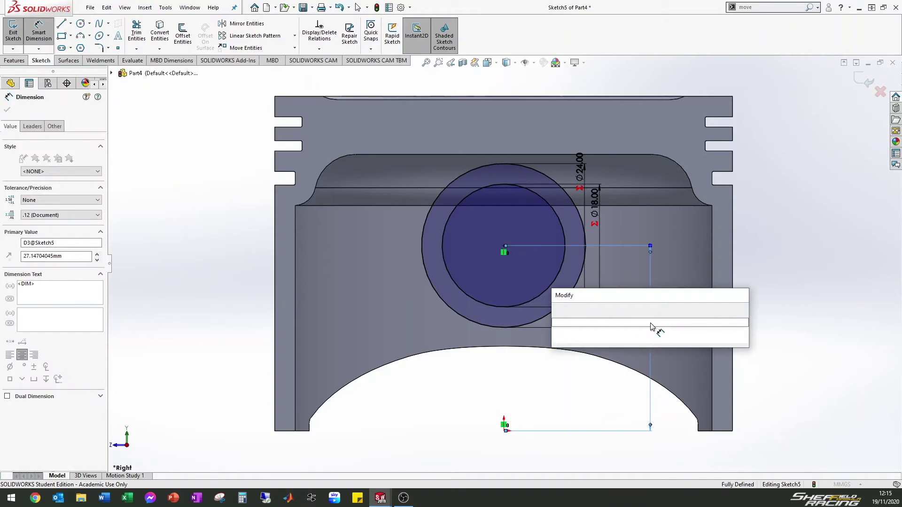
text(25)
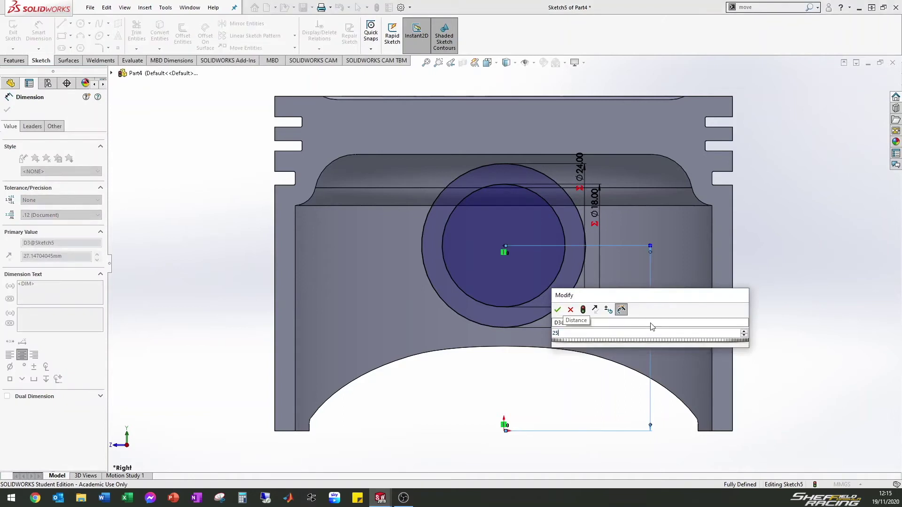
key(Escape)
scroll(317, 265, up, 1)
middle_drag(316, 264, 442, 265)
scroll(442, 265, down, 1)
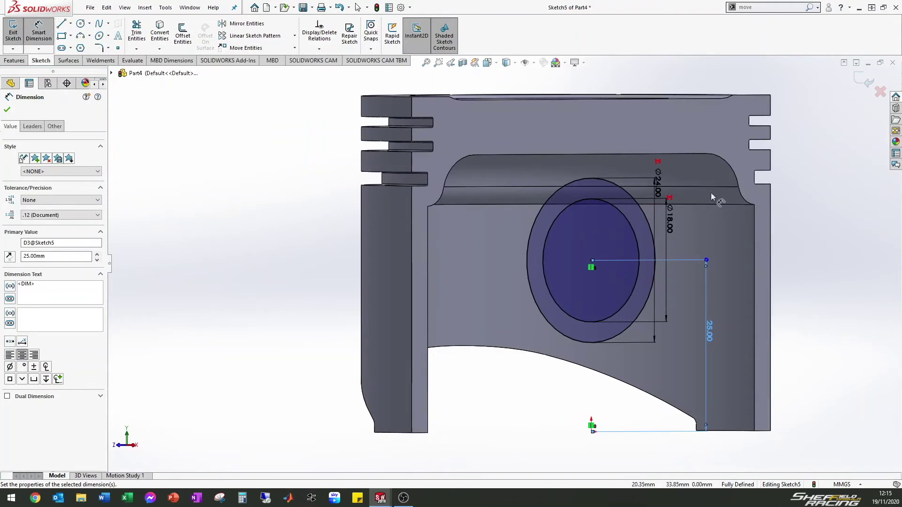
click(867, 84)
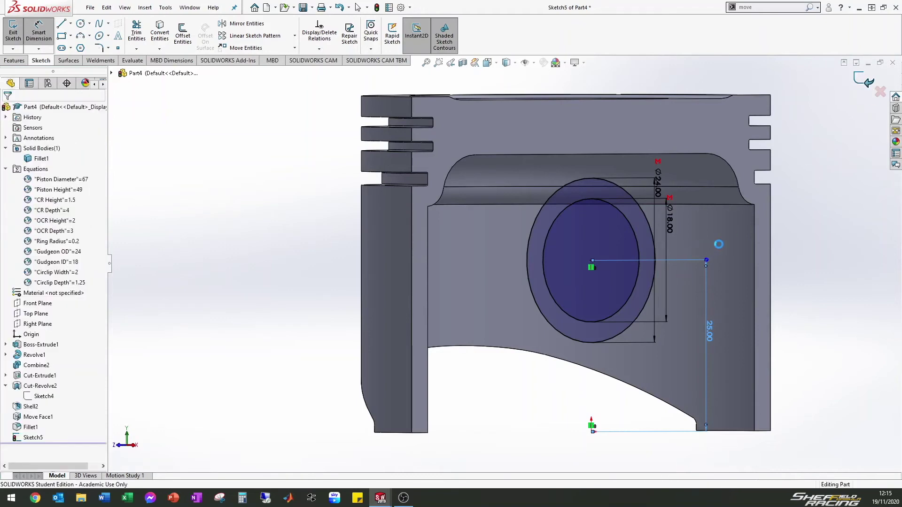
- Start a blind boss extrude of the gudgeon sketch, reverse its direction towards the piston wall, and inspect the preview
middle_drag(699, 248, 540, 256)
click(15, 34)
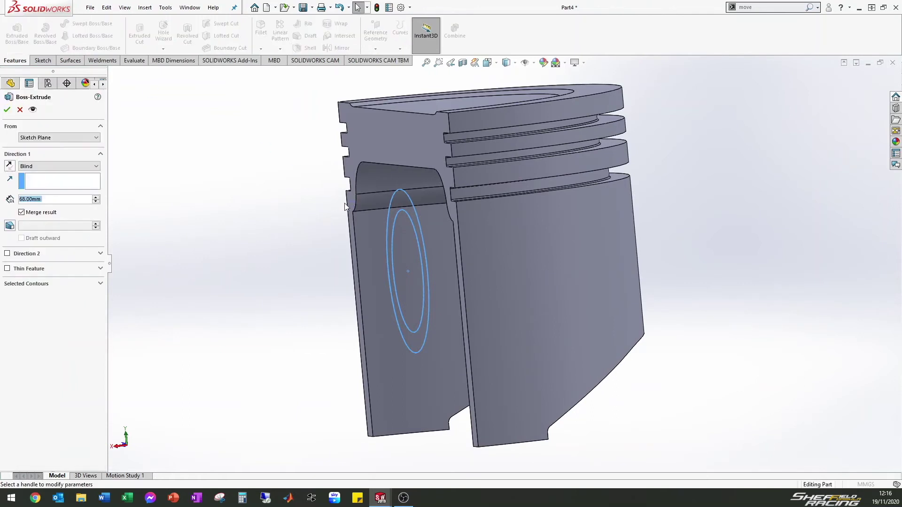
click(10, 165)
middle_drag(558, 154, 602, 184)
scroll(602, 183, down, 5)
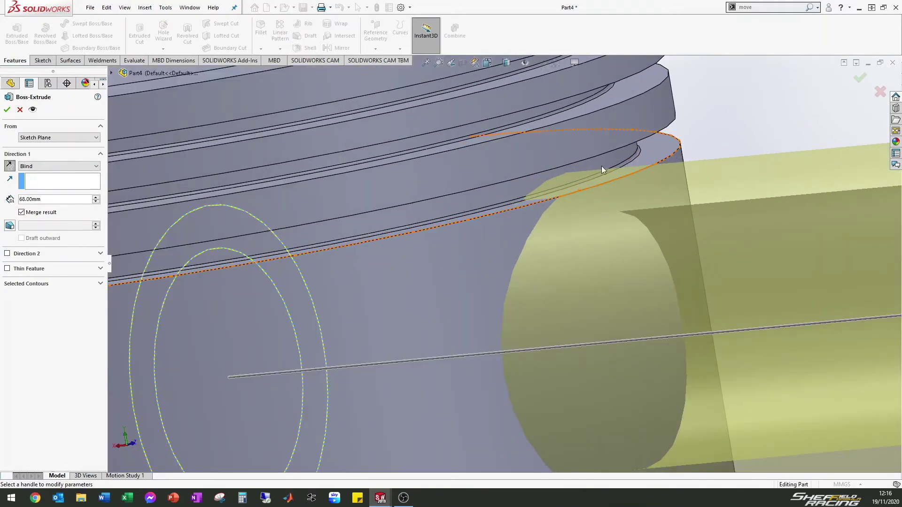
scroll(557, 268, up, 10)
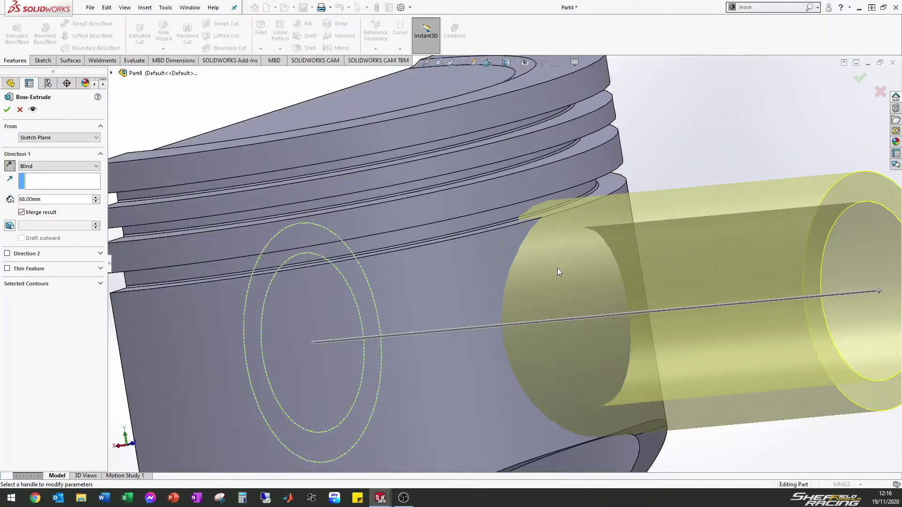
mouse_move(476, 241)
middle_down()
mouse_move(460, 280)
mouse_move(470, 243)
middle_up()
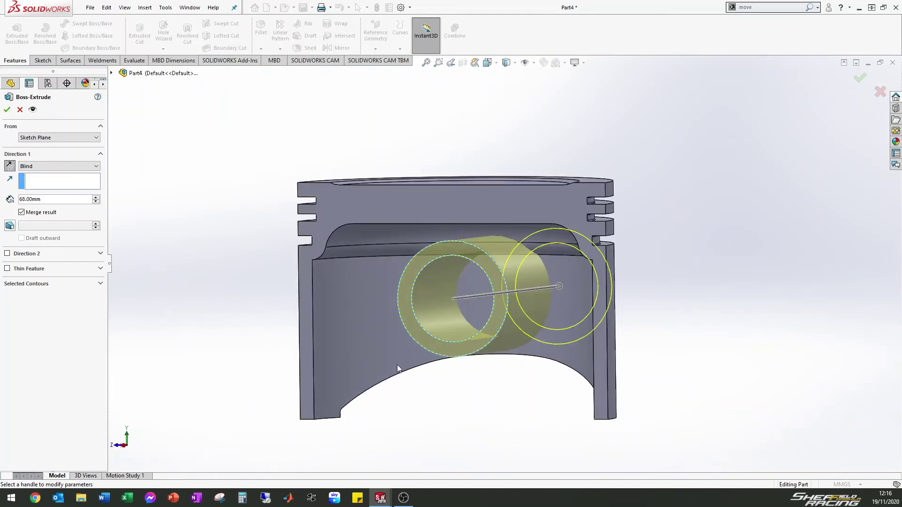
middle_drag(532, 271, 491, 279)
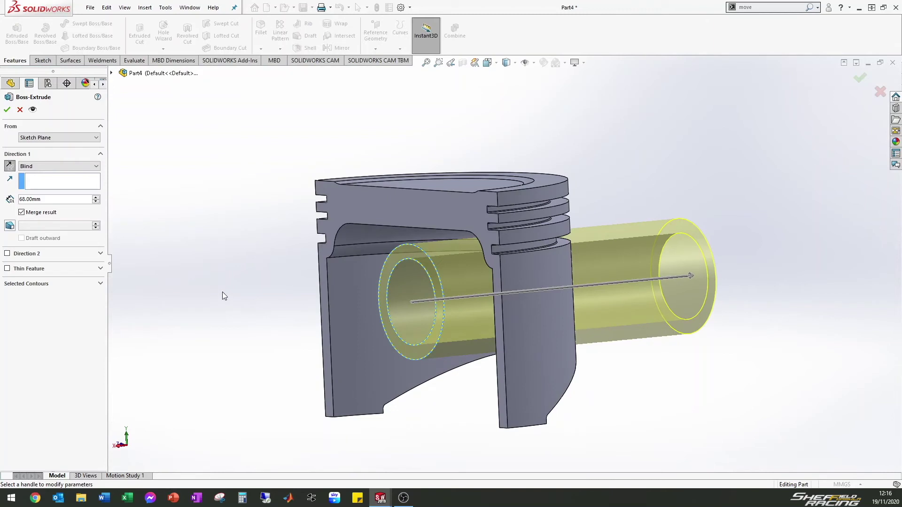
- Choose the outer gudgeon circle as the selected contour so that the extrusion is solid
click(66, 284)
click(38, 294)
right_click(38, 294)
click(63, 313)
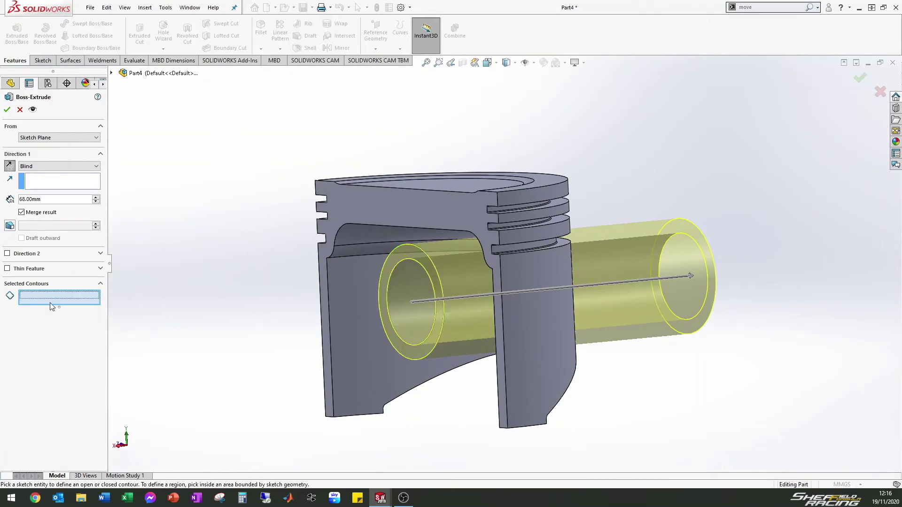
click(427, 255)
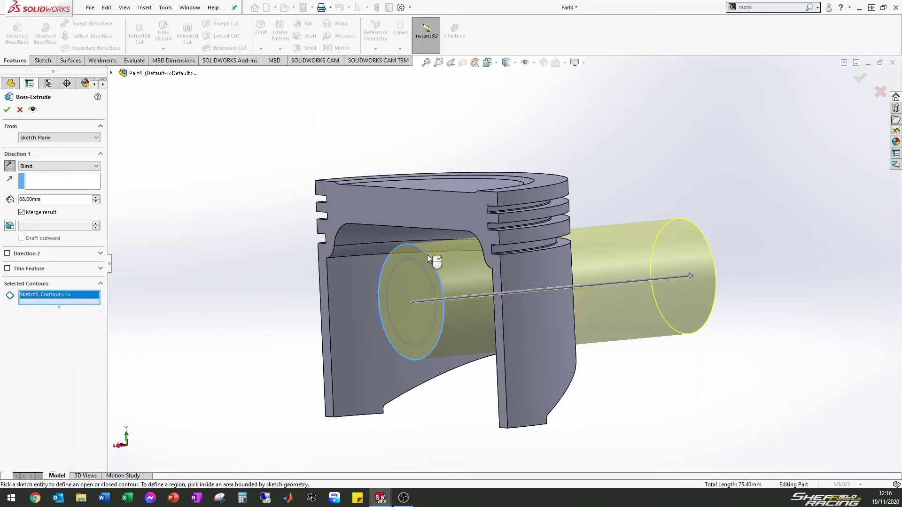
- Set the gudgeon boss extrusion's end condition to Up To Body with the piston body as target, and inspect the preview
click(39, 167)
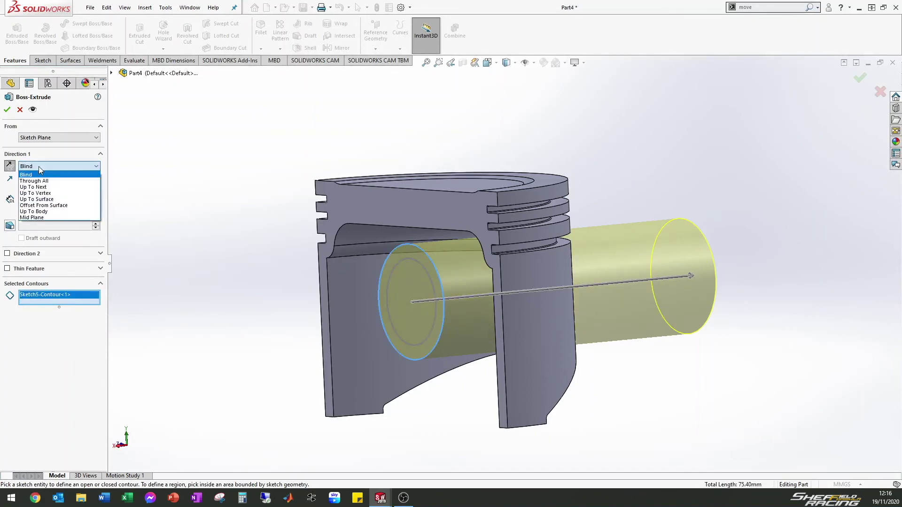
click(42, 213)
middle_drag(591, 245, 545, 274)
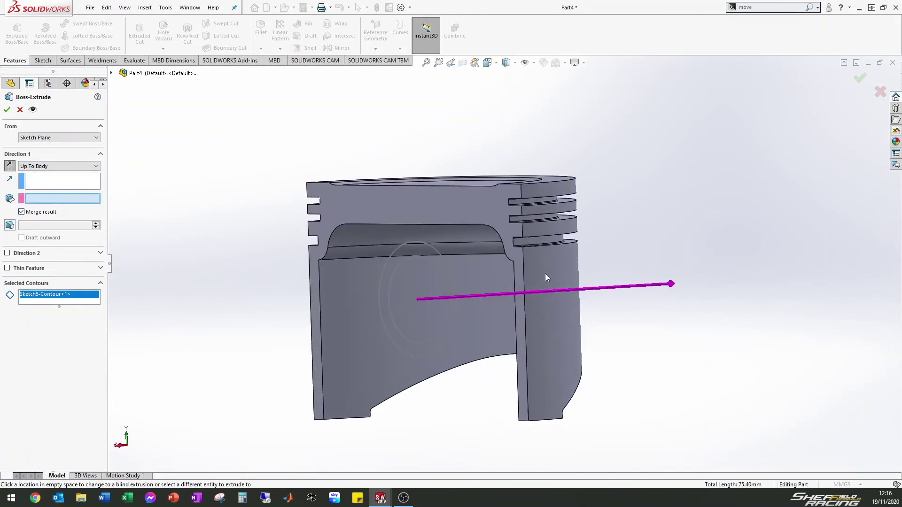
click(494, 275)
middle_drag(494, 275, 548, 249)
scroll(444, 267, down, 5)
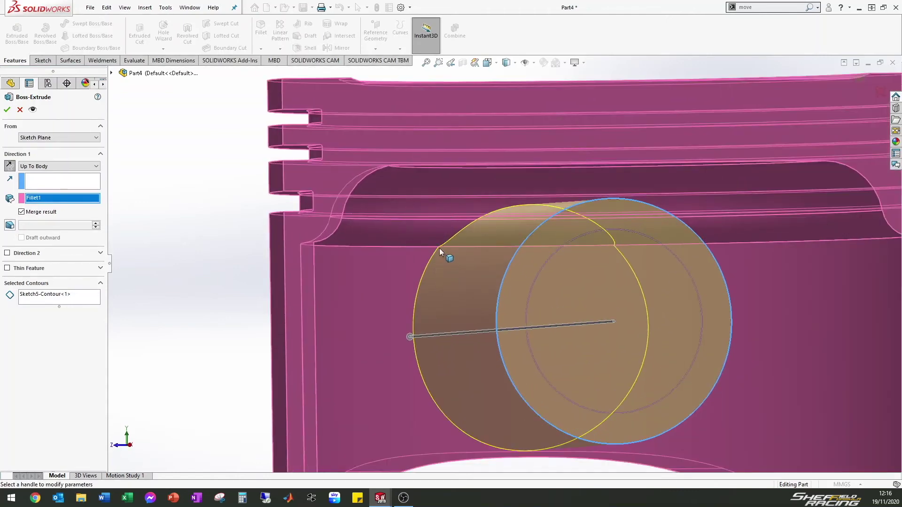
middle_drag(489, 214, 617, 243)
scroll(633, 268, up, 5)
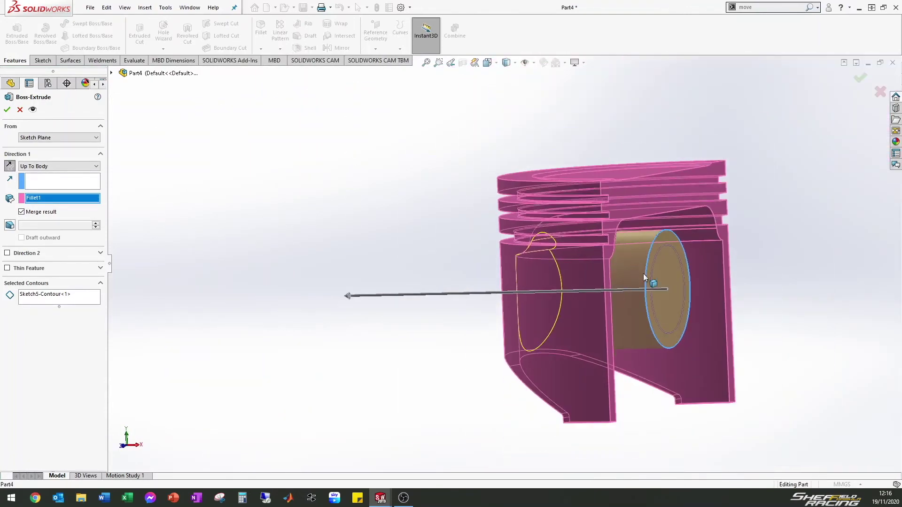
middle_drag(667, 297, 509, 284)
scroll(508, 285, down, 1)
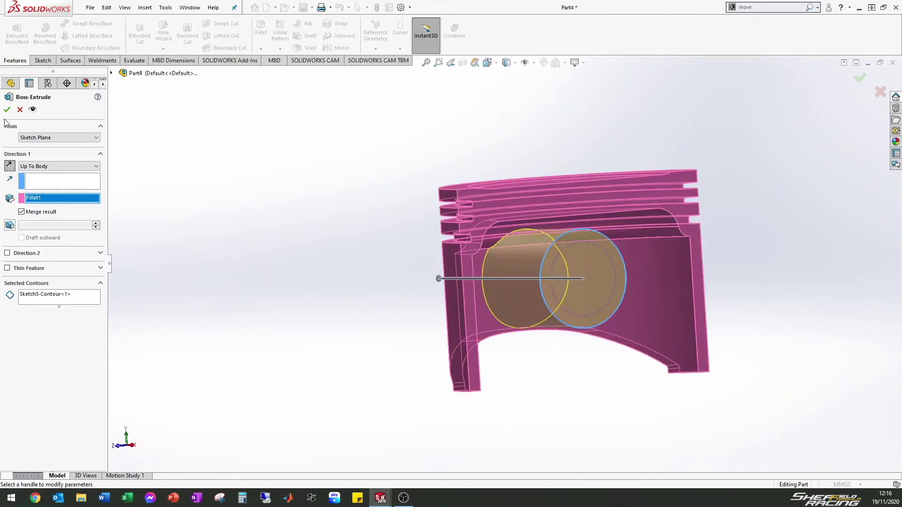
middle_drag(600, 258, 541, 272)
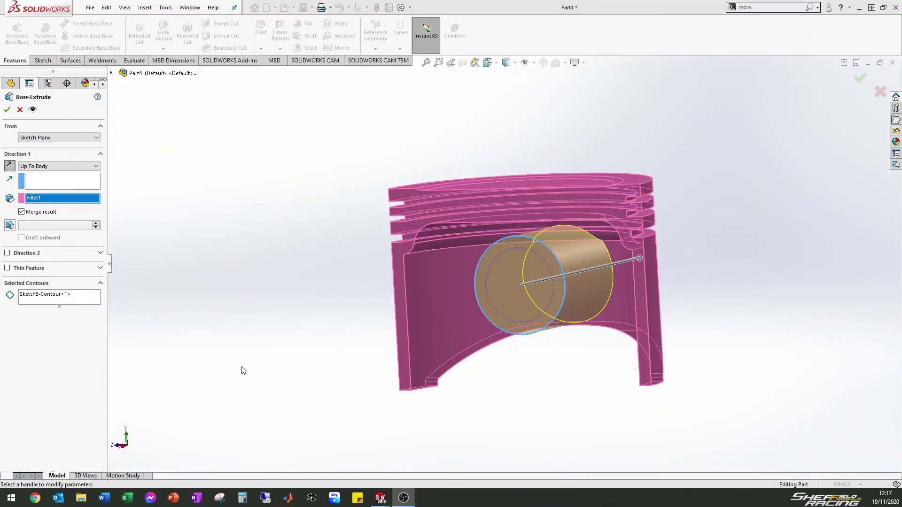
- Start the gudgeon boss extrusion at a 17 mm offset from the sketch plane, reversed towards the piston wall, and accept the feature
click(40, 139)
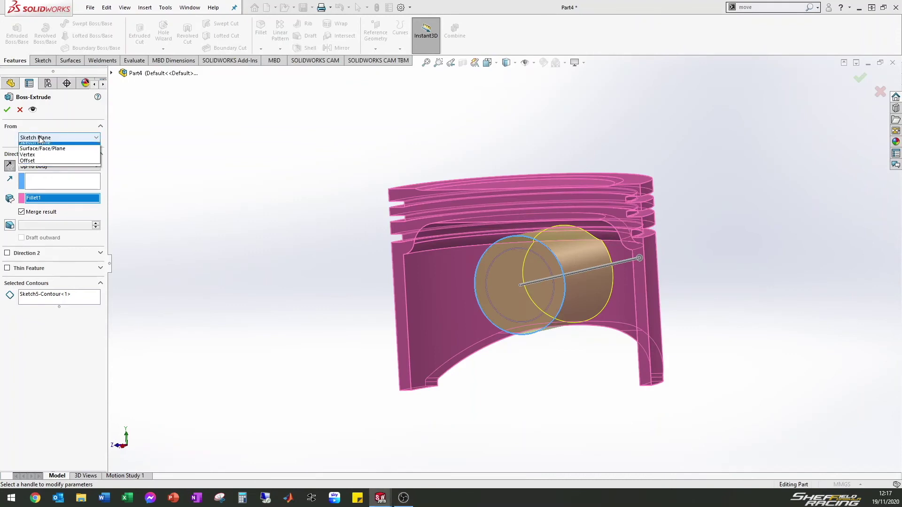
click(36, 164)
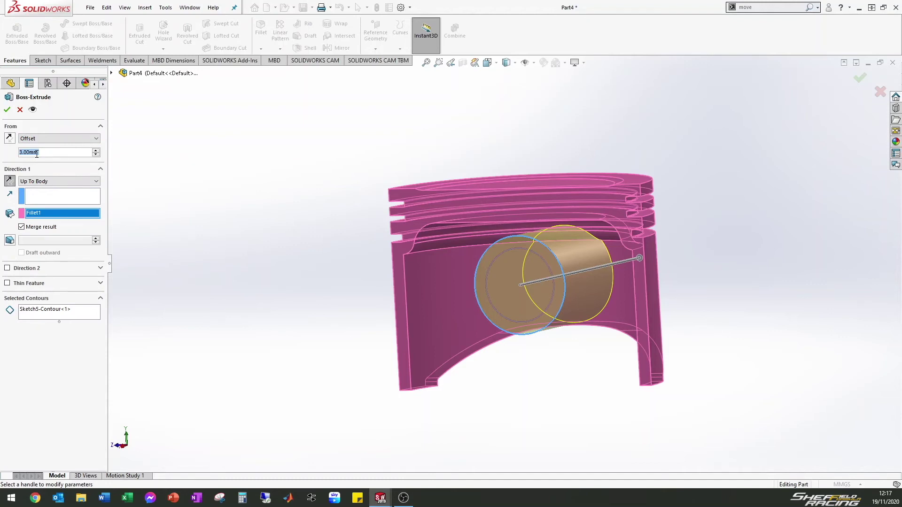
scroll(36, 153, up, 12)
scroll(36, 153, up, 2)
middle_drag(624, 277, 474, 270)
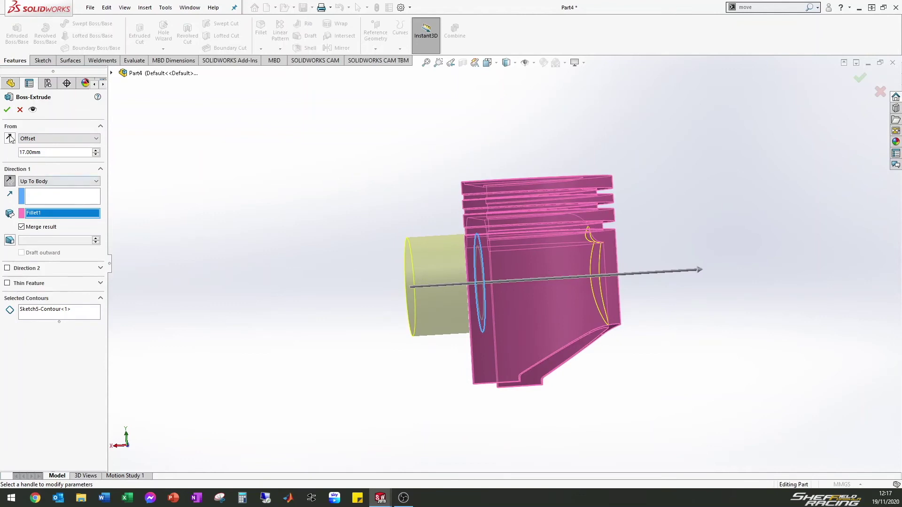
middle_drag(360, 206, 551, 302)
scroll(524, 297, down, 2)
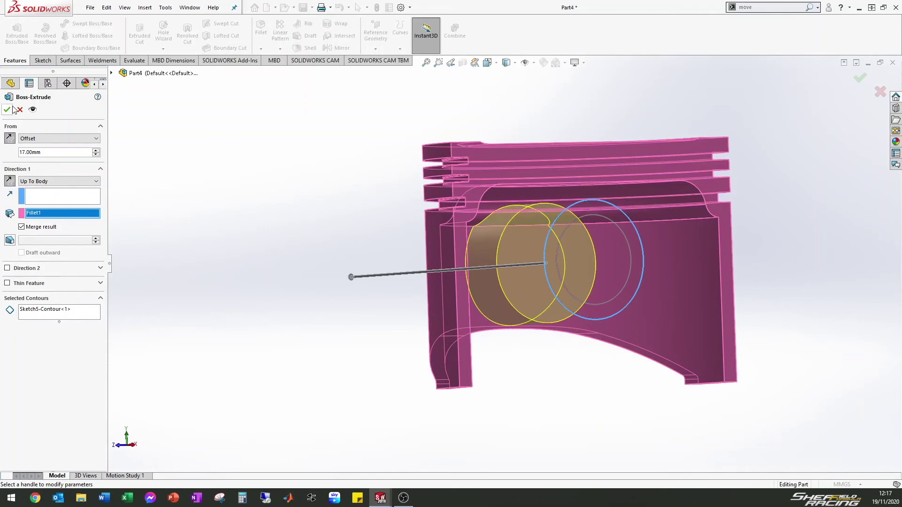
key(Return)
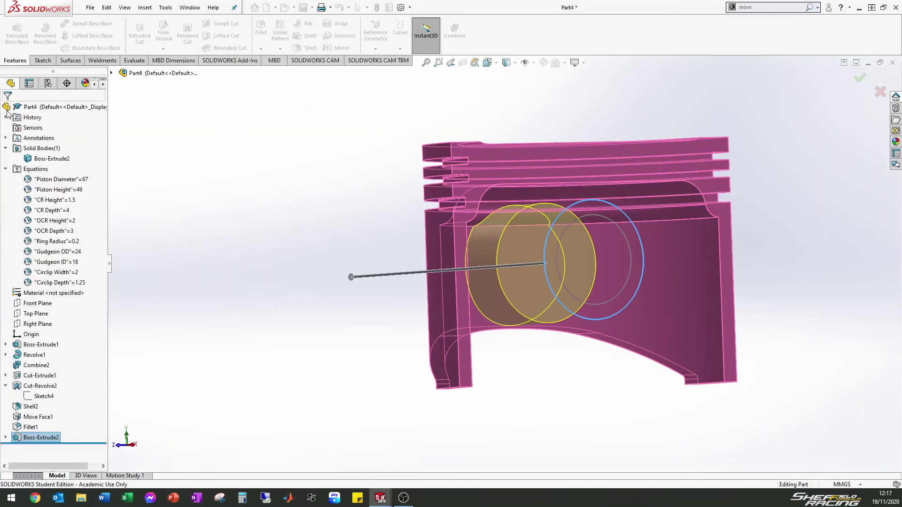
- Start a neutral-plane draft and replace the picked skirt bottom face with the Top Plane as the neutral plane
middle_drag(585, 201, 538, 417)
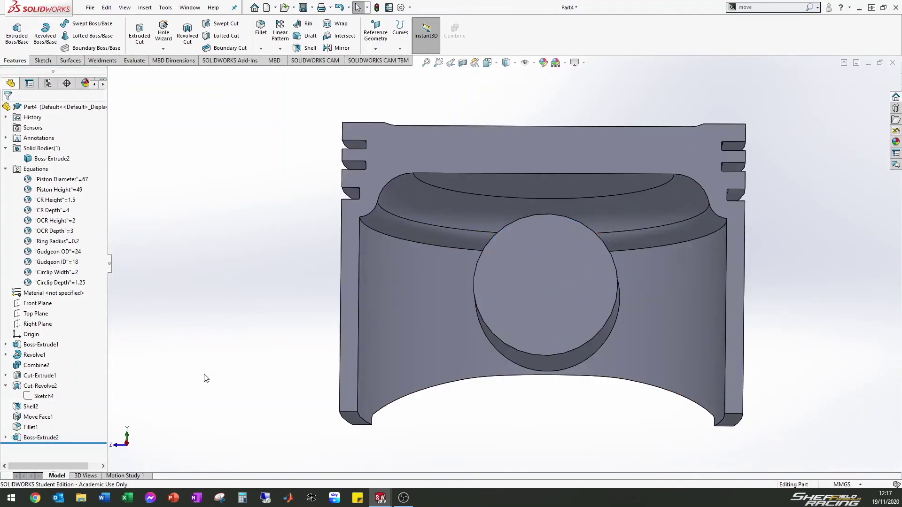
middle_drag(317, 188, 274, 187)
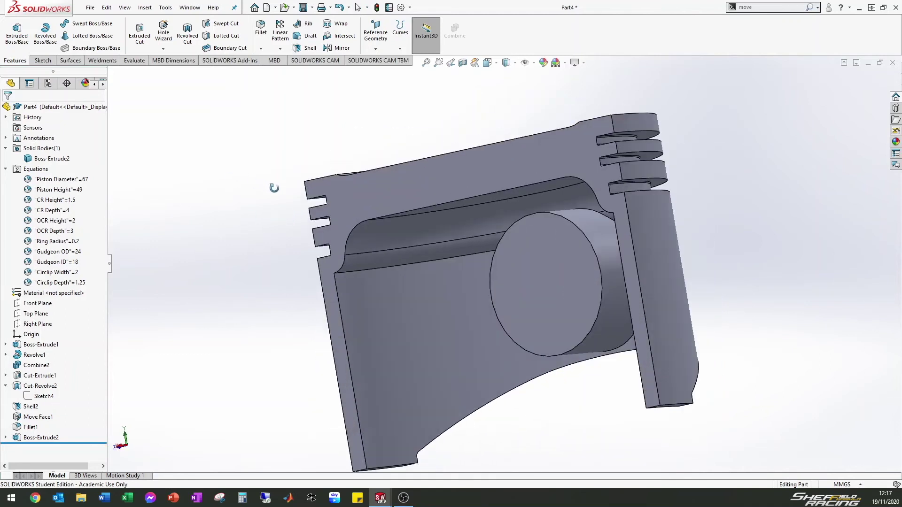
click(309, 35)
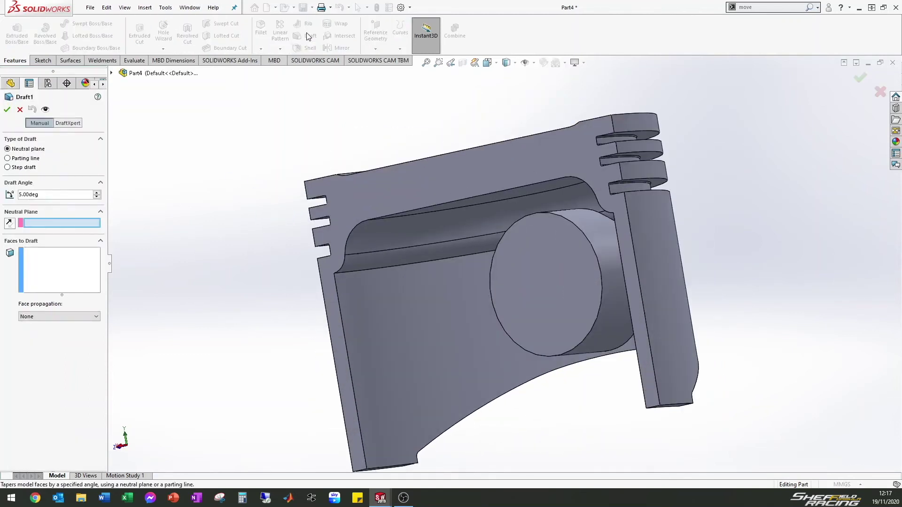
middle_drag(429, 278, 530, 248)
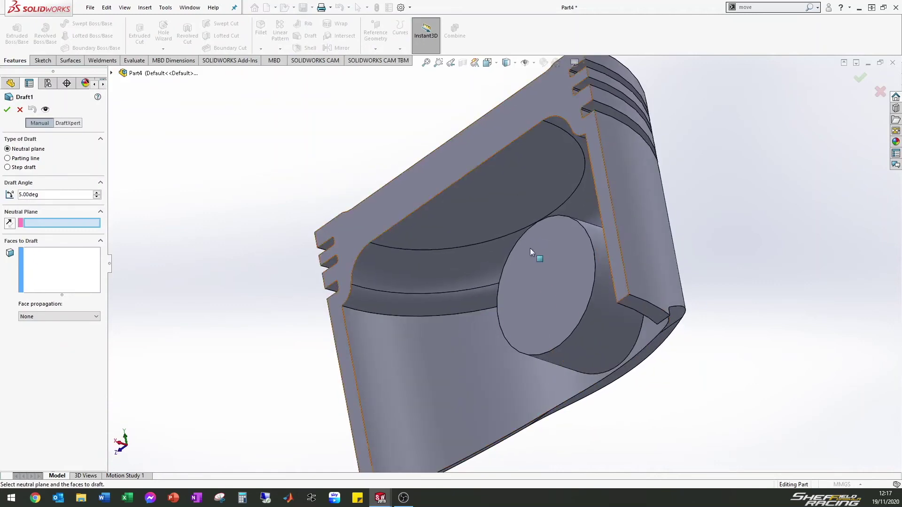
click(637, 305)
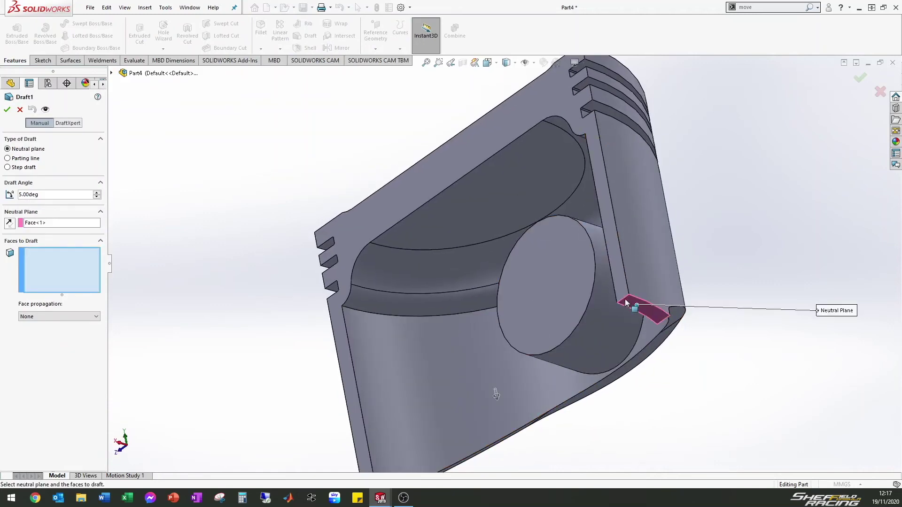
middle_drag(543, 207, 514, 424)
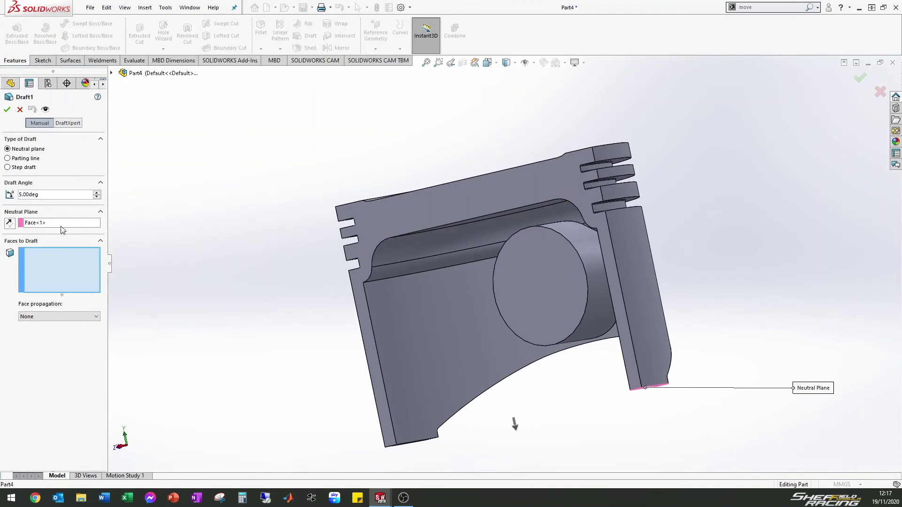
click(112, 73)
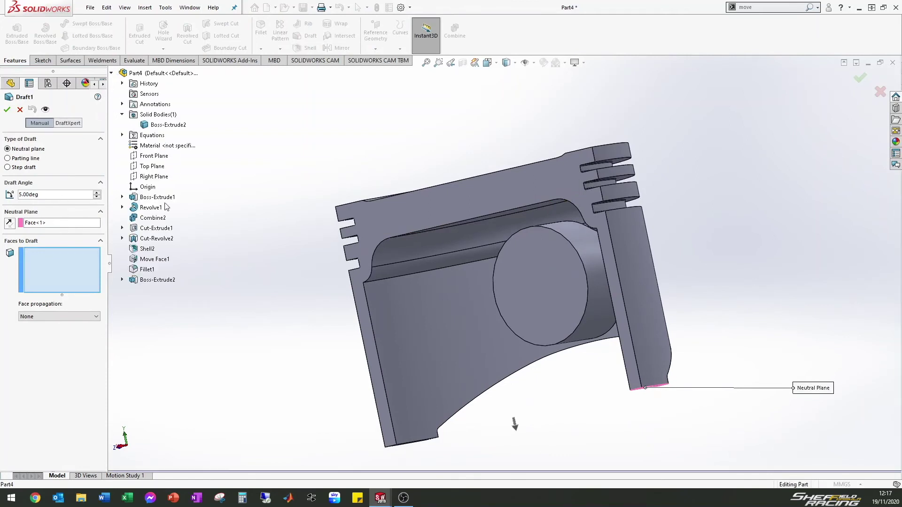
click(49, 224)
right_click(50, 225)
click(68, 231)
click(152, 166)
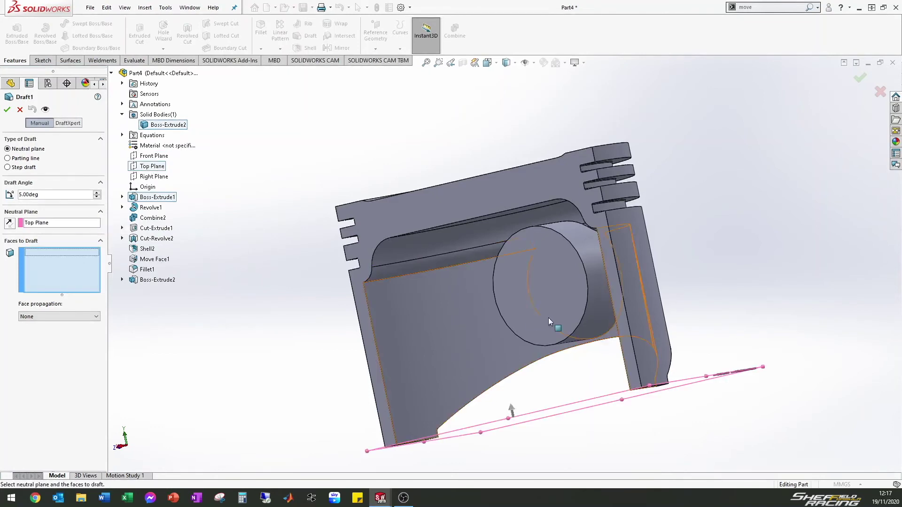
- Draft the flat end face of the gudgeon boss by 5 degrees and accept the feature
click(560, 272)
middle_drag(561, 273, 517, 265)
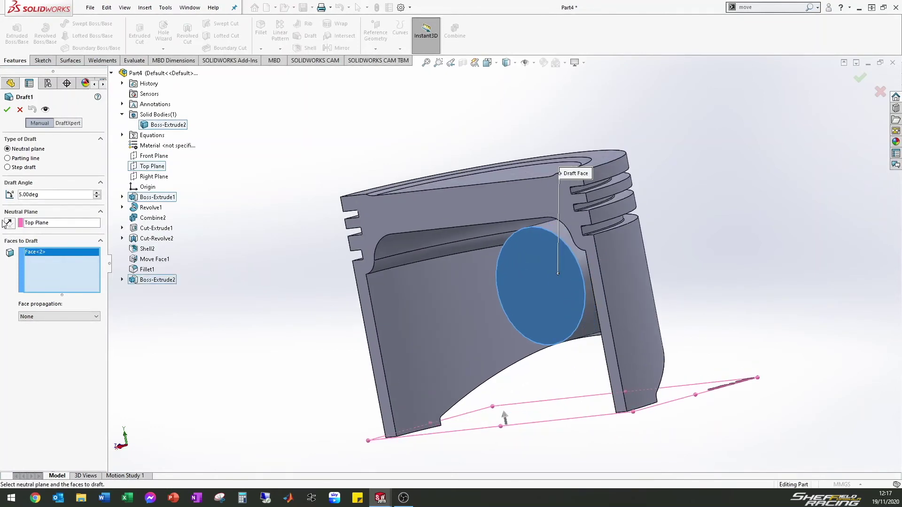
click(7, 110)
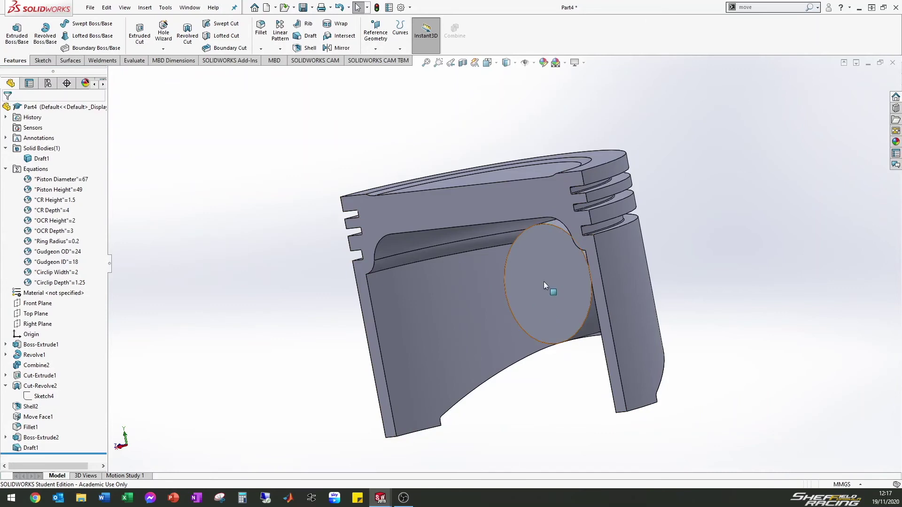
- Edit the boss draft to use the recessed piston crown face as neutral plane, with the draft direction reversed
middle_drag(554, 278, 667, 221)
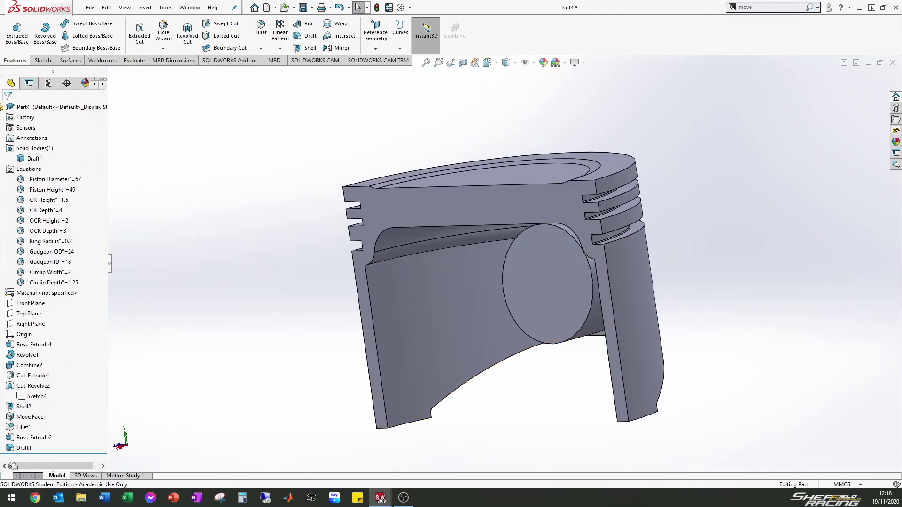
click(22, 448)
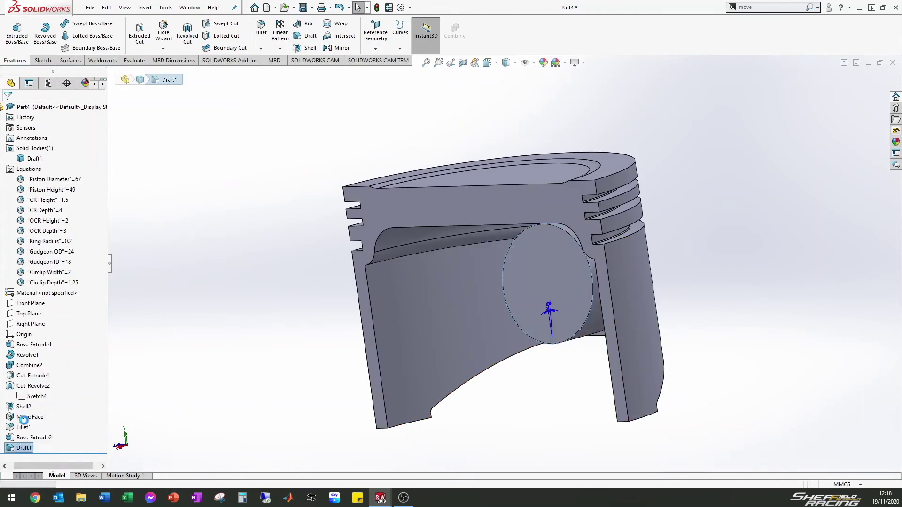
click(24, 424)
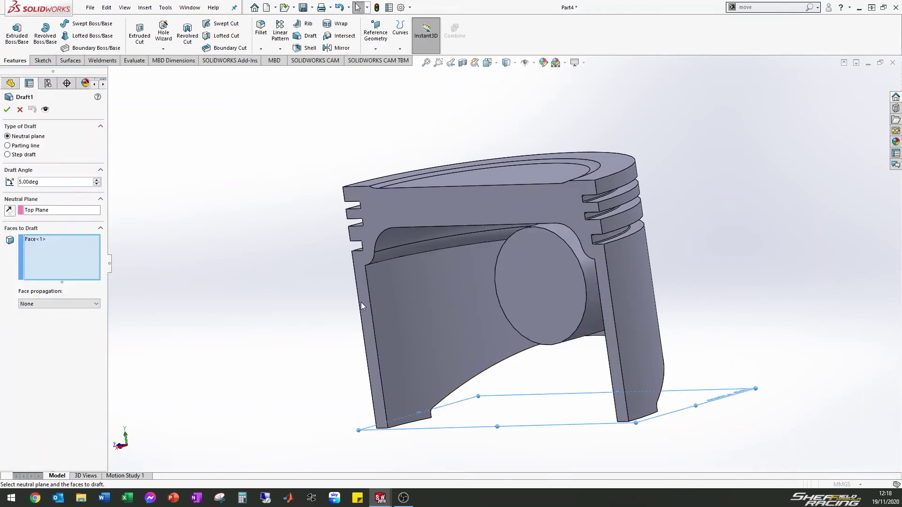
right_click(47, 213)
click(75, 217)
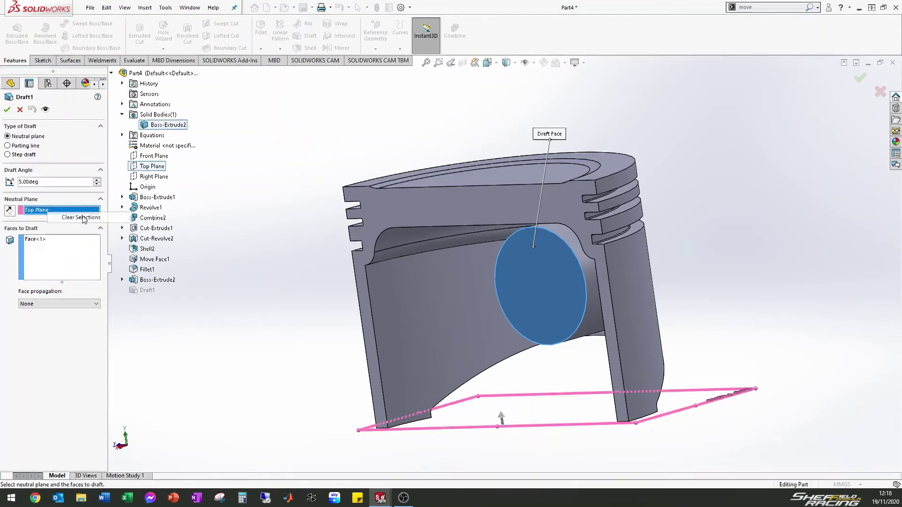
click(500, 177)
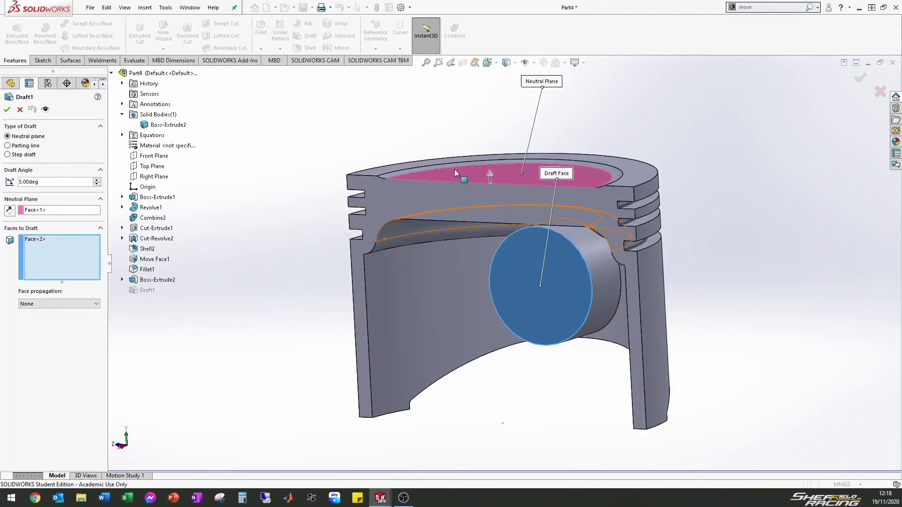
click(490, 176)
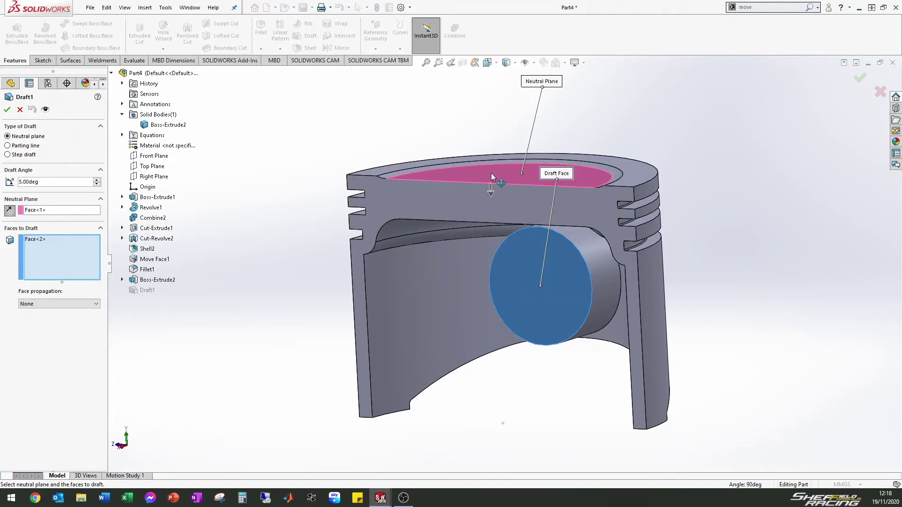
click(7, 110)
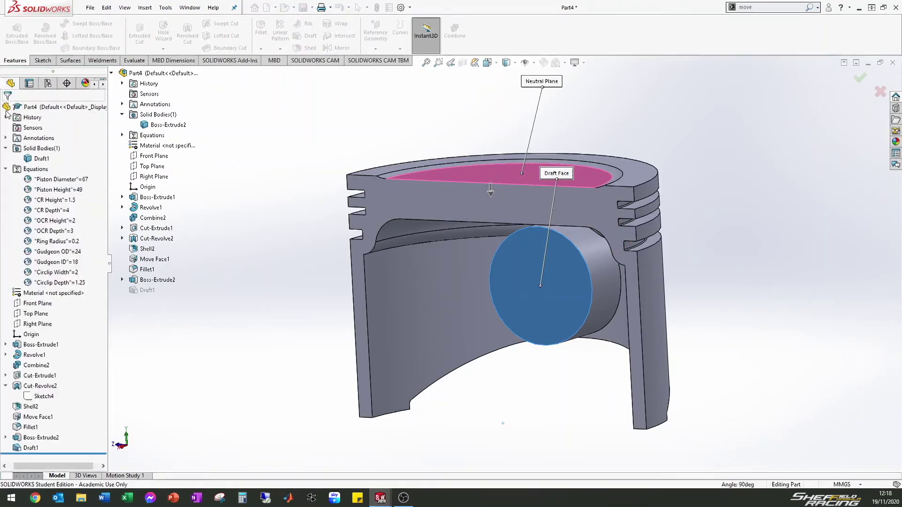
- Start a constant-size fillet with a symmetric 2 mm radius for the piston's interior edges
middle_drag(537, 262, 562, 249)
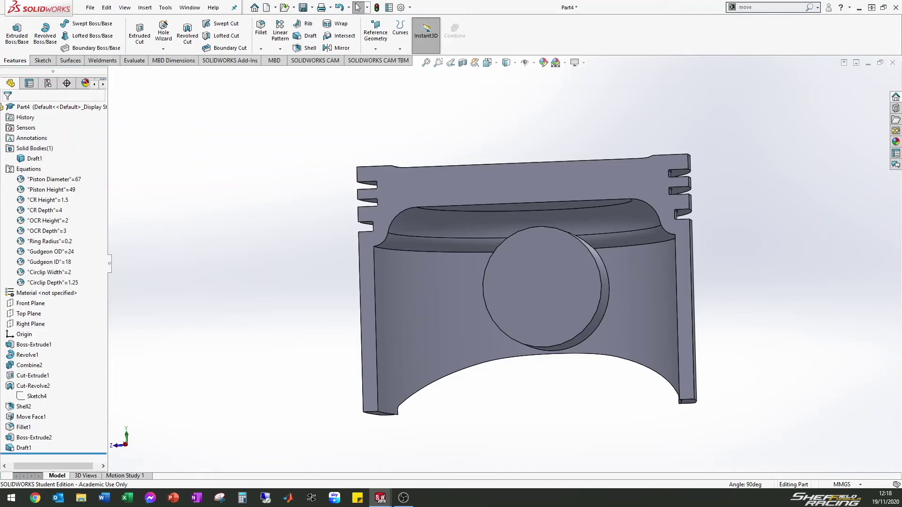
middle_drag(507, 270, 463, 310)
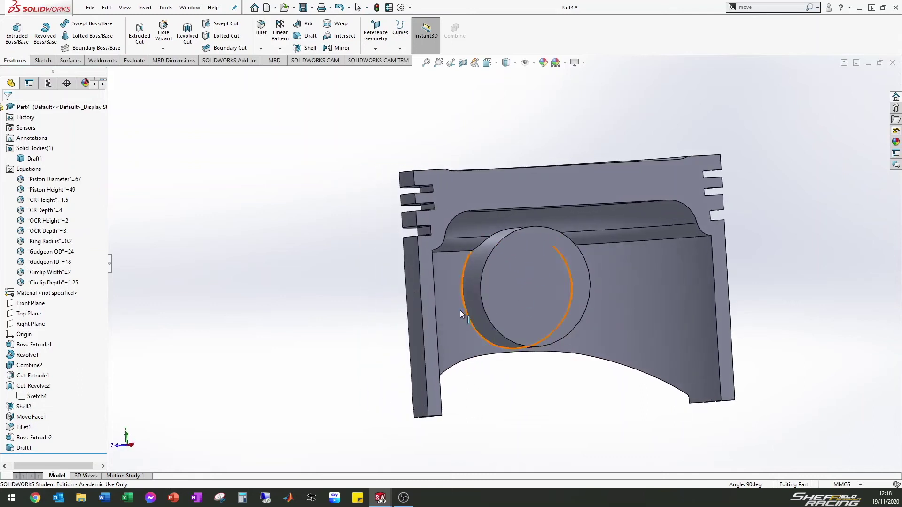
scroll(466, 265, down, 5)
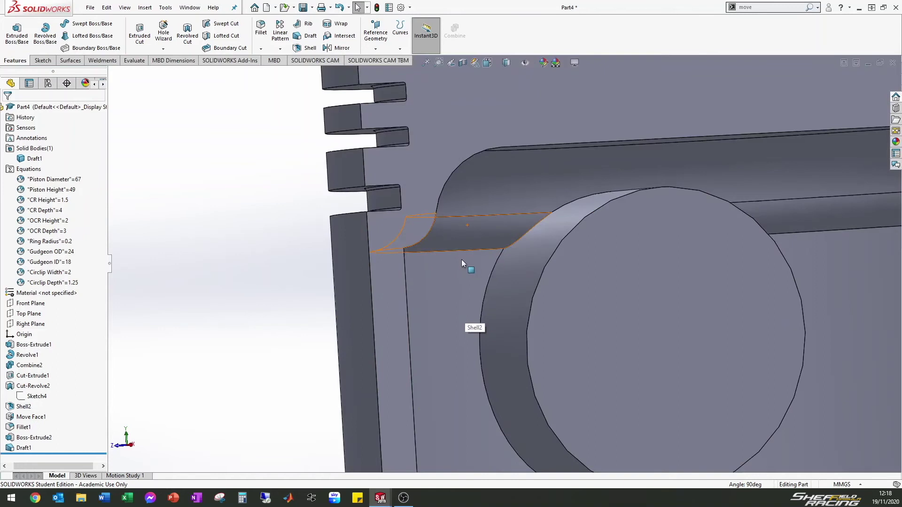
scroll(463, 251, up, 3)
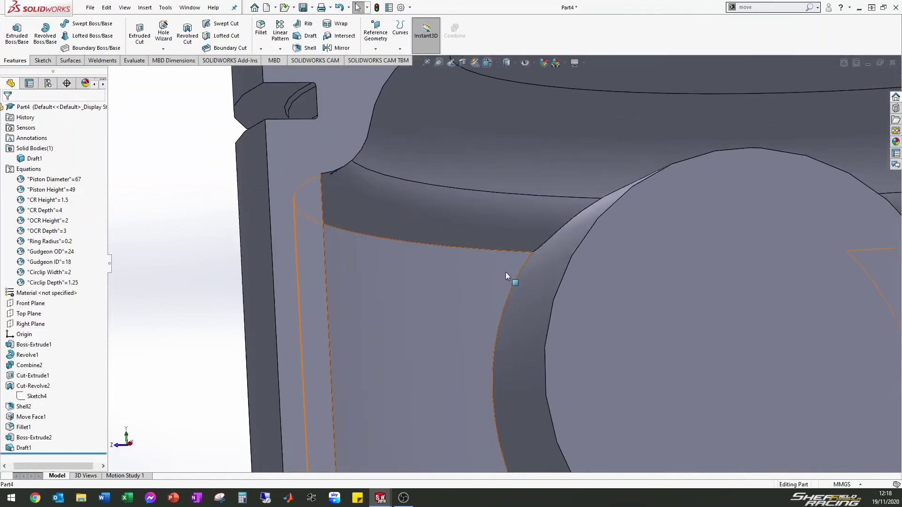
scroll(505, 272, up, 3)
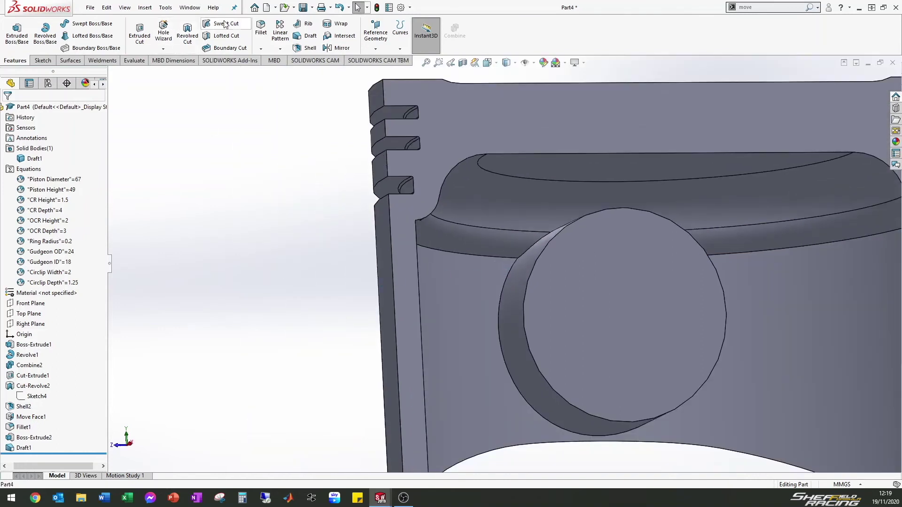
click(261, 27)
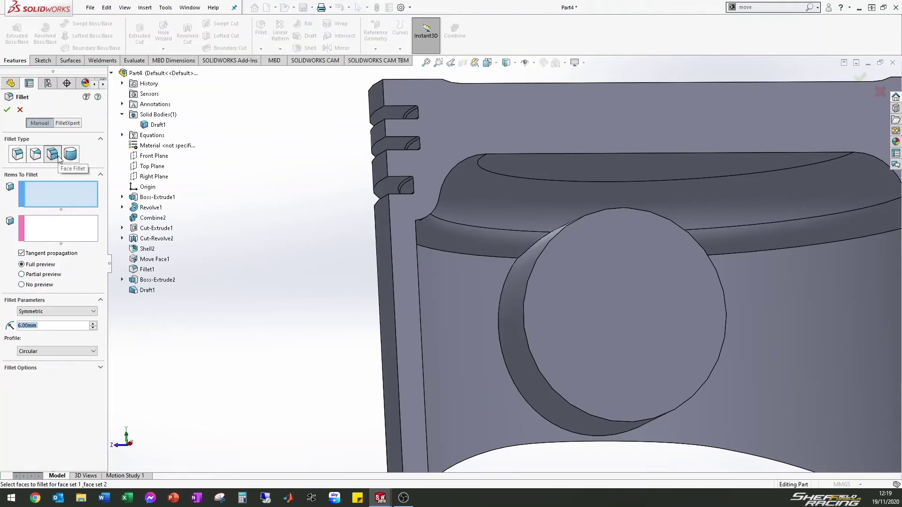
click(18, 154)
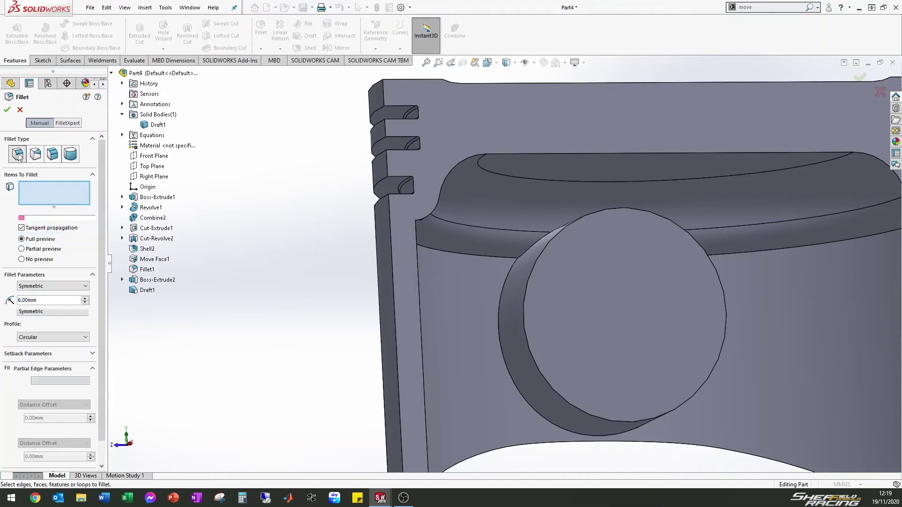
click(42, 301)
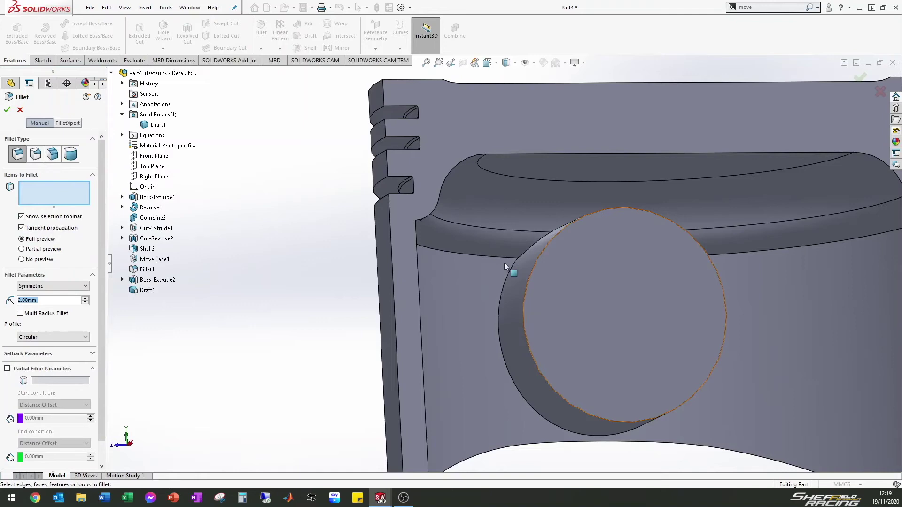
click(478, 254)
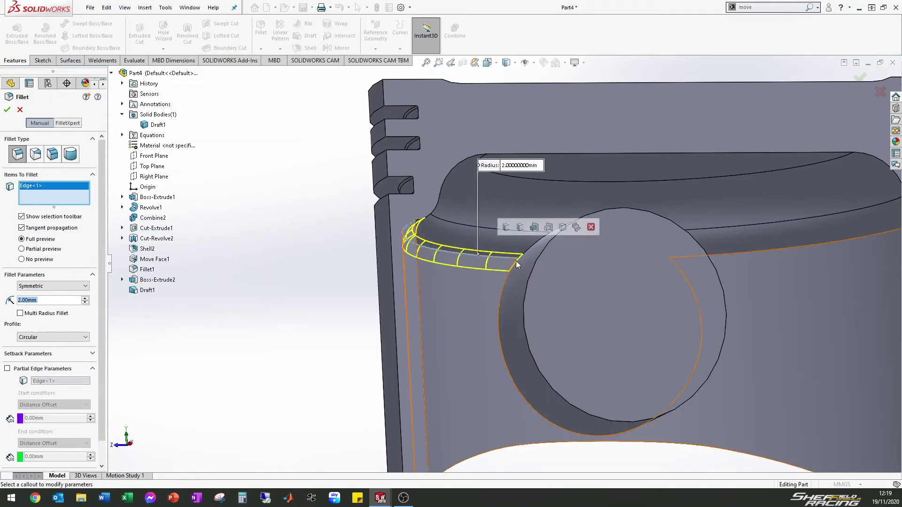
scroll(517, 258, down, 5)
scroll(517, 256, up, 5)
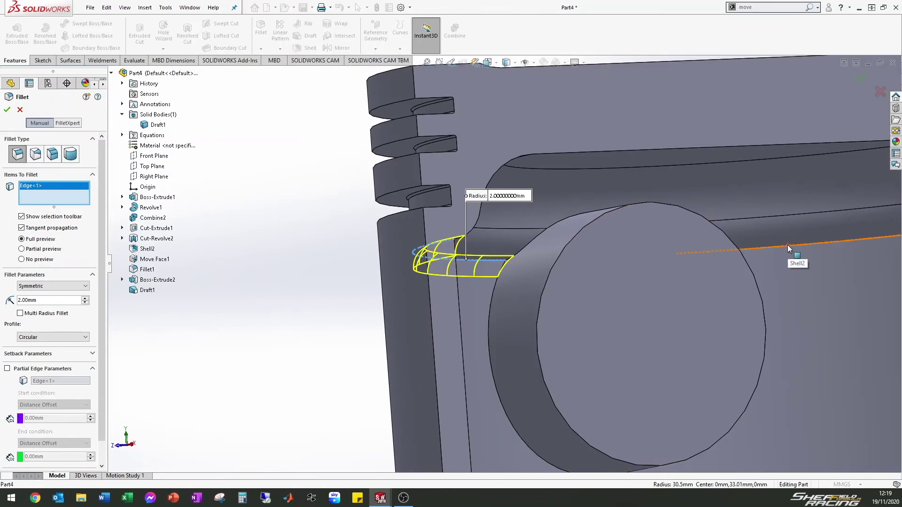
click(788, 245)
scroll(499, 288, down, 5)
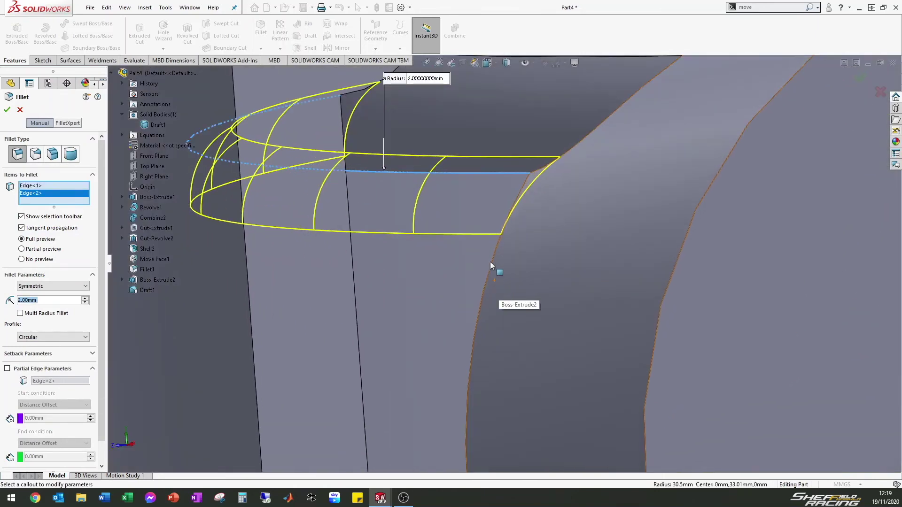
click(493, 261)
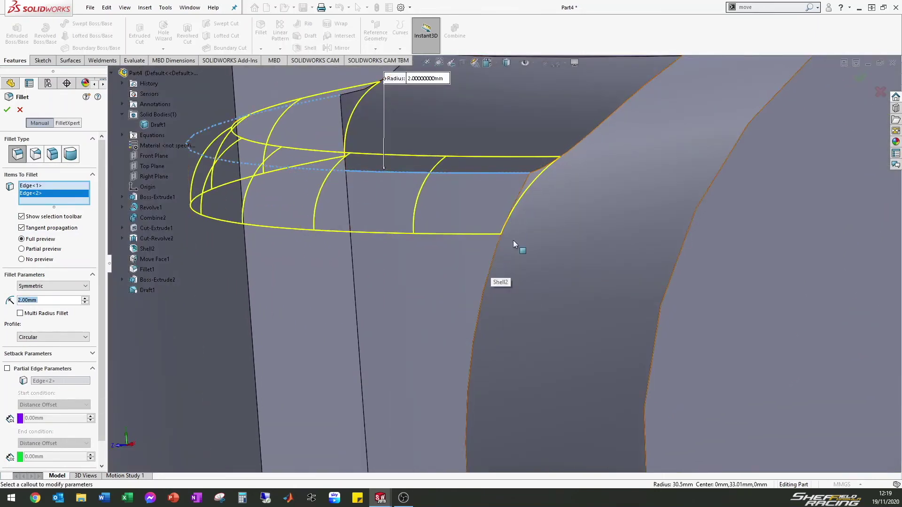
right_click(35, 194)
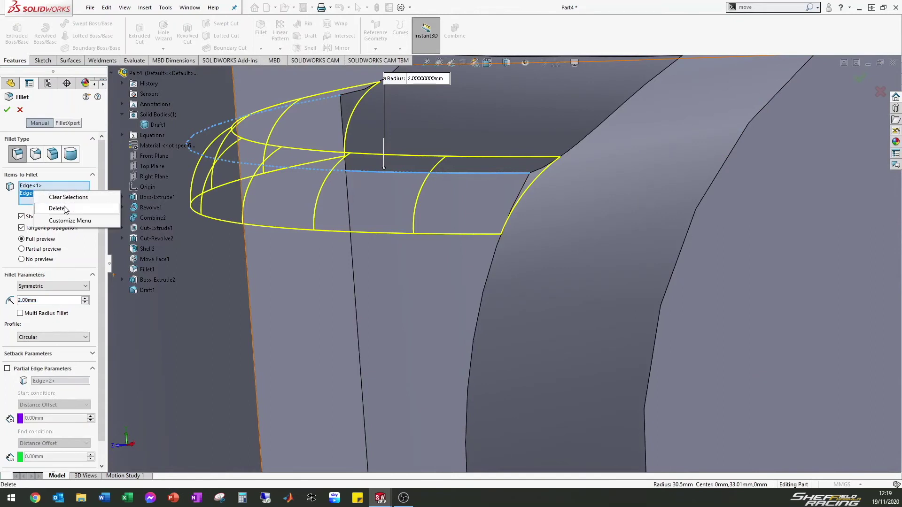
click(65, 209)
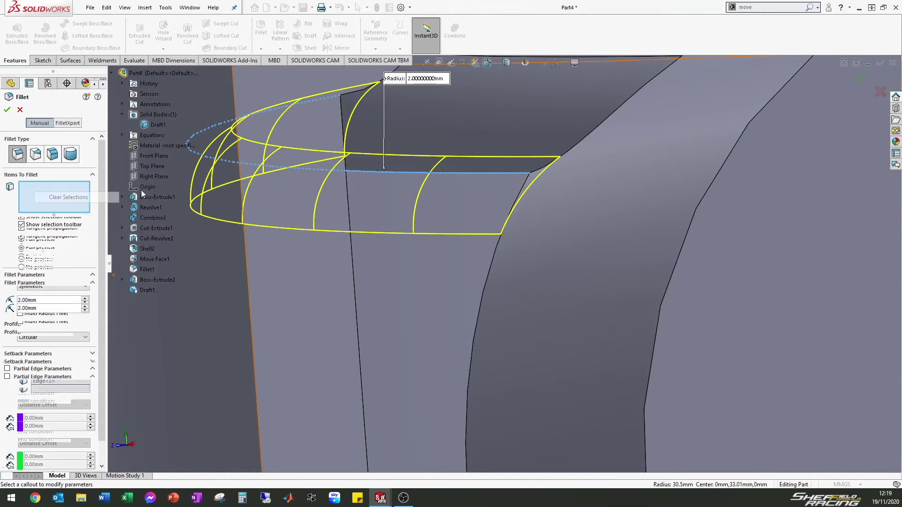
click(501, 238)
middle_drag(507, 221, 546, 194)
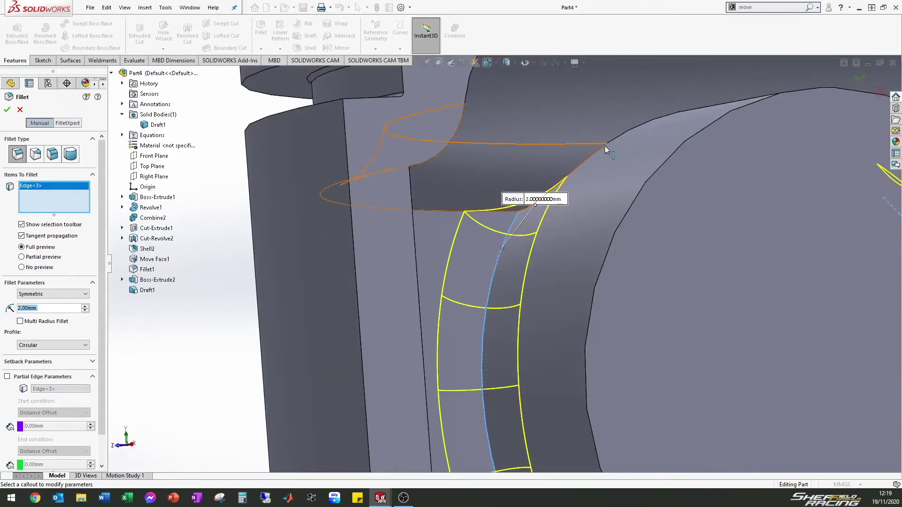
right_click(70, 193)
click(94, 200)
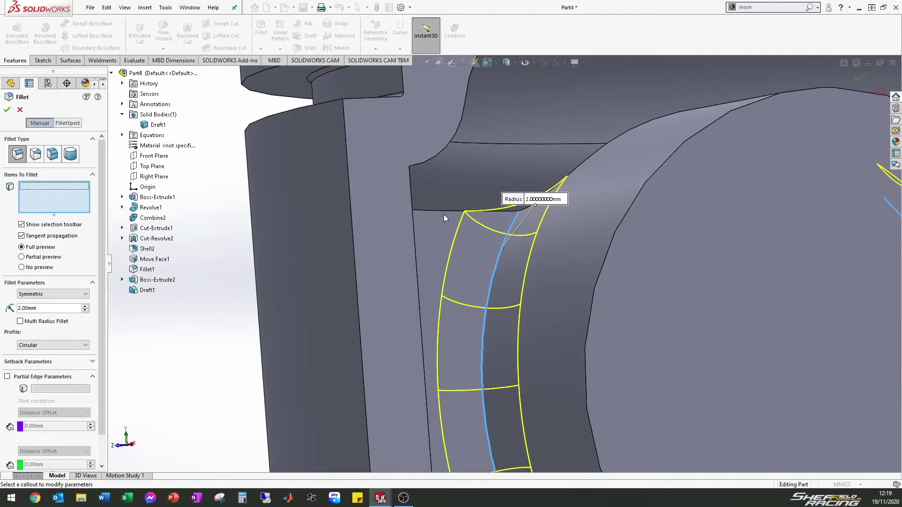
- Fillet the two interior edges where the curved ledge meets the skirt wall on either side of the gudgeon boss, using 2 mm
click(464, 212)
middle_drag(604, 240, 807, 242)
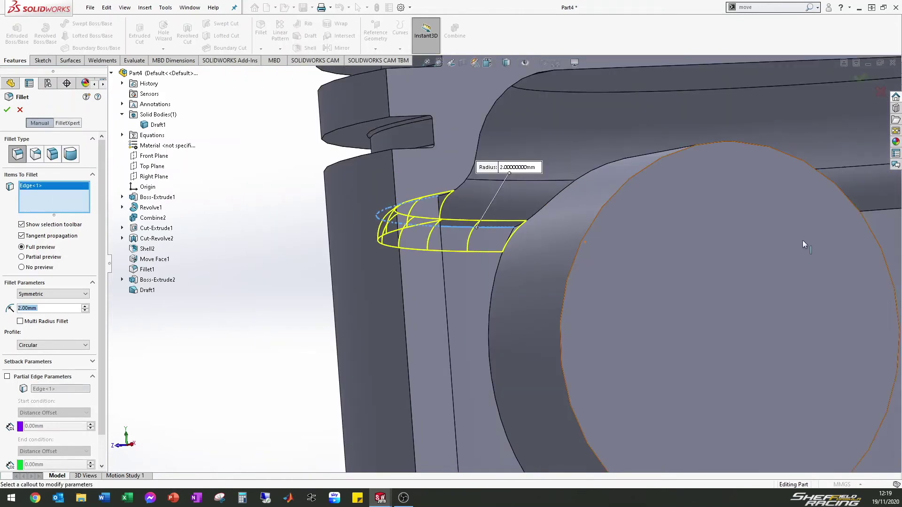
click(890, 208)
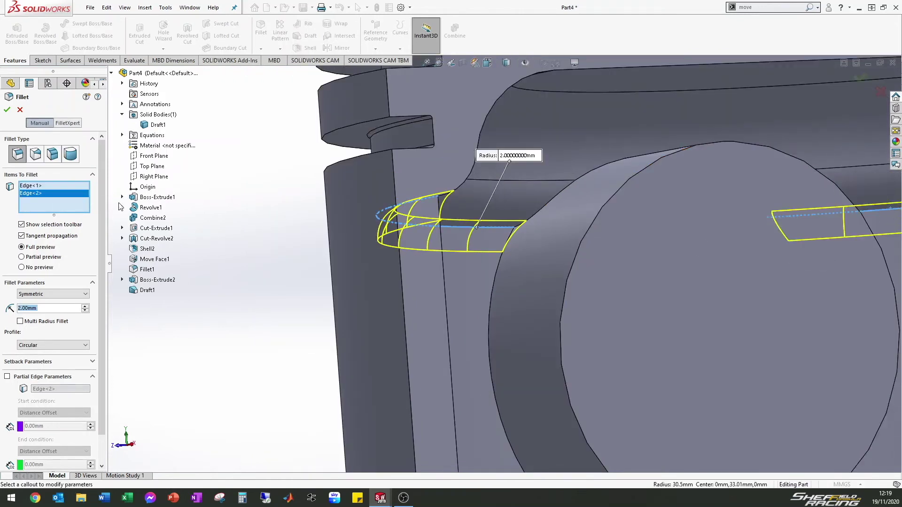
click(7, 110)
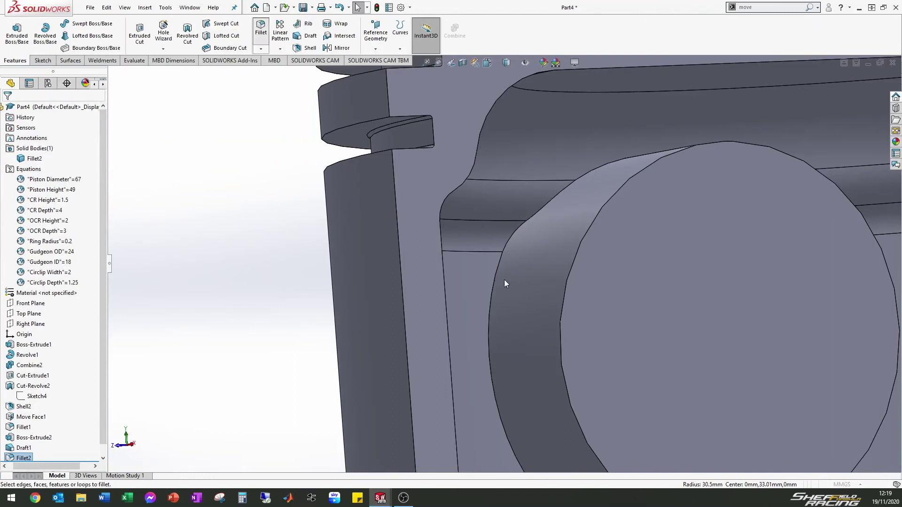
- Fillet the edge chain where the gudgeon boss joins the piston wall with a 1 mm radius
click(497, 269)
text(1)
key(Return)
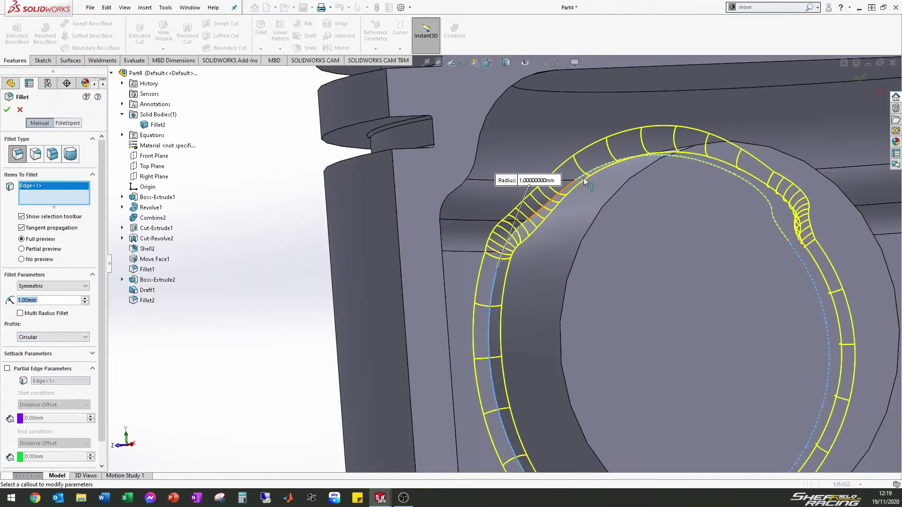
middle_drag(636, 297, 606, 291)
click(11, 111)
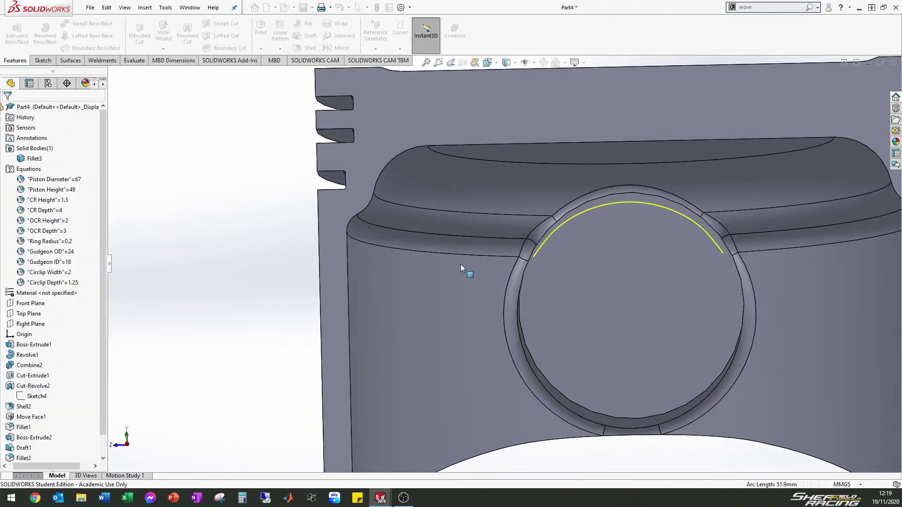
- Fillet the circular edge of the gudgeon boss's end face with a 2 mm radius
key(f)
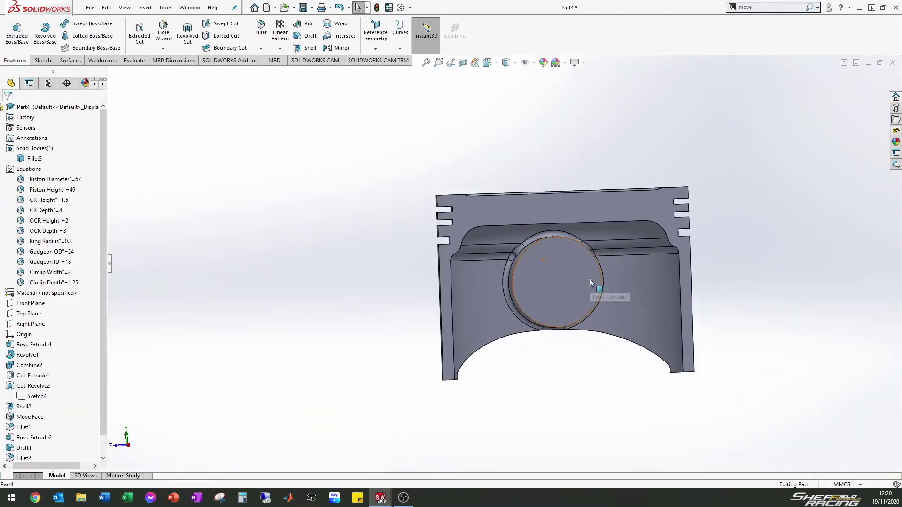
scroll(590, 282, down, 3)
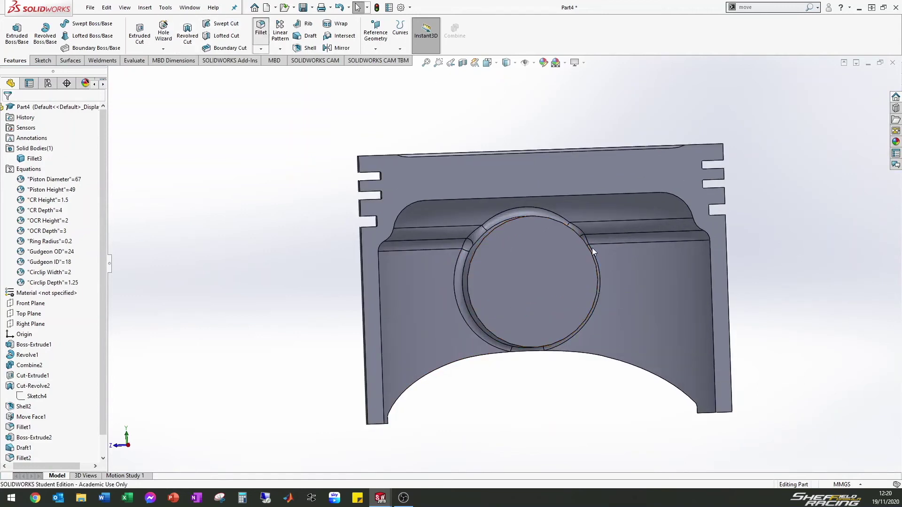
middle_drag(535, 252, 501, 233)
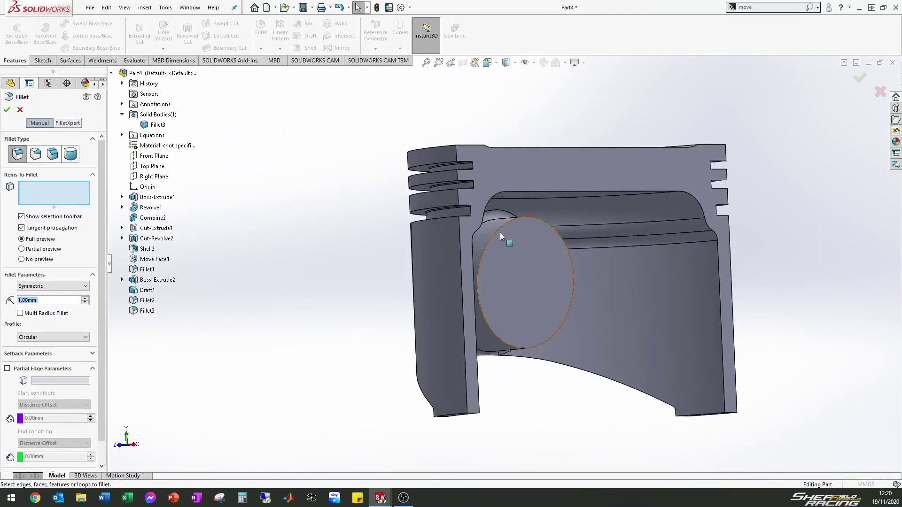
click(498, 229)
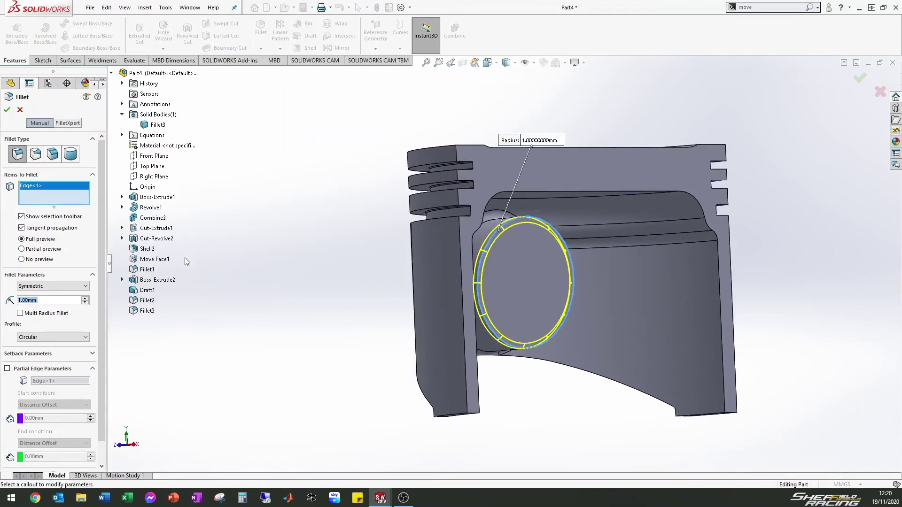
scroll(35, 303, up, 1)
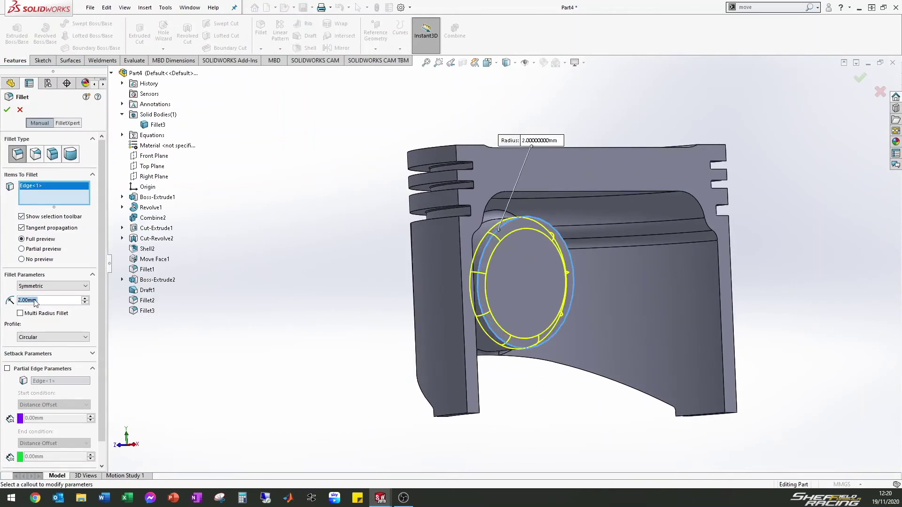
click(7, 110)
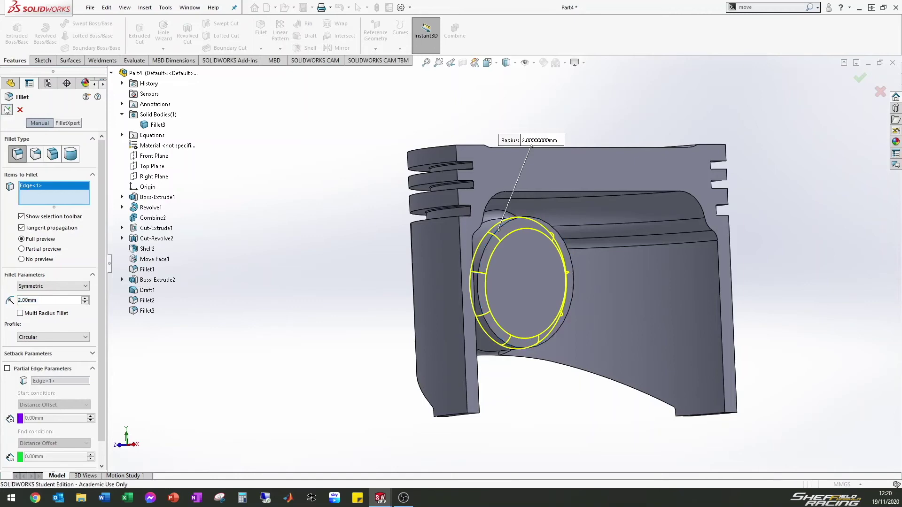
- Show the sketch belonging to the gudgeon boss extrusion so its circles can be reused
mouse_move(512, 274)
middle_down()
mouse_move(483, 285)
mouse_move(526, 266)
middle_up()
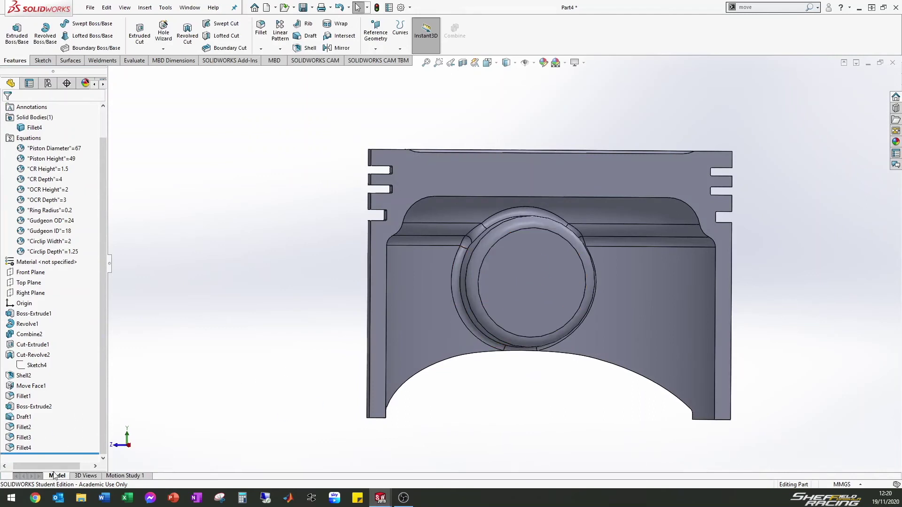
drag(40, 467, 34, 467)
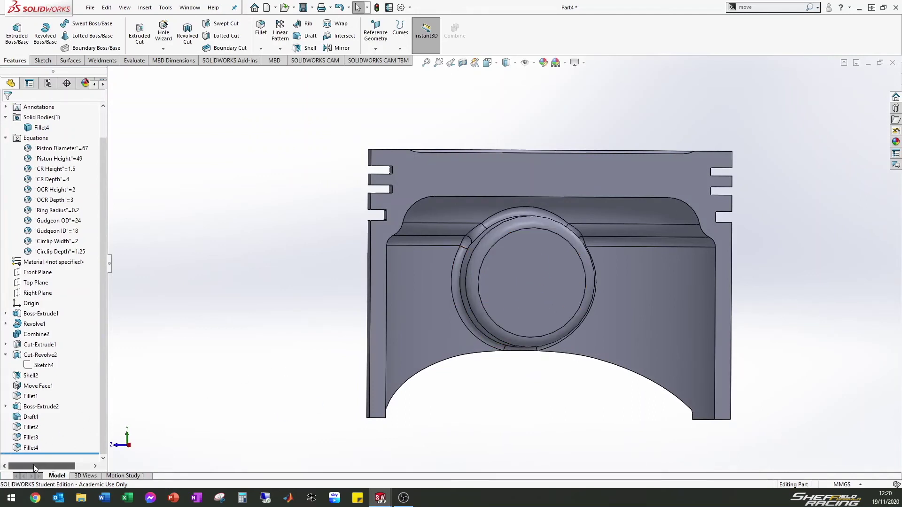
click(5, 407)
click(39, 417)
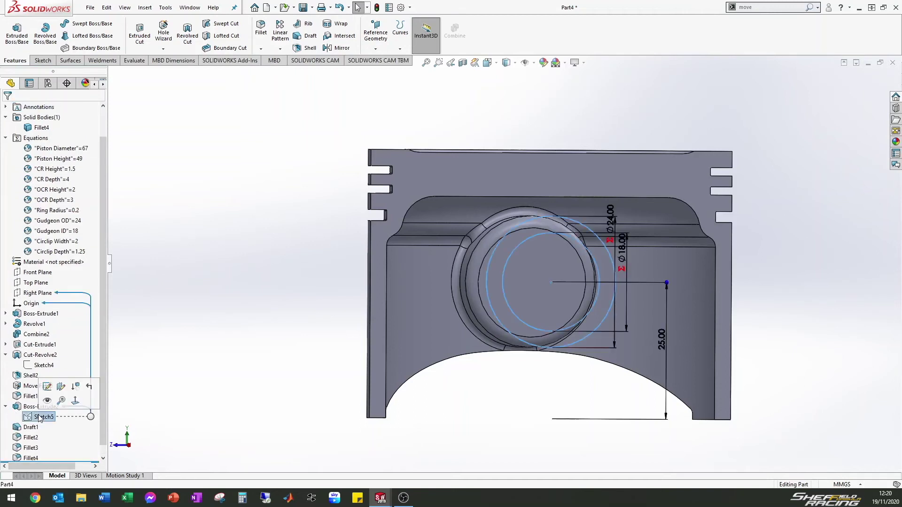
key(Escape)
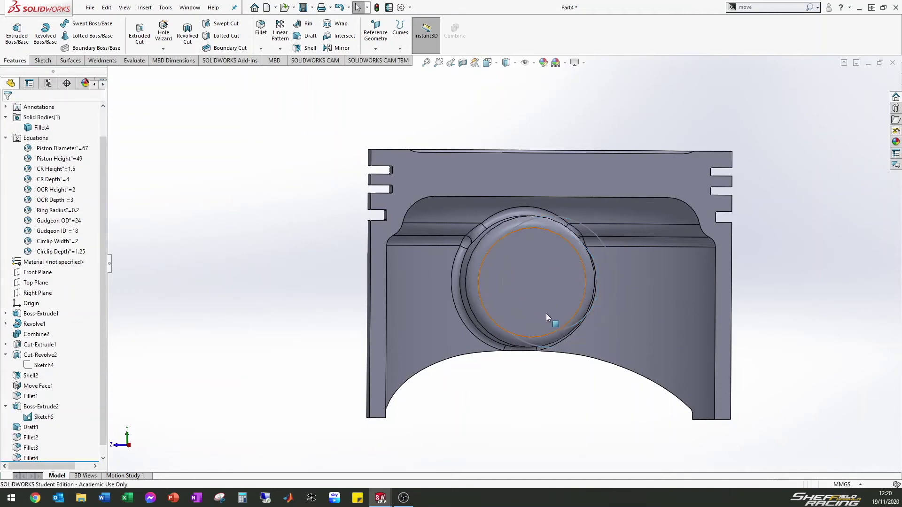
middle_drag(523, 335, 503, 356)
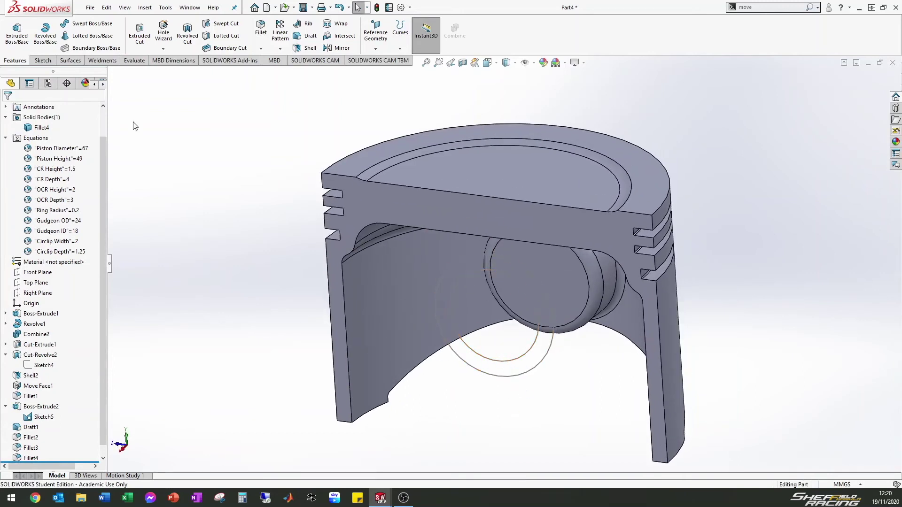
- Cut the pin bore through the gudgeon boss and piston wall, extruding the displayed sketch's inner circle with Through All
click(139, 23)
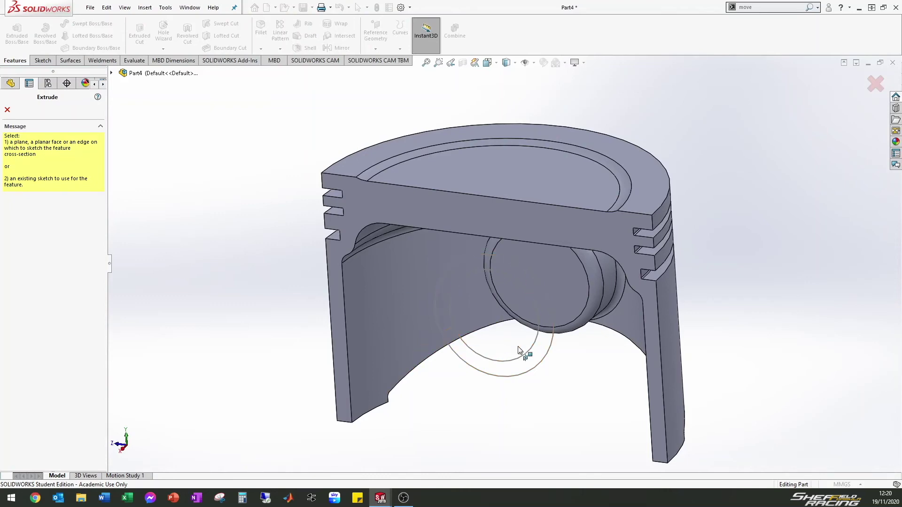
click(487, 360)
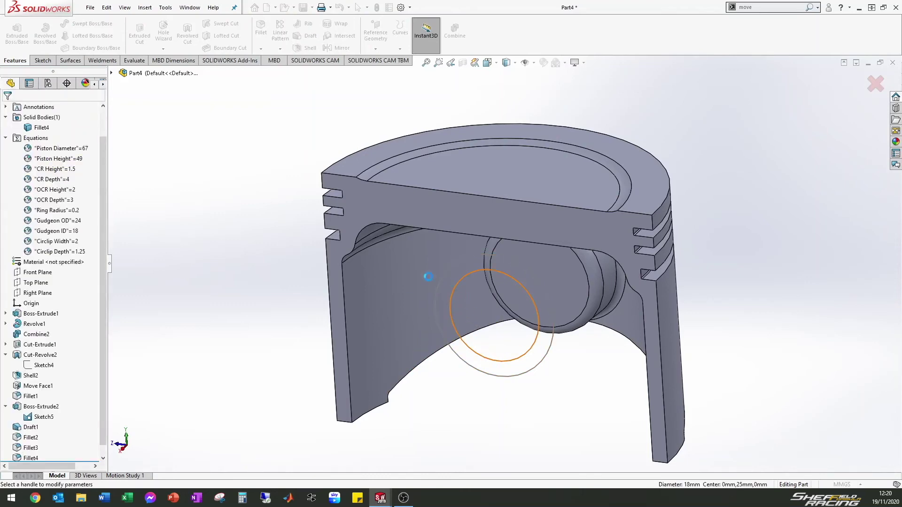
middle_drag(385, 272, 350, 242)
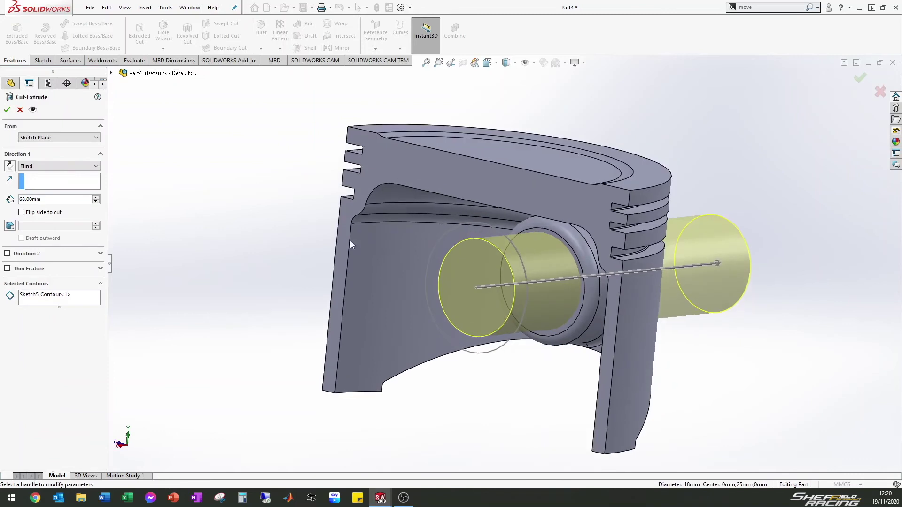
click(39, 169)
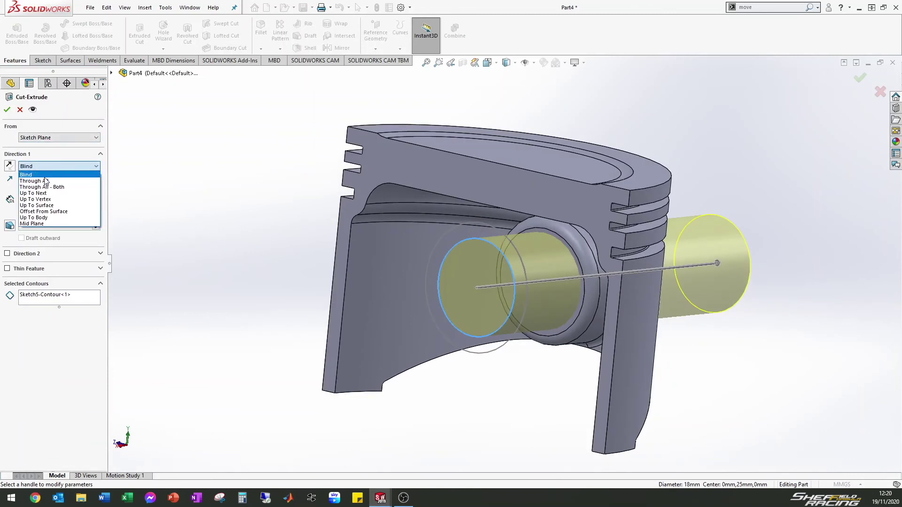
click(34, 181)
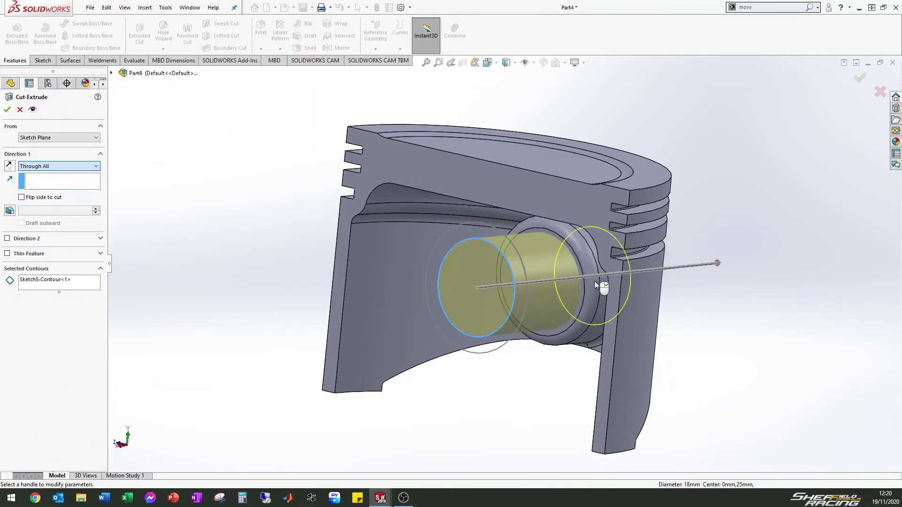
middle_drag(649, 269, 624, 249)
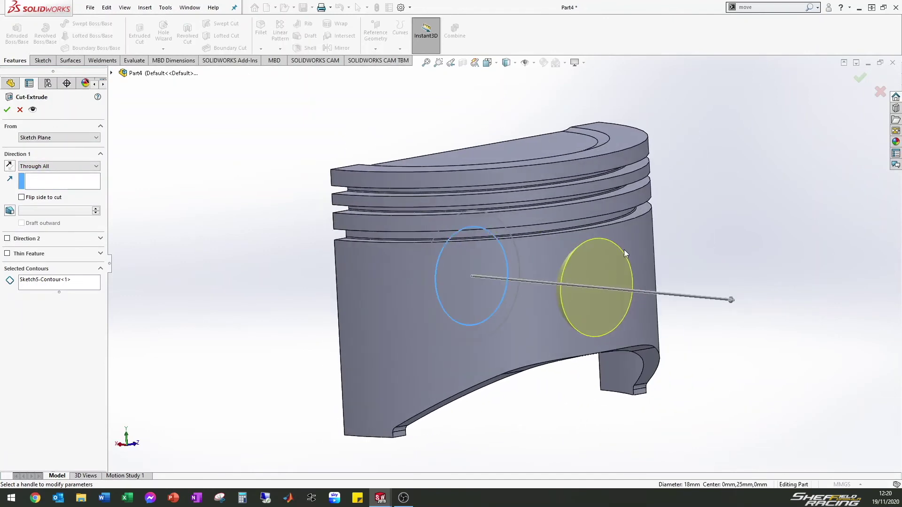
scroll(552, 244, down, 5)
click(7, 110)
- Examine the pin bore from inside the piston and from the outer skirt side, including its outer edge
scroll(390, 296, up, 3)
middle_drag(391, 296, 339, 346)
scroll(435, 310, up, 4)
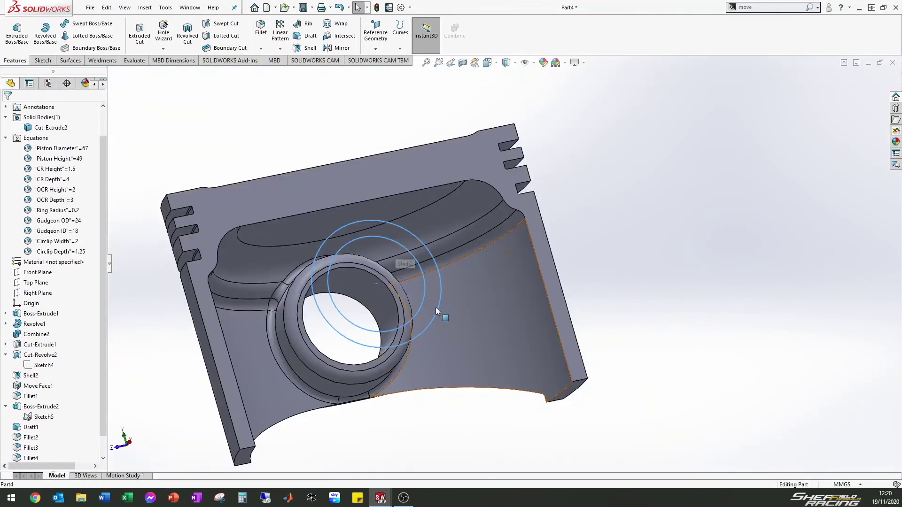
scroll(435, 307, up, 2)
middle_drag(436, 307, 255, 400)
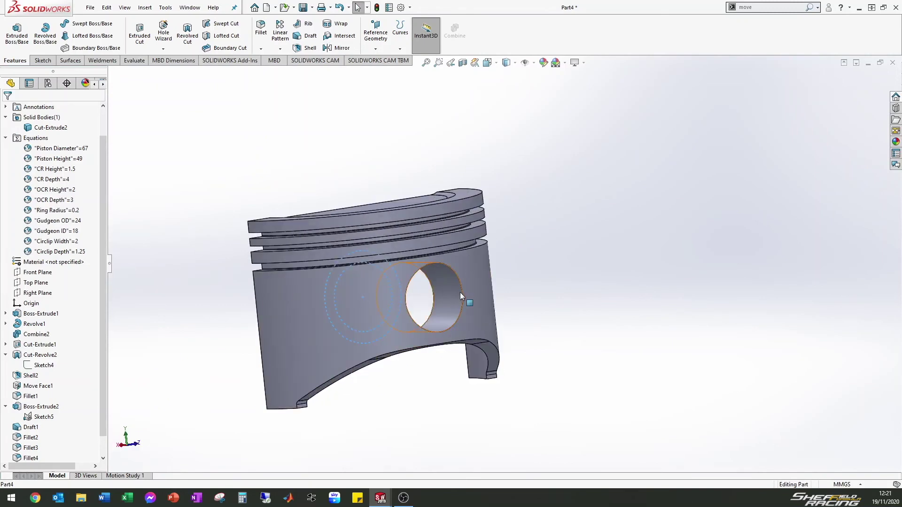
scroll(459, 293, down, 2)
scroll(396, 213, down, 5)
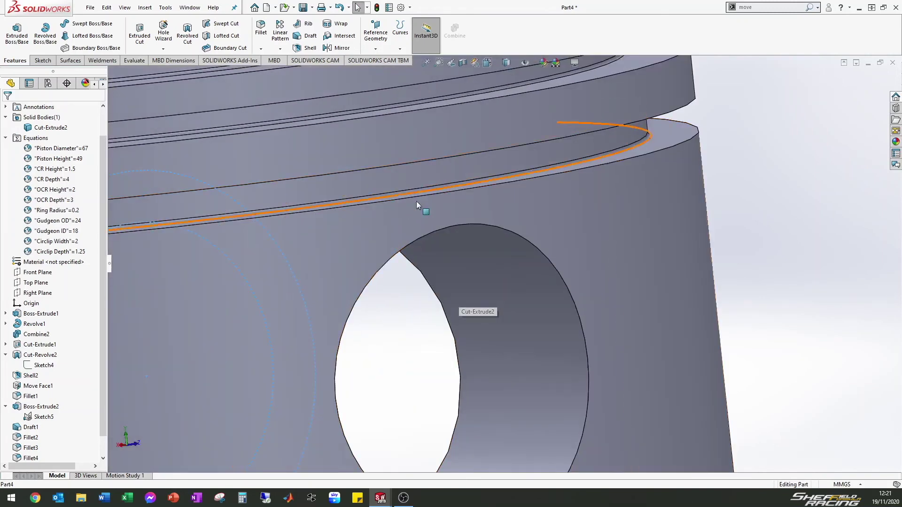
scroll(393, 292, up, 5)
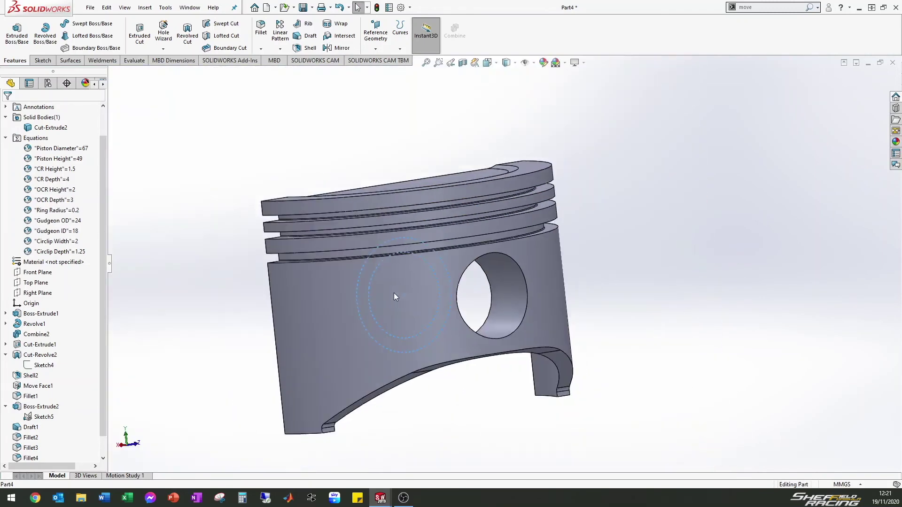
middle_drag(590, 297, 319, 268)
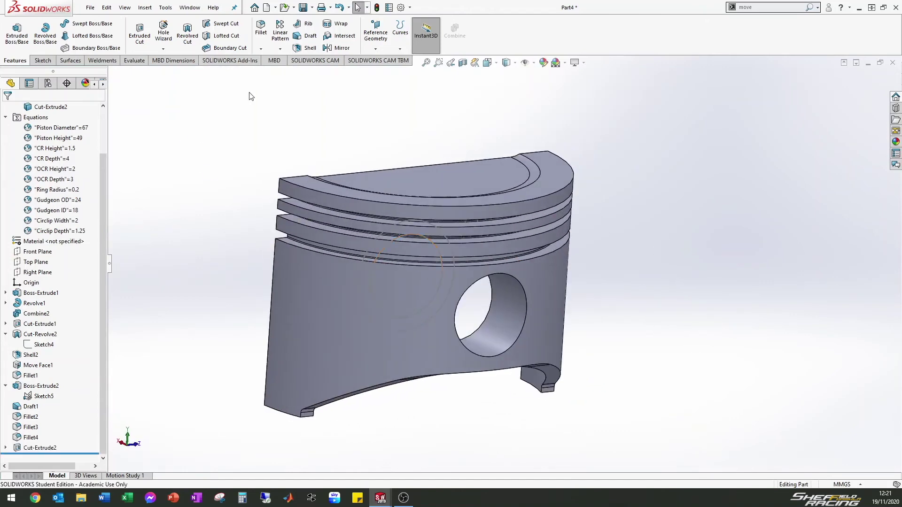
- Chamfer the pin bore's outer edge on the piston skirt by 1 mm at 45 degrees
click(262, 49)
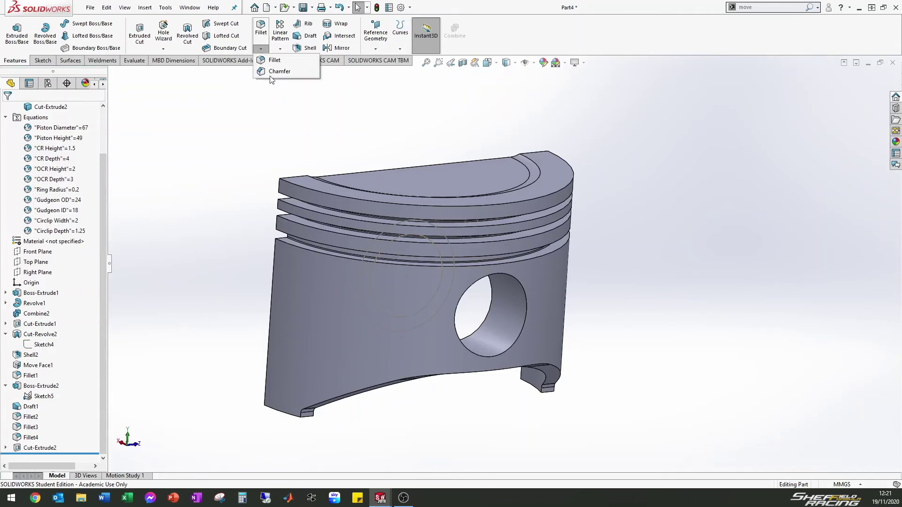
click(278, 74)
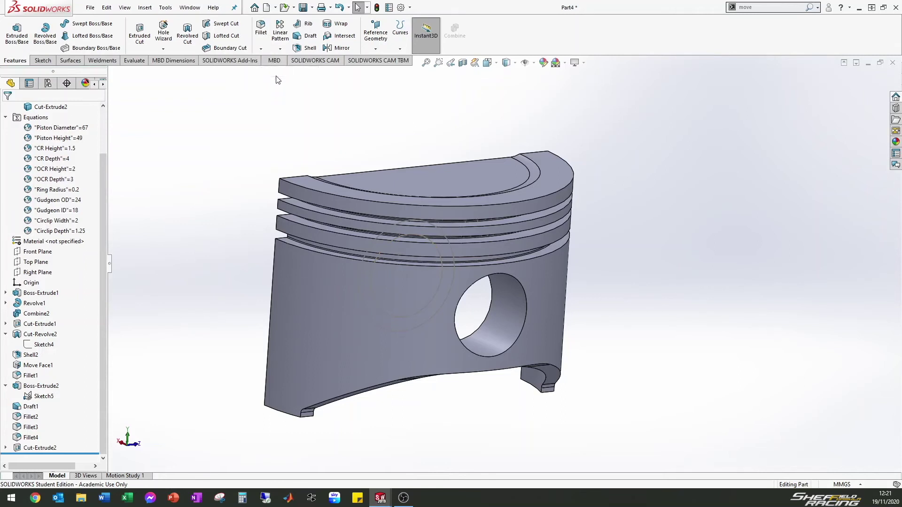
click(520, 334)
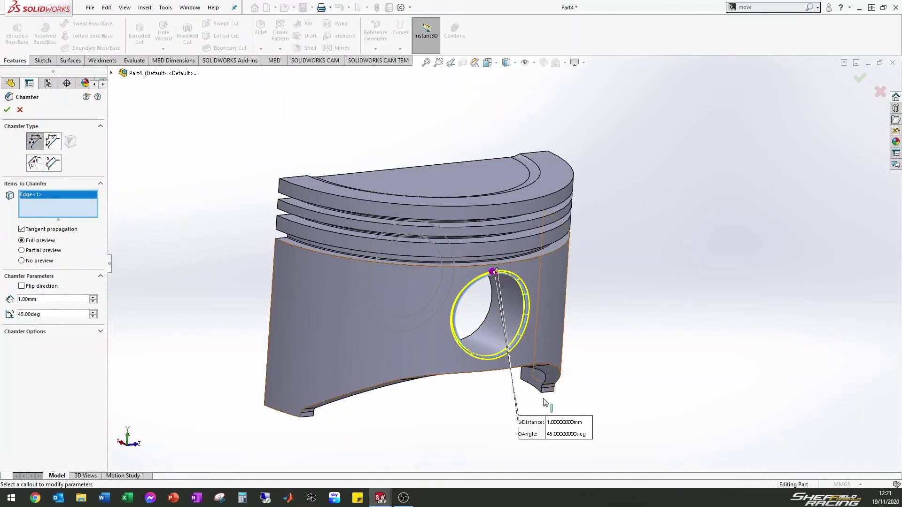
scroll(32, 301, up, 2)
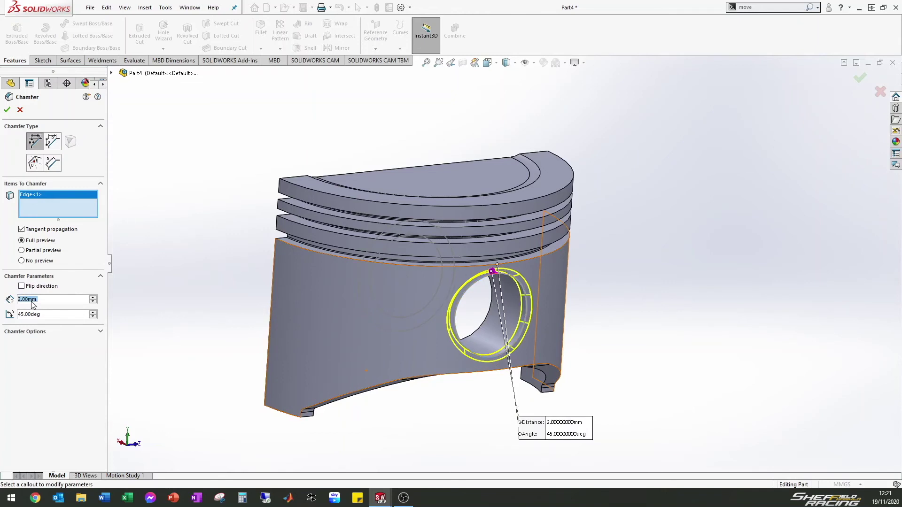
scroll(31, 300, down, 1)
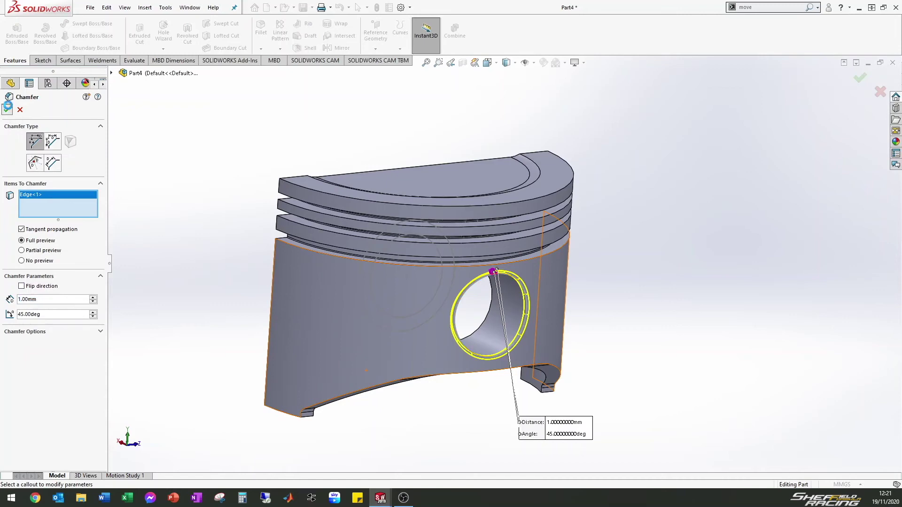
- Hide the gudgeon boss extrusion's sketch of concentric circles
middle_drag(484, 284, 424, 367)
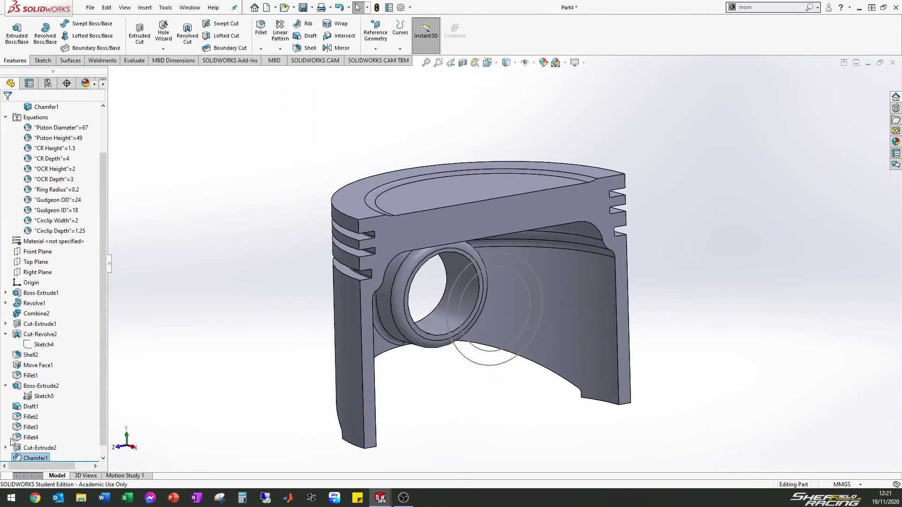
click(44, 396)
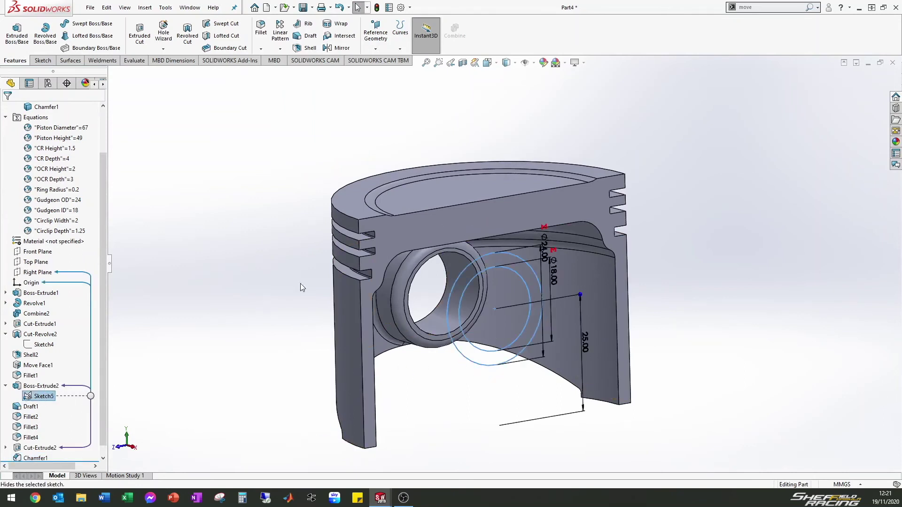
key(Escape)
- Create an arc-center reference point from the pin bore's circular edge on the boss's inner end face
scroll(456, 300, up, 3)
middle_drag(433, 303, 472, 292)
scroll(472, 293, down, 5)
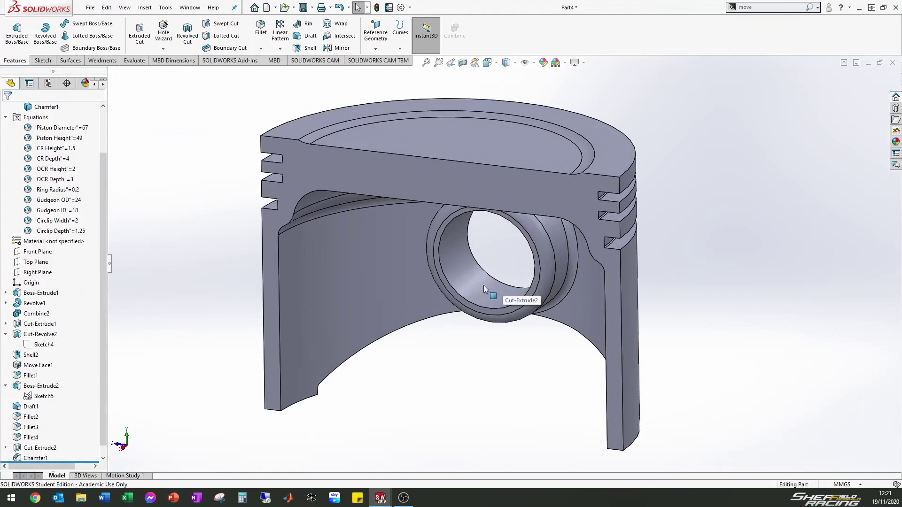
scroll(475, 277, up, 5)
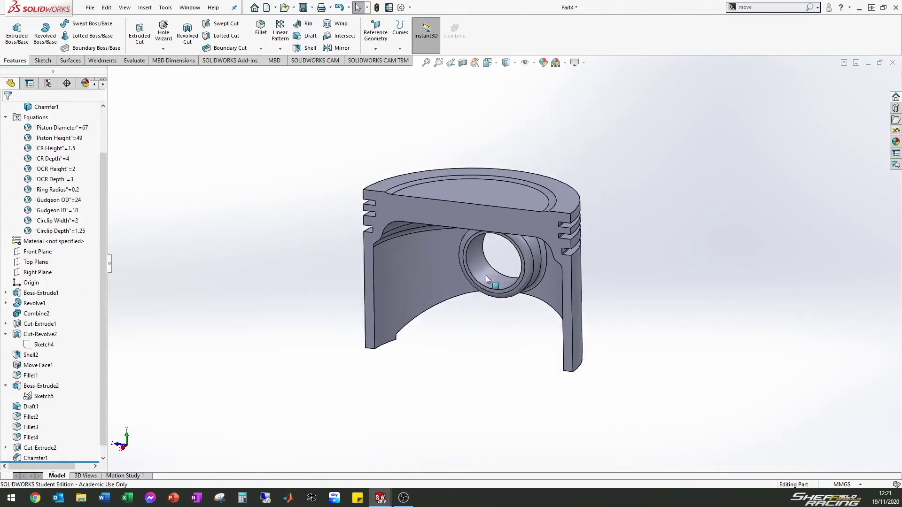
middle_drag(431, 289, 575, 241)
scroll(475, 274, down, 2)
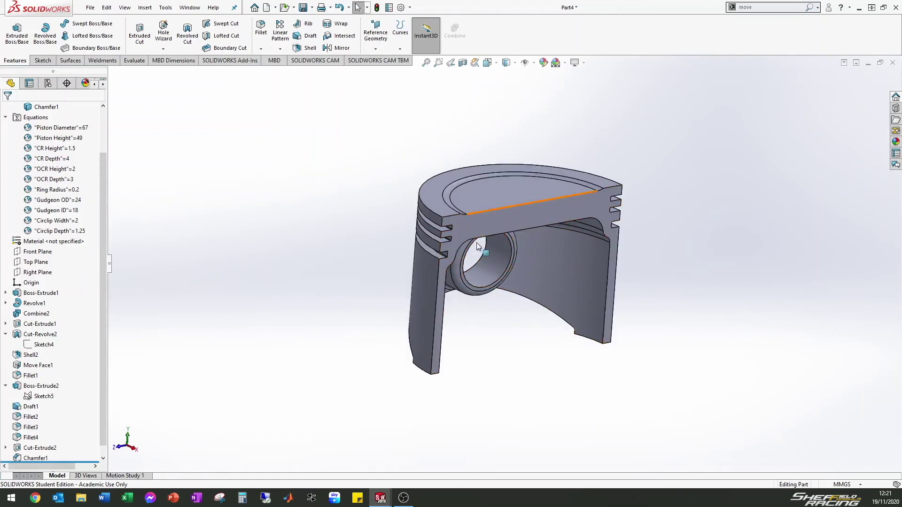
click(378, 49)
click(390, 95)
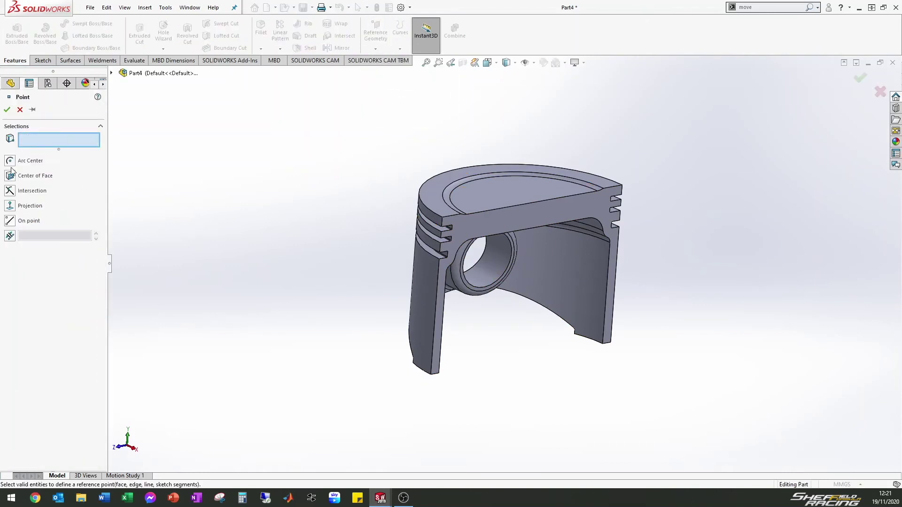
click(13, 163)
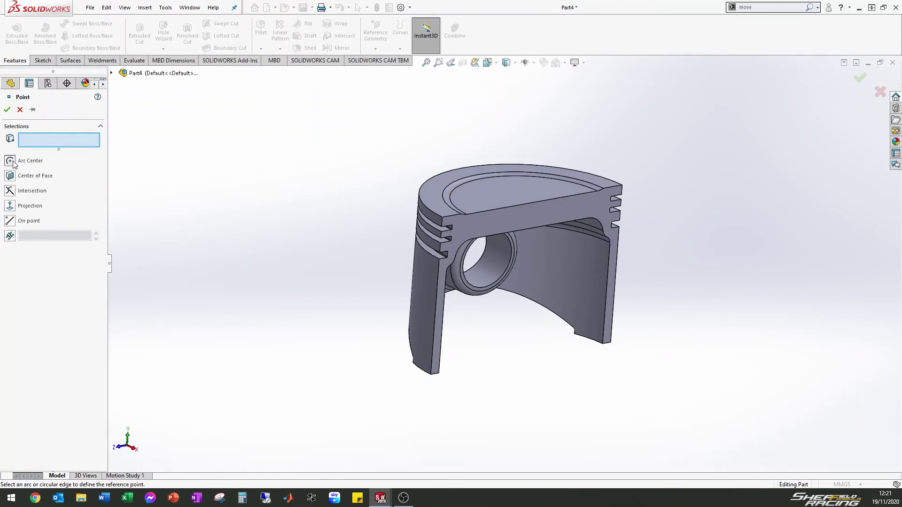
click(501, 278)
scroll(494, 266, down, 5)
middle_drag(494, 266, 463, 229)
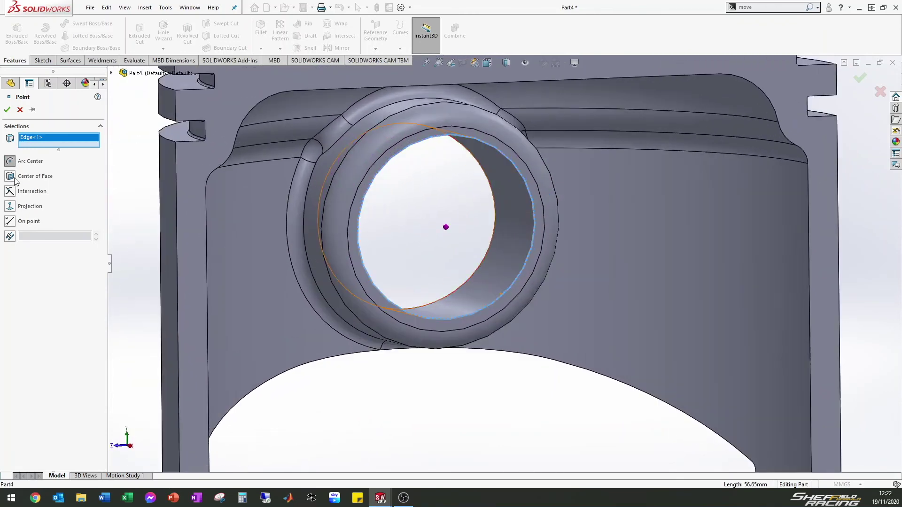
click(7, 111)
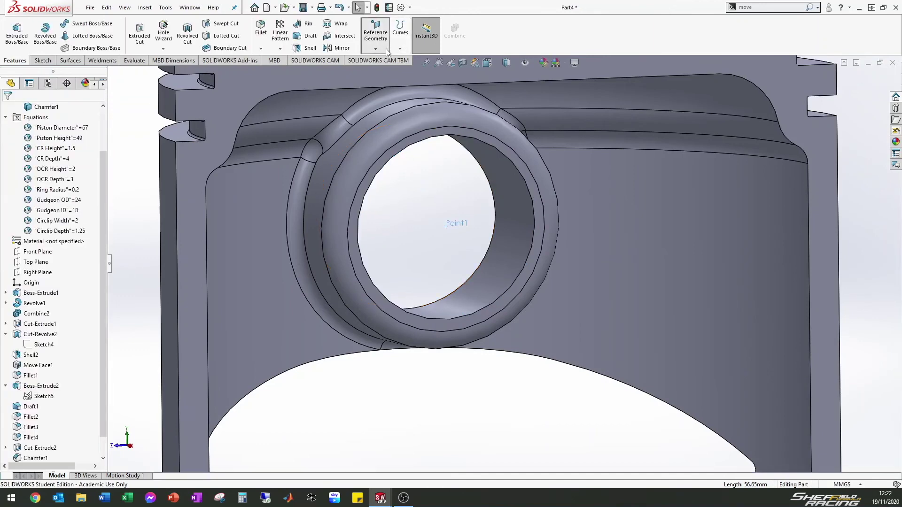
- Create a reference plane through the bore's center point, parallel to the recessed flat face of the piston crown
click(386, 50)
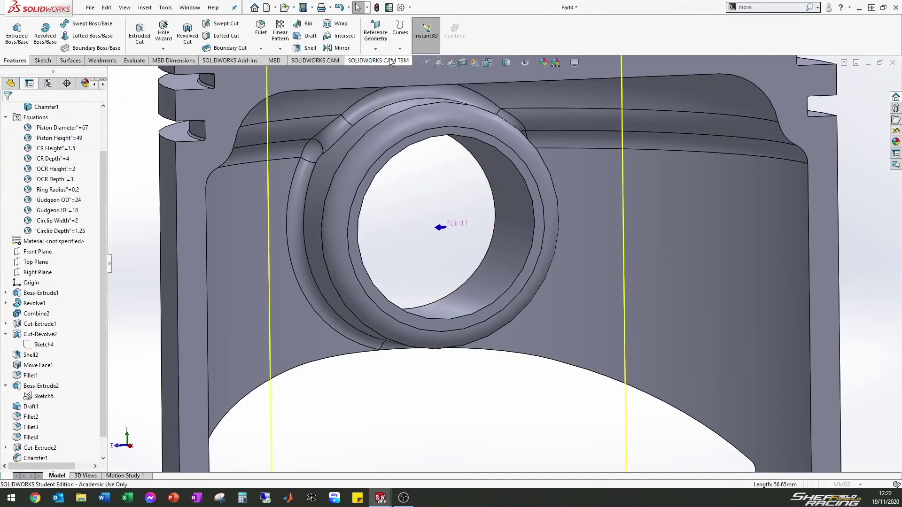
scroll(456, 157, up, 3)
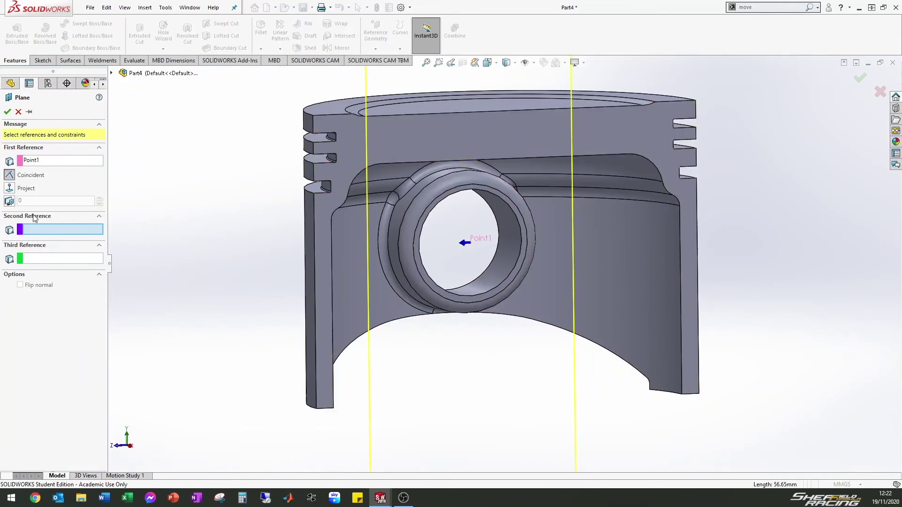
click(445, 109)
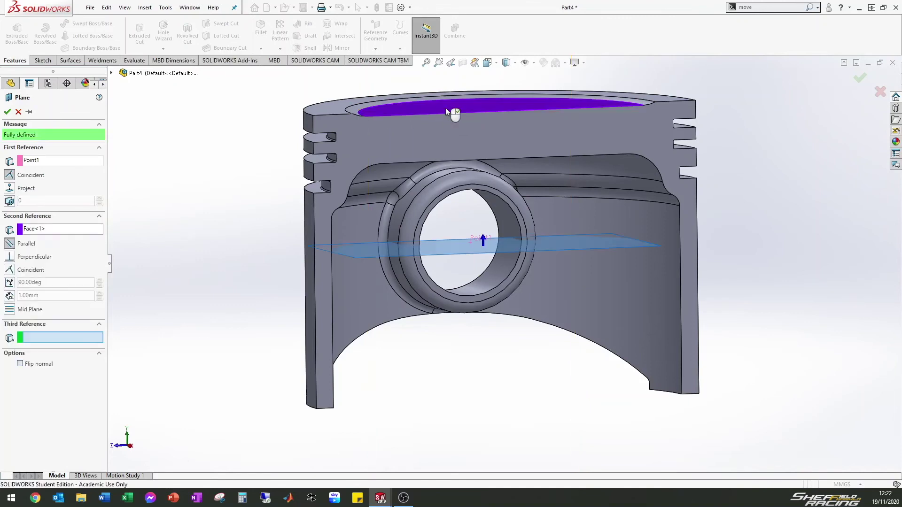
middle_drag(517, 239, 460, 233)
scroll(480, 245, down, 5)
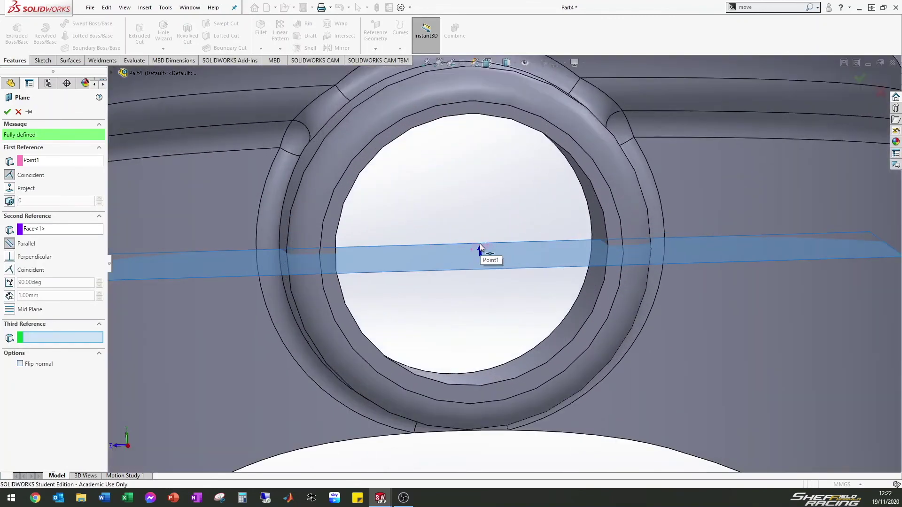
middle_drag(472, 253, 486, 176)
scroll(514, 213, up, 5)
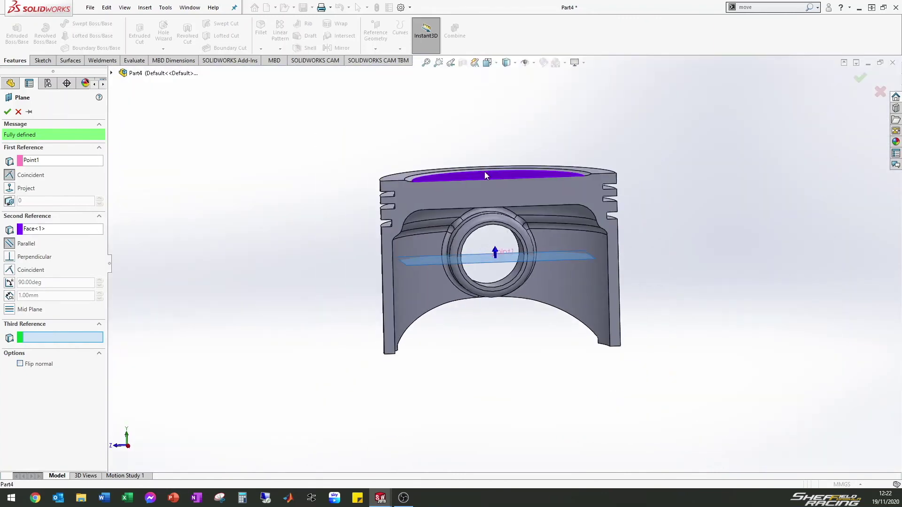
click(7, 112)
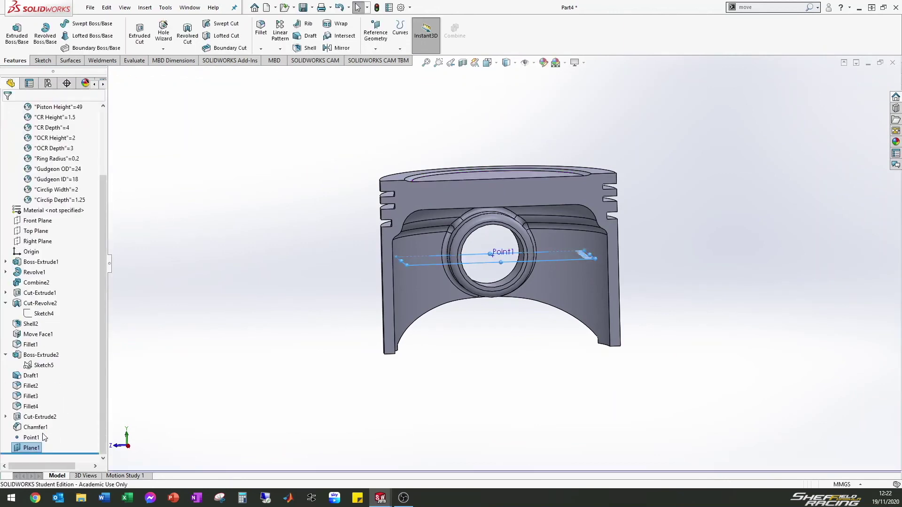
- Start a sketch on the new plane through the boss's center point and section the model view at that plane
mouse_move(29, 450)
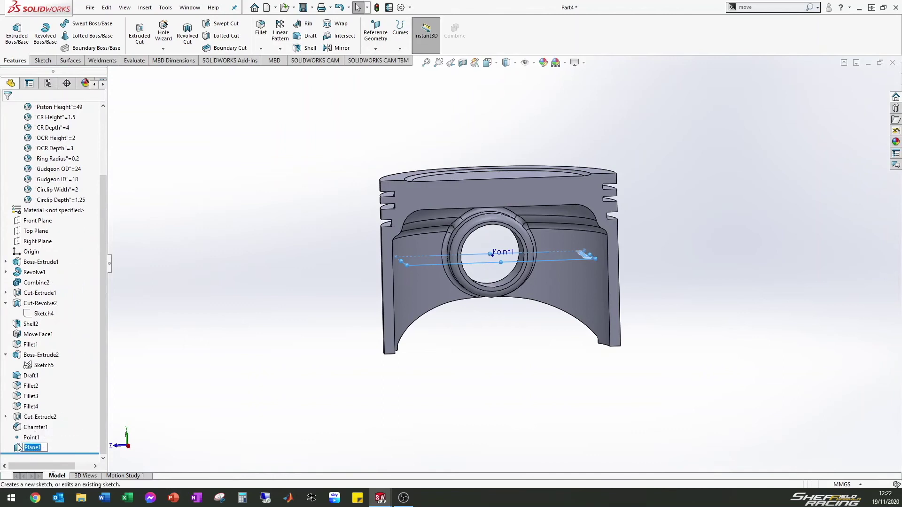
click(25, 434)
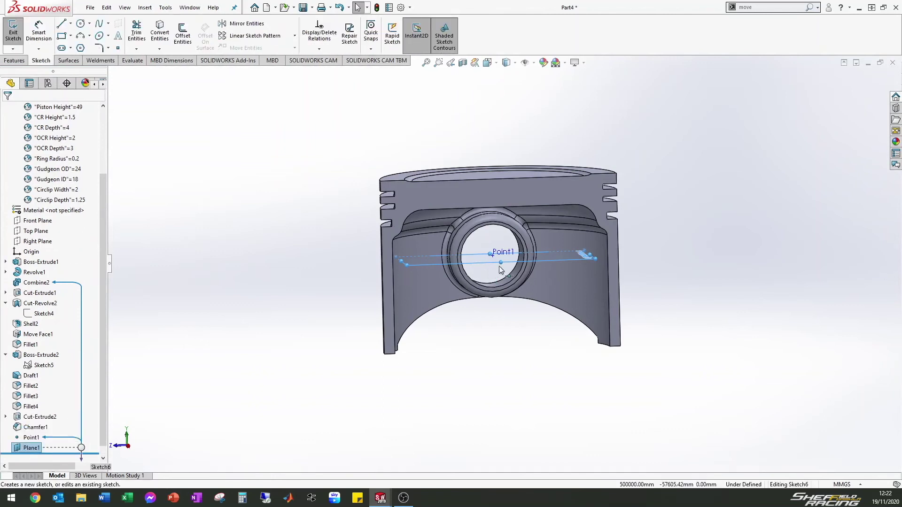
middle_drag(504, 303, 529, 324)
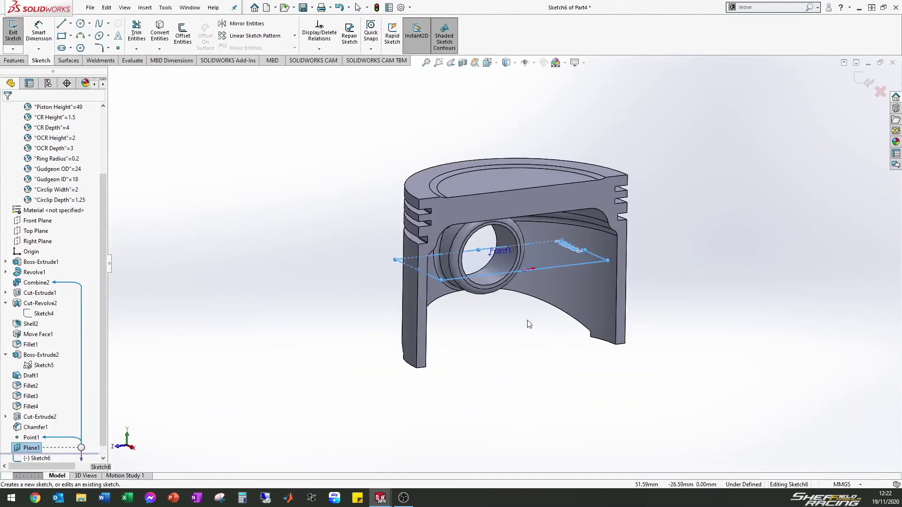
key(ctrl+8)
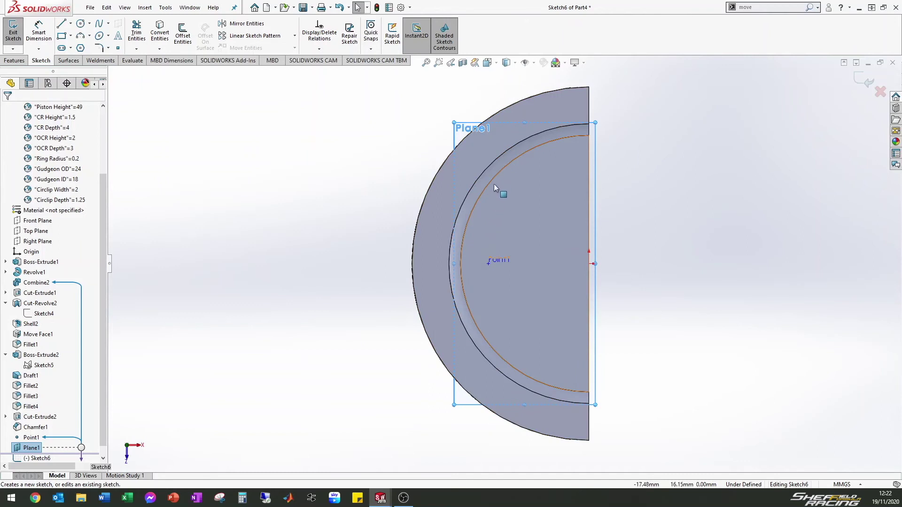
click(463, 63)
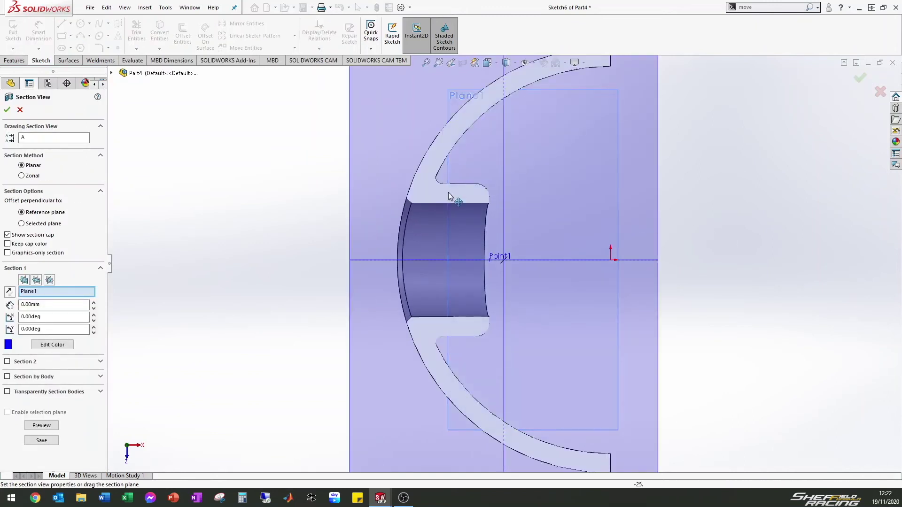
click(17, 109)
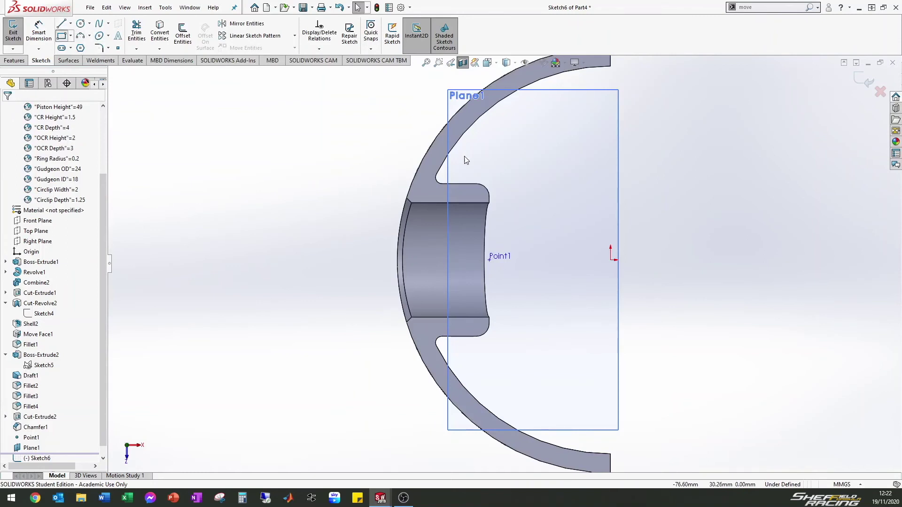
- Sketch a corner rectangle about 2.14 by 1.17 mm inside the sectioned boss wall, beside the pin bore
scroll(455, 192, down, 1)
scroll(456, 193, down, 1)
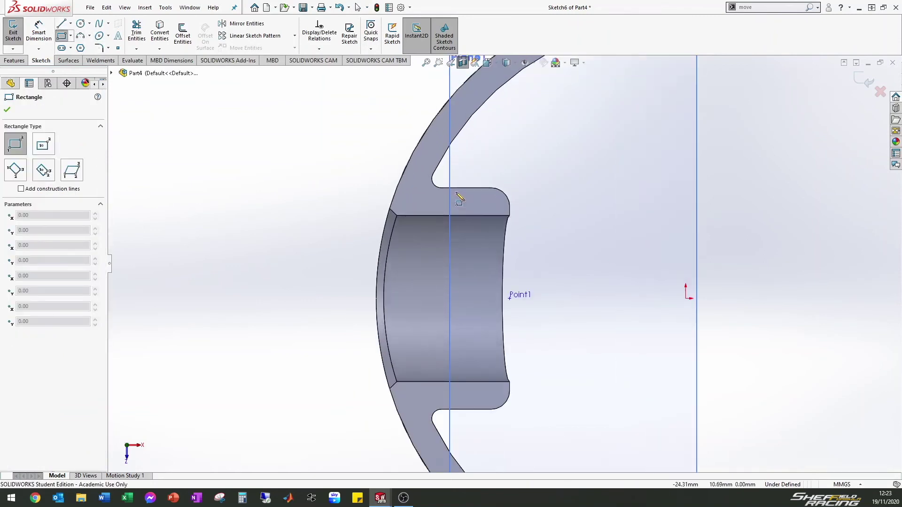
click(457, 202)
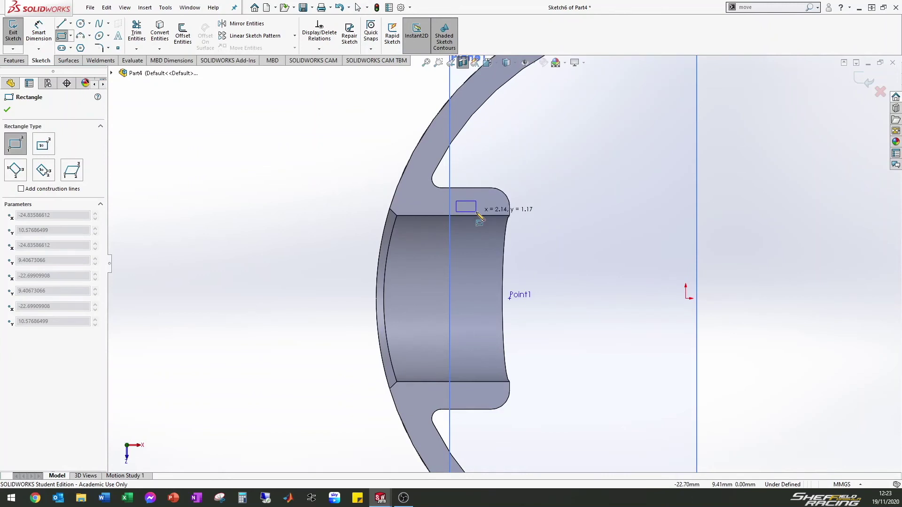
click(477, 212)
key(Escape)
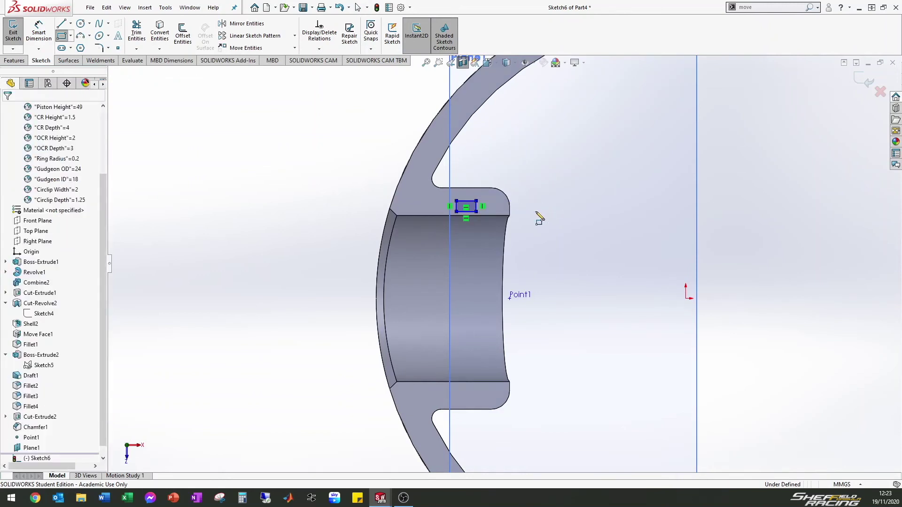
- Dimension the rectangle's width along the bore axis and link it to the global variable "Circlip Width"
click(38, 28)
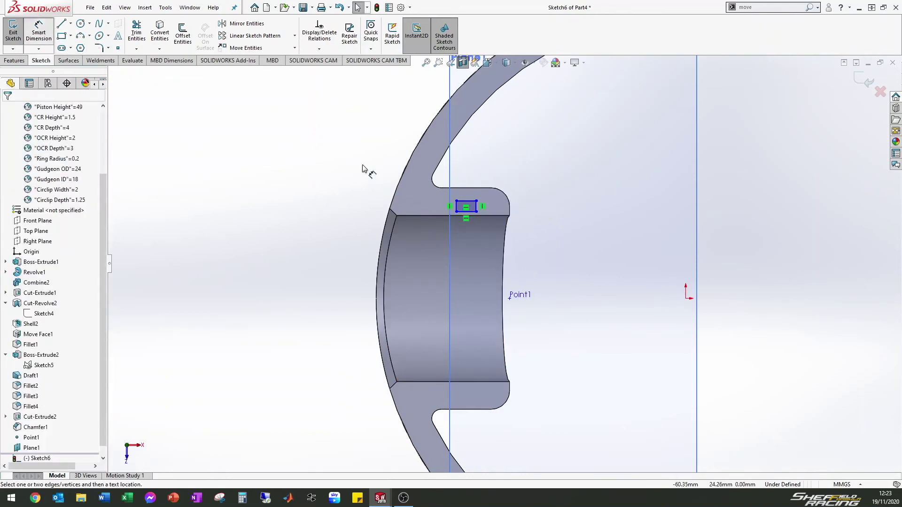
click(457, 207)
click(476, 207)
click(504, 169)
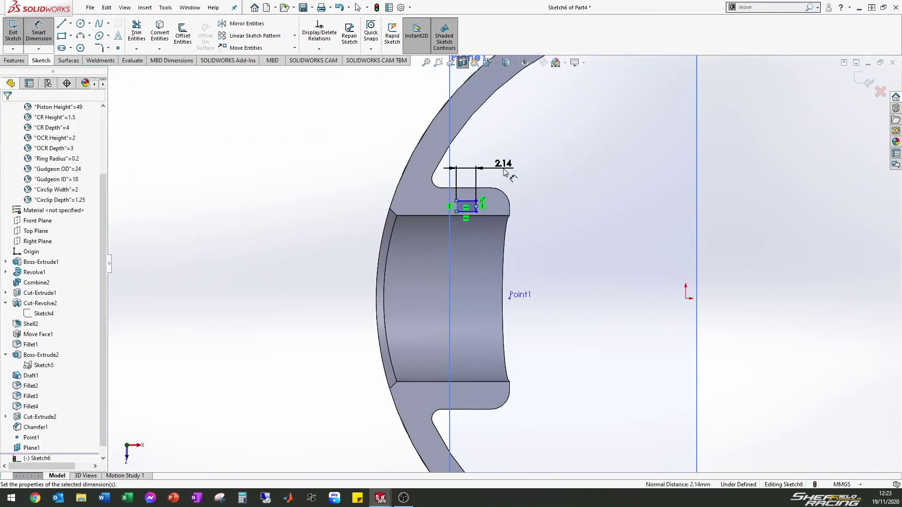
text(=)
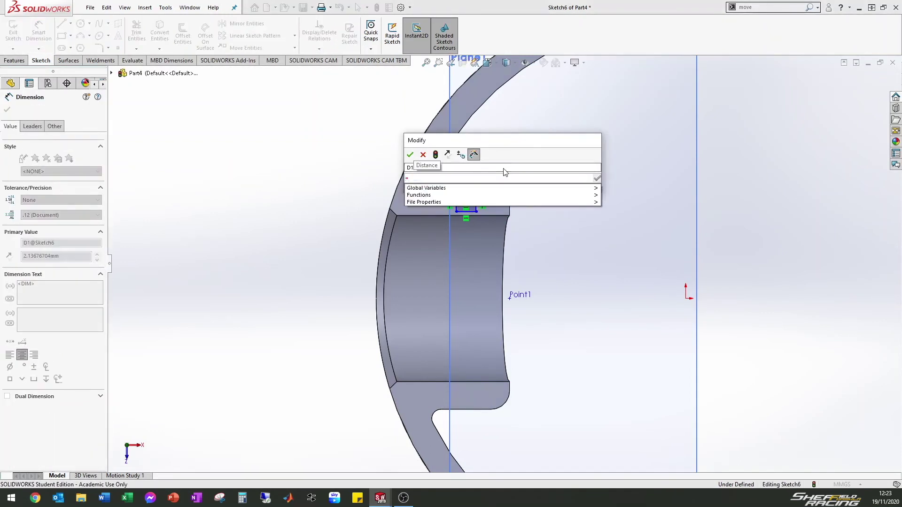
key(Down)
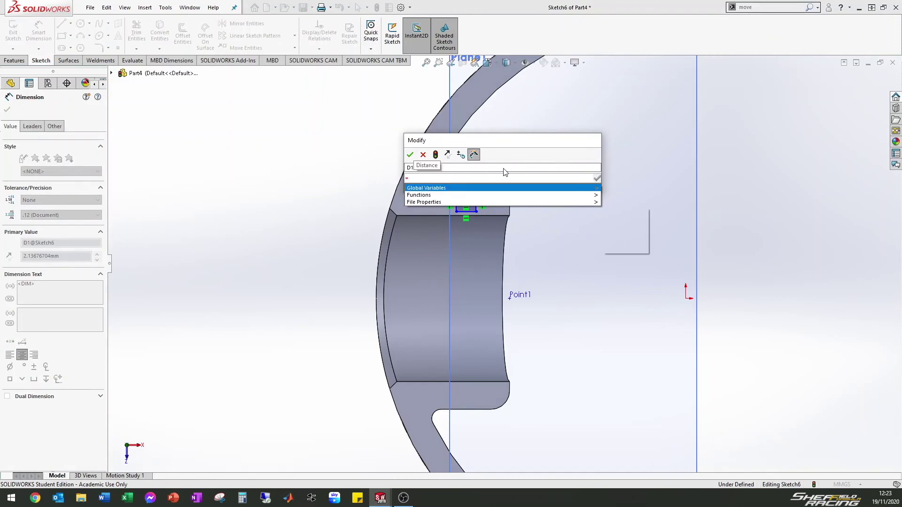
text(circ)
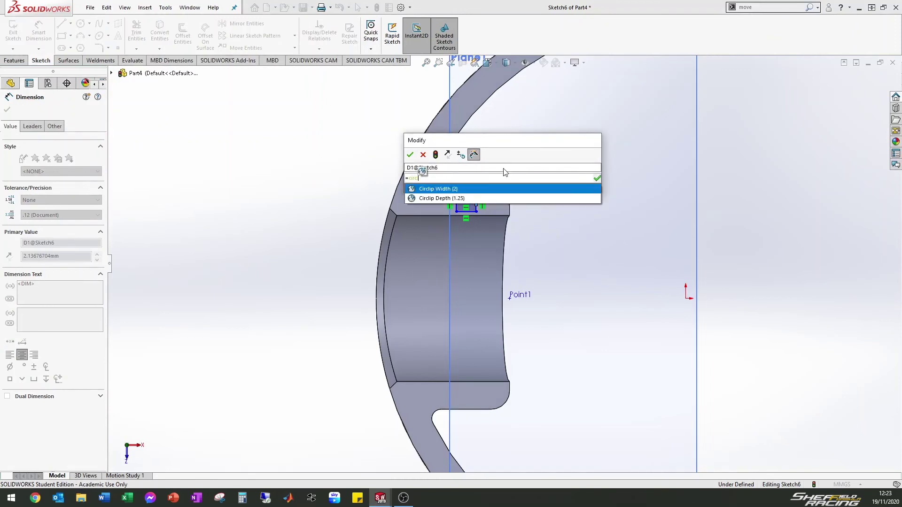
key(Return)
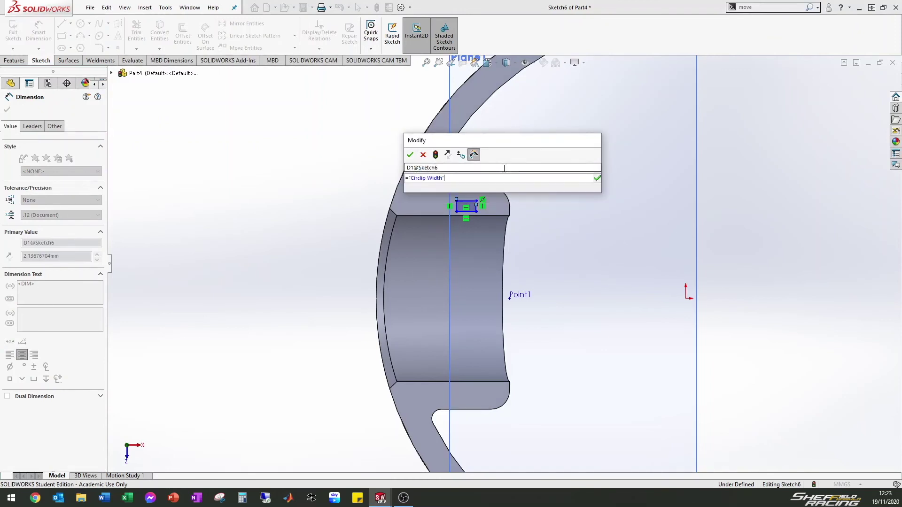
click(410, 155)
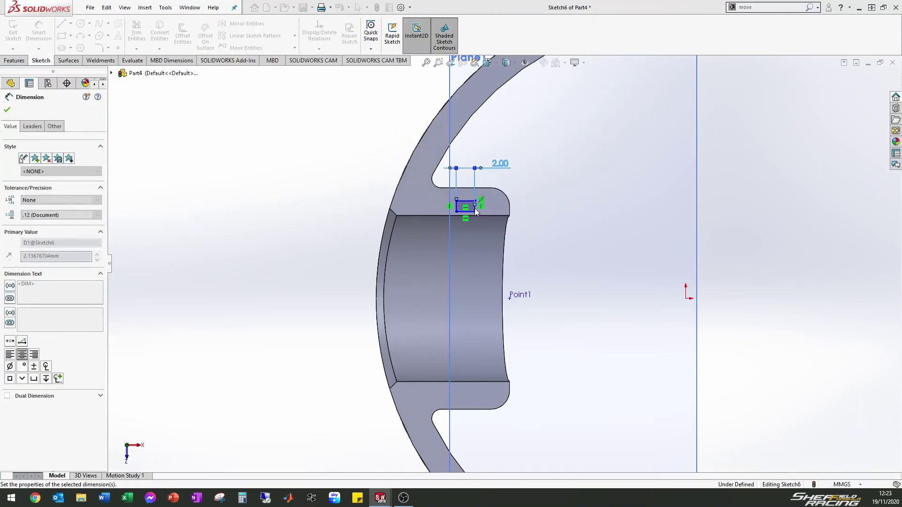
key(Escape)
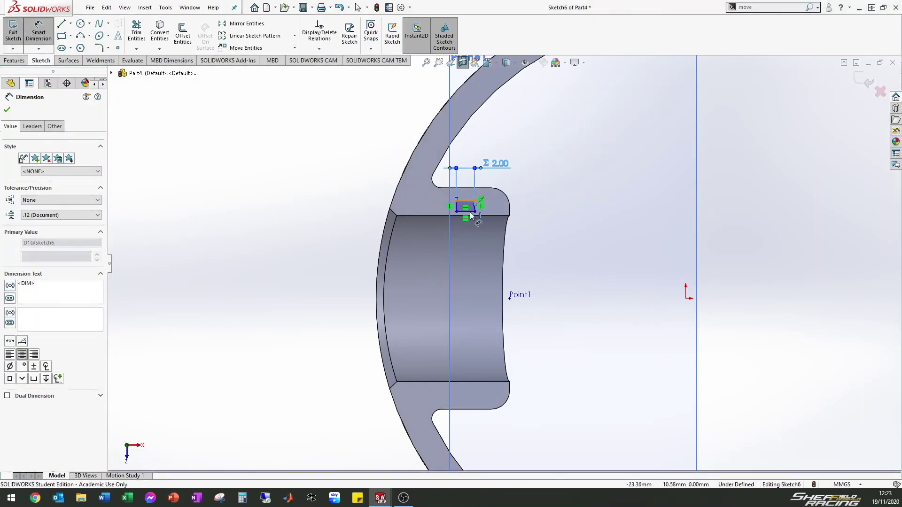
- Dimension the rectangle's height and link it to the global variable "Circlip Depth"
click(471, 213)
click(472, 211)
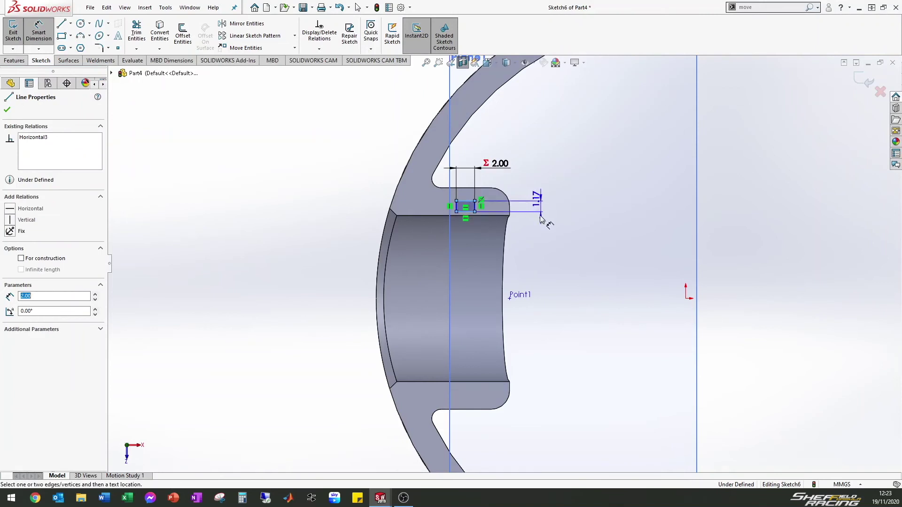
click(541, 217)
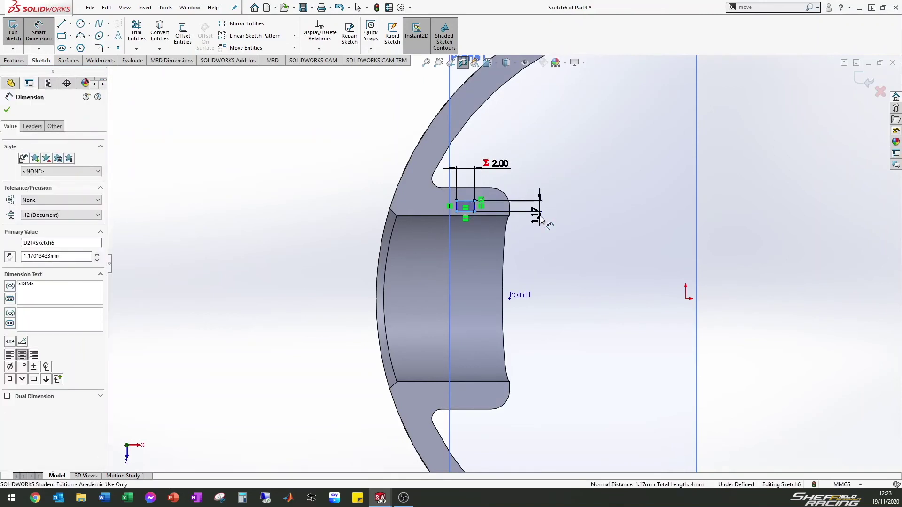
text(=c)
click(478, 246)
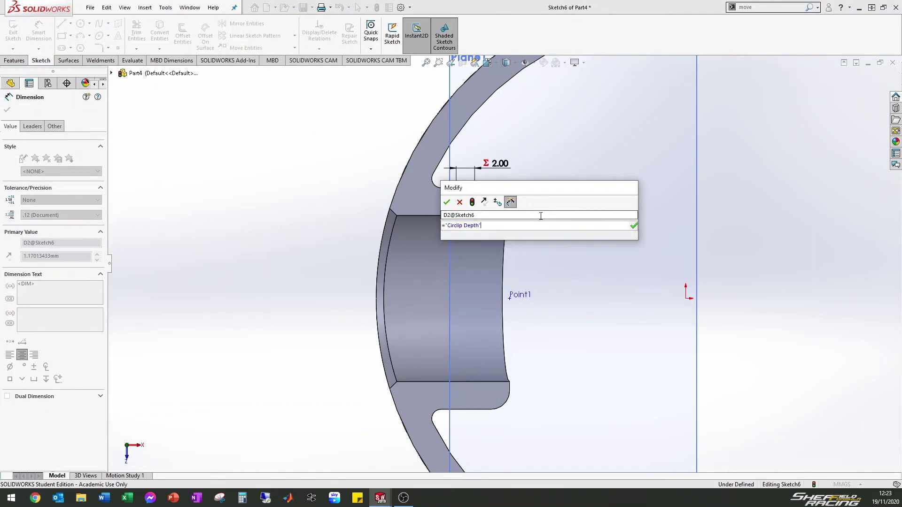
click(446, 202)
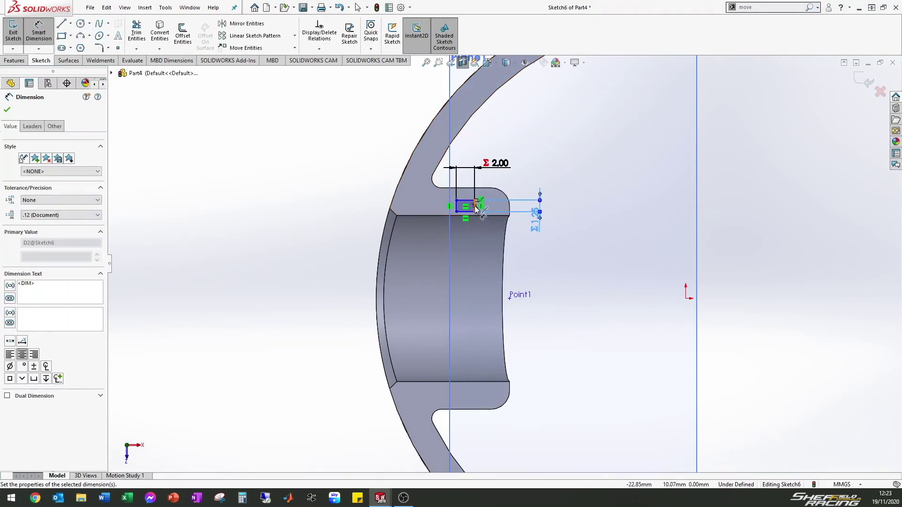
- Dimension the horizontal distance from the rectangle's inner side to the origin as 25 mm
click(686, 298)
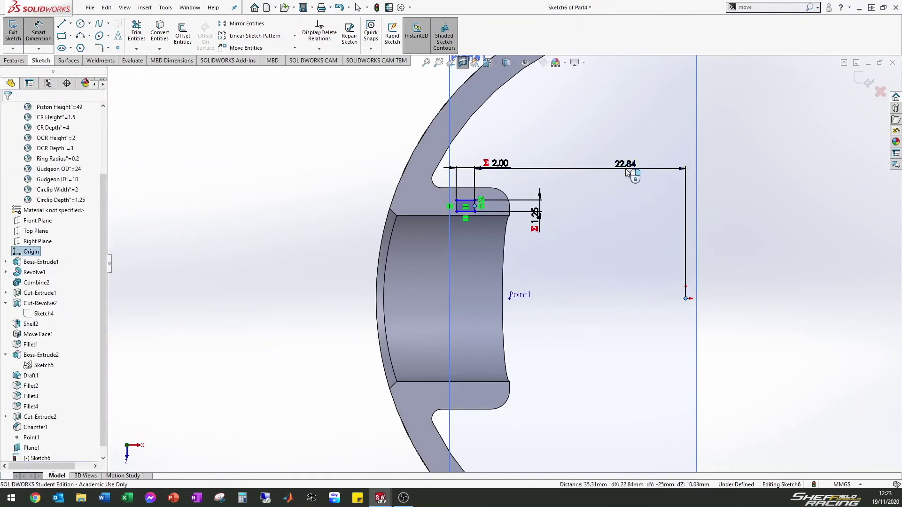
click(626, 174)
text(25)
key(Return)
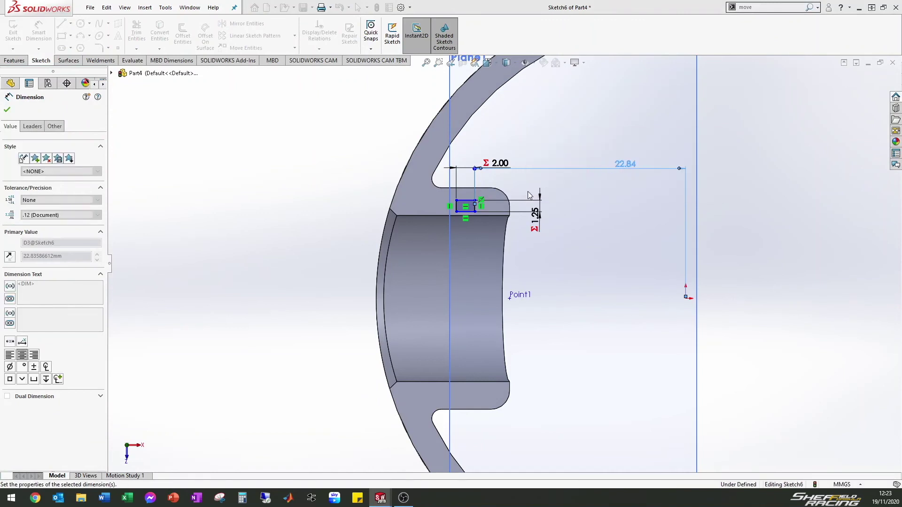
click(7, 109)
- Dimension the rectangle's bore-side edge from the origin with the equation "Gudgeon ID"/2
mouse_move(441, 210)
mouse_down()
mouse_move(439, 252)
mouse_move(445, 191)
mouse_move(448, 217)
mouse_move(447, 209)
mouse_up()
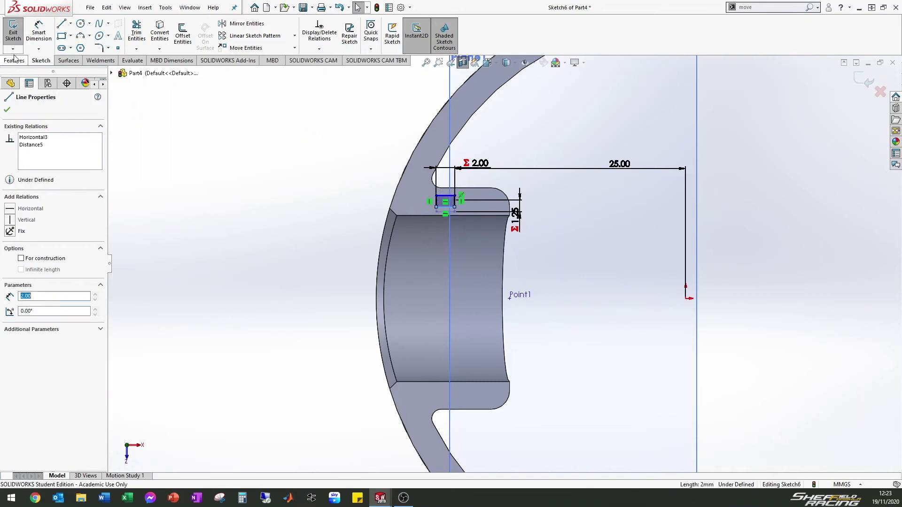
key(d)
click(446, 213)
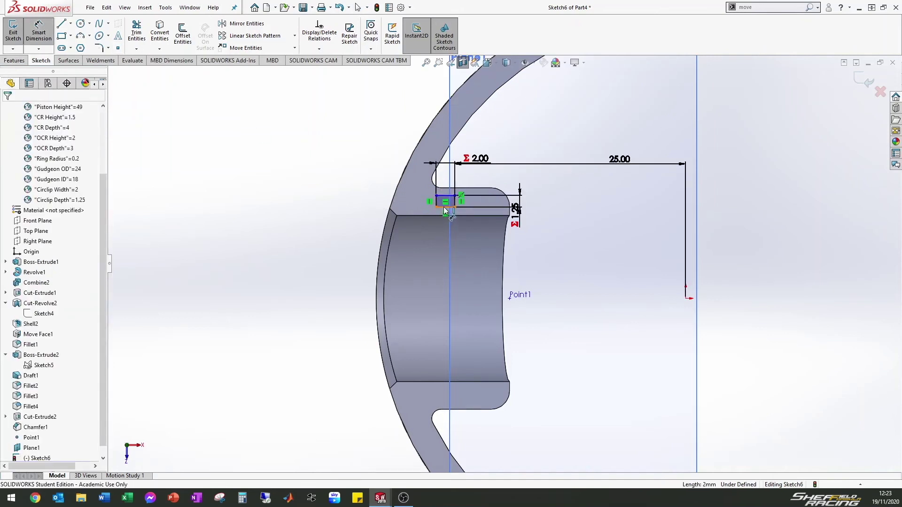
click(686, 299)
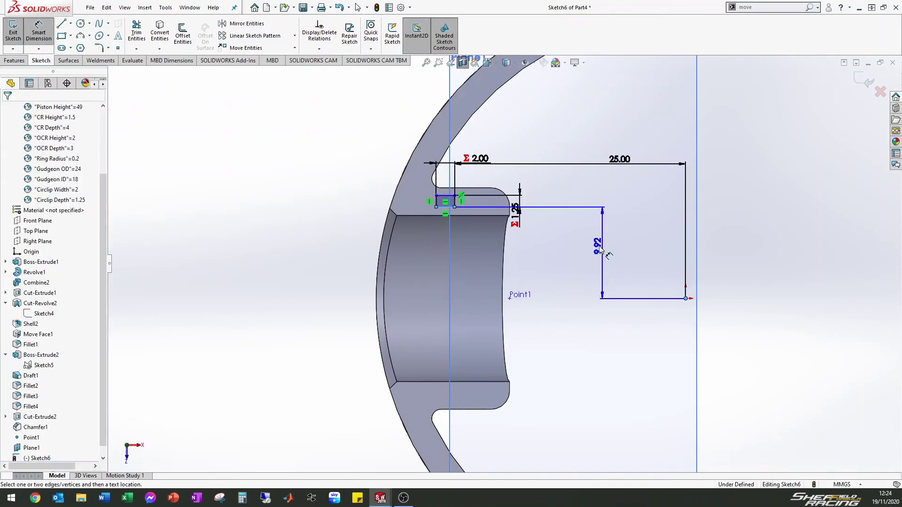
click(593, 260)
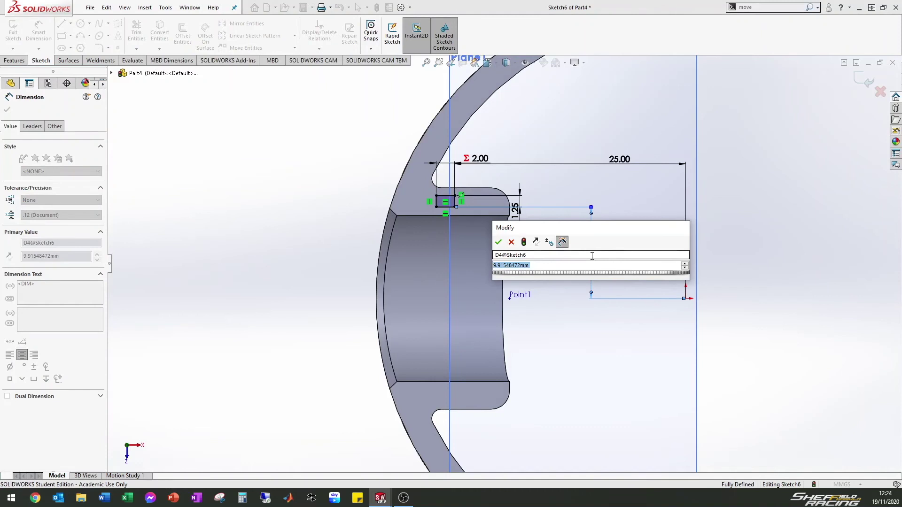
text(=gu)
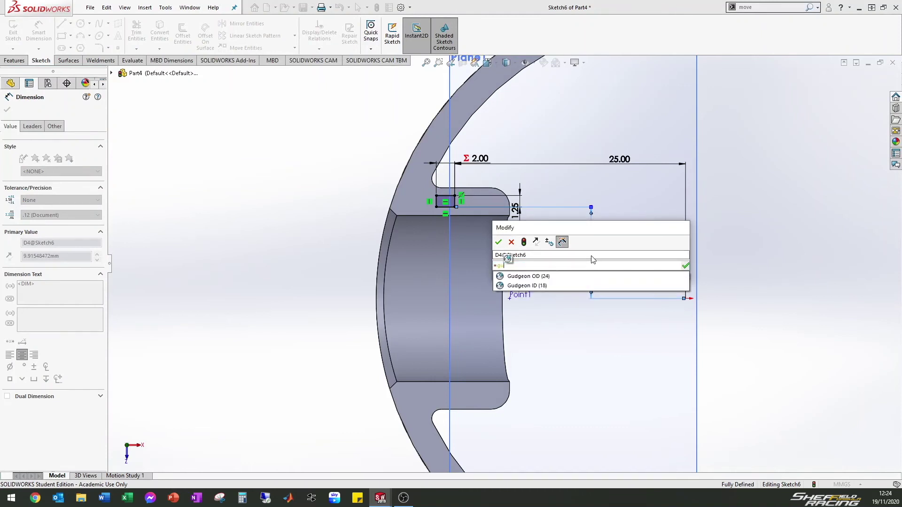
key(Down)
key(Down)
key(Return)
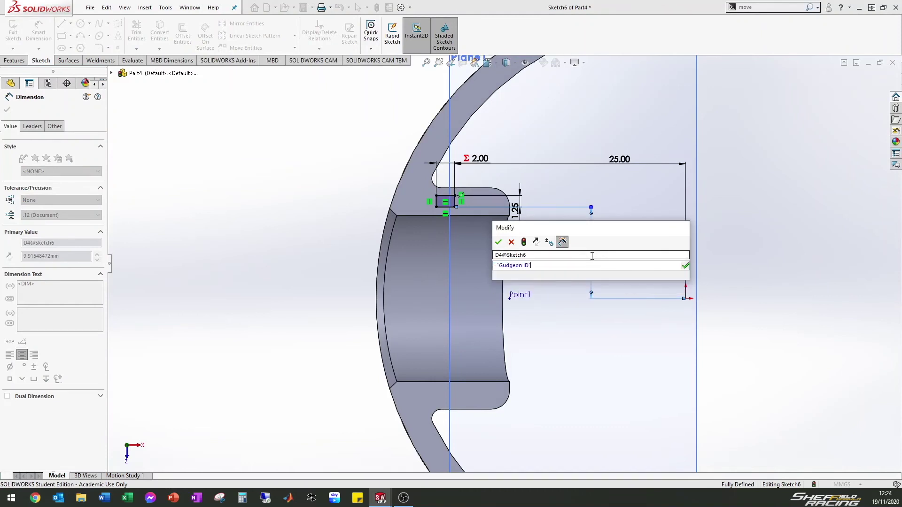
text(/2)
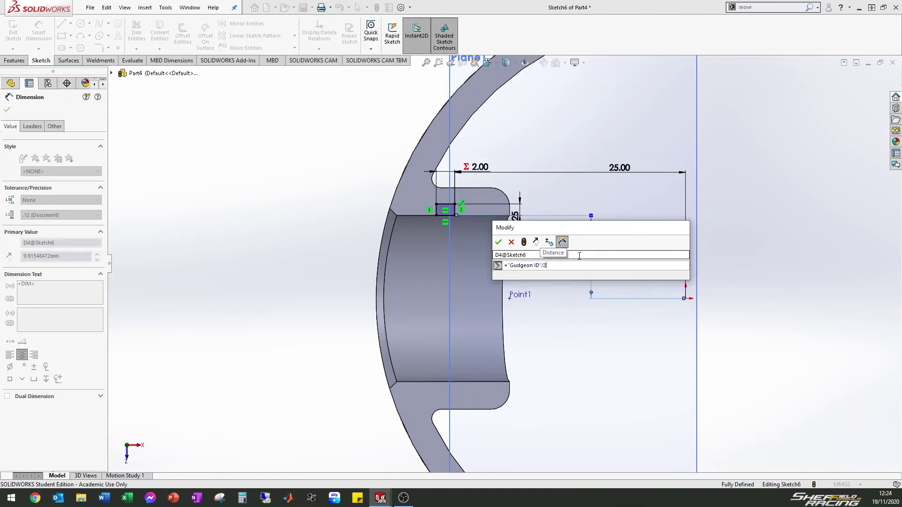
click(499, 242)
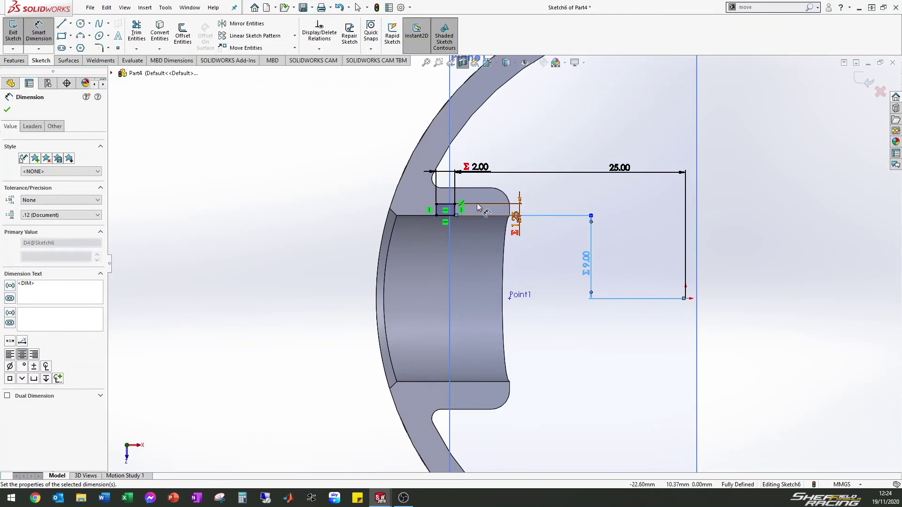
- Draw a horizontal centerline from the origin to the boss's center reference point
click(71, 24)
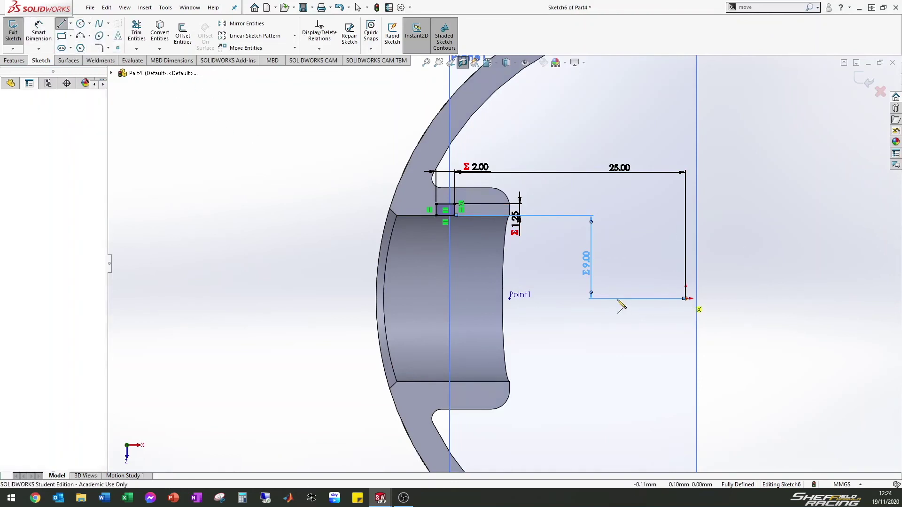
click(599, 298)
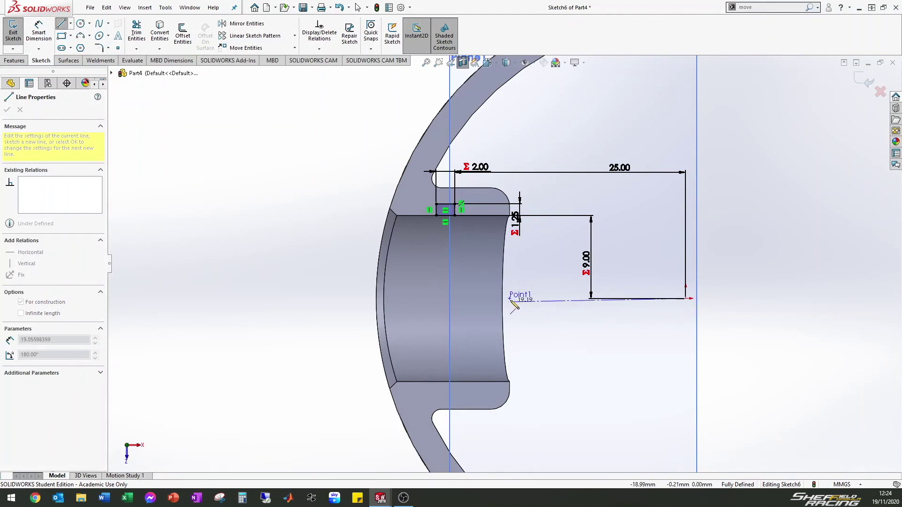
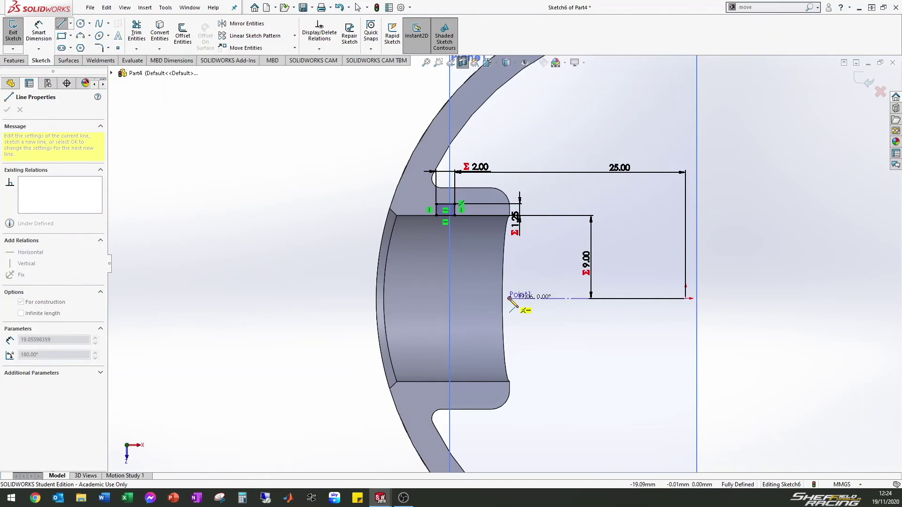
click(509, 298)
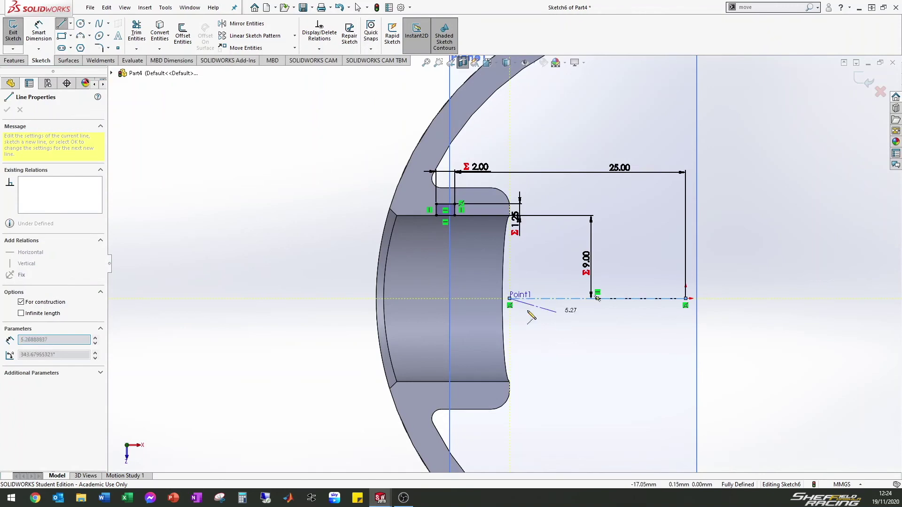
- Cut the circlip groove into the pin bore by revolving the rectangle 360 degrees about the horizontal centerline
key(Escape)
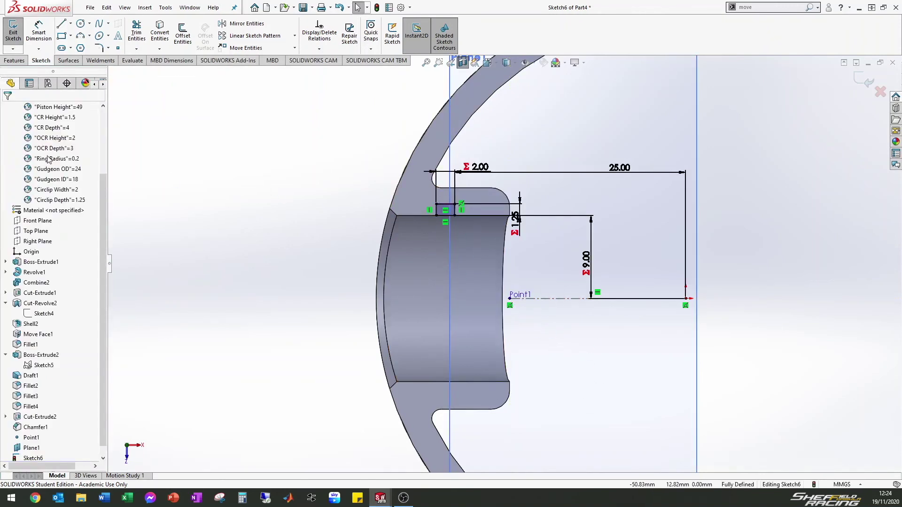
click(22, 63)
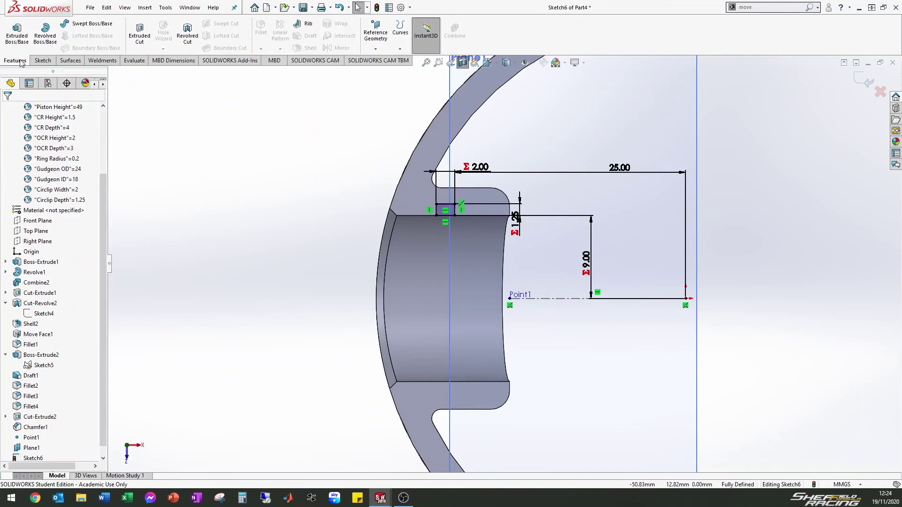
click(191, 30)
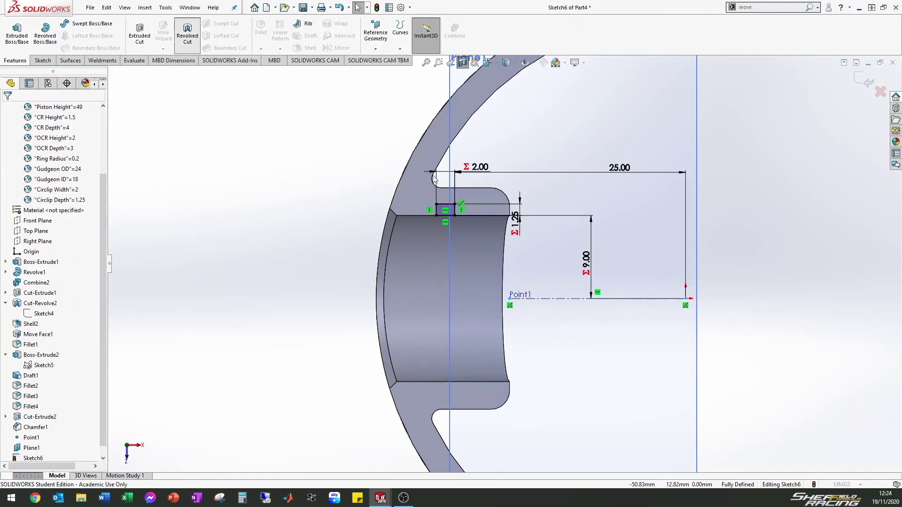
middle_drag(383, 172, 435, 176)
click(42, 185)
text(346)
key(Return)
text(341)
key(Return)
middle_drag(461, 179, 513, 180)
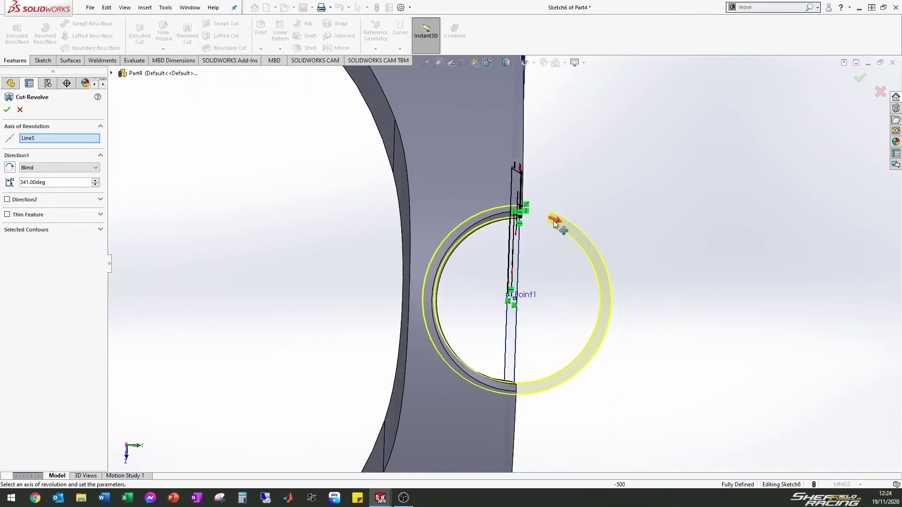
click(61, 182)
text(354)
key(Return)
key(Return)
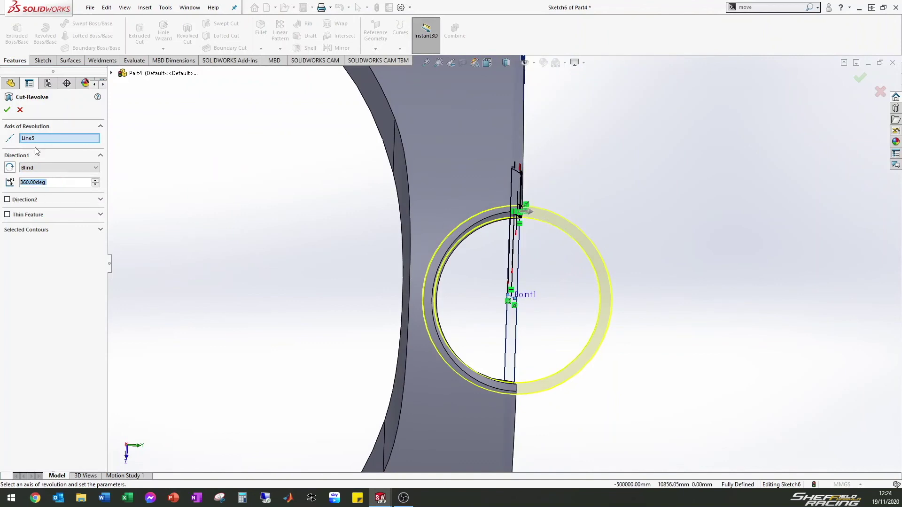
click(7, 110)
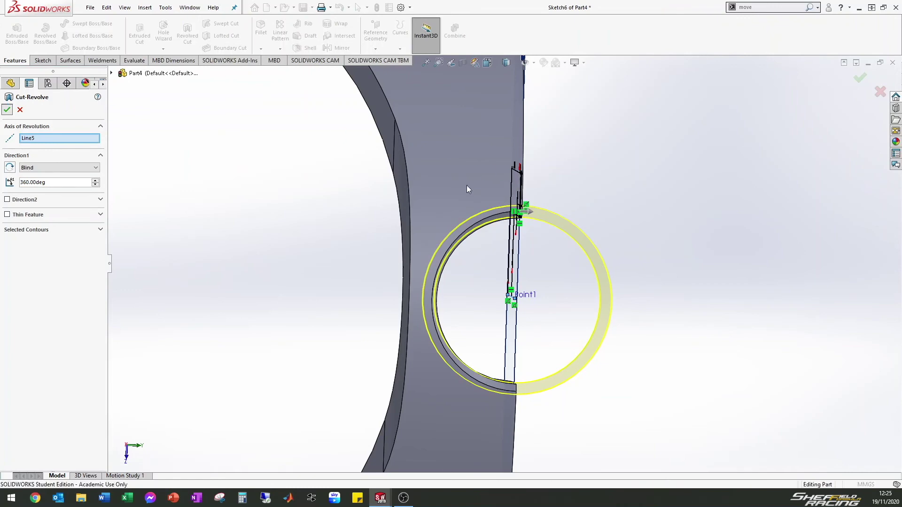
- Turn off the section view to display the whole half piston
middle_drag(469, 209, 436, 211)
scroll(582, 259, up, 6)
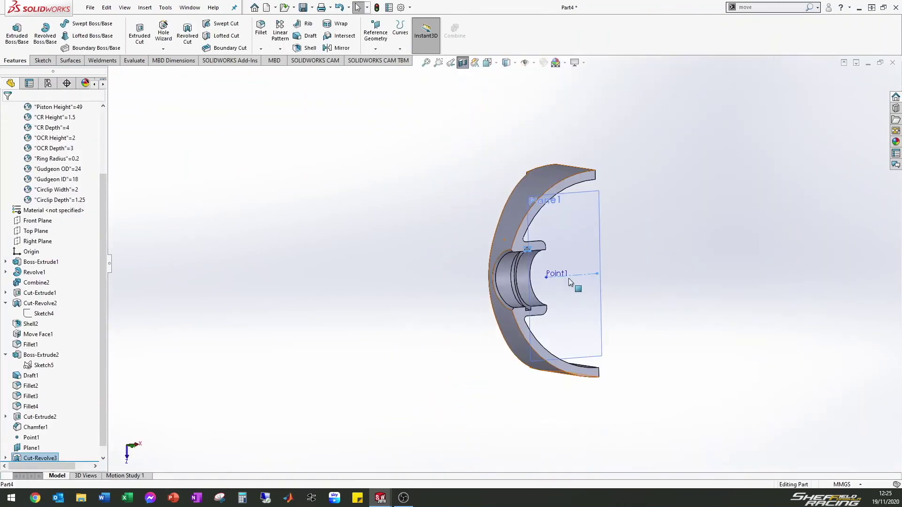
click(463, 63)
middle_drag(605, 318, 513, 328)
scroll(39, 434, down, 1)
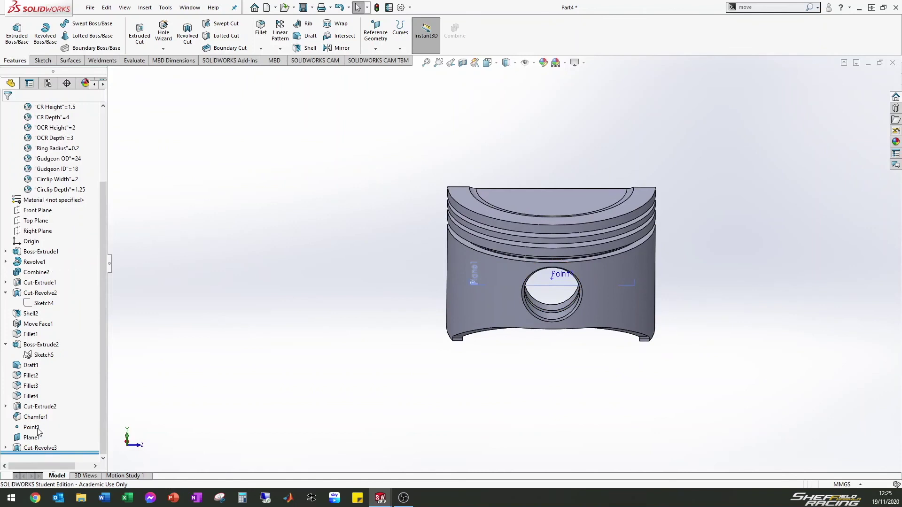
- Hide the reference plane Plane1 and the reference point Point1
click(32, 437)
click(53, 420)
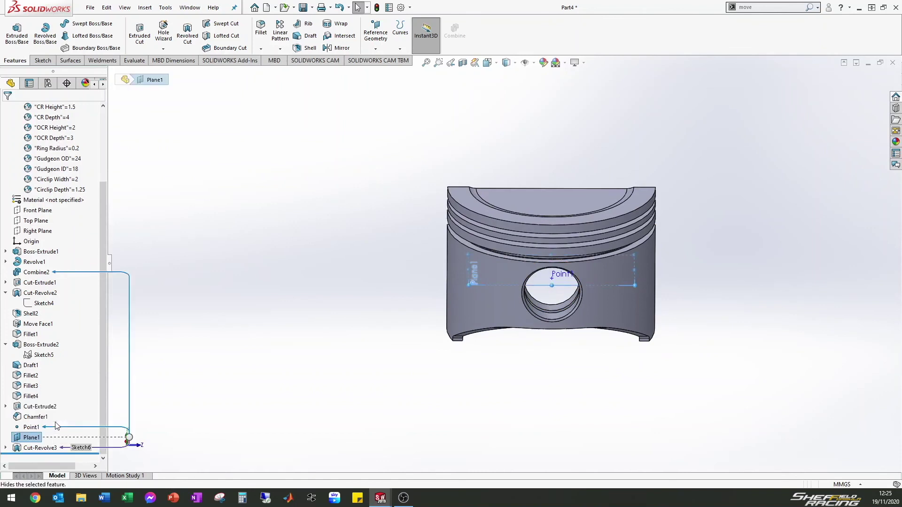
click(31, 427)
click(36, 413)
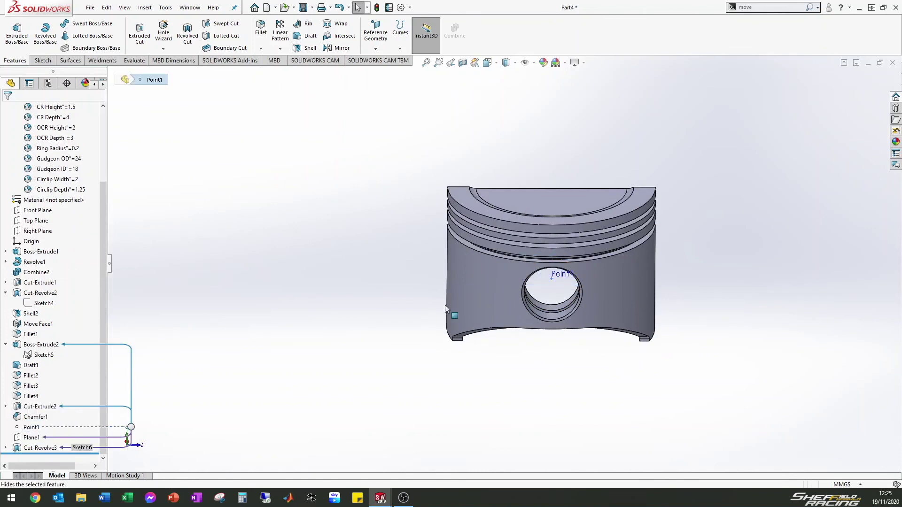
middle_drag(547, 350, 497, 305)
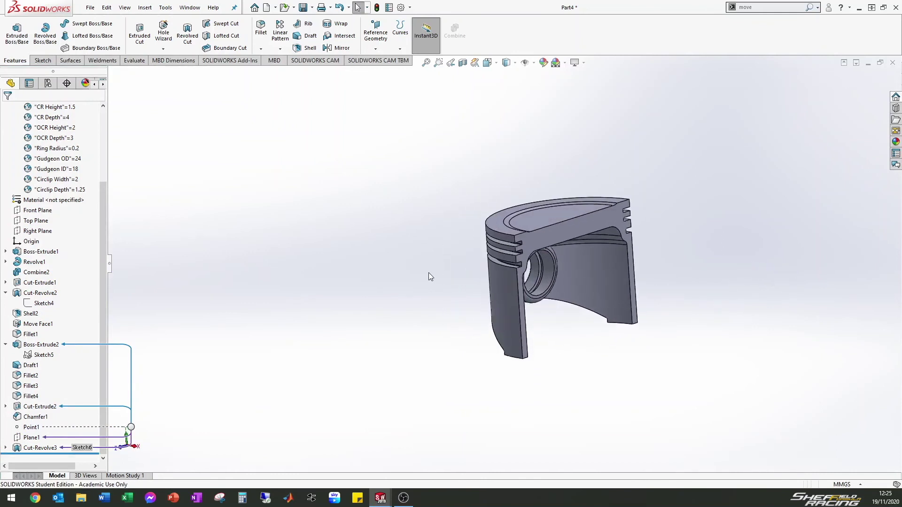
- Set up a Mirror feature with the half piston's solid body as the body to mirror and solids merged
click(338, 47)
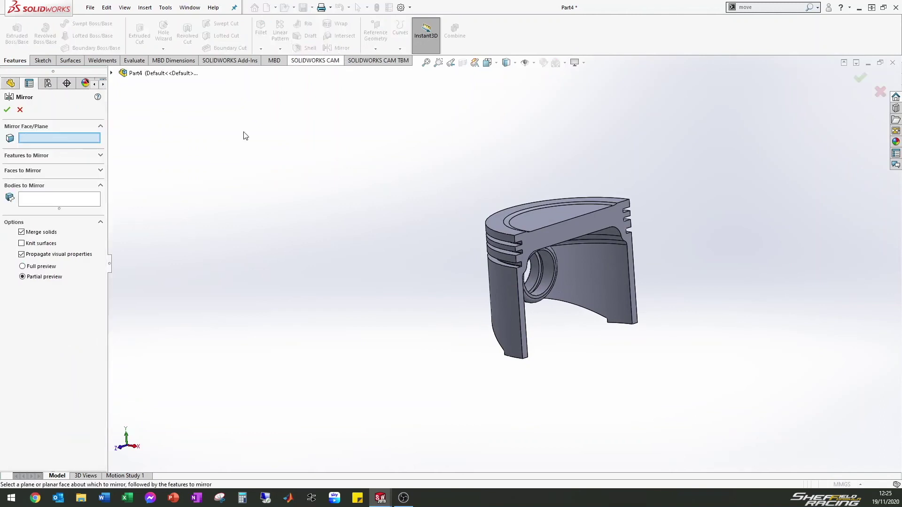
click(55, 160)
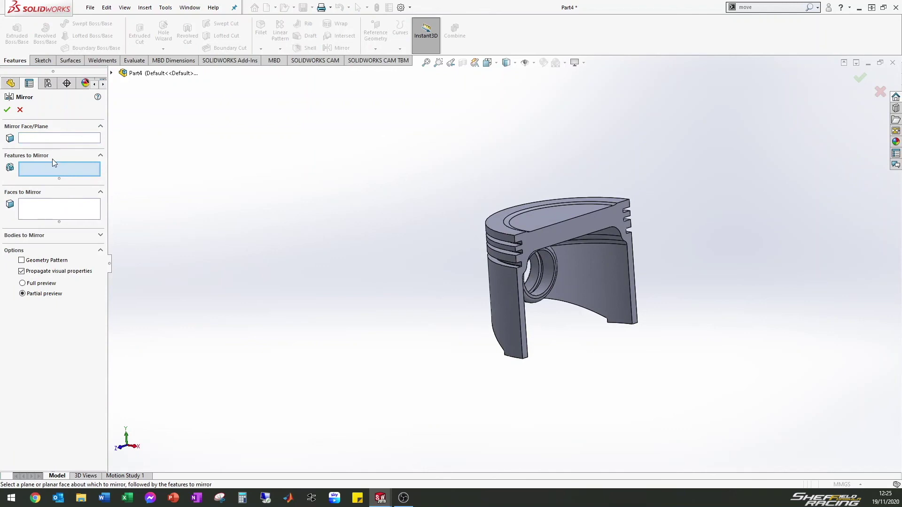
click(52, 158)
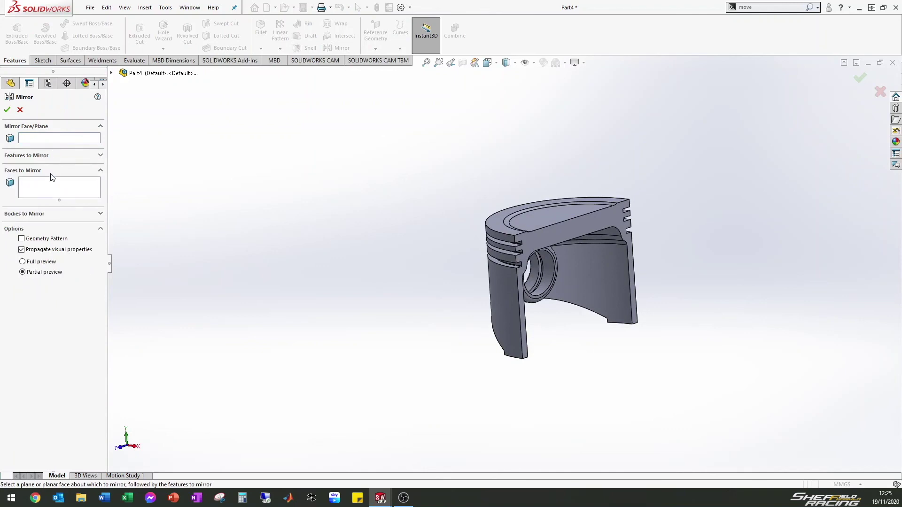
click(42, 214)
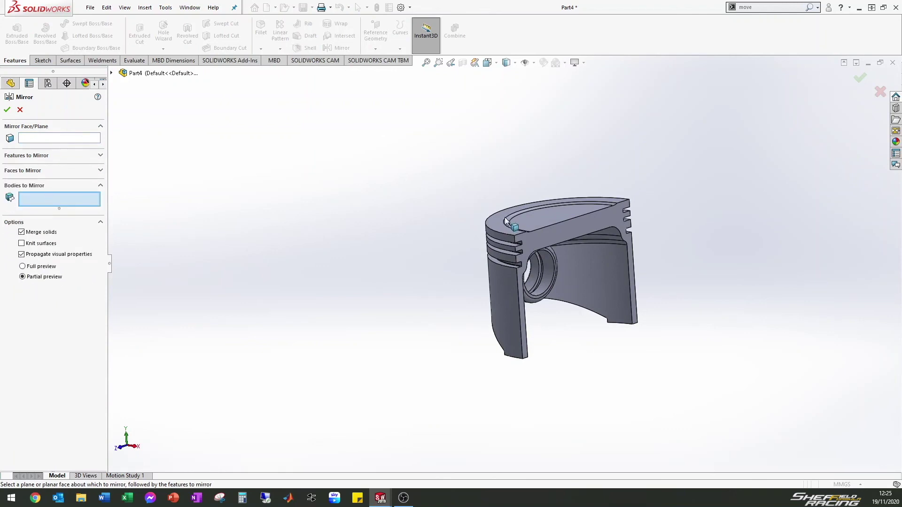
click(594, 284)
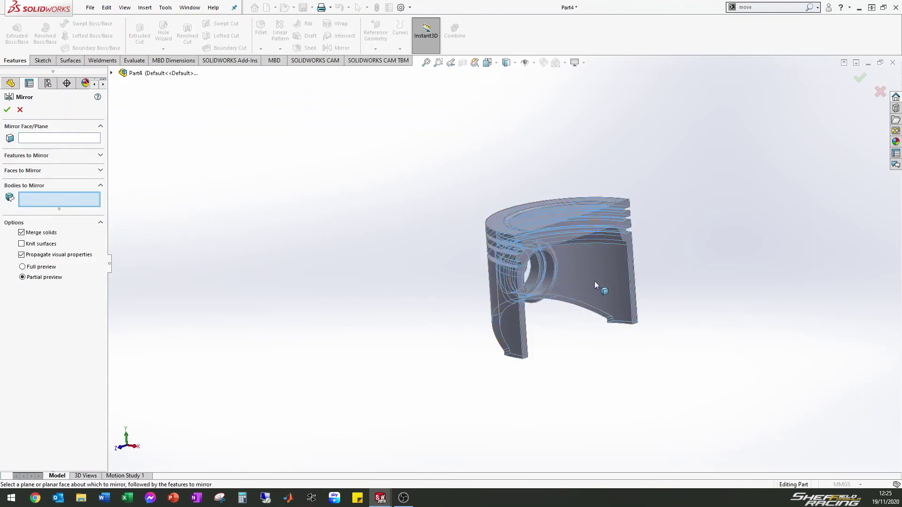
click(40, 139)
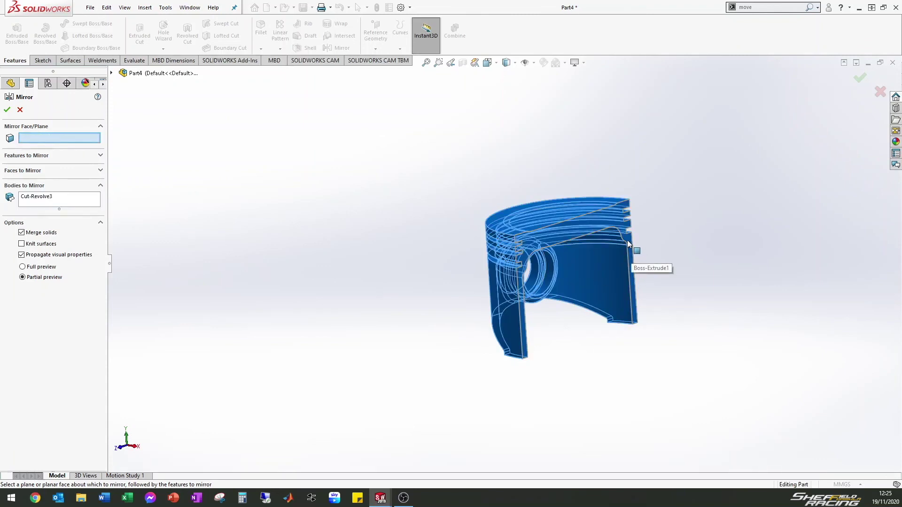
click(627, 241)
right_click(46, 139)
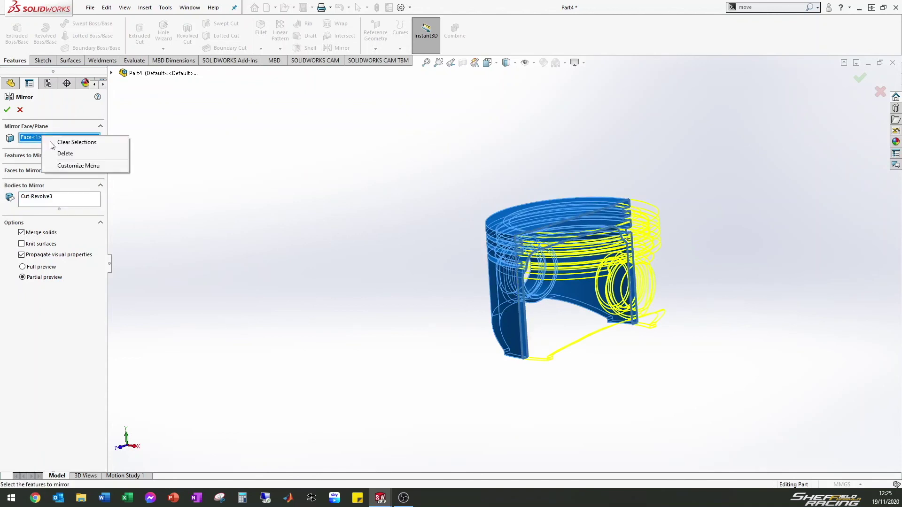
click(70, 141)
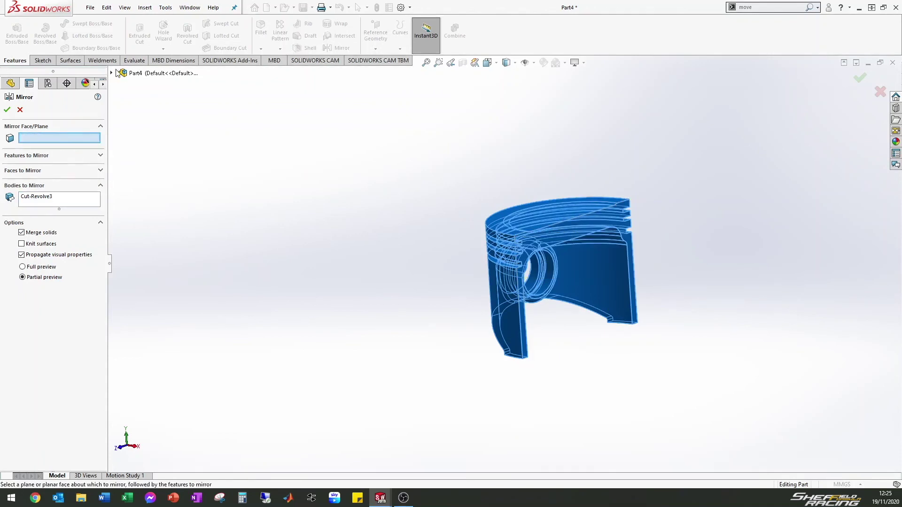
- Mirror the half piston body about the Right Plane to complete the full piston
click(112, 73)
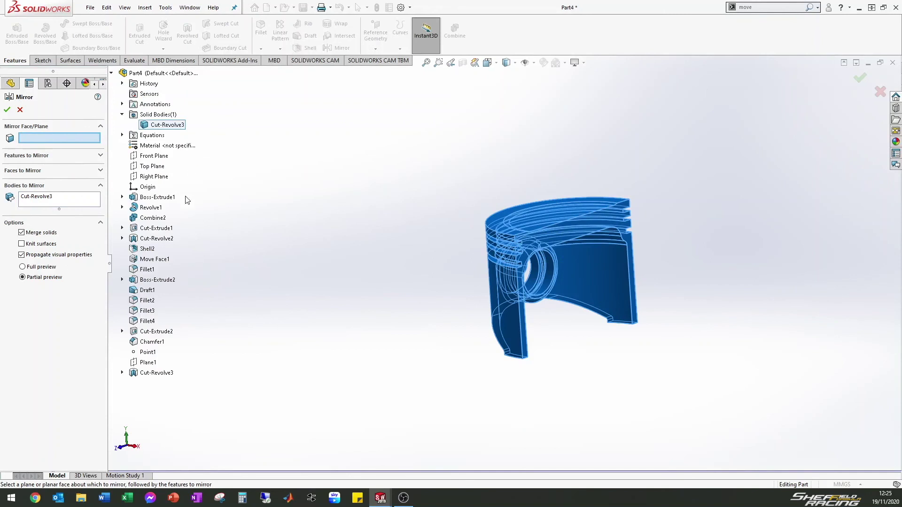
click(149, 178)
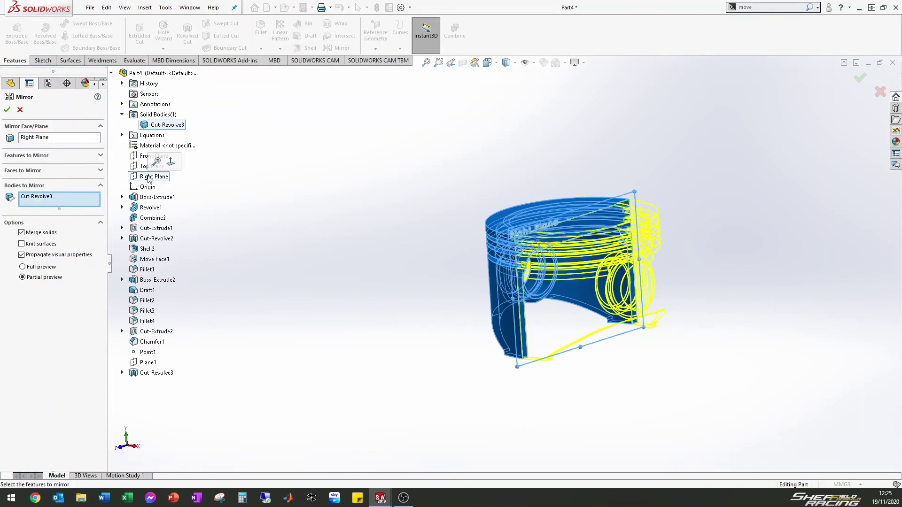
click(7, 109)
middle_drag(616, 261, 644, 275)
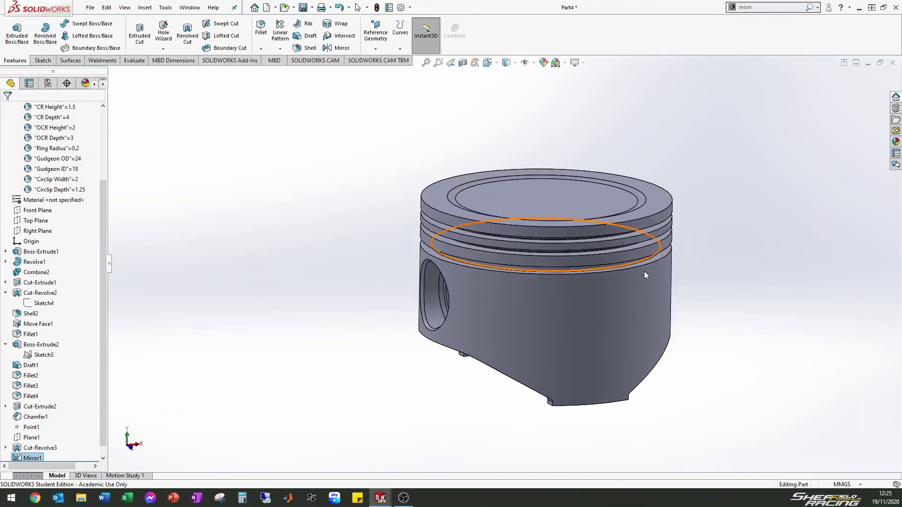
middle_drag(578, 275, 563, 288)
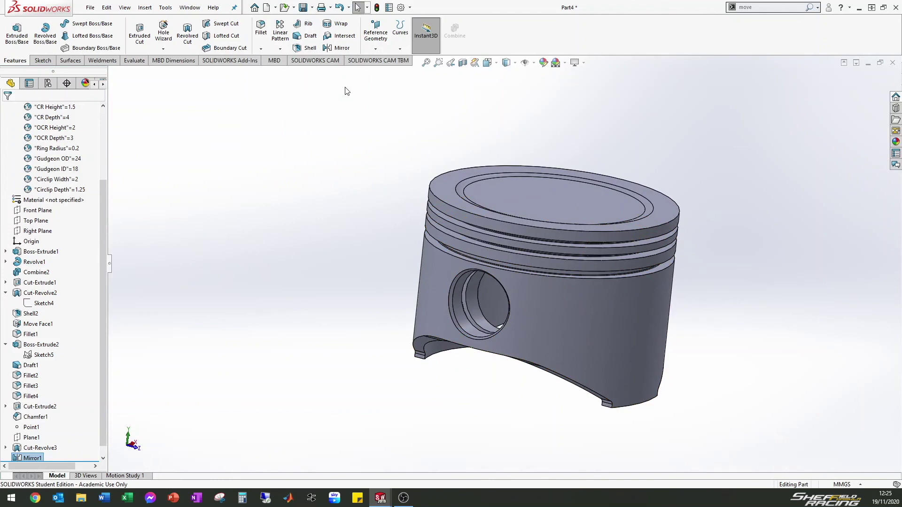
middle_drag(515, 241, 343, 95)
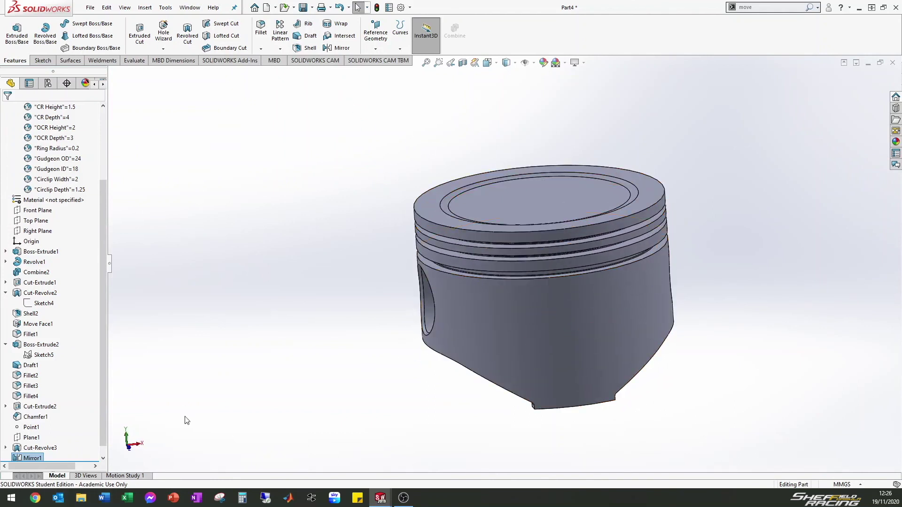
- Roll the feature history back to just after Fillet1, before the gudgeon boss extrusion
scroll(78, 406, down, 1)
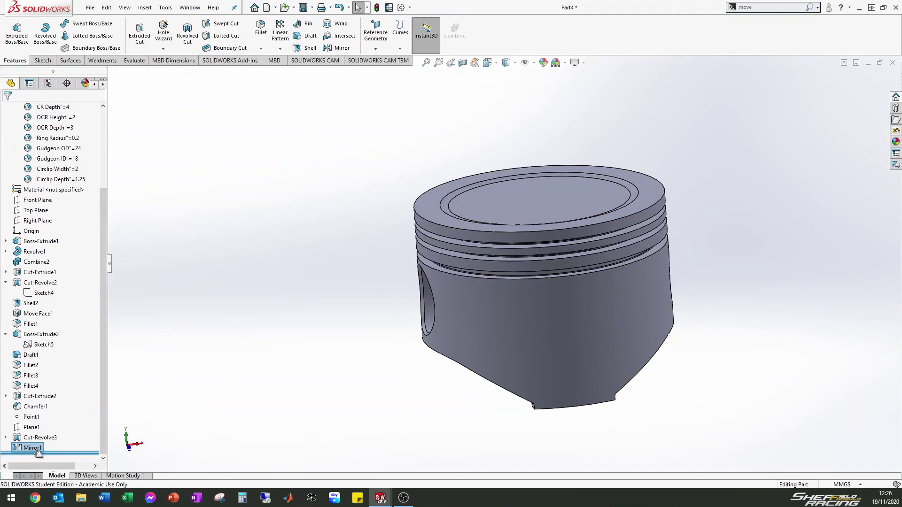
drag(38, 454, 45, 330)
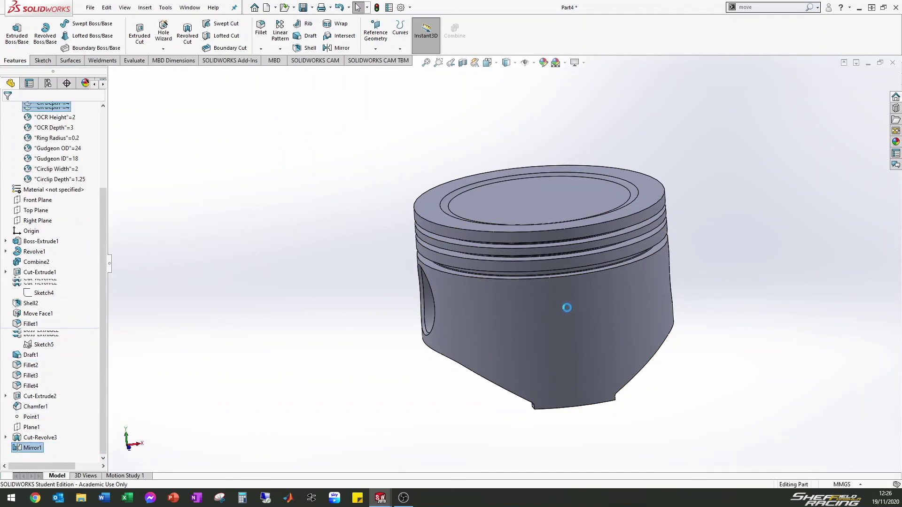
middle_drag(518, 301, 206, 345)
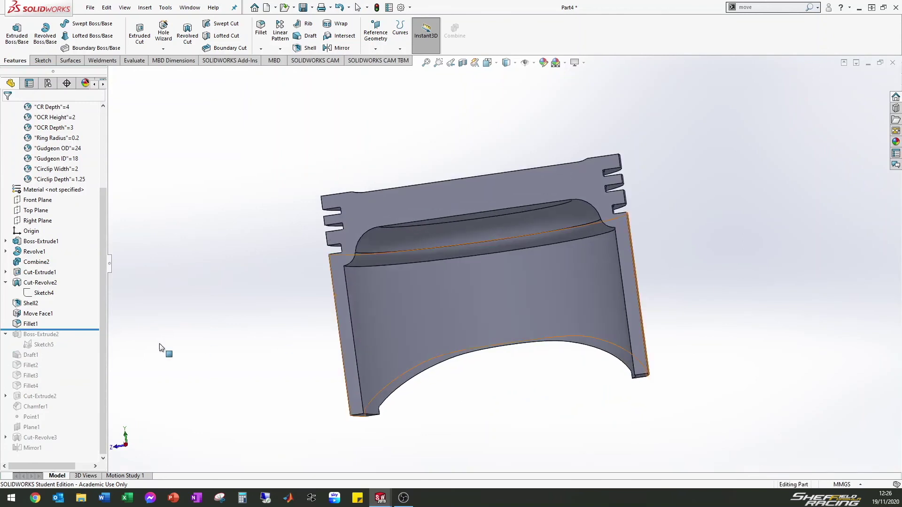
drag(53, 329, 48, 330)
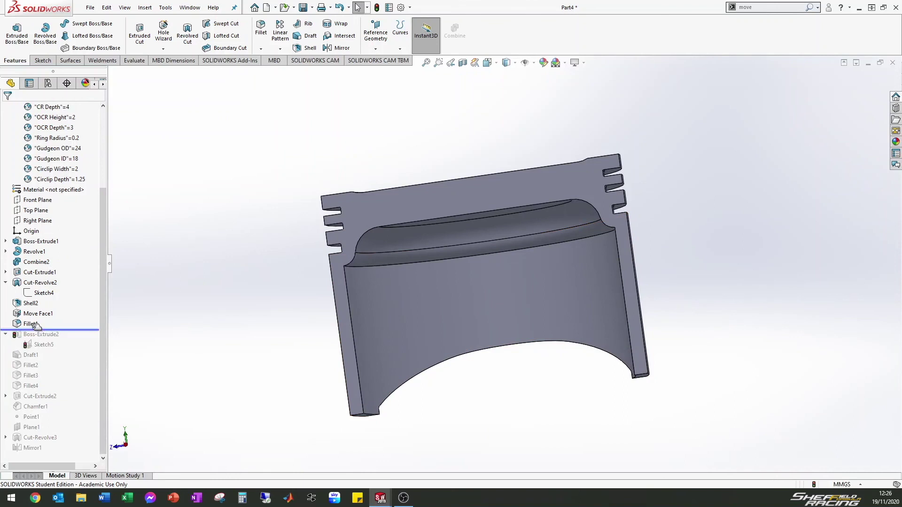
click(32, 324)
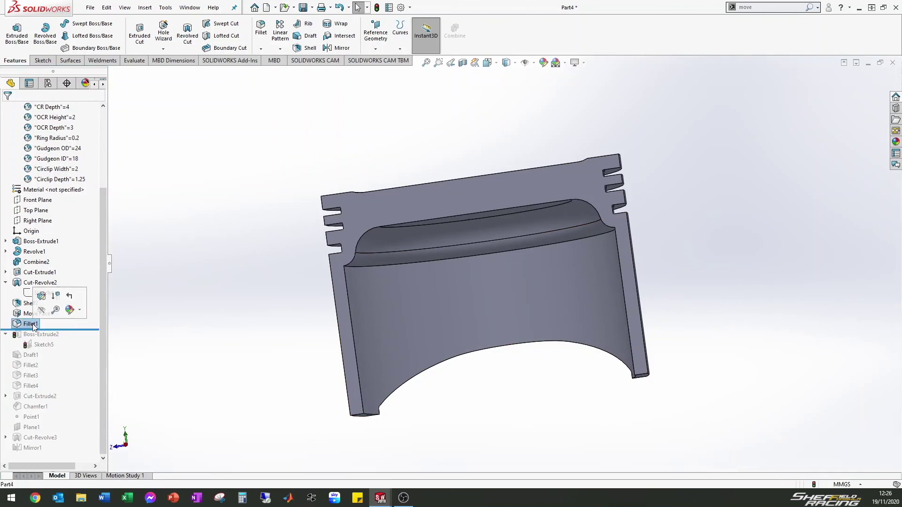
click(151, 303)
- Roll the feature history forward to just before the mirror and fillet the piston crown's outer top edge with a 1 mm radius
drag(84, 336, 65, 438)
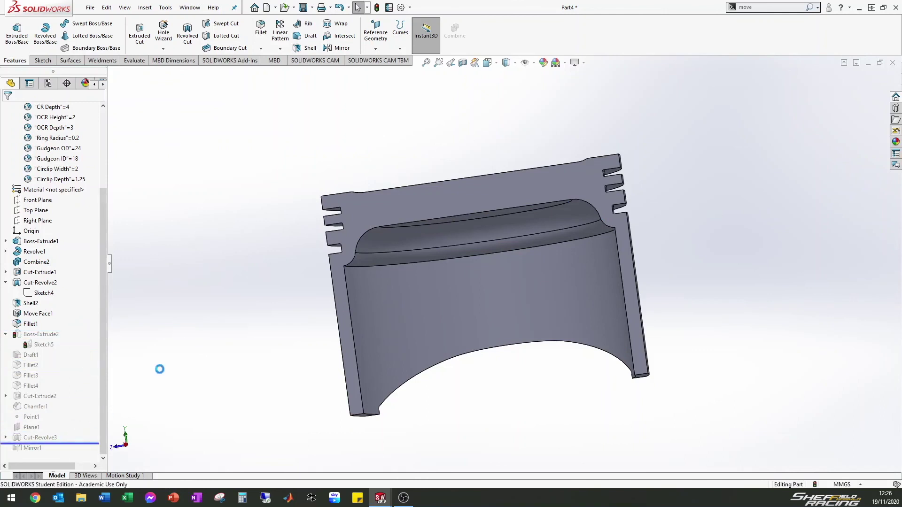
middle_drag(232, 248, 264, 254)
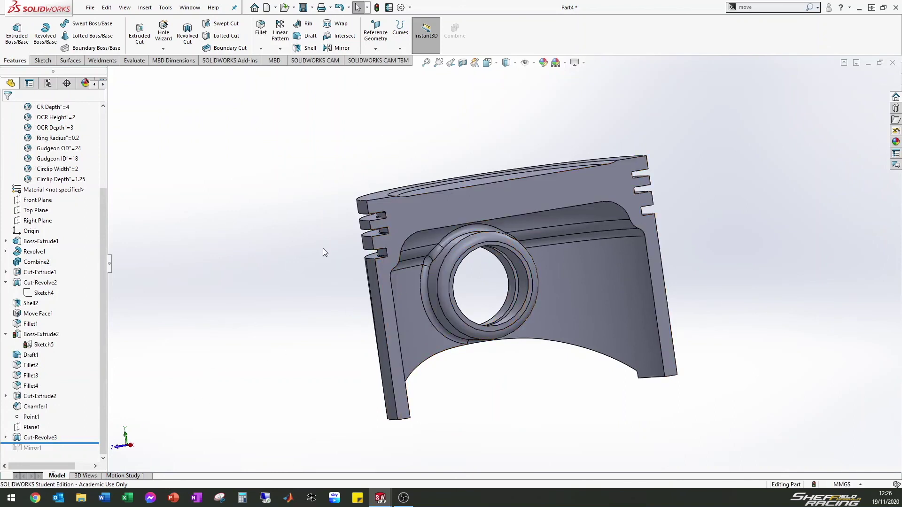
scroll(350, 228, down, 3)
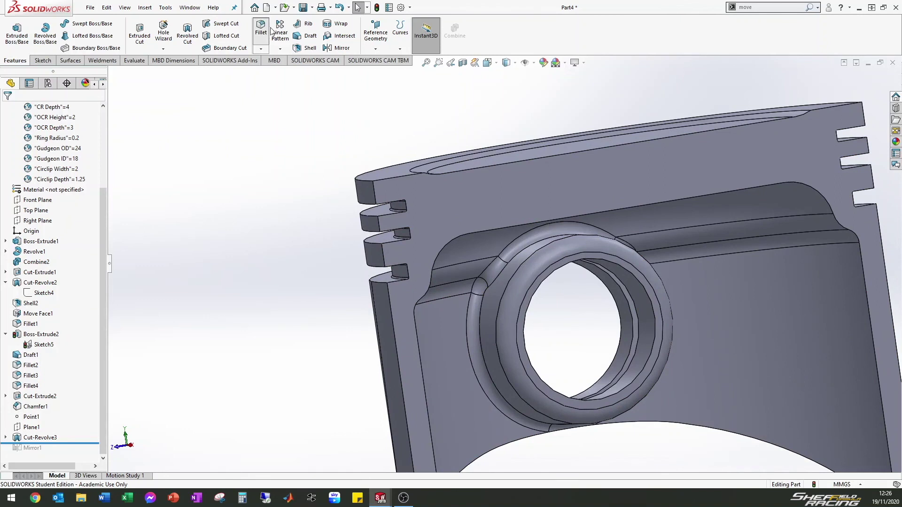
click(368, 181)
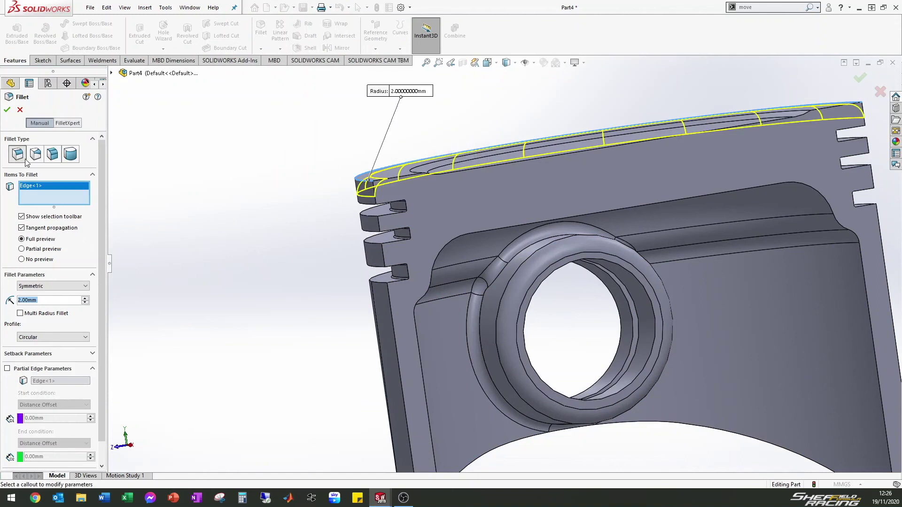
text(1)
key(Return)
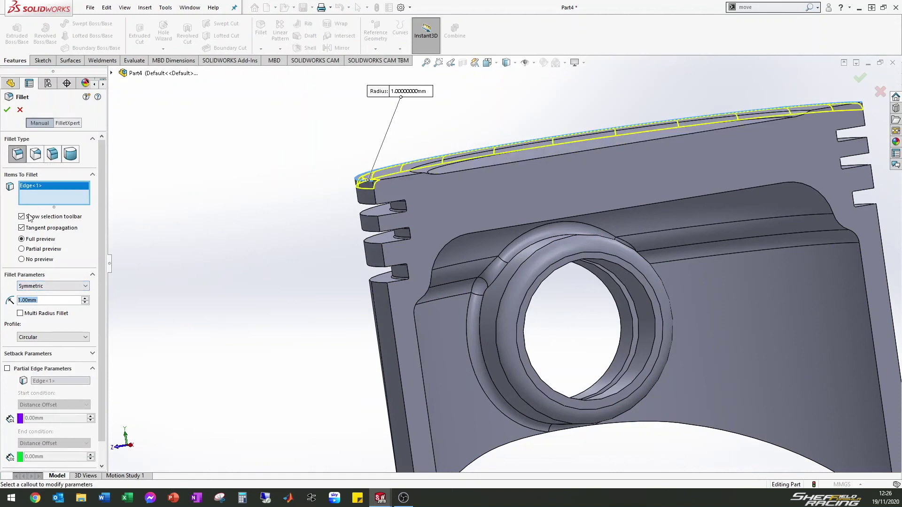
click(8, 110)
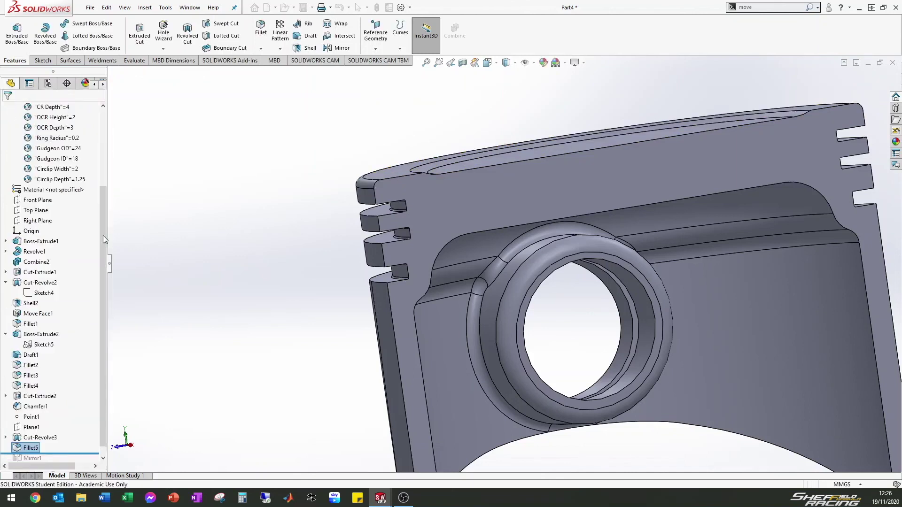
- Roll the feature history forward to the end so that the mirror feature is included again
scroll(27, 439, down, 1)
click(53, 444)
drag(54, 448, 49, 452)
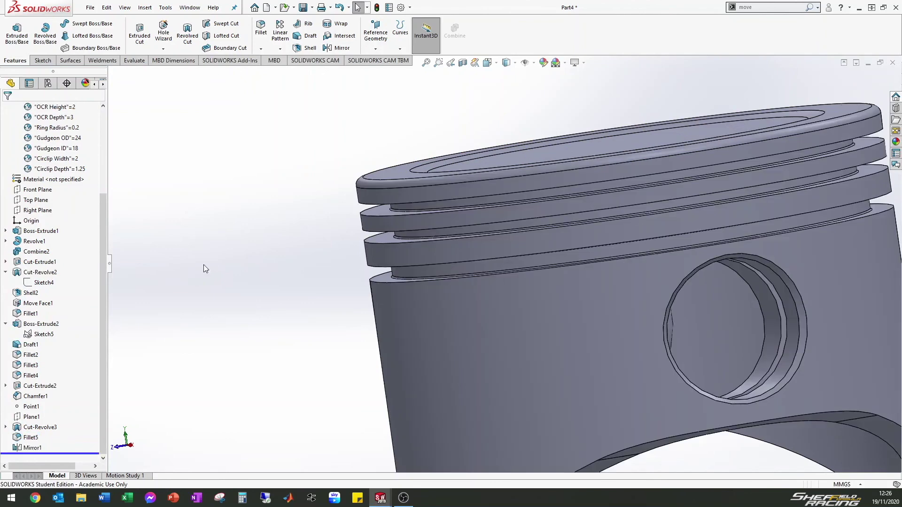
- Examine the completed piston from all sides, including the crown, ring grooves, gudgeon pin bores and underside of the skirt
middle_drag(543, 208, 554, 223)
scroll(352, 291, up, 2)
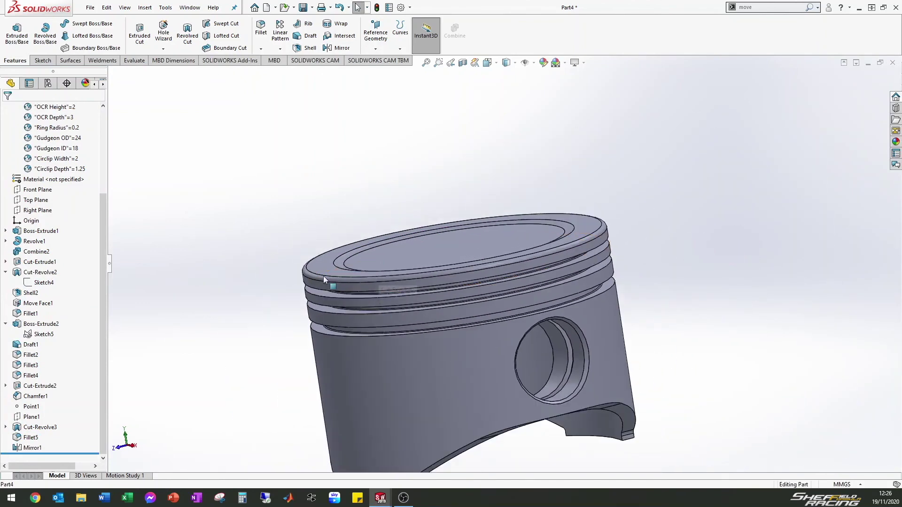
middle_drag(381, 290, 486, 271)
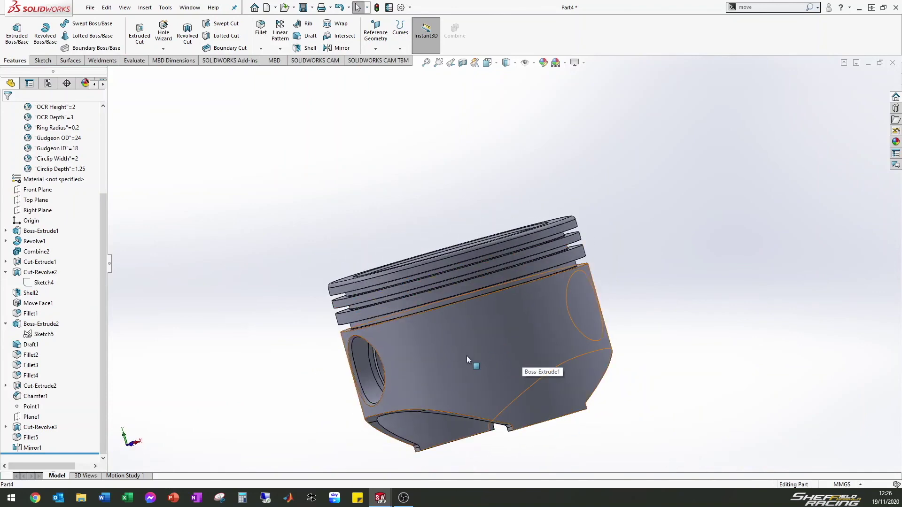
middle_drag(463, 362, 489, 286)
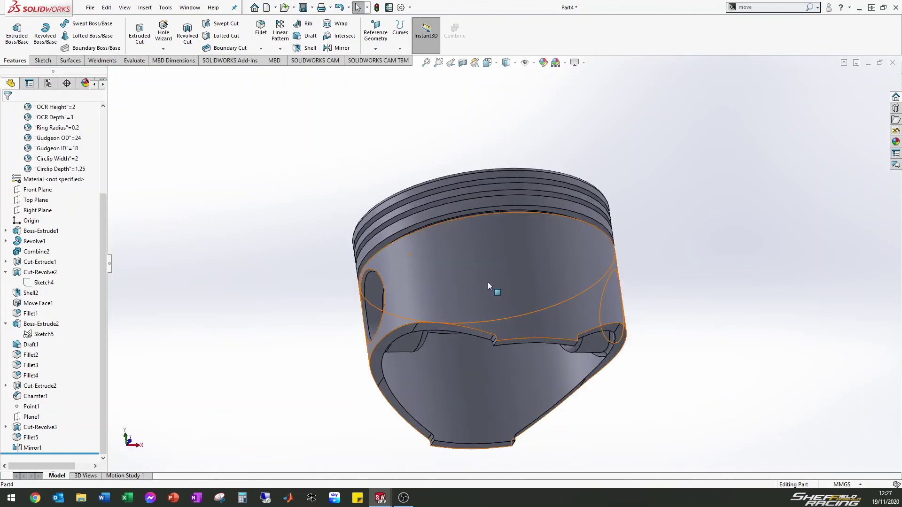
middle_drag(495, 268, 469, 326)
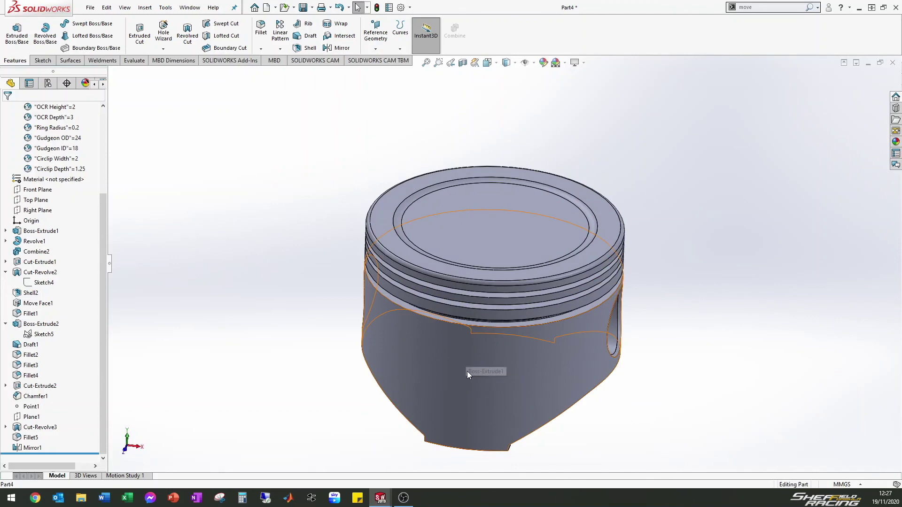
ctrl+middle_drag(467, 356, 474, 320)
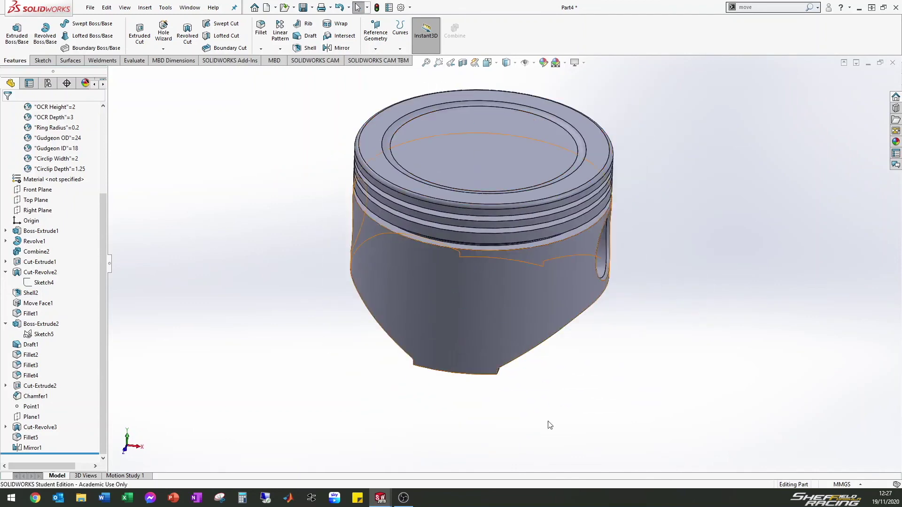
scroll(673, 426, down, 8)
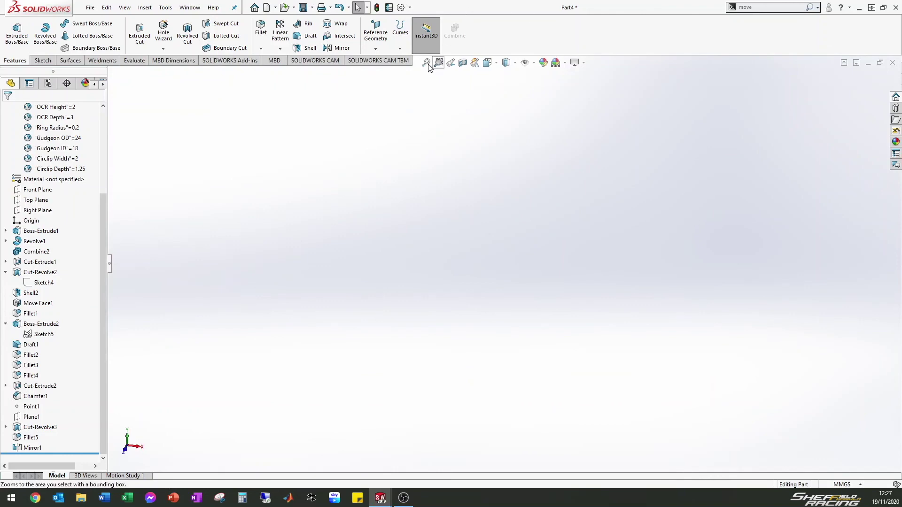
click(427, 63)
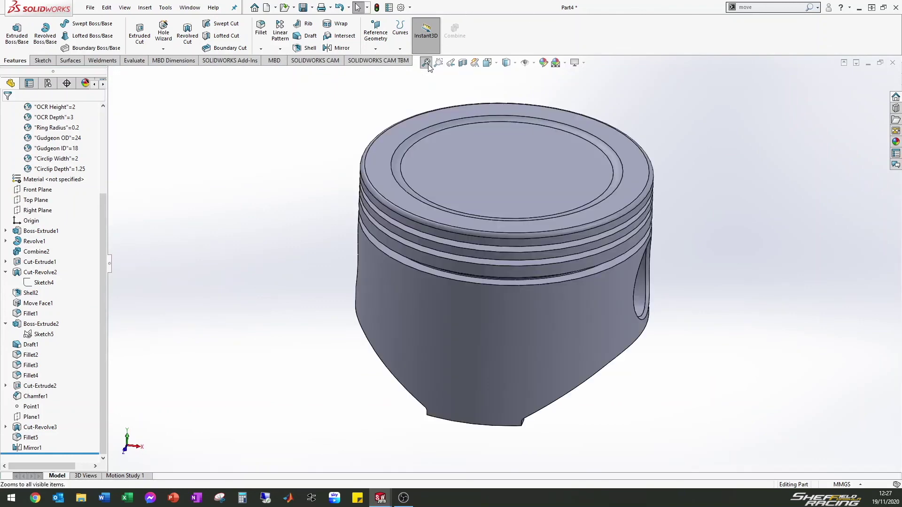
middle_drag(589, 264, 487, 294)
scroll(488, 294, up, 3)
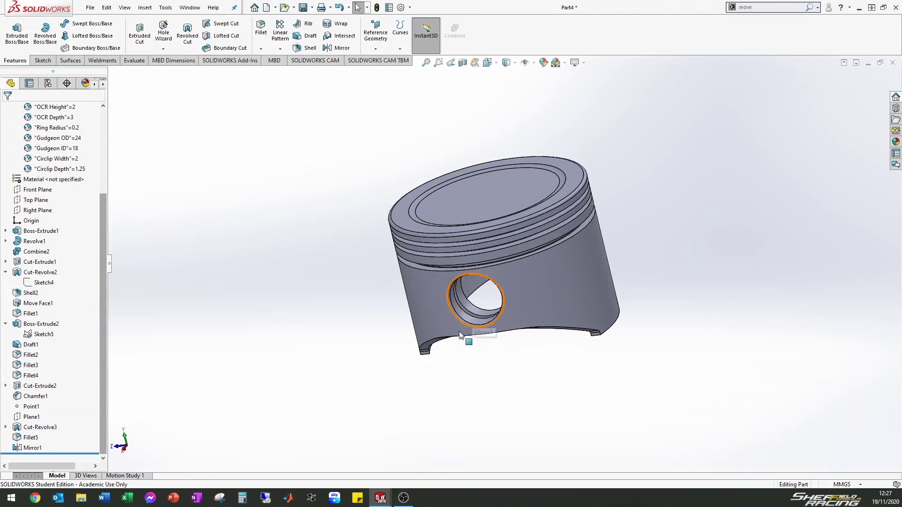
middle_drag(458, 321, 647, 236)
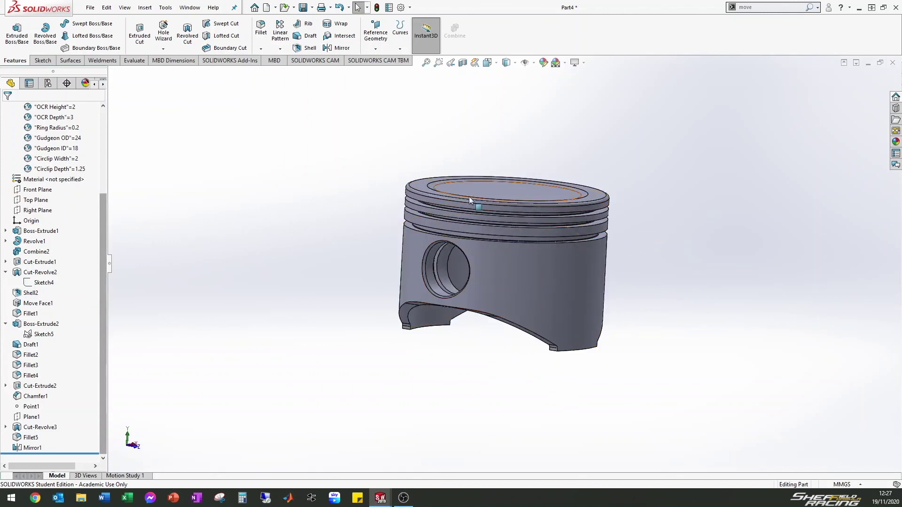
click(214, 8)
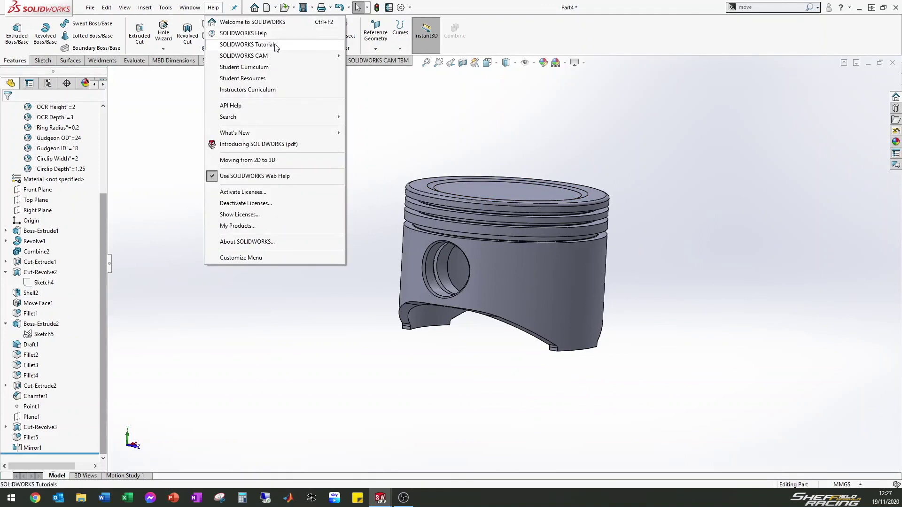
click(362, 125)
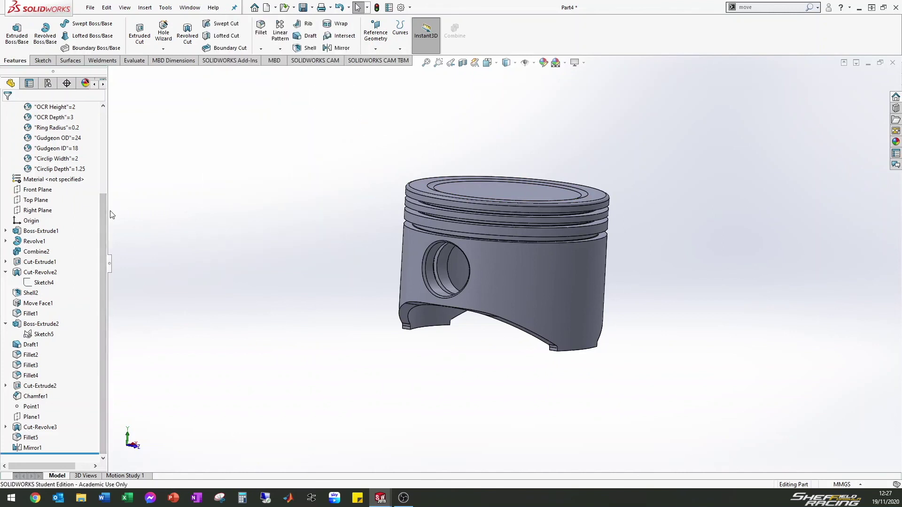
- Set the Gudgeon ID global variable to 10, rebuild the piston and examine the resized gudgeon pin bore up close
scroll(105, 162, up, 1)
scroll(105, 161, up, 3)
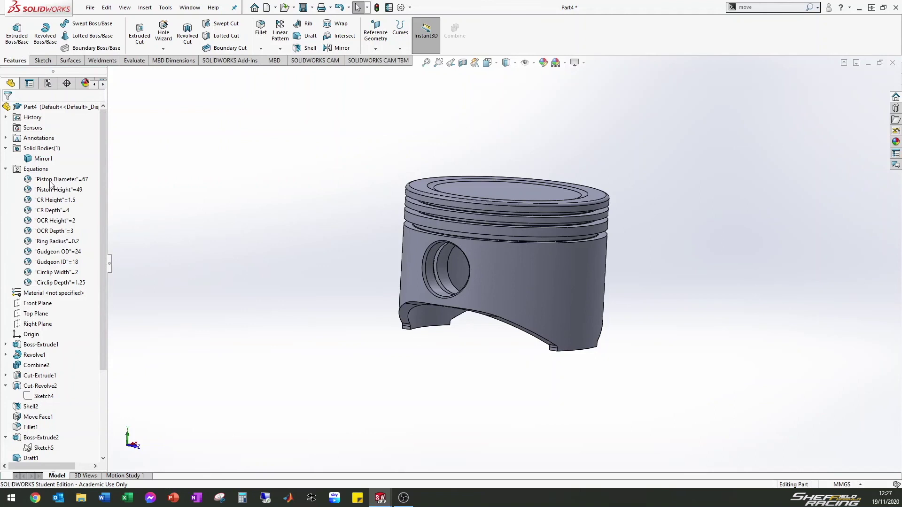
click(57, 262)
right_click(56, 264)
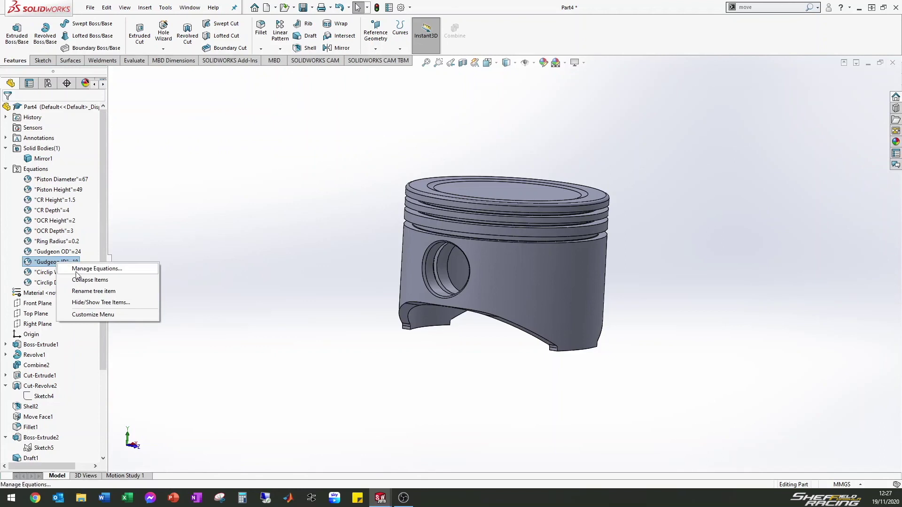
click(89, 269)
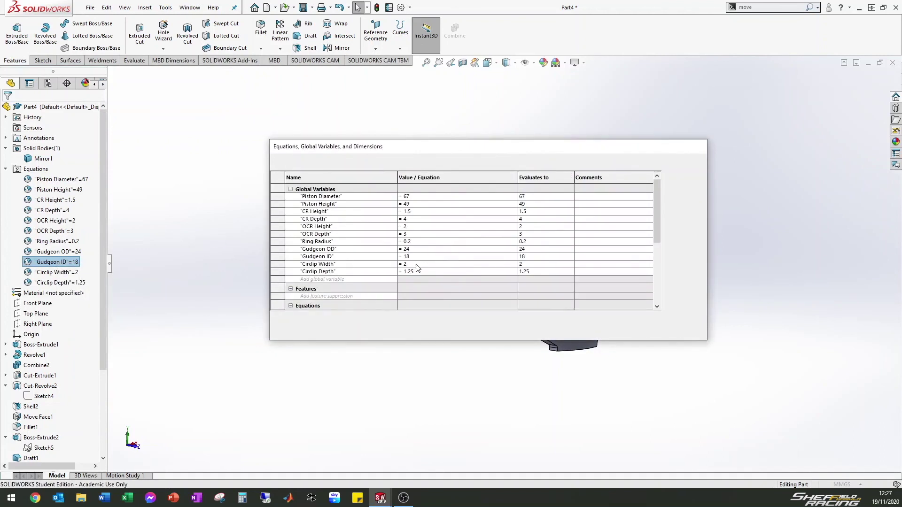
click(421, 256)
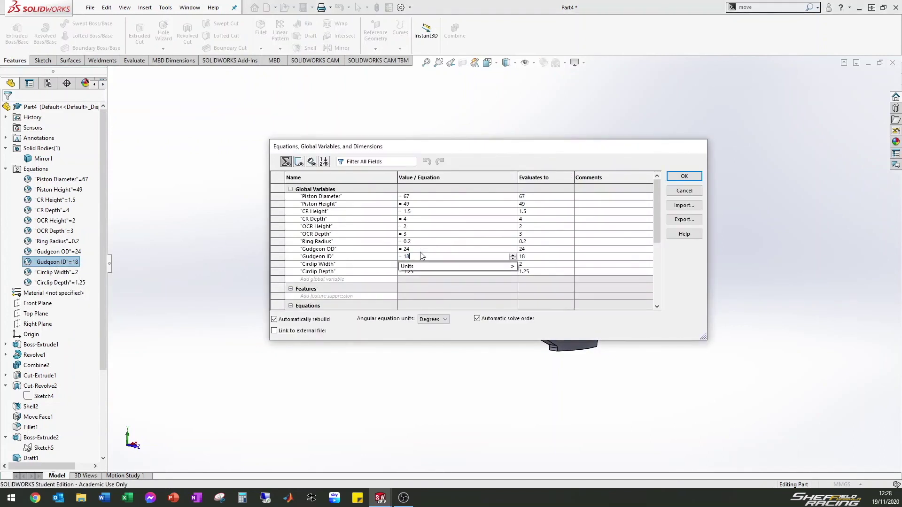
key(BackSpace)
click(684, 177)
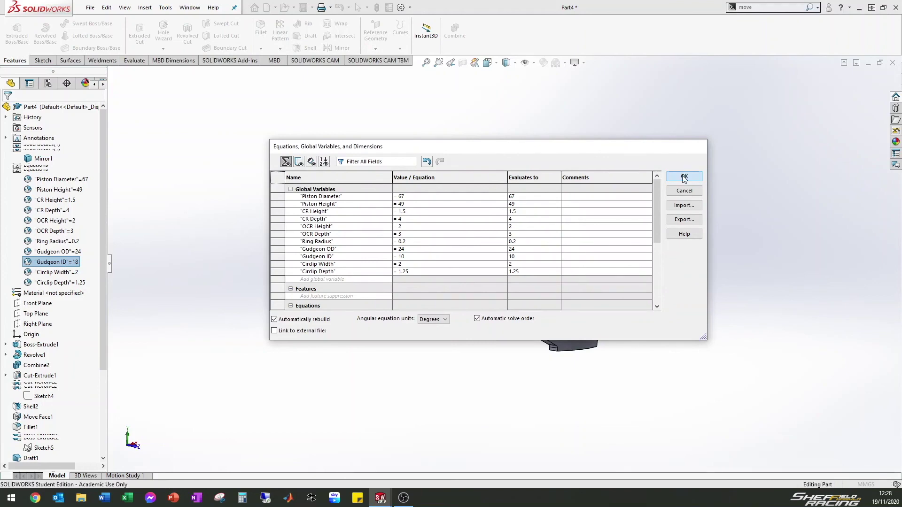
click(684, 177)
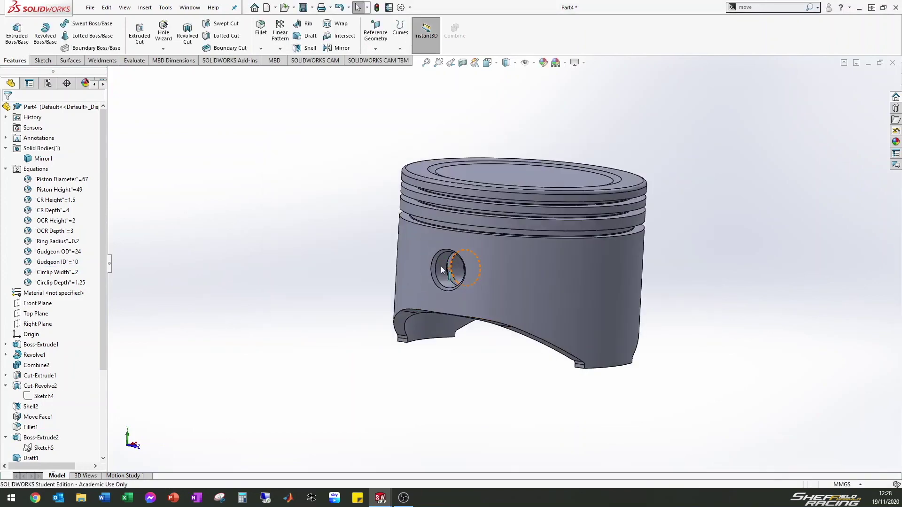
scroll(441, 270, down, 3)
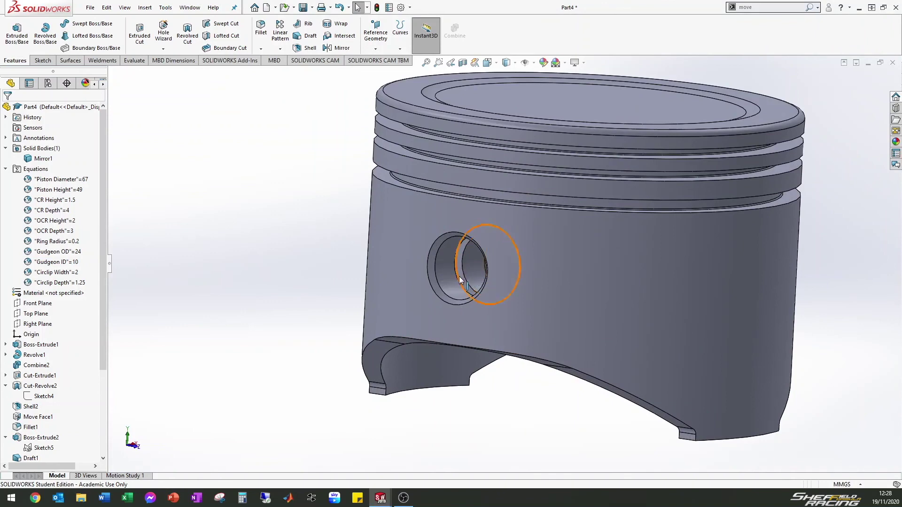
scroll(467, 282, down, 3)
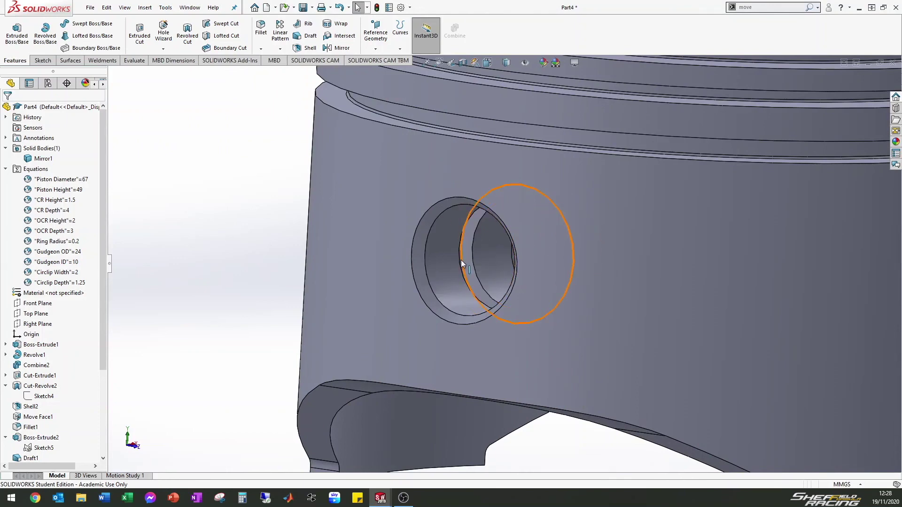
middle_drag(461, 260, 505, 277)
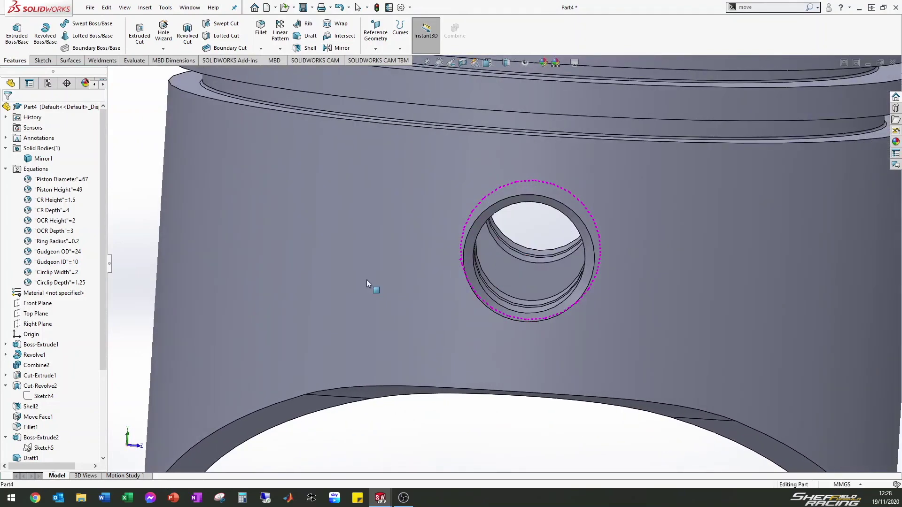
- Restore the Gudgeon ID global variable to 18, rebuild the model and view the whole piston again
click(67, 261)
right_click(66, 262)
click(104, 267)
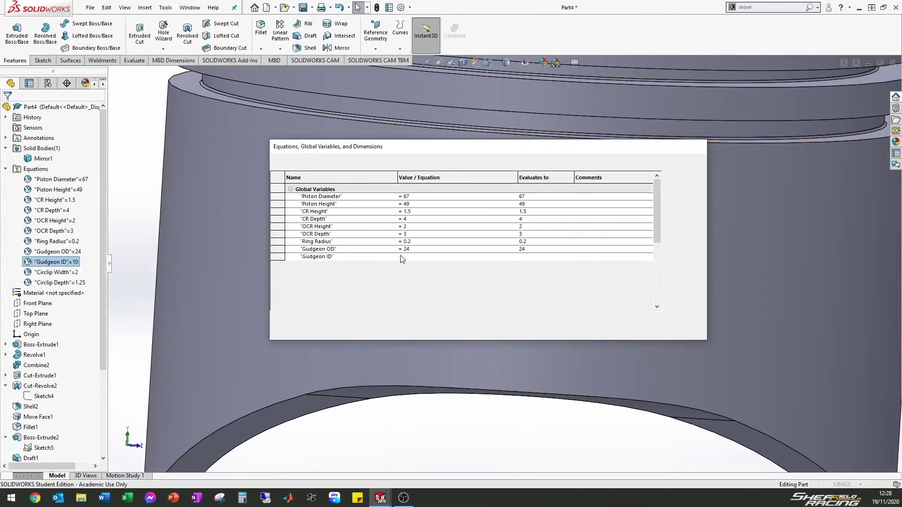
key(BackSpace)
text(8)
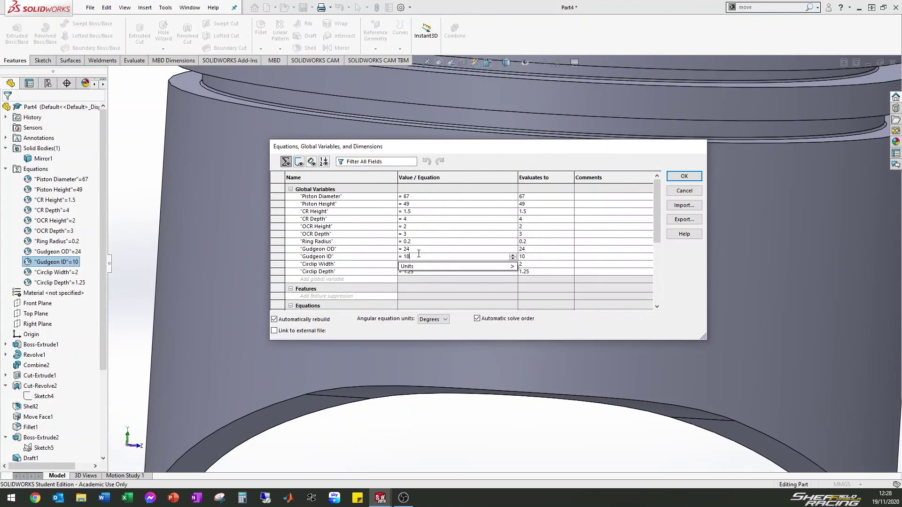
click(681, 177)
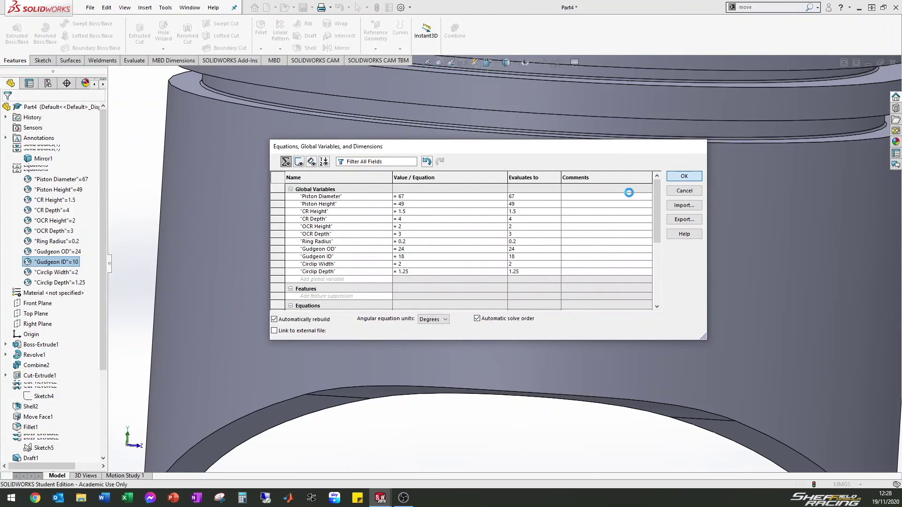
key(Return)
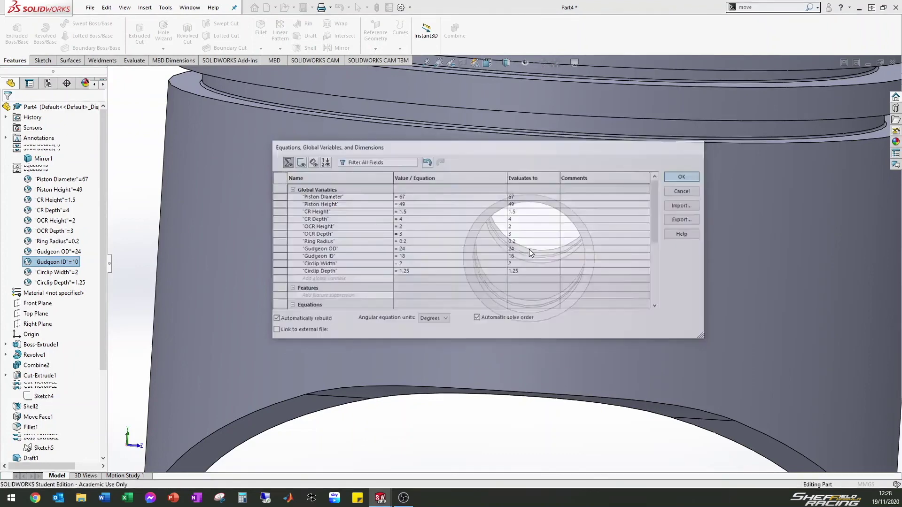
scroll(512, 278, up, 2)
middle_drag(532, 317, 461, 330)
scroll(493, 306, down, 1)
scroll(494, 305, up, 3)
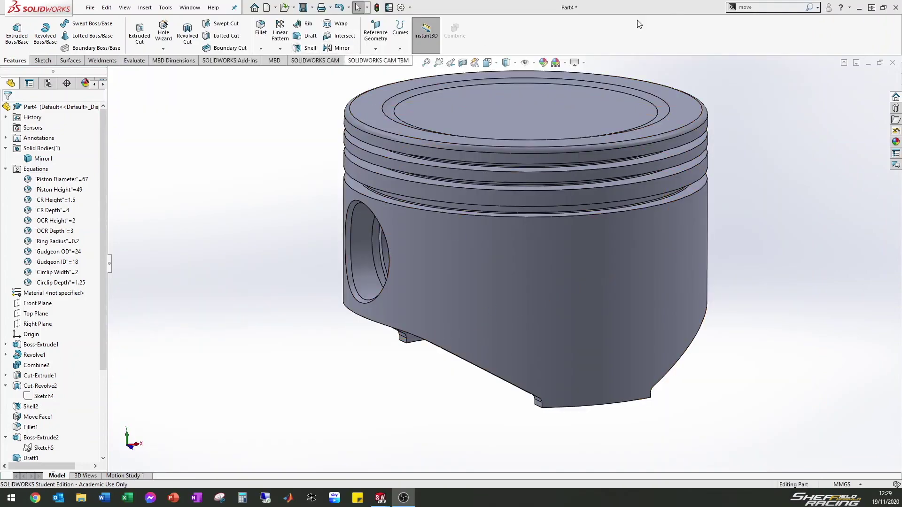
click(751, 7)
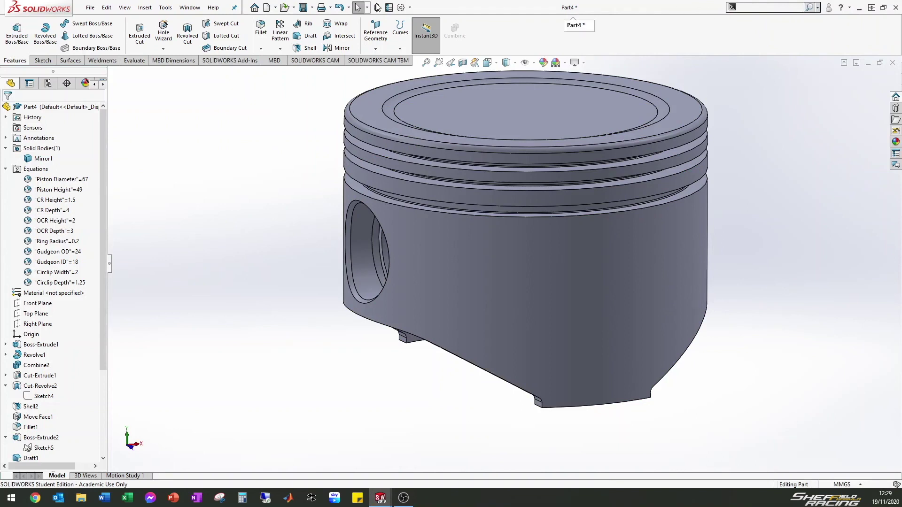
click(145, 7)
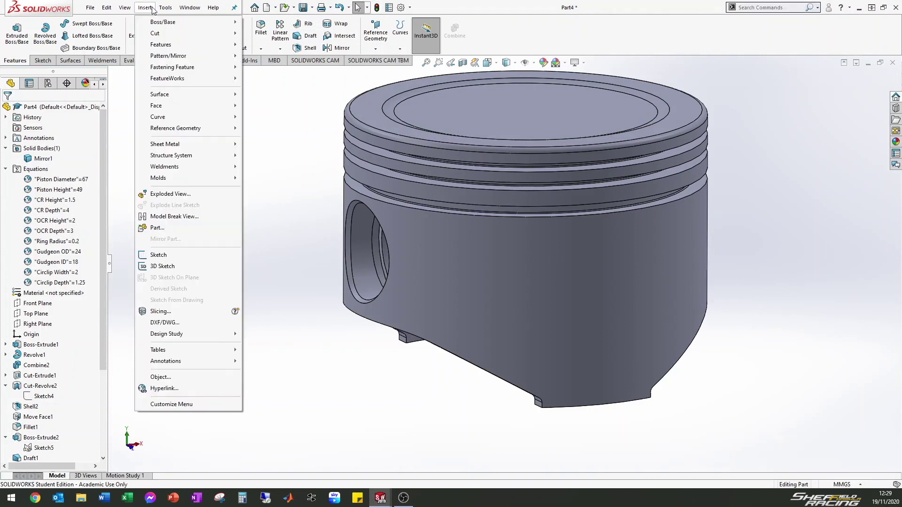
mouse_move(167, 98)
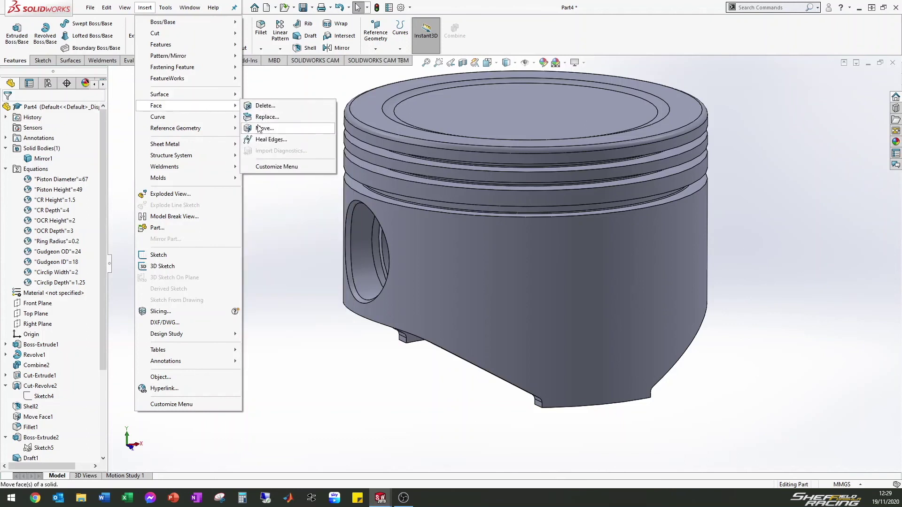
mouse_move(202, 45)
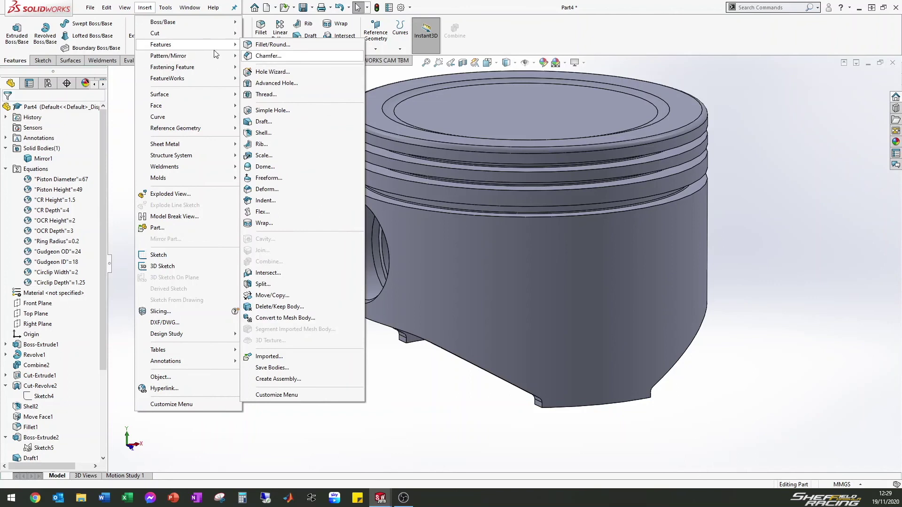
click(283, 137)
click(146, 11)
click(279, 115)
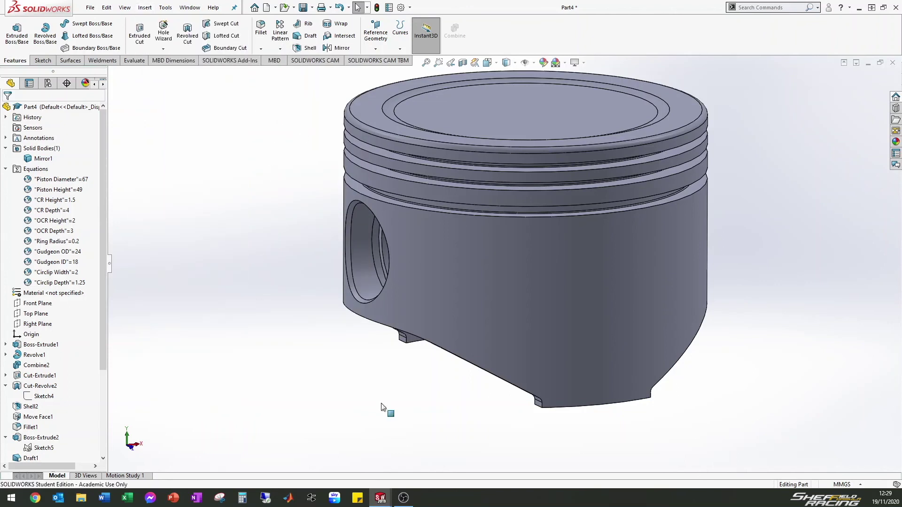